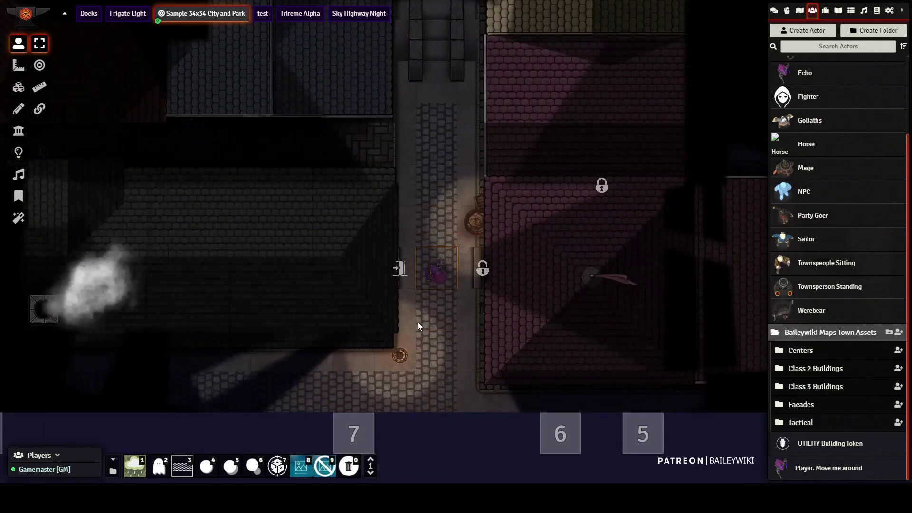
Walk the player token west from the street into the building, along its aisle to the far end and north towards the other door.
{"action": "key", "text": "Left"}
{"action": "key", "text": "Left"}
{"action": "key", "text": "Left"}
{"action": "key", "text": "Left"}
{"action": "key", "text": "Left"}
{"action": "key", "text": "Left"}
{"action": "key", "text": "Left"}
{"action": "key", "text": "Left"}
{"action": "key", "text": "Left"}
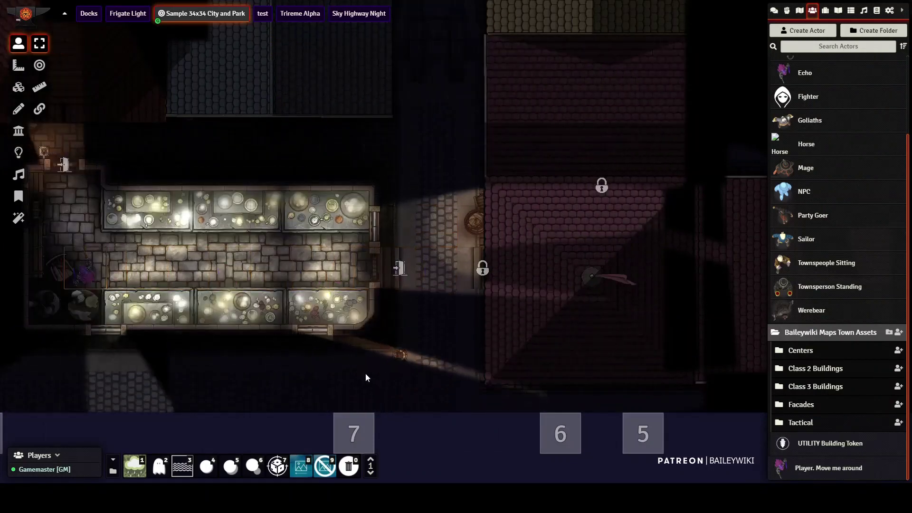
{"action": "key", "text": "Up"}
{"action": "key", "text": "Up"}
{"action": "key", "text": "Up"}
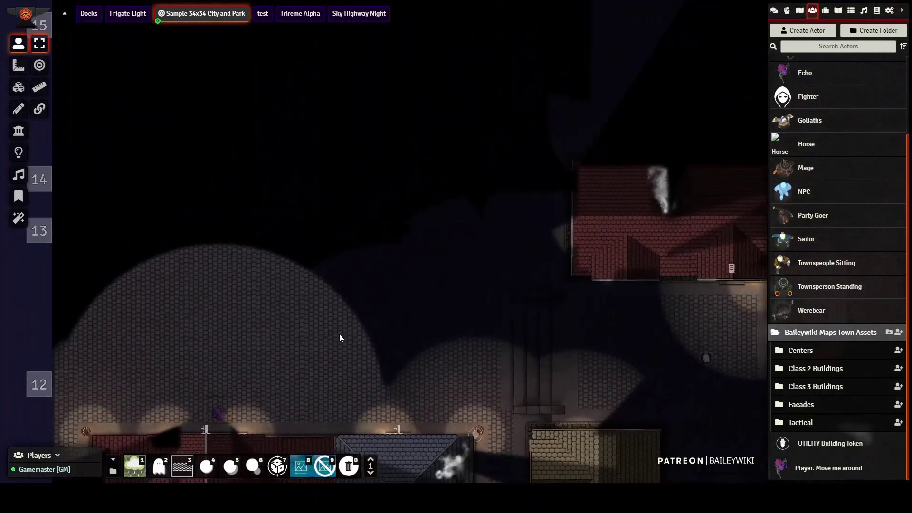
Search the actors for "park" and place the CENTER Park asset with its attached elements in the open plaza north of the row of buildings.
{"action": "type", "text": "park"}
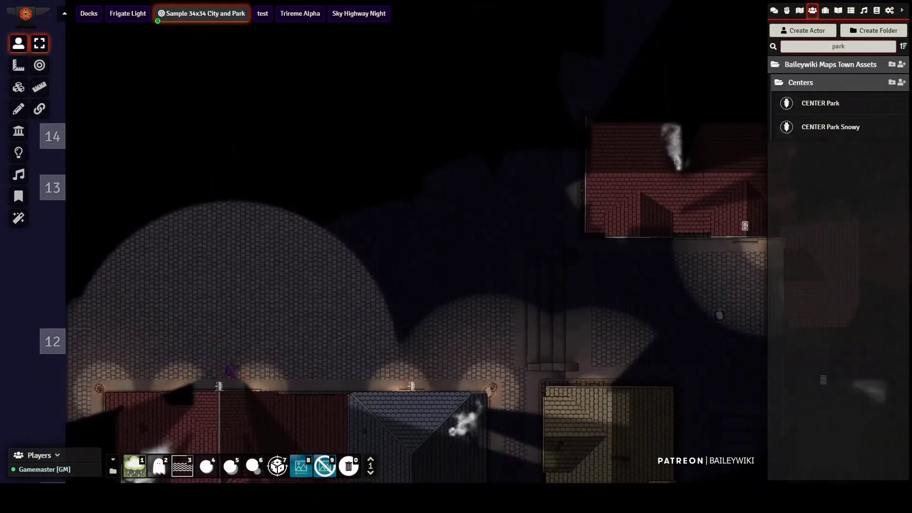
{"action": "key", "text": "ctrl+v"}
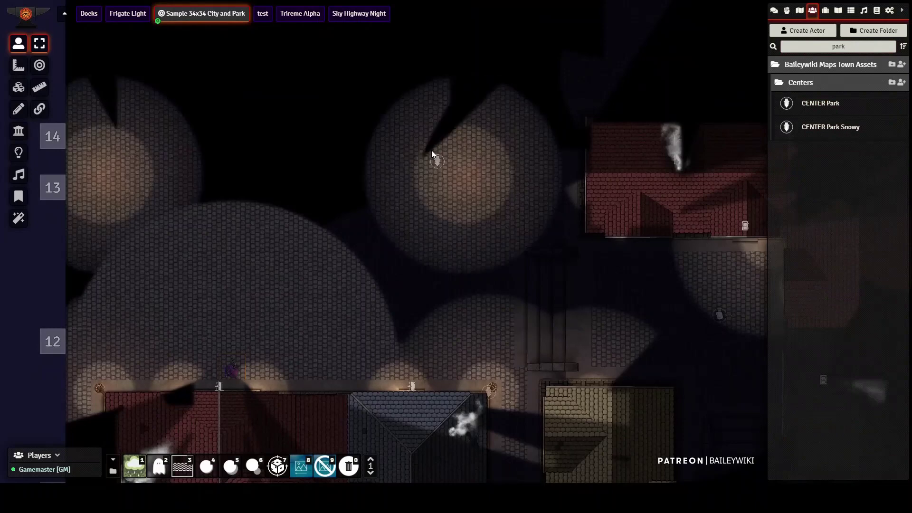
{"action": "left_click_drag", "start_coordinate": [452, 294], "coordinate": [460, 329]}
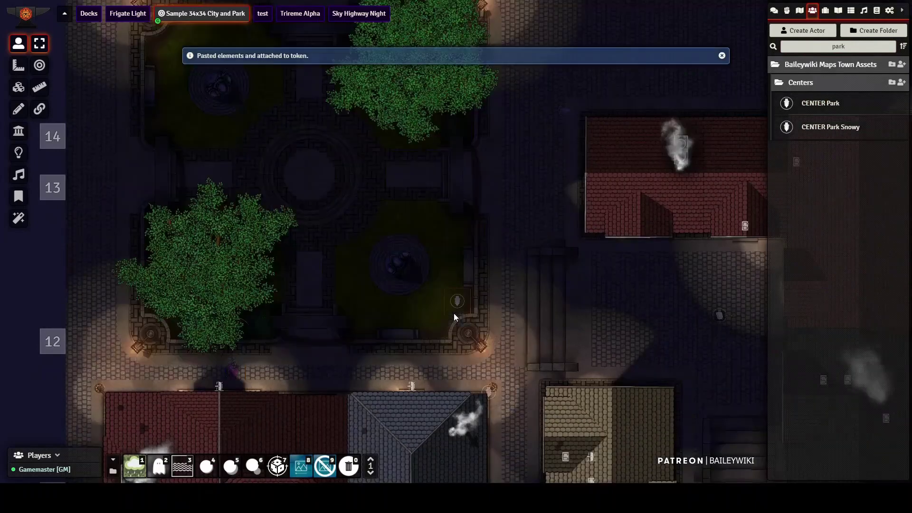
Select the player token and walk it east along the street to the park's south entrance.
{"action": "scroll", "coordinate": [273, 402], "scroll_direction": "up", "scroll_amount": 10}
{"action": "left_click_drag", "start_coordinate": [279, 408], "coordinate": [338, 229]}
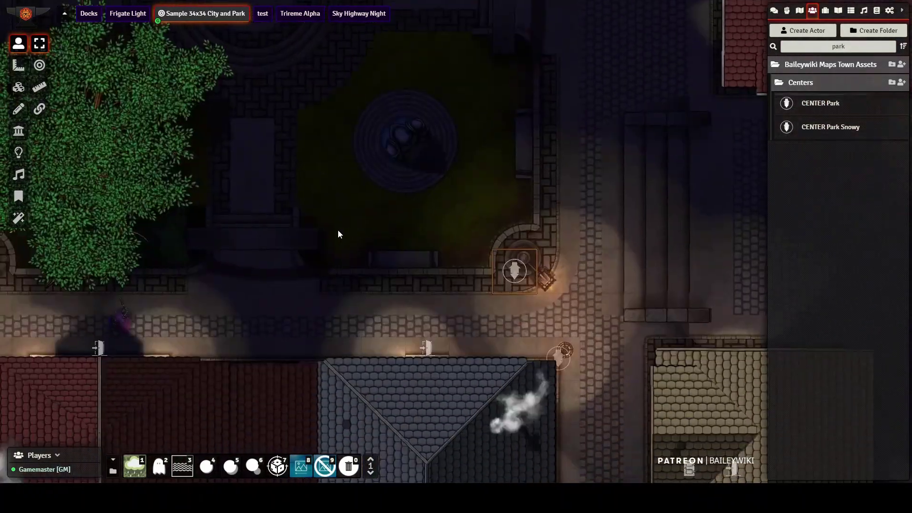
{"action": "left_click", "coordinate": [140, 286]}
{"action": "key", "text": "Right"}
{"action": "key", "text": "Right"}
{"action": "key", "text": "Right"}
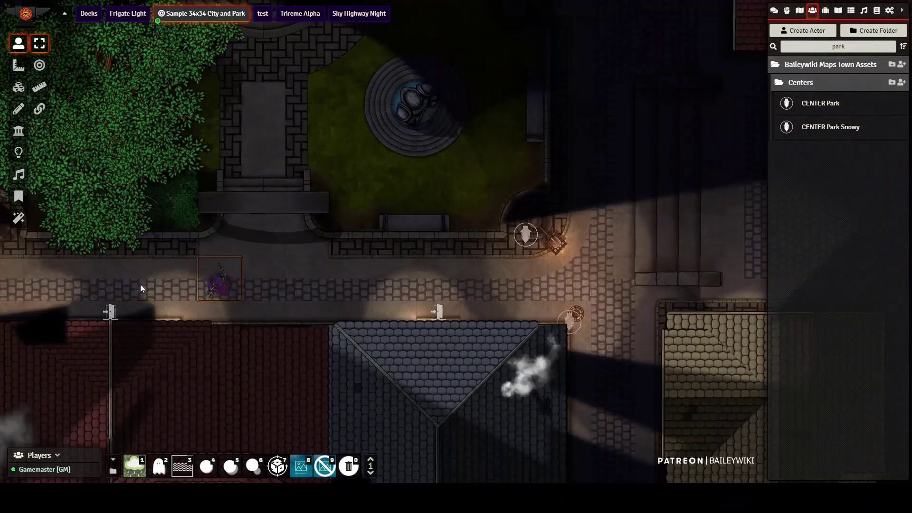
Walk the token north through the park entrance and onto the lawn southwest of the central stone circle.
{"action": "key", "text": "Up"}
{"action": "key", "text": "Up"}
{"action": "key", "text": "Up"}
{"action": "left_click_drag", "start_coordinate": [346, 221], "coordinate": [358, 415]}
{"action": "key", "text": "Up"}
{"action": "key", "text": "Up"}
{"action": "key", "text": "Left"}
{"action": "key", "text": "Left"}
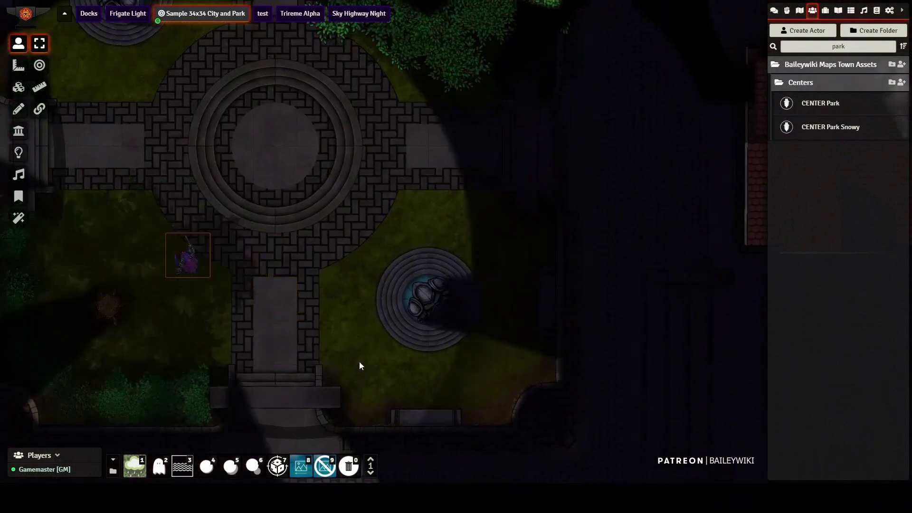
Walk the token north to the northwest edge of the park's central stone circle.
{"action": "key", "text": "Up"}
{"action": "key", "text": "Up"}
{"action": "key", "text": "Up"}
{"action": "key", "text": "Up"}
{"action": "left_click_drag", "start_coordinate": [331, 248], "coordinate": [271, 404]}
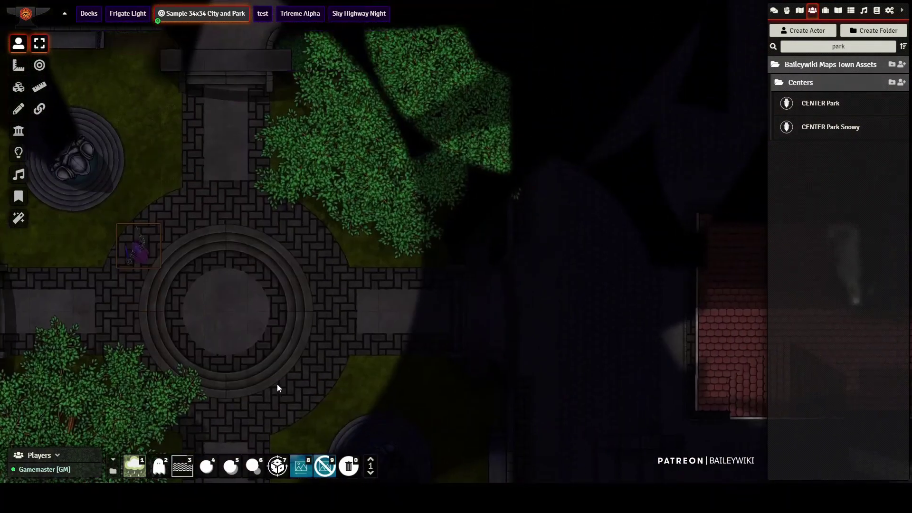
Walk the token east across the central circle and along the paved path to the park's east entrance.
{"action": "key", "text": "Right"}
{"action": "key", "text": "Right"}
{"action": "key", "text": "Right"}
{"action": "key", "text": "Down"}
{"action": "key", "text": "Right"}
{"action": "key", "text": "Right"}
{"action": "key", "text": "Right"}
{"action": "key", "text": "Right"}
{"action": "key", "text": "Right"}
{"action": "key", "text": "Right"}
{"action": "key", "text": "Right"}
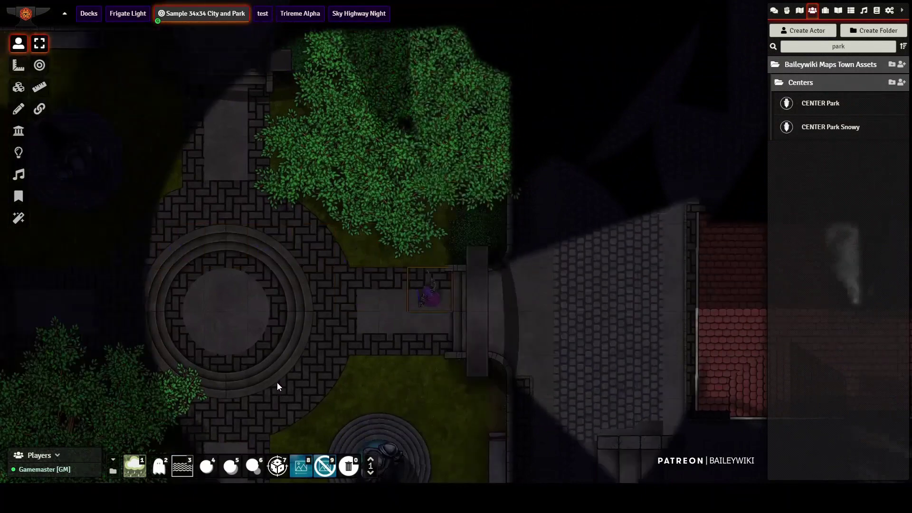
Walk the token north along the street outside the park and east along the north side of the red-roofed building.
{"action": "key", "text": "Up"}
{"action": "key", "text": "Up"}
{"action": "key", "text": "Up"}
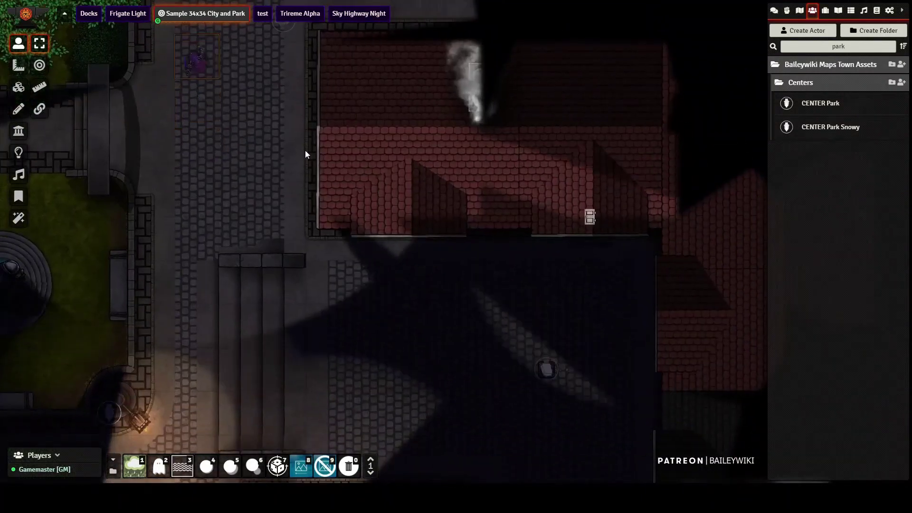
{"action": "key", "text": "Right"}
{"action": "key", "text": "Right"}
{"action": "key", "text": "Right"}
{"action": "key", "text": "Right"}
{"action": "key", "text": "Right"}
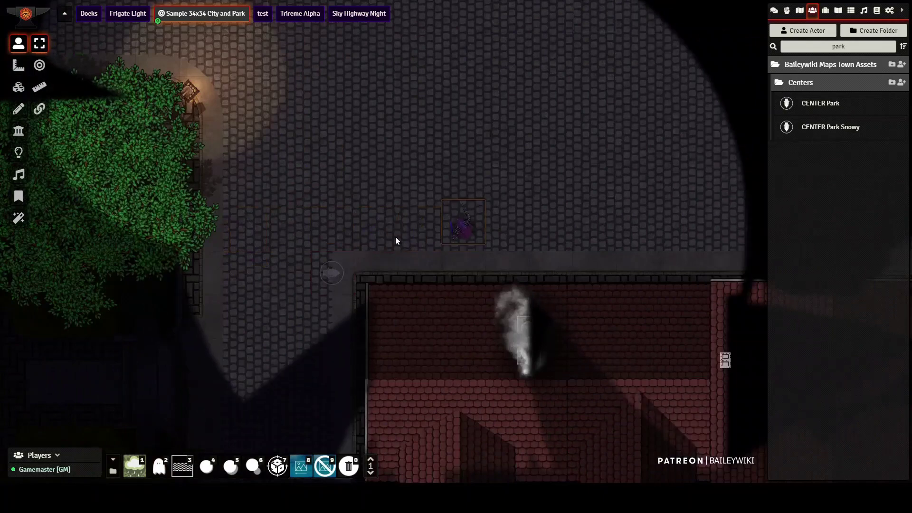
{"action": "key", "text": "Up"}
{"action": "scroll", "coordinate": [395, 240], "scroll_direction": "down", "scroll_amount": 6}
{"action": "scroll", "coordinate": [612, 226], "scroll_direction": "down", "scroll_amount": 3}
{"action": "left_click_drag", "start_coordinate": [612, 226], "coordinate": [487, 175]}
{"action": "key", "text": "Down"}
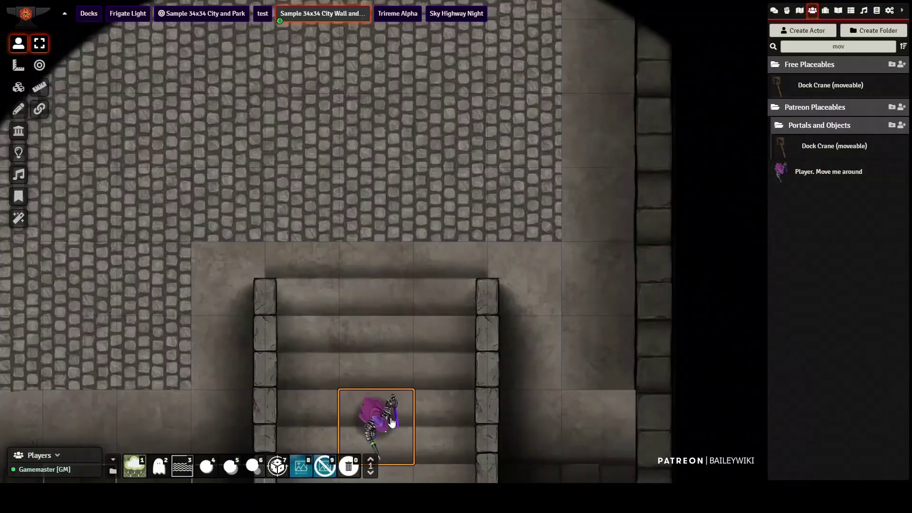
In the City Wall scene, walk the player token north off the stairs and west onto the cobbled square.
{"action": "key", "text": "Up"}
{"action": "key", "text": "Up"}
{"action": "key", "text": "Up"}
{"action": "key", "text": "Up"}
{"action": "scroll", "coordinate": [281, 363], "scroll_direction": "down", "scroll_amount": 2}
{"action": "key", "text": "Left"}
{"action": "key", "text": "Left"}
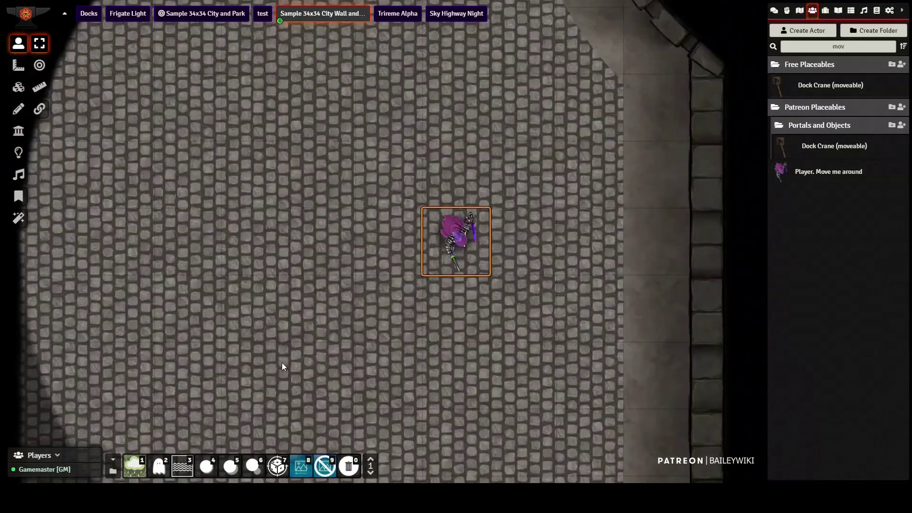
Walk the token west and north across the square until it faces the stairs between the two street lamps.
{"action": "key", "text": "Left"}
{"action": "key", "text": "Left"}
{"action": "key", "text": "Left"}
{"action": "key", "text": "Left"}
{"action": "key", "text": "Left"}
{"action": "key", "text": "Up"}
{"action": "key", "text": "Up"}
{"action": "key", "text": "Up"}
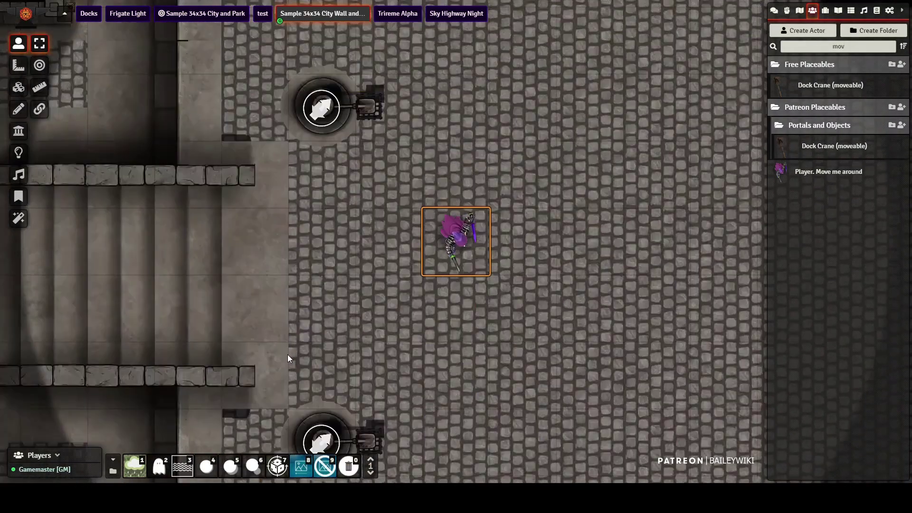
Transition the scene's lighting to night and return to the token controls.
{"action": "scroll", "coordinate": [288, 355], "scroll_direction": "down", "scroll_amount": 7}
{"action": "scroll", "coordinate": [287, 354], "scroll_direction": "down", "scroll_amount": 5}
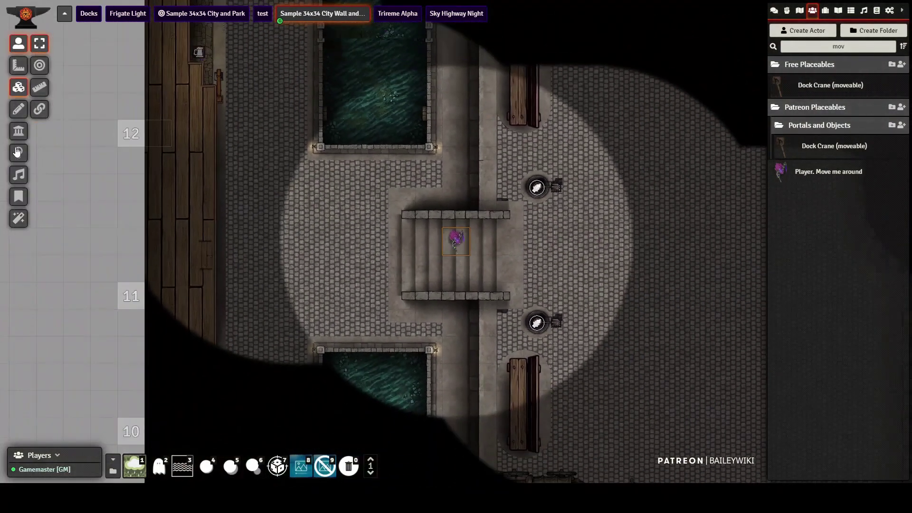
{"action": "left_click", "coordinate": [18, 152]}
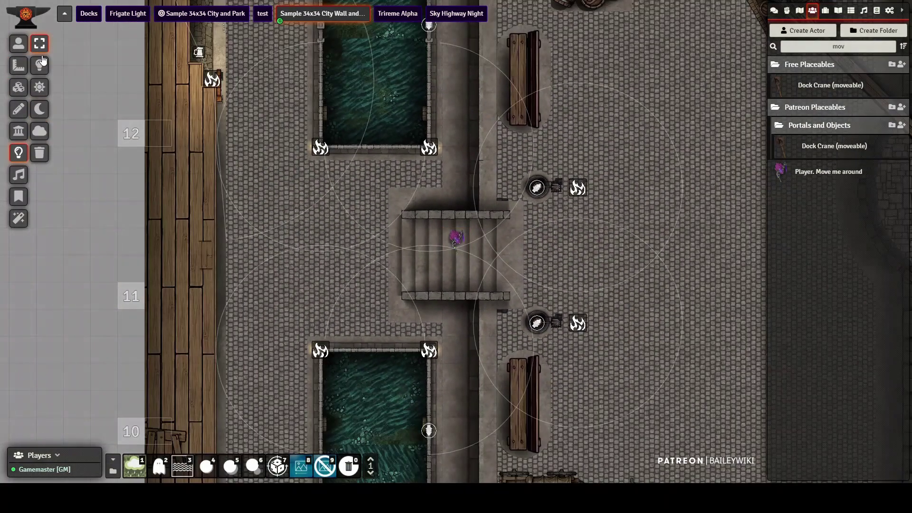
{"action": "left_click", "coordinate": [18, 43]}
Walk the token west down the stairs and northwest to the lower corner of the upper water basin.
{"action": "key", "text": "Left"}
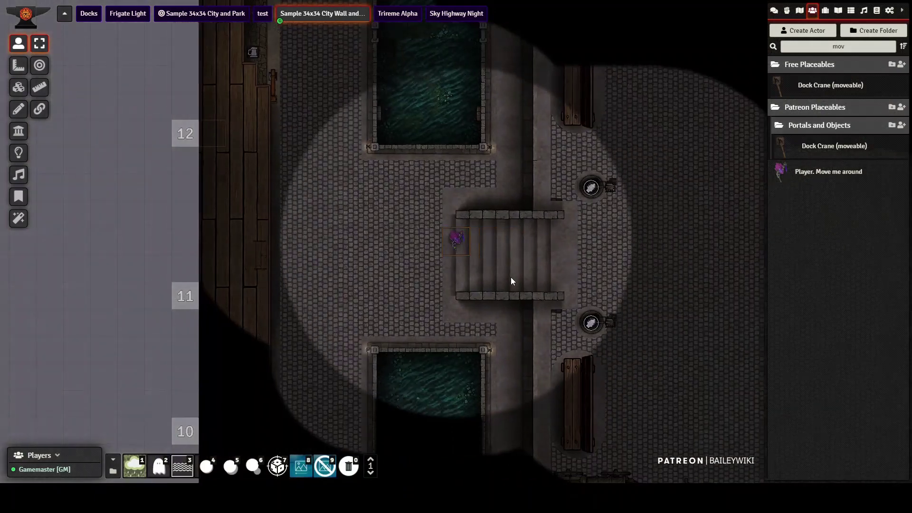
{"action": "key", "text": "Up"}
{"action": "key", "text": "Left"}
{"action": "key", "text": "Left"}
{"action": "key", "text": "Left"}
{"action": "key", "text": "Up"}
{"action": "key", "text": "Left"}
{"action": "key", "text": "Up"}
{"action": "key", "text": "Up"}
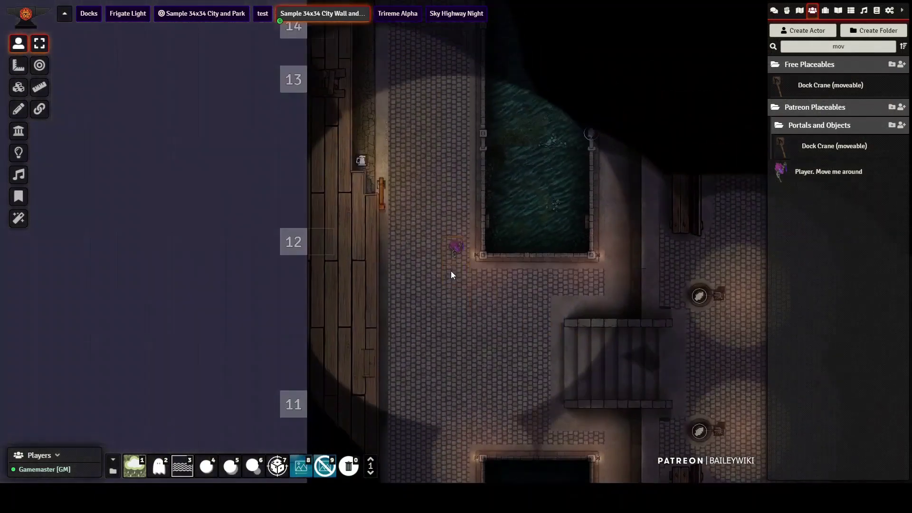
Walk the token north and west to the "To the Tavern" marker beside the boardwalk and use it to enter the tavern.
{"action": "key", "text": "Up"}
{"action": "key", "text": "Up"}
{"action": "key", "text": "Left"}
{"action": "key", "text": "Left"}
{"action": "key", "text": "Up"}
{"action": "key", "text": "Up"}
{"action": "key", "text": "Left"}
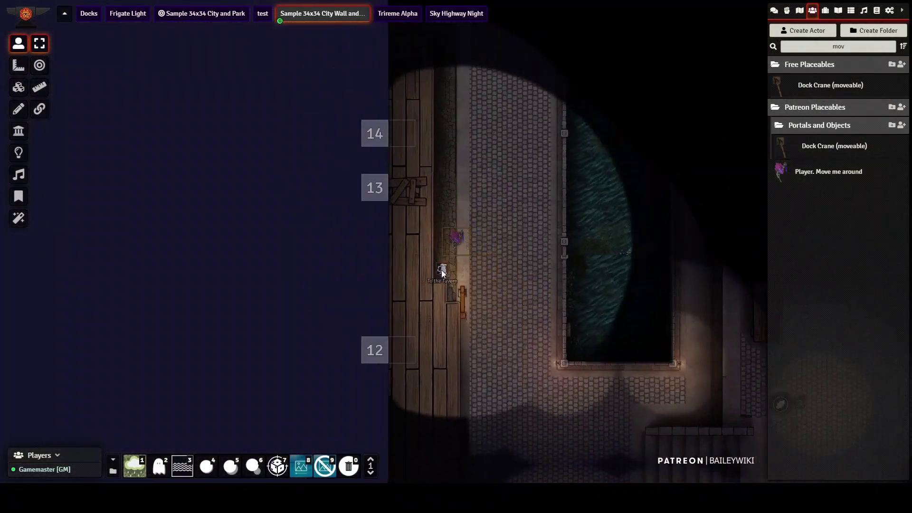
{"action": "left_click", "coordinate": [441, 270]}
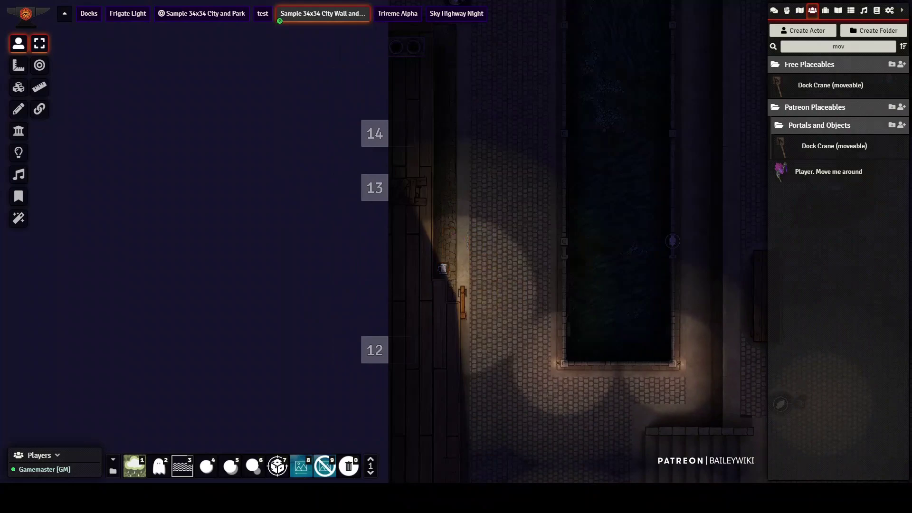
Walk the token north up the tavern's entrance stairs to the wooden steps at the edge of the fighting pit.
{"action": "key", "text": "Up"}
{"action": "key", "text": "Up"}
{"action": "key", "text": "Up"}
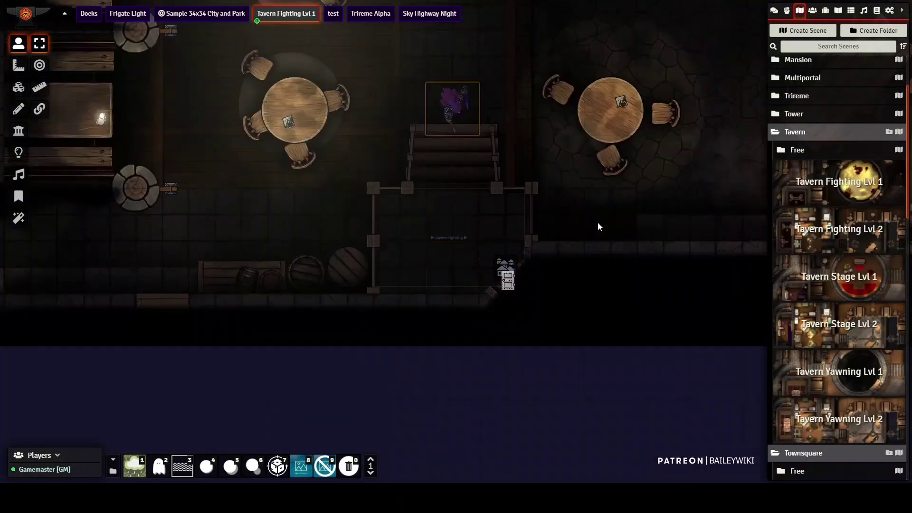
{"action": "key", "text": "Up"}
{"action": "key", "text": "Up"}
{"action": "key", "text": "Up"}
{"action": "key", "text": "Up"}
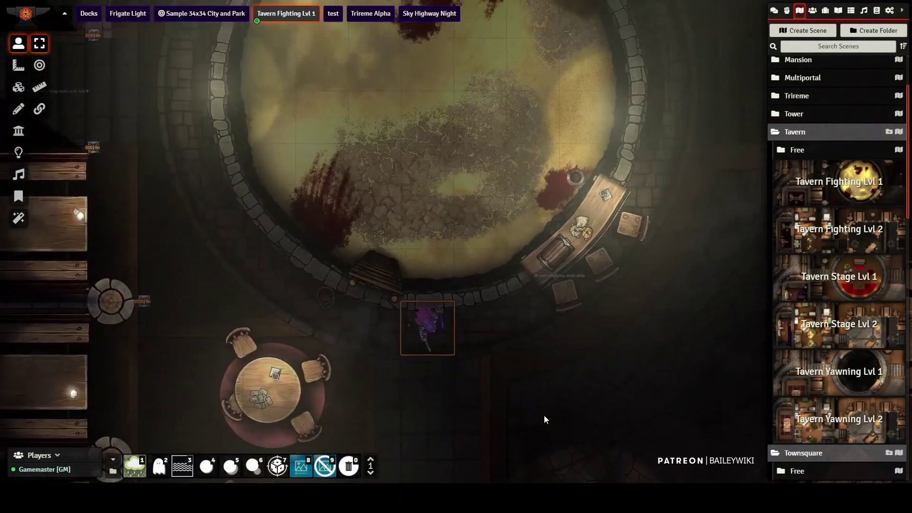
{"action": "key", "text": "Left"}
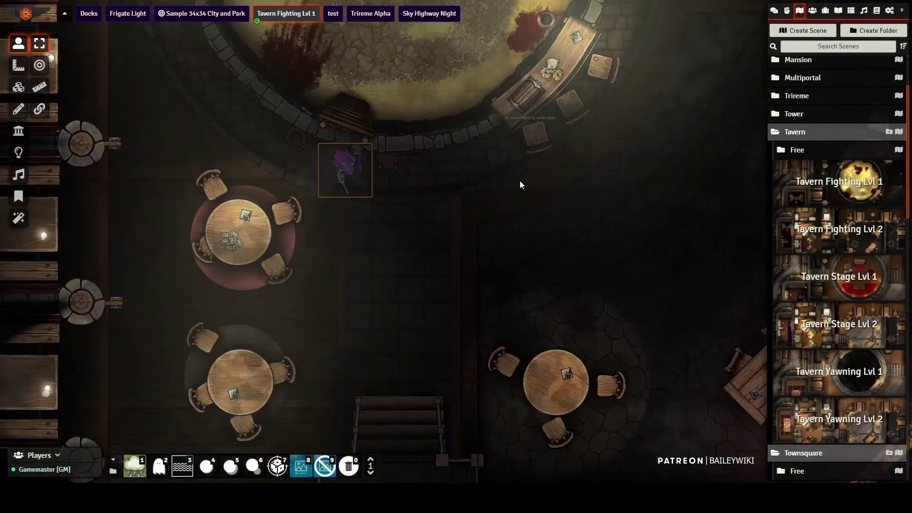
Walk the token back south to the tavern's entrance landing and use the exit marker beside it.
{"action": "key", "text": "Right"}
{"action": "key", "text": "Down"}
{"action": "key", "text": "Down"}
{"action": "key", "text": "Down"}
{"action": "key", "text": "Down"}
{"action": "key", "text": "Down"}
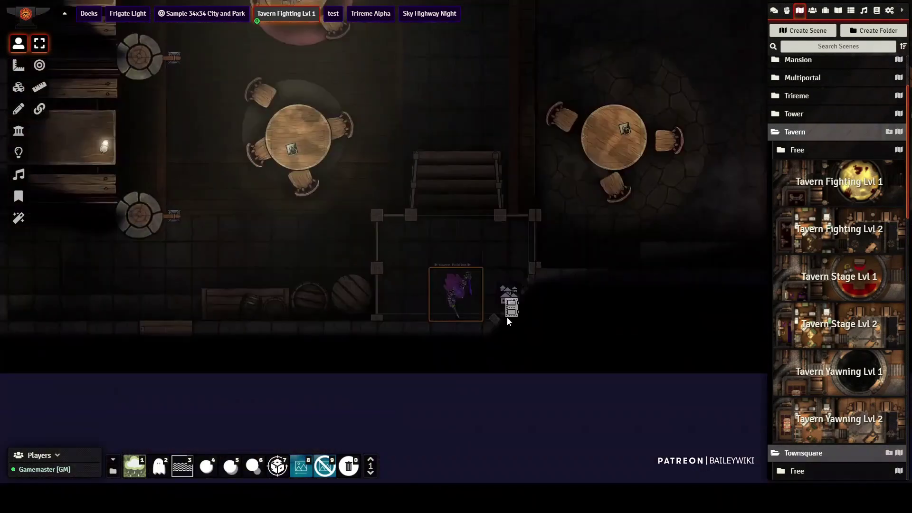
{"action": "left_click", "coordinate": [505, 288]}
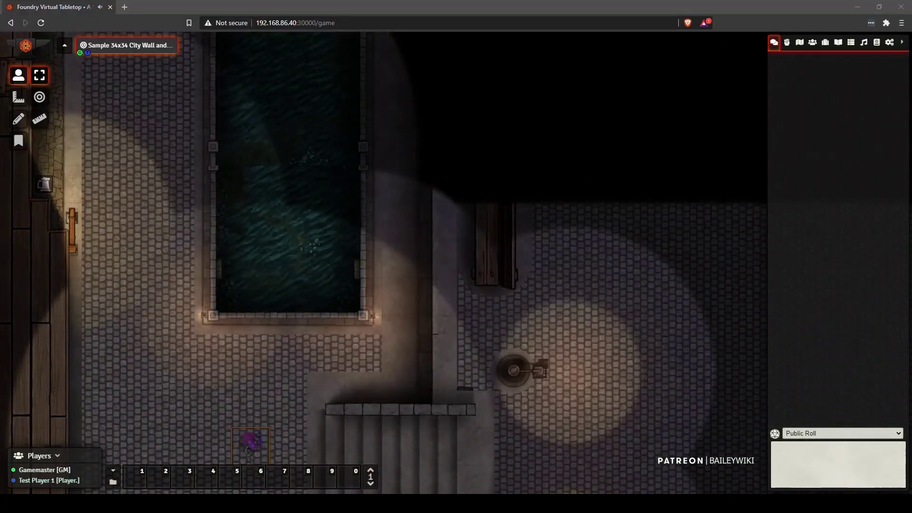
In the player's browser view of the City Wall scene, walk the token east over the stairs and across the square towards the crane.
{"action": "left_click_drag", "start_coordinate": [393, 358], "coordinate": [331, 244]}
{"action": "key", "text": "Right"}
{"action": "key", "text": "Right"}
{"action": "key", "text": "Right"}
{"action": "key", "text": "Right"}
{"action": "key", "text": "Right"}
{"action": "key", "text": "Right"}
{"action": "key", "text": "Right"}
{"action": "key", "text": "Right"}
{"action": "key", "text": "Right"}
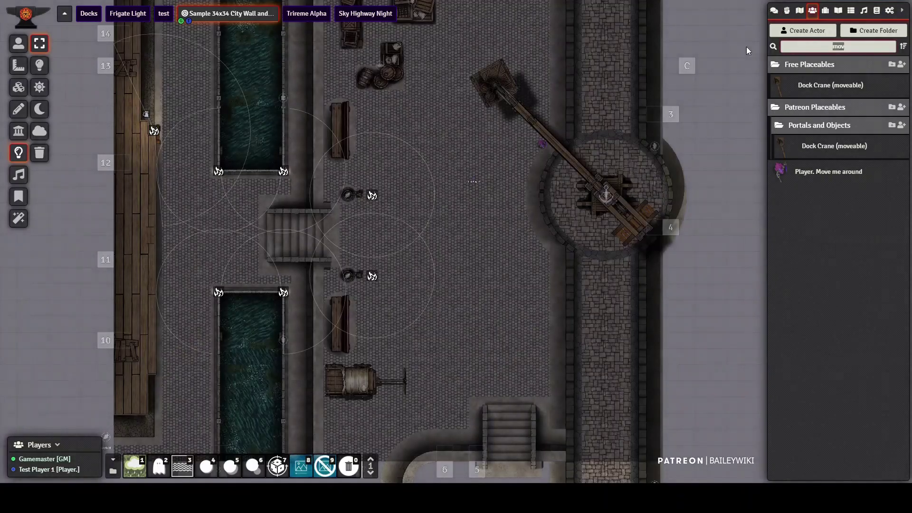
In the gamemaster view, search the actors for "tree" and place three TACTICAL trees with their attached elements on the square west of the crane.
{"action": "type", "text": "tree"}
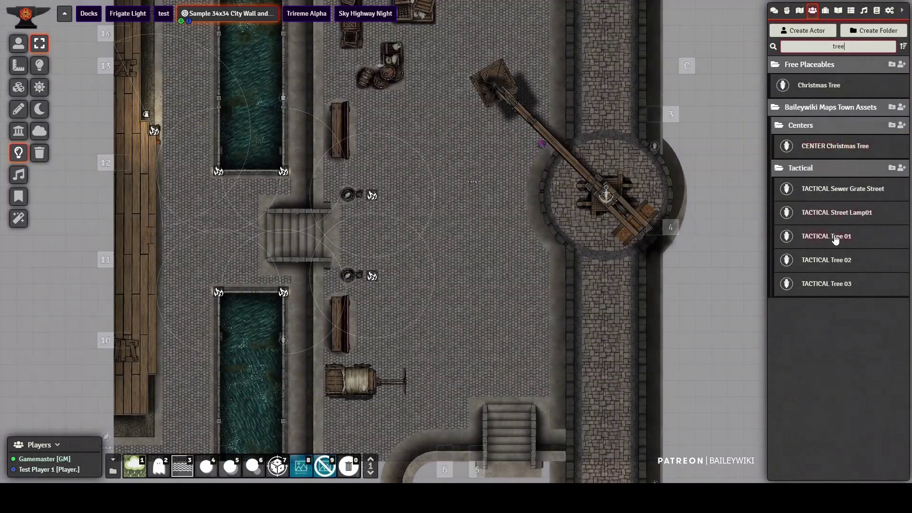
{"action": "key", "text": "ctrl+v"}
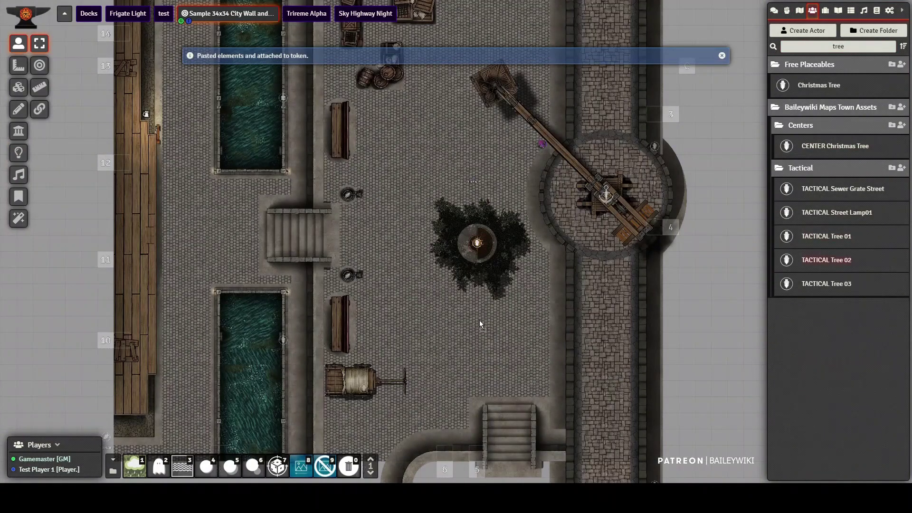
{"action": "key", "text": "ctrl+v"}
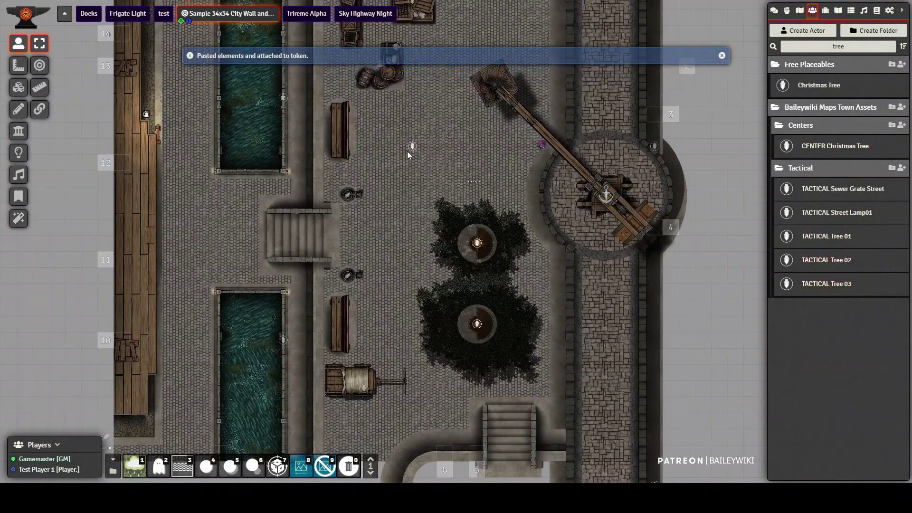
{"action": "key", "text": "ctrl+v"}
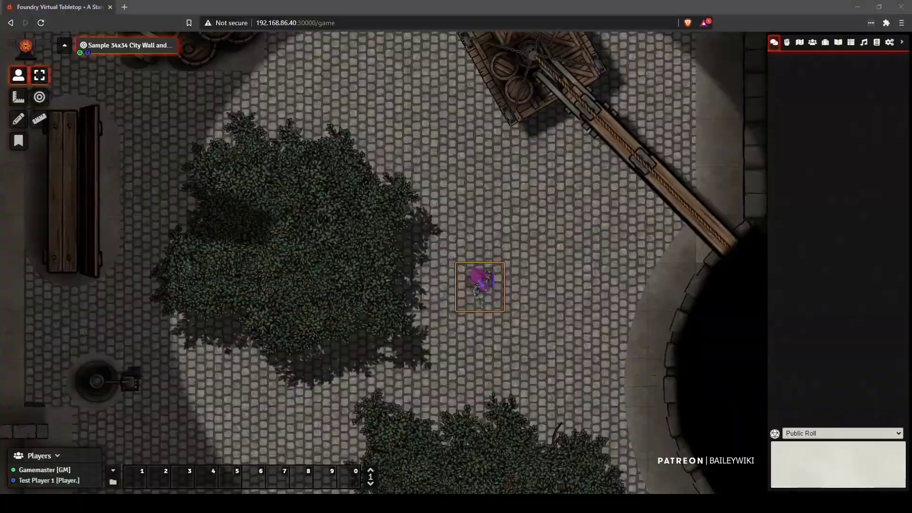
In the player's view, walk the token west under the upper tree's canopy and back east out of it.
{"action": "left_click", "coordinate": [481, 292]}
{"action": "key", "text": "Left"}
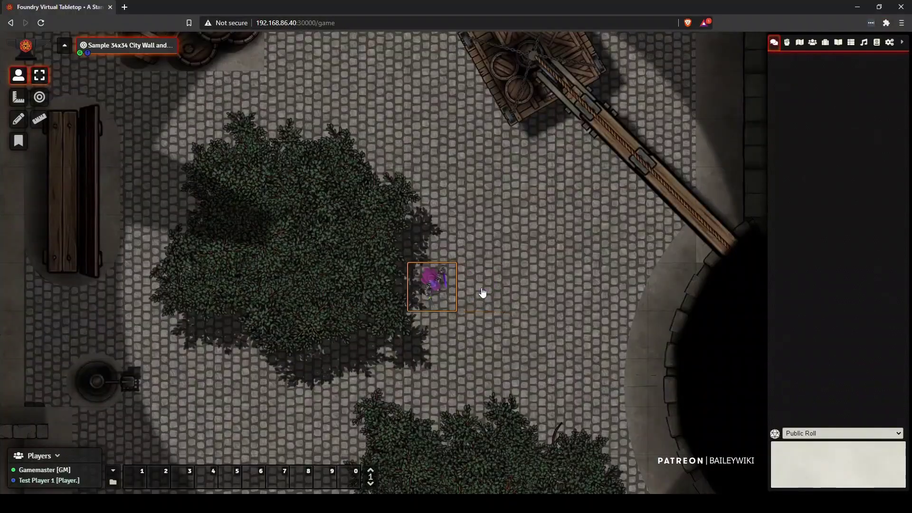
{"action": "key", "text": "Left"}
{"action": "key", "text": "Left"}
{"action": "key", "text": "Right"}
{"action": "key", "text": "Right"}
Walk the token south beneath the canopy of the lower tree.
{"action": "left_click_drag", "start_coordinate": [481, 287], "coordinate": [511, 174]}
{"action": "key", "text": "Down"}
{"action": "key", "text": "Down"}
{"action": "key", "text": "Down"}
{"action": "key", "text": "Down"}
{"action": "key", "text": "Down"}
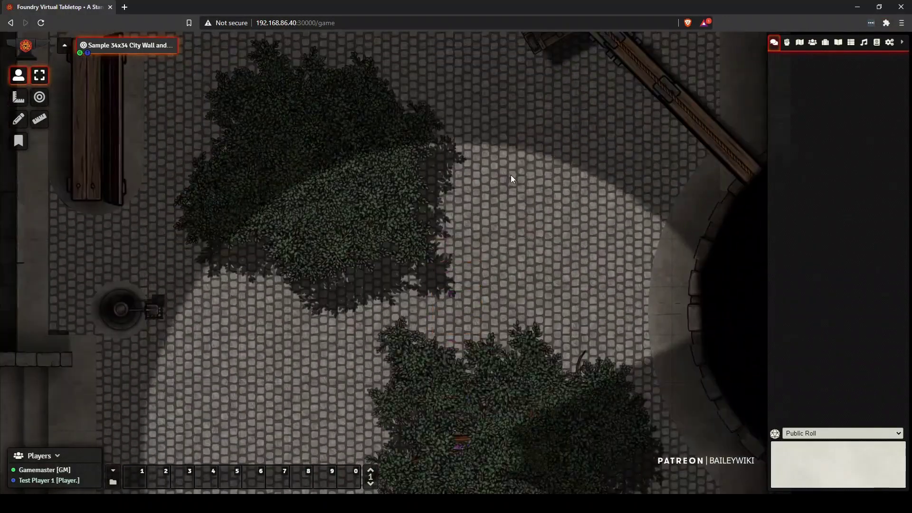
Walk the token up and down beneath the lower tree's canopy, ending at its south edge just above the stairs.
{"action": "key", "text": "Down"}
{"action": "key", "text": "Down"}
{"action": "key", "text": "Down"}
{"action": "key", "text": "Down"}
{"action": "key", "text": "Down"}
{"action": "key", "text": "Down"}
{"action": "key", "text": "Down"}
{"action": "key", "text": "Up"}
{"action": "key", "text": "Up"}
{"action": "key", "text": "Up"}
{"action": "key", "text": "Up"}
{"action": "key", "text": "Up"}
{"action": "key", "text": "Up"}
{"action": "key", "text": "Up"}
{"action": "key", "text": "Up"}
{"action": "key", "text": "Up"}
{"action": "key", "text": "Up"}
{"action": "key", "text": "Down"}
{"action": "key", "text": "Down"}
{"action": "key", "text": "Down"}
{"action": "key", "text": "Down"}
{"action": "key", "text": "Down"}
{"action": "key", "text": "Down"}
{"action": "key", "text": "Down"}
{"action": "key", "text": "Down"}
{"action": "key", "text": "Down"}
{"action": "key", "text": "Down"}
{"action": "key", "text": "Right"}
{"action": "key", "text": "Right"}
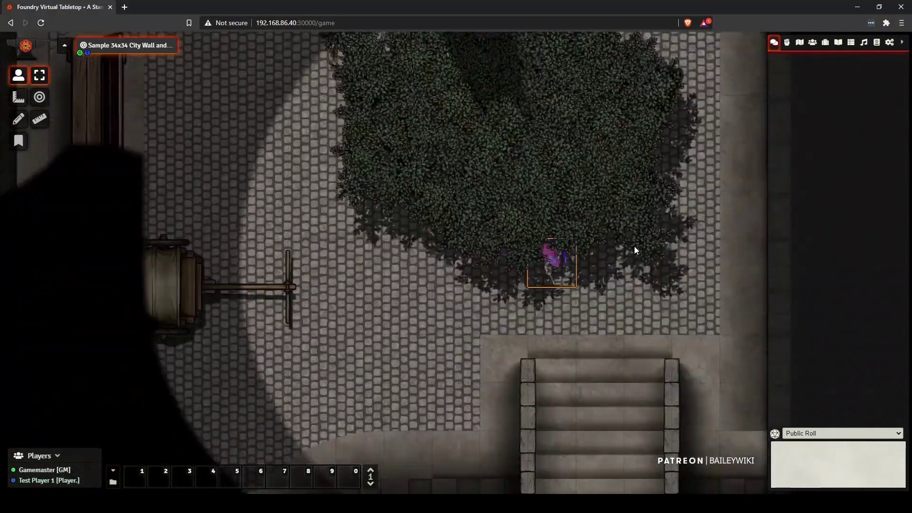
{"action": "key", "text": "Right"}
{"action": "key", "text": "Down"}
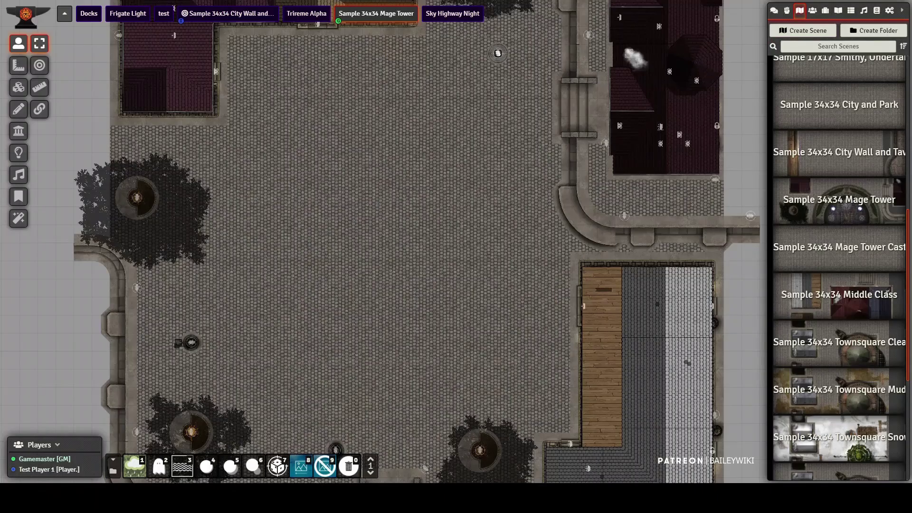
In the gamemaster's Mage Tower scene, search the actors for "tower" and place Tower Lvl01 Base with its attached elements in the square.
{"action": "left_click", "coordinate": [812, 10]}
{"action": "double_click", "coordinate": [838, 46]}
{"action": "type", "text": "tower"}
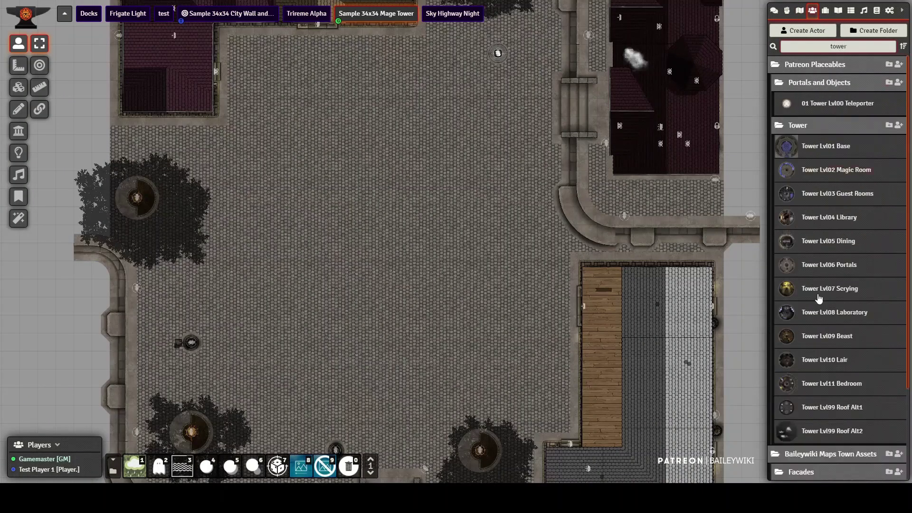
{"action": "scroll", "coordinate": [826, 325], "scroll_direction": "down", "scroll_amount": 1}
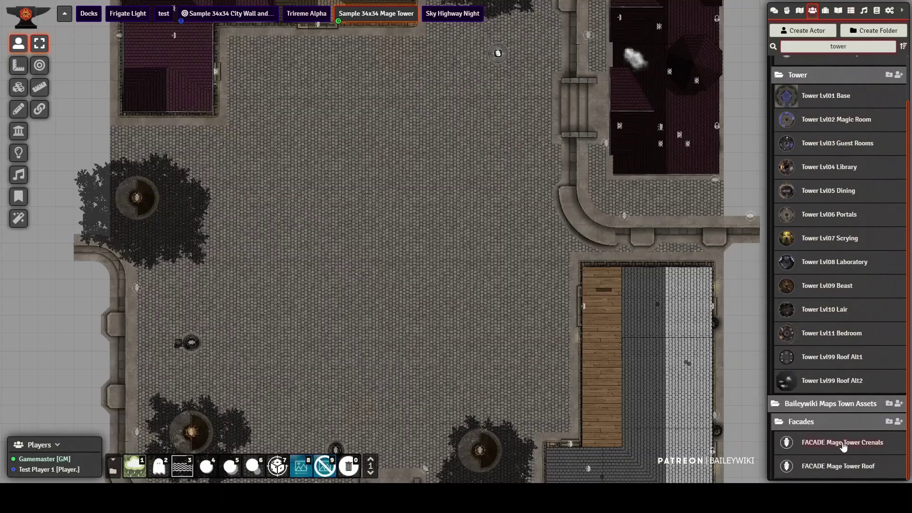
{"action": "key", "text": "ctrl+v"}
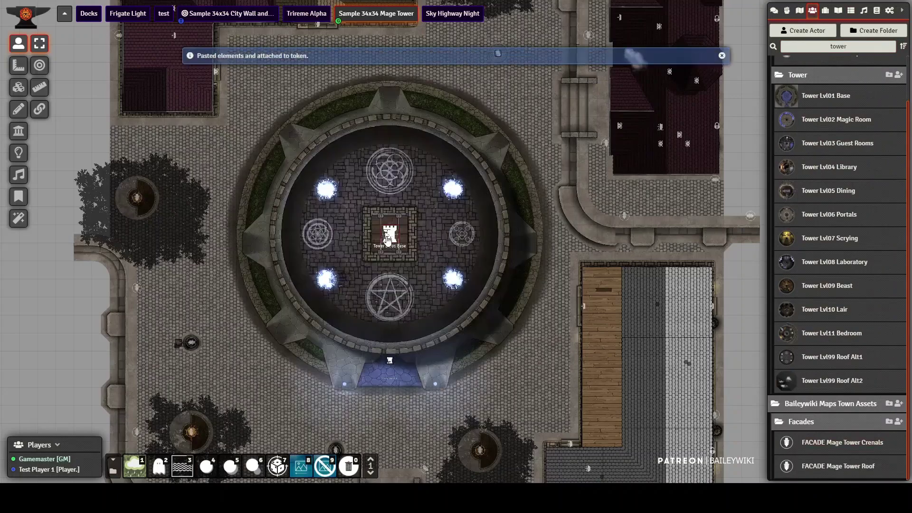
Darken the Mage Tower scene's lighting to night and return to the token controls.
{"action": "left_click_drag", "start_coordinate": [458, 425], "coordinate": [476, 346]}
{"action": "scroll", "coordinate": [476, 345], "scroll_direction": "up", "scroll_amount": 12}
{"action": "mouse_move", "coordinate": [581, 339]}
{"action": "left_mouse_down"}
{"action": "mouse_move", "coordinate": [614, 269]}
{"action": "mouse_move", "coordinate": [586, 253]}
{"action": "left_mouse_up"}
{"action": "left_click_drag", "start_coordinate": [312, 283], "coordinate": [313, 201]}
{"action": "left_click", "coordinate": [20, 152]}
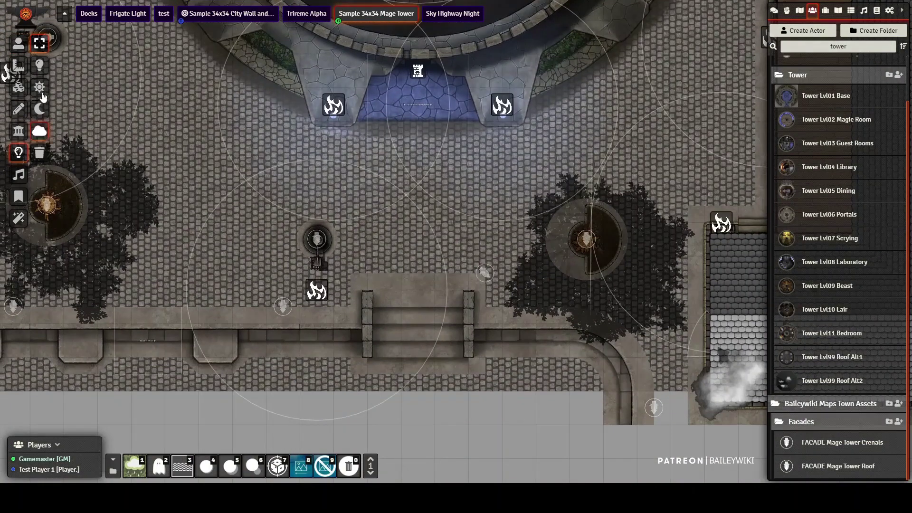
{"action": "left_click", "coordinate": [18, 43]}
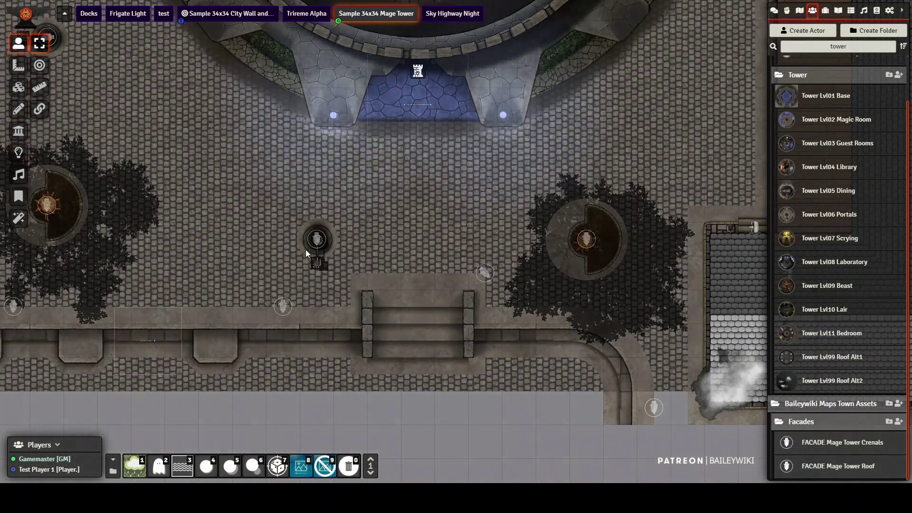
{"action": "scroll", "coordinate": [413, 244], "scroll_direction": "down", "scroll_amount": 3}
{"action": "left_click_drag", "start_coordinate": [346, 238], "coordinate": [336, 212]}
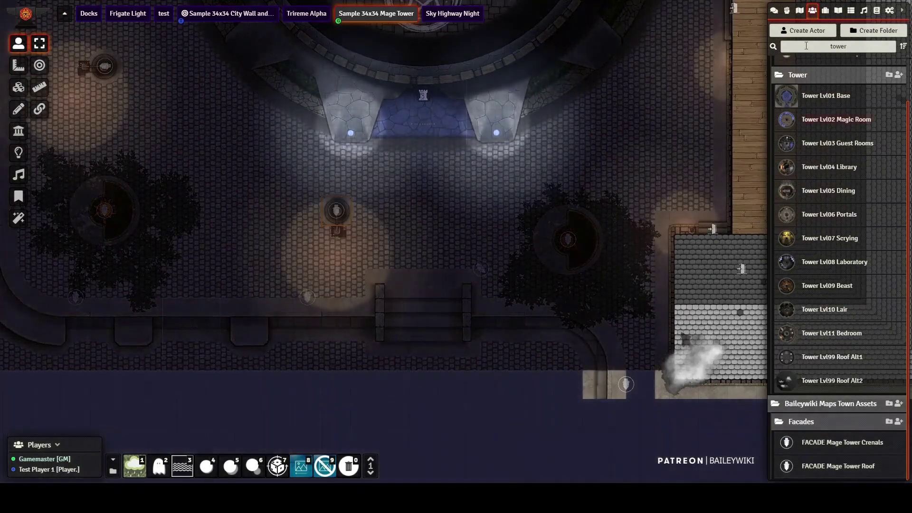
Search the actors for "mov", switch to the player's view and select the token on the stairs south of the tower.
{"action": "double_click", "coordinate": [789, 41]}
{"action": "type", "text": "mov"}
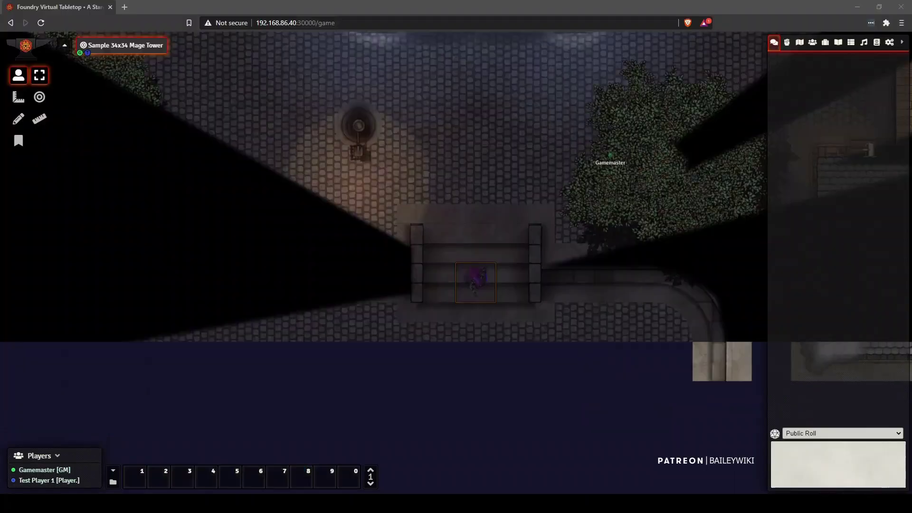
{"action": "left_click", "coordinate": [478, 279]}
Walk the token up the stairs and across the square to the tower's lit entrance.
{"action": "key", "text": "Up"}
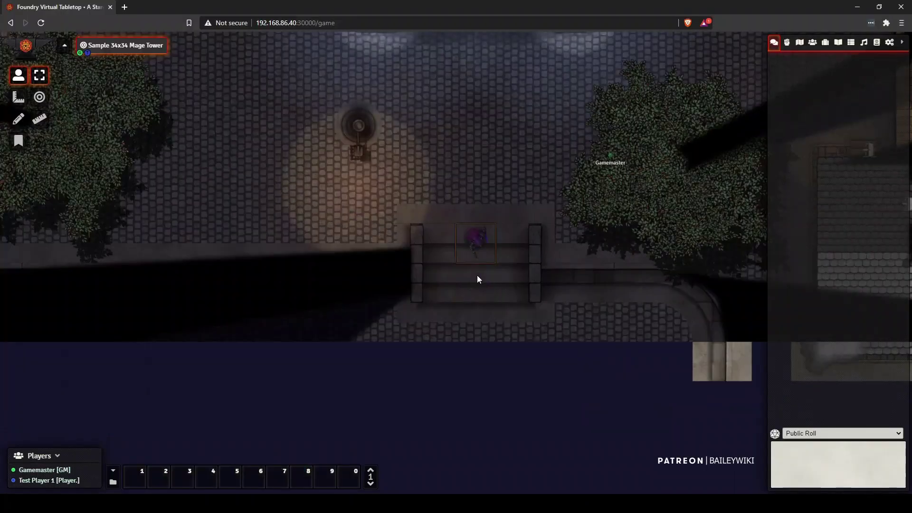
{"action": "key", "text": "Up"}
{"action": "key", "text": "Up"}
{"action": "key", "text": "Up"}
{"action": "key", "text": "Up"}
{"action": "key", "text": "Right"}
{"action": "key", "text": "Right"}
{"action": "key", "text": "Right"}
{"action": "key", "text": "Right"}
{"action": "key", "text": "Left"}
{"action": "key", "text": "Left"}
{"action": "left_click_drag", "start_coordinate": [511, 157], "coordinate": [618, 335]}
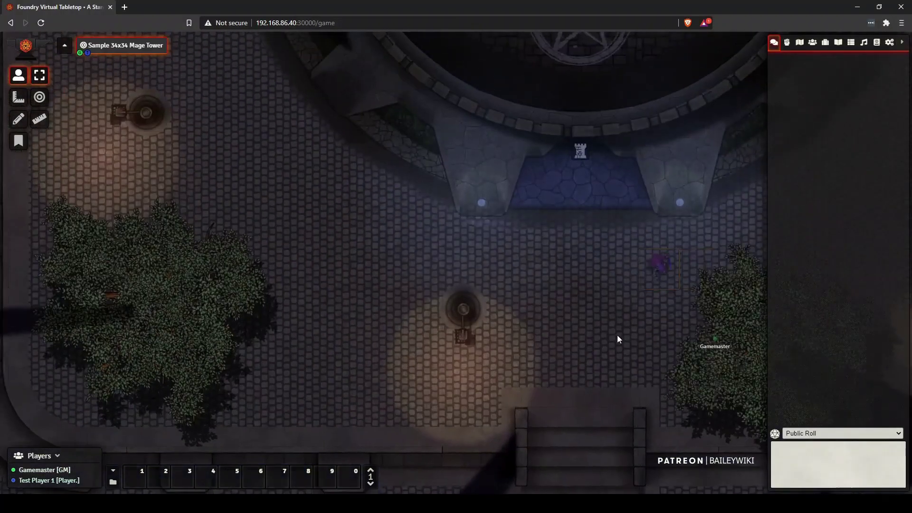
{"action": "left_click", "coordinate": [580, 152]}
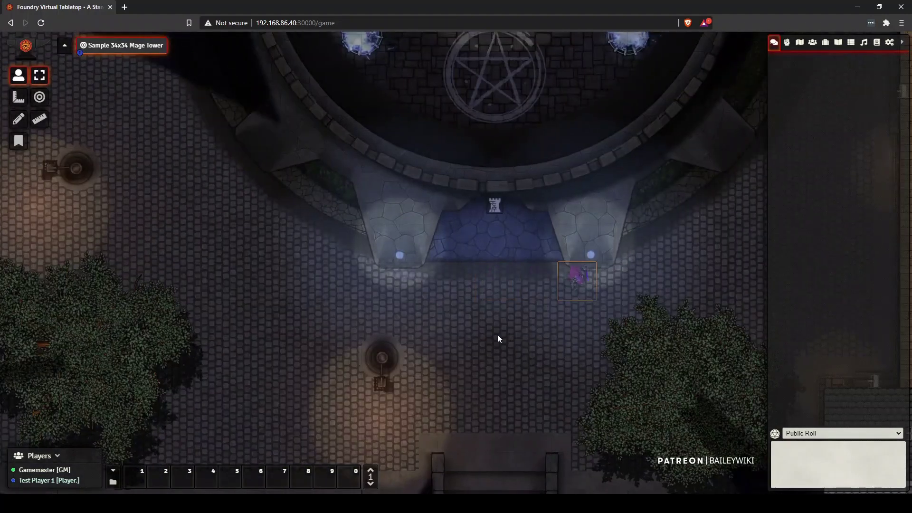
Walk the token east past the tower, head north along the wooden-roofed building and open its west door.
{"action": "key", "text": "Right"}
{"action": "key", "text": "Right"}
{"action": "key", "text": "Right"}
{"action": "key", "text": "Right"}
{"action": "key", "text": "Right"}
{"action": "key", "text": "Right"}
{"action": "key", "text": "Right"}
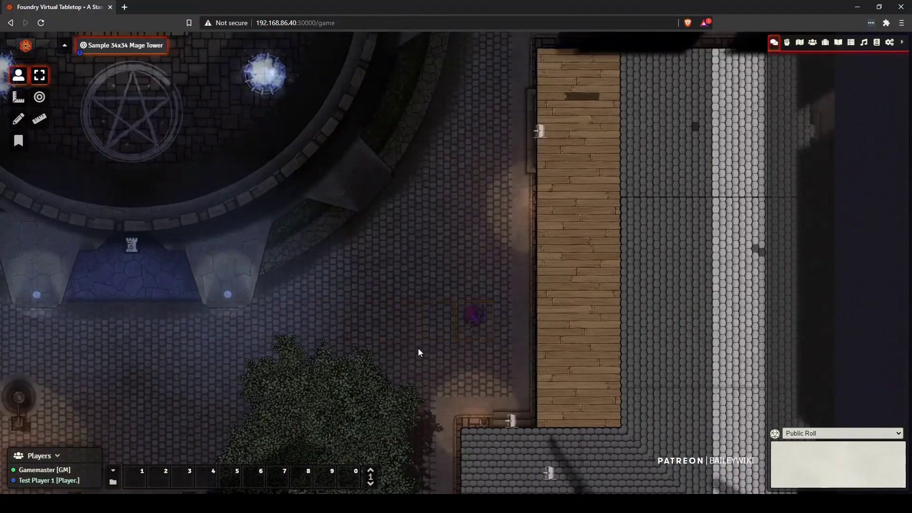
{"action": "key", "text": "Up"}
{"action": "key", "text": "Up"}
{"action": "key", "text": "Up"}
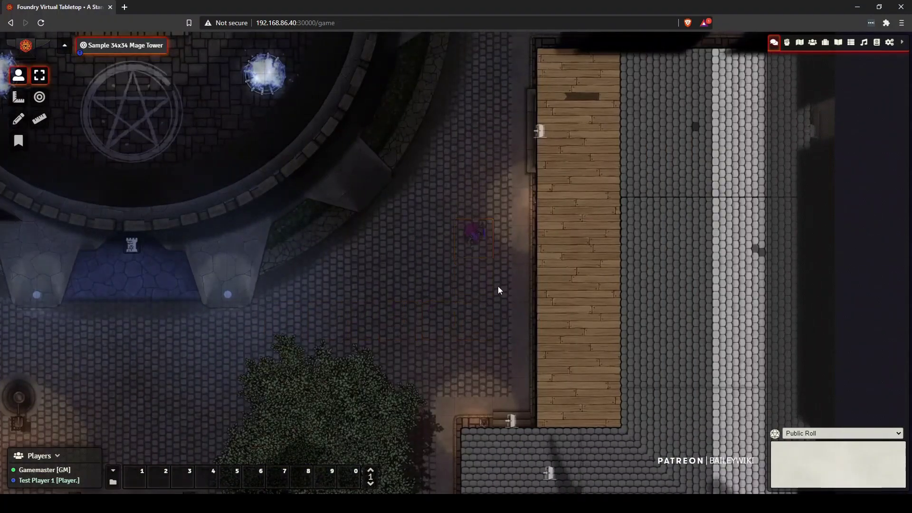
{"action": "key", "text": "Up"}
{"action": "key", "text": "Up"}
{"action": "left_click", "coordinate": [539, 134]}
Walk the token into the building and across the round floor area to its southeast side.
{"action": "key", "text": "Right"}
{"action": "key", "text": "Right"}
{"action": "key", "text": "Right"}
{"action": "key", "text": "Right"}
{"action": "key", "text": "Down"}
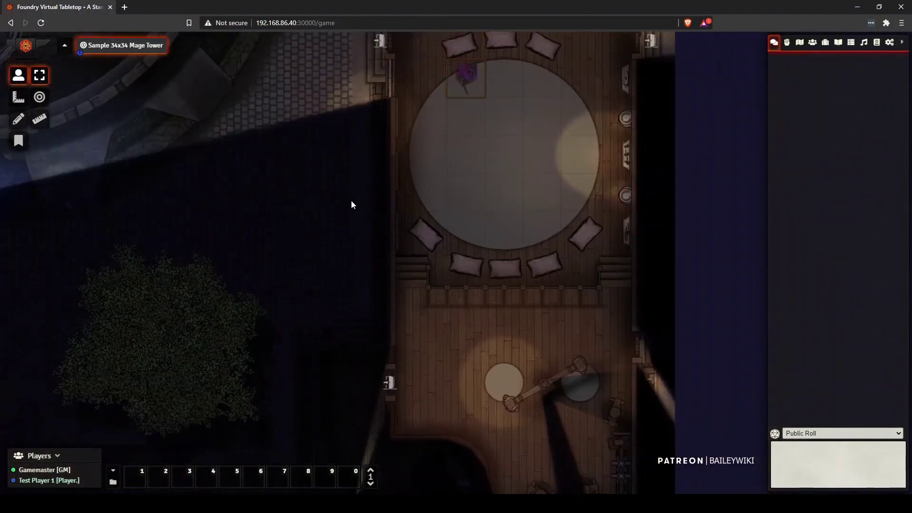
{"action": "key", "text": "Down"}
{"action": "key", "text": "Down"}
{"action": "key", "text": "Down"}
{"action": "key", "text": "Down"}
{"action": "key", "text": "Right"}
{"action": "key", "text": "Right"}
{"action": "left_click_drag", "start_coordinate": [361, 190], "coordinate": [352, 258]}
{"action": "scroll", "coordinate": [363, 253], "scroll_direction": "up", "scroll_amount": 6}
Walk the token northwest across the room back to the open doorway.
{"action": "key", "text": "Up"}
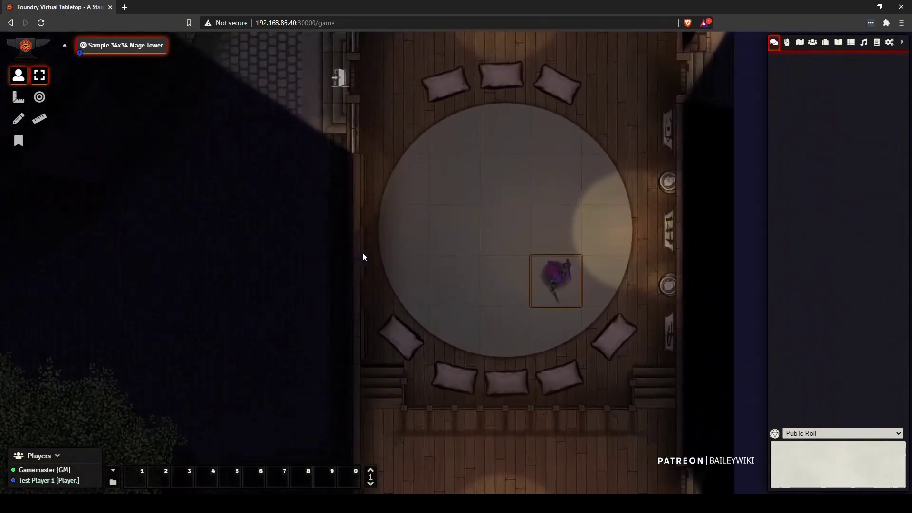
{"action": "scroll", "coordinate": [363, 252], "scroll_direction": "up", "scroll_amount": 5}
{"action": "key", "text": "Up"}
{"action": "key", "text": "Left"}
{"action": "key", "text": "Up"}
{"action": "key", "text": "Up"}
{"action": "key", "text": "Left"}
{"action": "key", "text": "Left"}
{"action": "key", "text": "Up"}
{"action": "key", "text": "Left"}
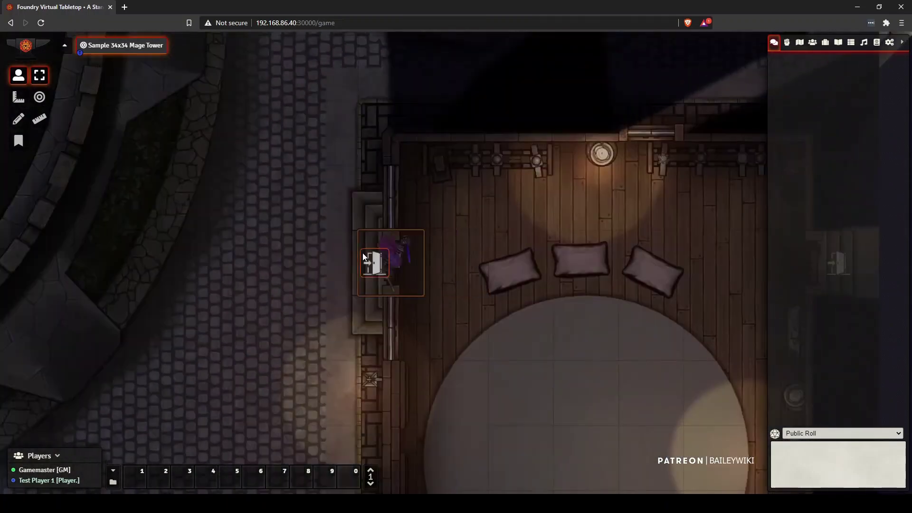
Take the token outside and walk it north along the cobbled path beside the tower's planted border.
{"action": "key", "text": "Left"}
{"action": "key", "text": "Up"}
{"action": "key", "text": "Up"}
{"action": "key", "text": "Up"}
{"action": "key", "text": "Up"}
{"action": "key", "text": "Up"}
{"action": "key", "text": "Left"}
{"action": "key", "text": "Up"}
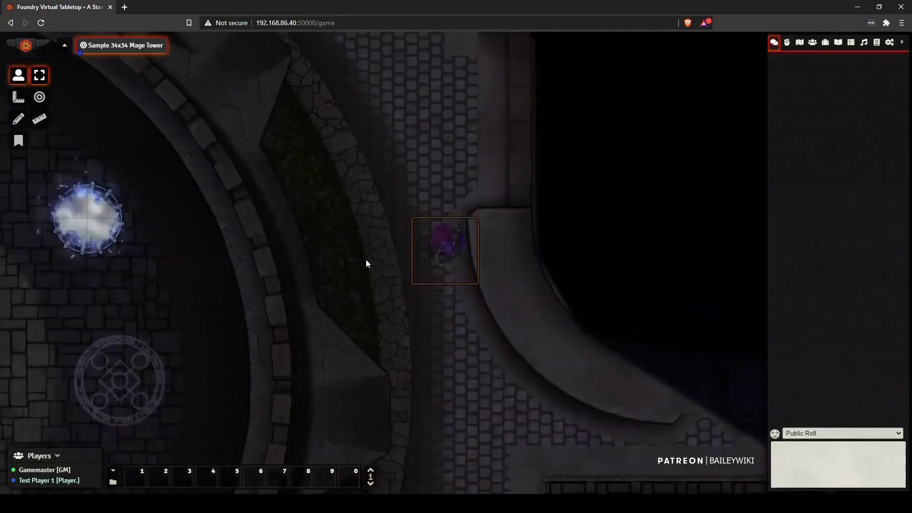
{"action": "left_click_drag", "start_coordinate": [358, 224], "coordinate": [386, 446]}
{"action": "key", "text": "Up"}
{"action": "key", "text": "Up"}
{"action": "key", "text": "Up"}
{"action": "key", "text": "Up"}
{"action": "key", "text": "Right"}
{"action": "key", "text": "Up"}
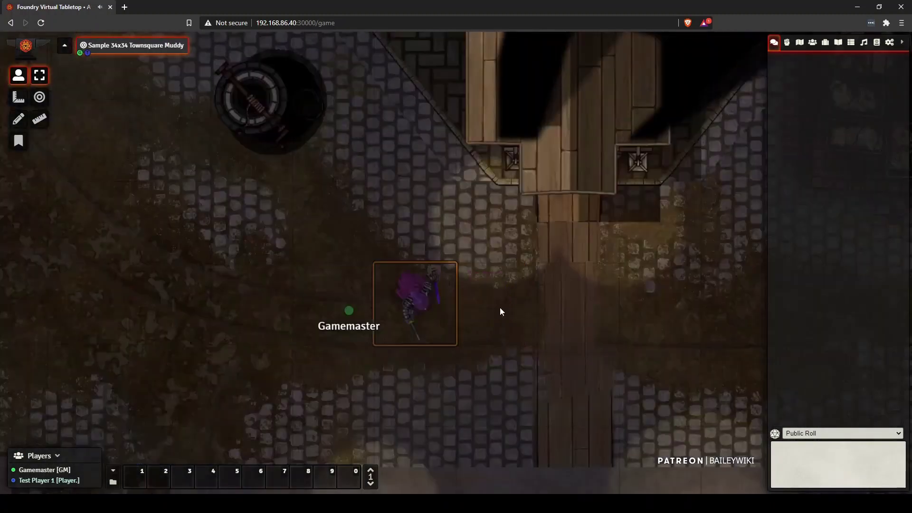
In the Townsquare Muddy scene, walk the token north around the small wooden-roofed hut to its north door.
{"action": "key", "text": "Up"}
{"action": "key", "text": "Up"}
{"action": "key", "text": "Up"}
{"action": "key", "text": "Up"}
{"action": "key", "text": "Right"}
{"action": "key", "text": "Right"}
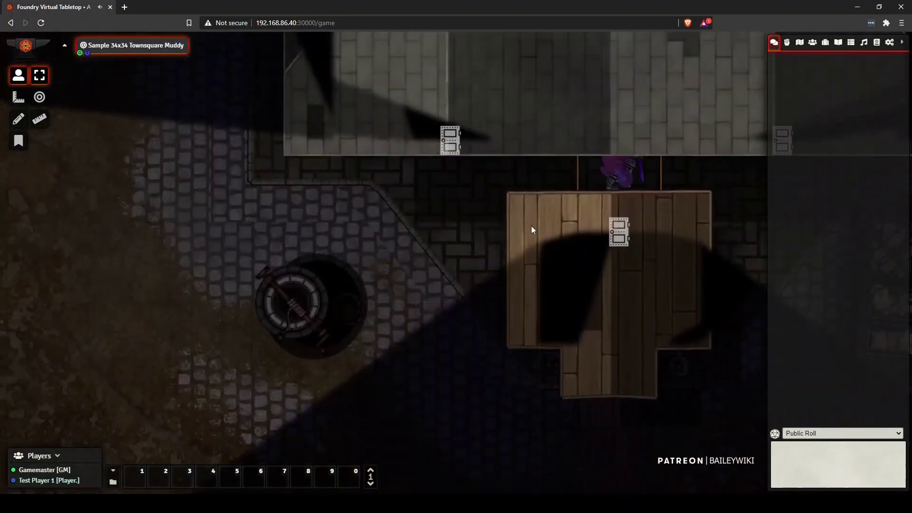
Open the hut's north door and walk the token inside and back out.
{"action": "key", "text": "e"}
{"action": "key", "text": "Down"}
{"action": "key", "text": "Down"}
{"action": "key", "text": "Up"}
{"action": "key", "text": "Up"}
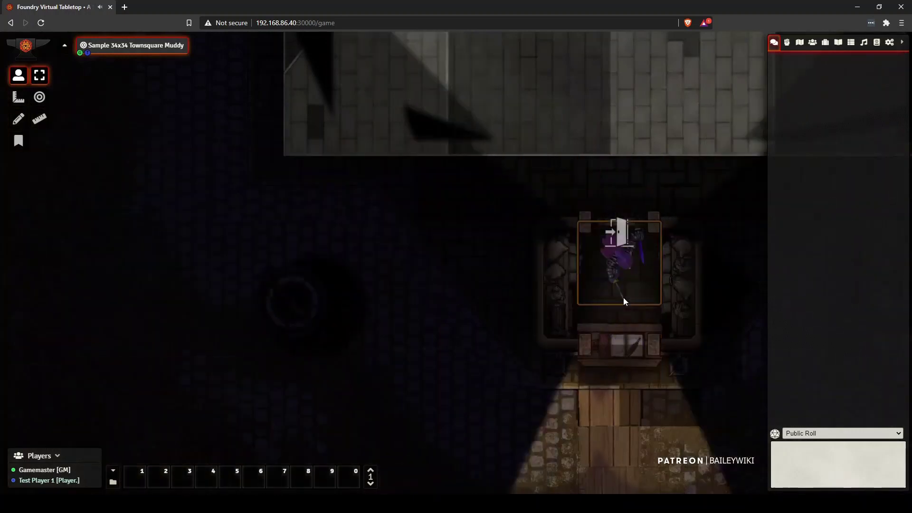
Walk the token west to the cobbles northwest of the well and view the surrounding muddy town square.
{"action": "key", "text": "Left"}
{"action": "key", "text": "Left"}
{"action": "key", "text": "Left"}
{"action": "key", "text": "Left"}
{"action": "key", "text": "Left"}
{"action": "key", "text": "Left"}
{"action": "scroll", "coordinate": [322, 265], "scroll_direction": "down", "scroll_amount": 3}
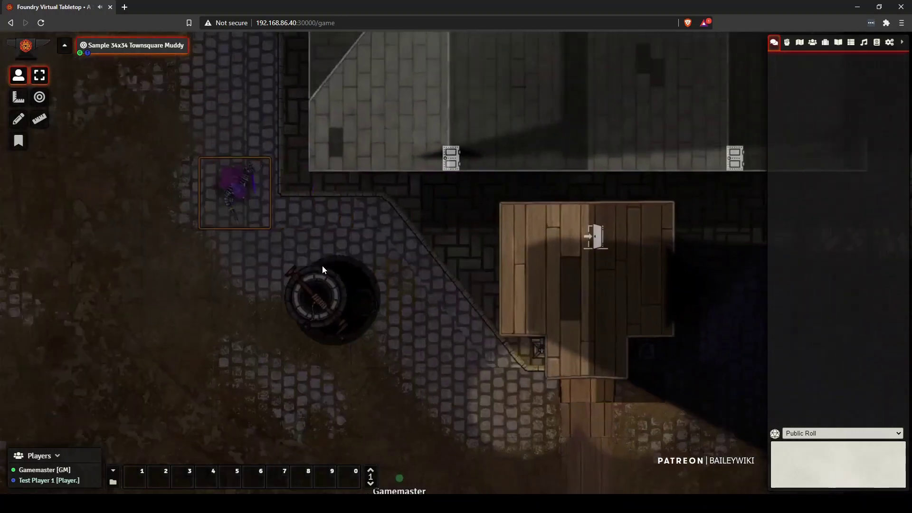
{"action": "scroll", "coordinate": [325, 280], "scroll_direction": "down", "scroll_amount": 3}
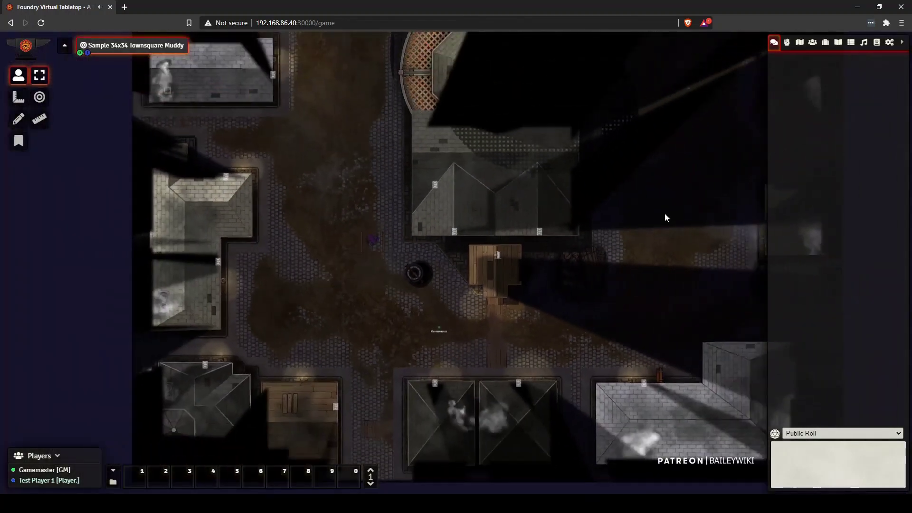
{"action": "scroll", "coordinate": [617, 332], "scroll_direction": "down", "scroll_amount": 2}
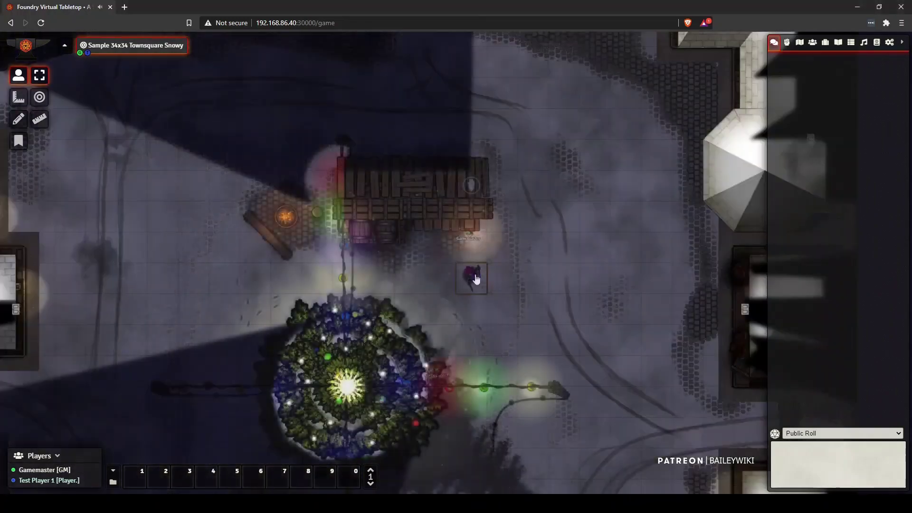
In the Townsquare Snowy scene, walk the token west and up to the front of the wooden stall above the decorated tree.
{"action": "key", "text": "Down"}
{"action": "key", "text": "Left"}
{"action": "key", "text": "Left"}
{"action": "key", "text": "Up"}
{"action": "key", "text": "Up"}
{"action": "key", "text": "Up"}
{"action": "key", "text": "Up"}
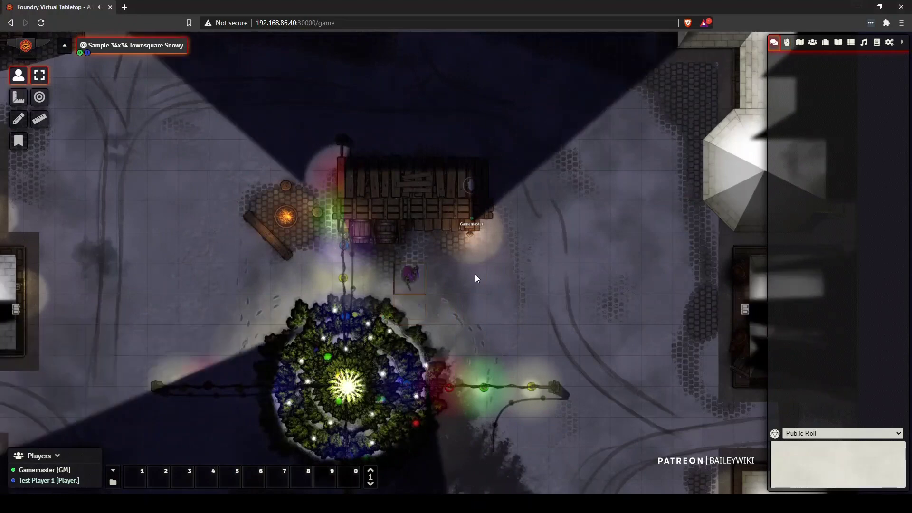
{"action": "key", "text": "Down"}
{"action": "key", "text": "Down"}
{"action": "key", "text": "Down"}
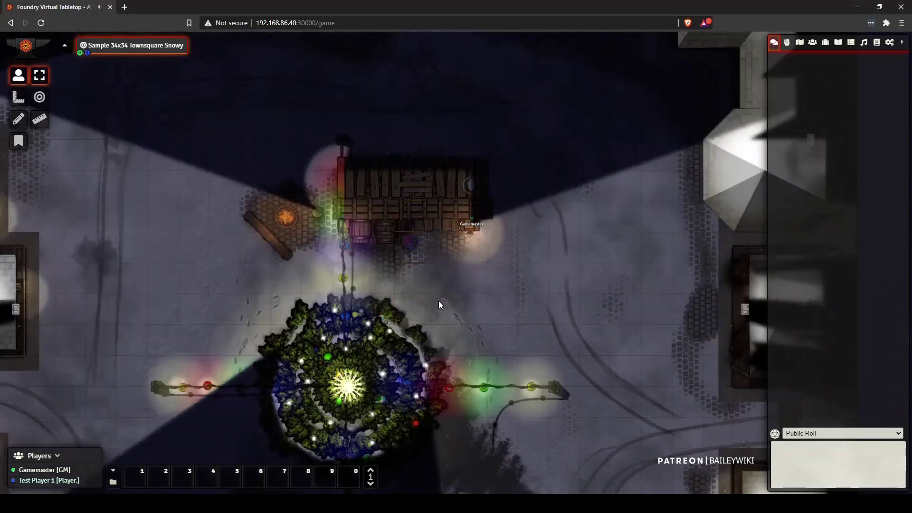
Walk the token west beneath the string lights to the snow just southwest of the upper campfire.
{"action": "left_click_drag", "start_coordinate": [438, 301], "coordinate": [642, 195]}
{"action": "key", "text": "Left"}
{"action": "key", "text": "Left"}
{"action": "key", "text": "Left"}
{"action": "key", "text": "Left"}
{"action": "key", "text": "Left"}
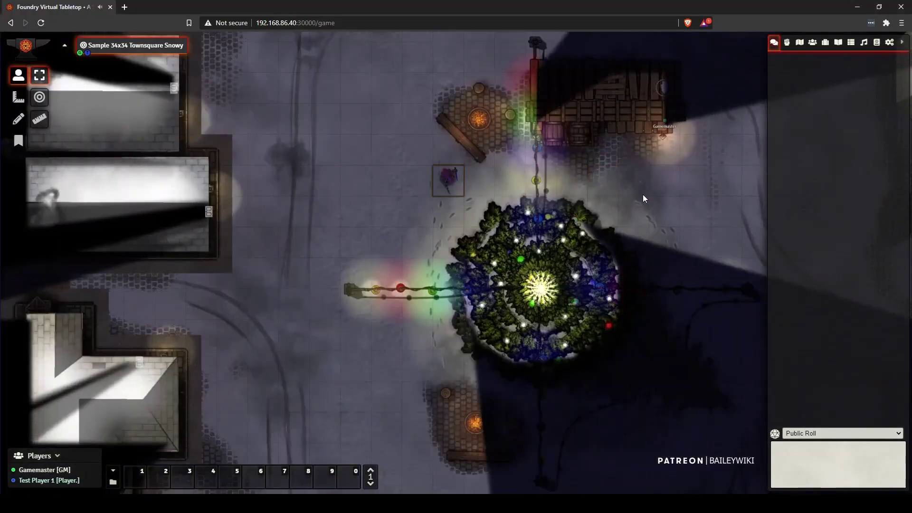
Walk the token south and west to the far post of the string lights west of the decorated tree.
{"action": "key", "text": "Down"}
{"action": "key", "text": "Down"}
{"action": "key", "text": "Down"}
{"action": "left_click_drag", "start_coordinate": [587, 276], "coordinate": [636, 122]}
{"action": "key", "text": "Left"}
{"action": "key", "text": "Left"}
{"action": "key", "text": "Left"}
{"action": "key", "text": "Left"}
{"action": "key", "text": "Left"}
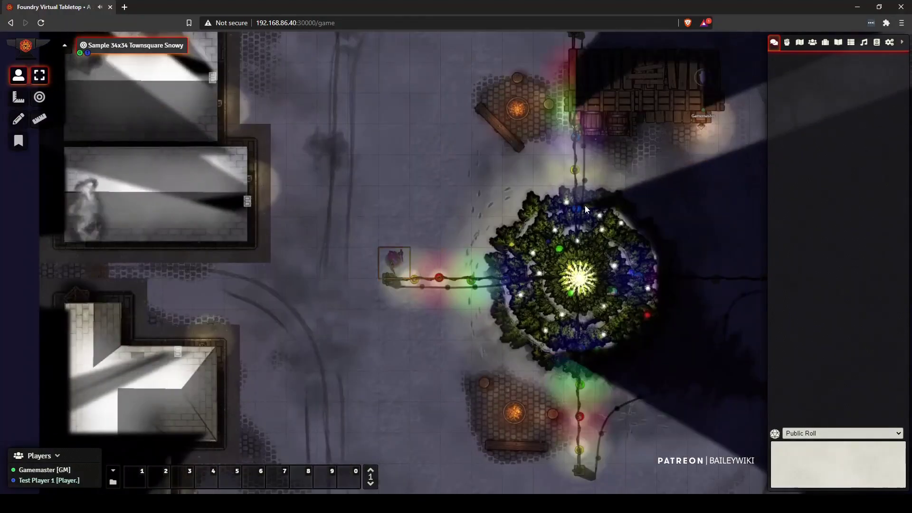
In the Sample 68x68 City Wall scene, walk the token west between the round towers onto the stairs of the wall.
{"action": "key", "text": "Up"}
{"action": "key", "text": "Up"}
{"action": "key", "text": "Left"}
{"action": "key", "text": "Left"}
{"action": "left_click_drag", "start_coordinate": [223, 212], "coordinate": [521, 215]}
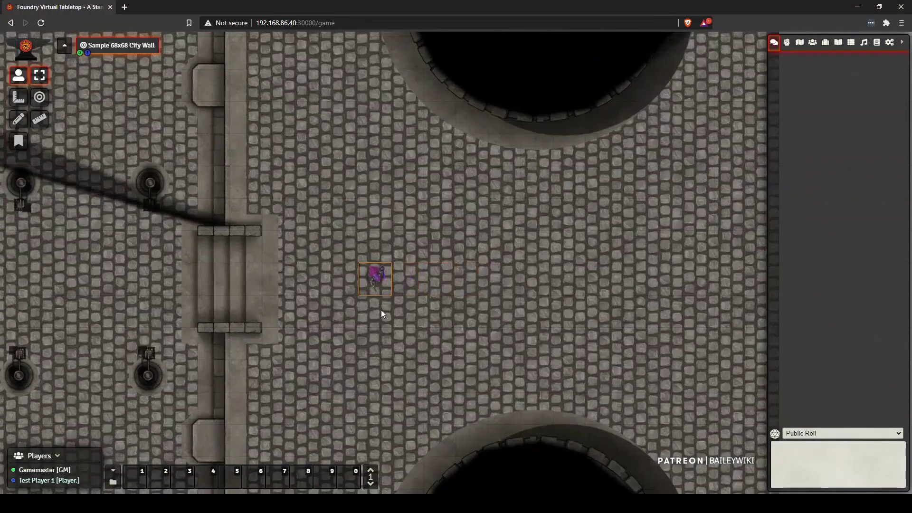
{"action": "key", "text": "Left"}
{"action": "key", "text": "Left"}
{"action": "key", "text": "Left"}
{"action": "key", "text": "Left"}
{"action": "key", "text": "Left"}
{"action": "key", "text": "Left"}
{"action": "key", "text": "Left"}
{"action": "left_click_drag", "start_coordinate": [314, 332], "coordinate": [677, 293]}
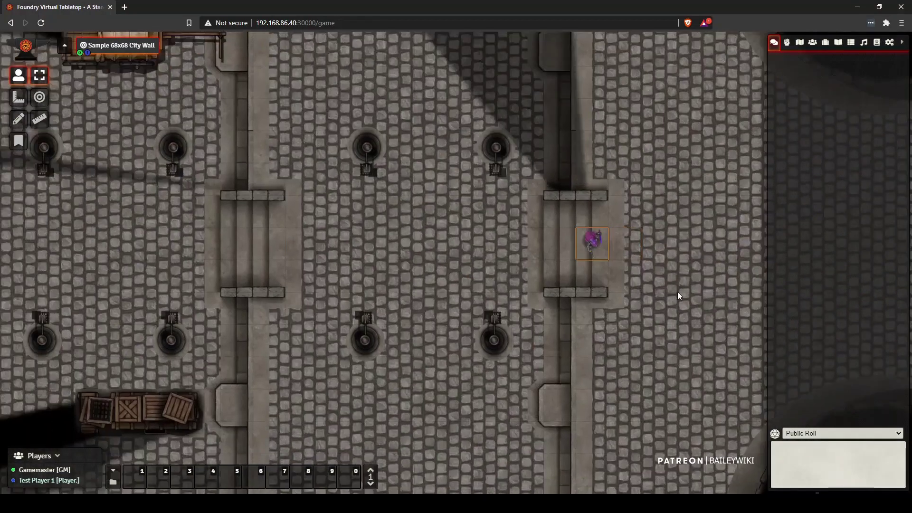
Walk the token west across the paved lane and down the second stairs toward the park.
{"action": "scroll", "coordinate": [463, 219], "scroll_direction": "down", "scroll_amount": 6}
{"action": "scroll", "coordinate": [463, 218], "scroll_direction": "down", "scroll_amount": 12}
{"action": "left_click_drag", "start_coordinate": [362, 265], "coordinate": [455, 297]}
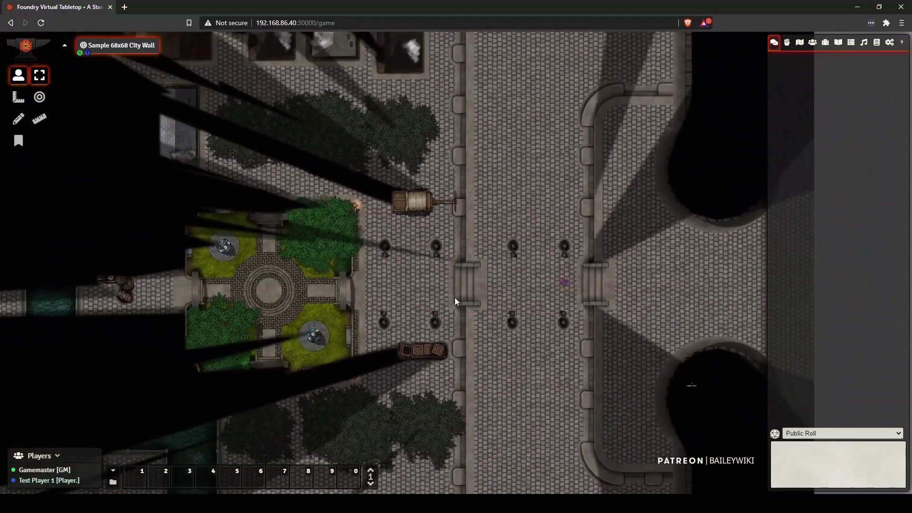
{"action": "key", "text": "Left"}
{"action": "key", "text": "Left"}
{"action": "key", "text": "Left"}
{"action": "key", "text": "Left"}
{"action": "key", "text": "Left"}
{"action": "key", "text": "Left"}
{"action": "key", "text": "Left"}
{"action": "key", "text": "Left"}
{"action": "key", "text": "Left"}
{"action": "key", "text": "Left"}
{"action": "key", "text": "Left"}
{"action": "key", "text": "Left"}
{"action": "key", "text": "Left"}
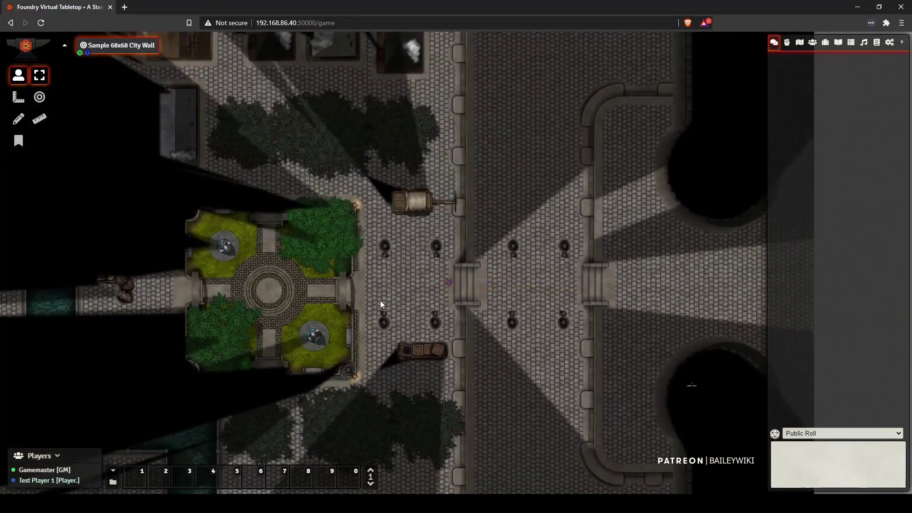
Walk the token west across the cobbles and through the park's east gate onto the inner path.
{"action": "scroll", "coordinate": [378, 300], "scroll_direction": "up", "scroll_amount": 2}
{"action": "key", "text": "Left"}
{"action": "key", "text": "Left"}
{"action": "key", "text": "Left"}
{"action": "key", "text": "Left"}
{"action": "key", "text": "Left"}
{"action": "key", "text": "Left"}
{"action": "key", "text": "Left"}
{"action": "key", "text": "Left"}
{"action": "key", "text": "Left"}
{"action": "key", "text": "Left"}
{"action": "key", "text": "Left"}
{"action": "key", "text": "Left"}
{"action": "key", "text": "Left"}
{"action": "left_click_drag", "start_coordinate": [336, 324], "coordinate": [528, 281]}
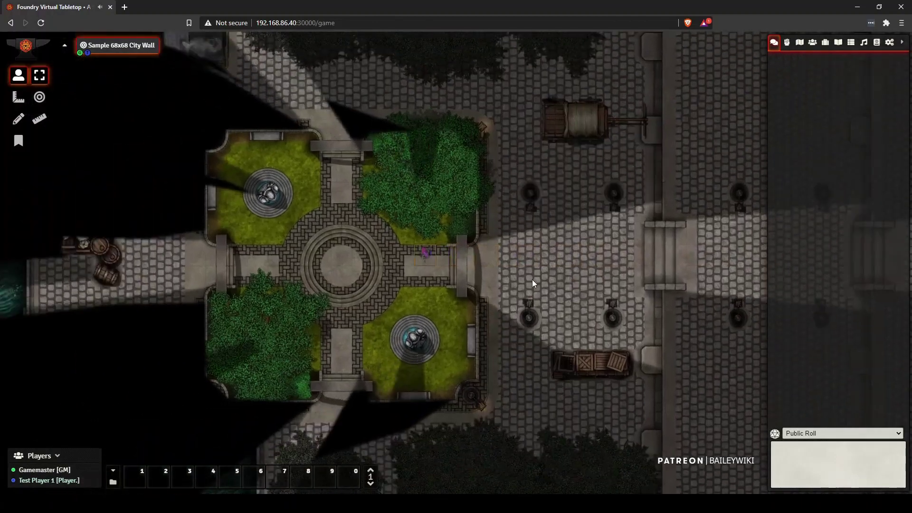
Walk the token west through the park and out its far gate to the barrels beside the canal.
{"action": "key", "text": "Left"}
{"action": "key", "text": "Left"}
{"action": "key", "text": "Left"}
{"action": "key", "text": "Left"}
{"action": "key", "text": "Left"}
{"action": "key", "text": "Left"}
{"action": "key", "text": "Left"}
{"action": "key", "text": "Left"}
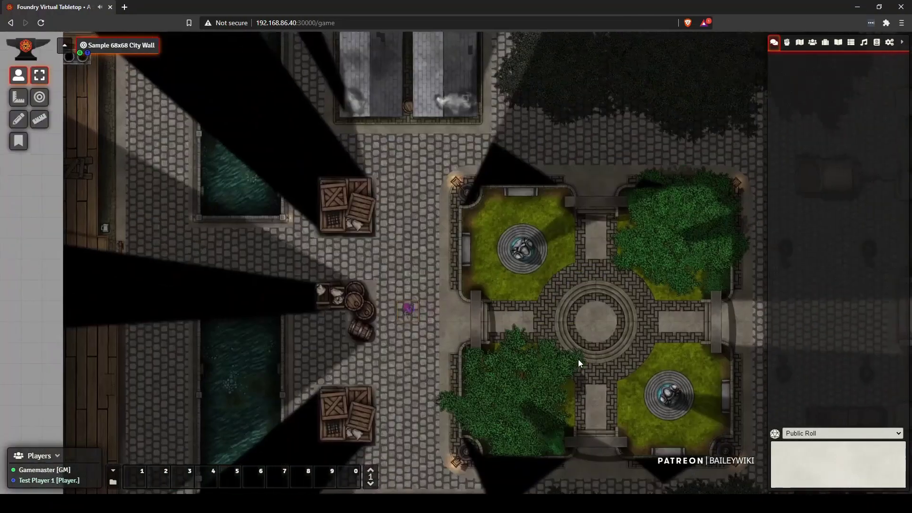
{"action": "key", "text": "Left"}
{"action": "key", "text": "Left"}
{"action": "key", "text": "Left"}
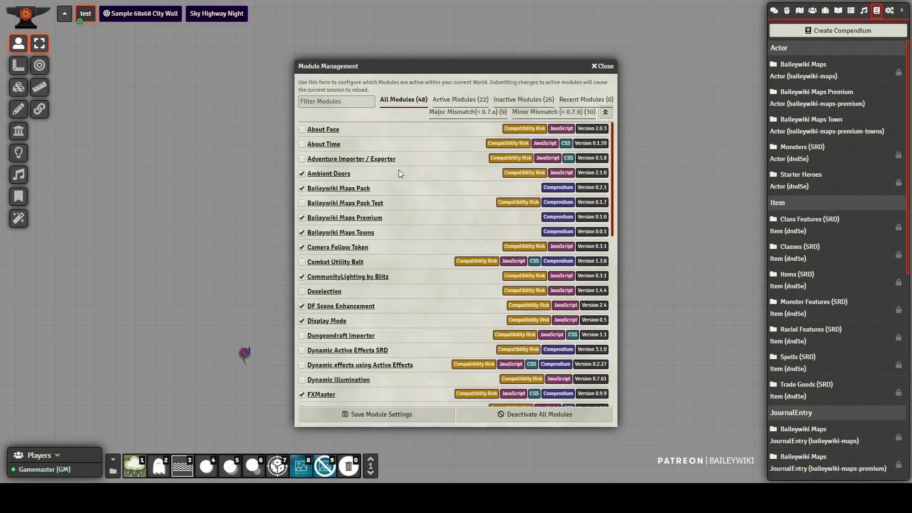
Close the module list and look through the assets in the Baileywiki Maps Town actor compendium.
{"action": "left_click", "coordinate": [605, 67]}
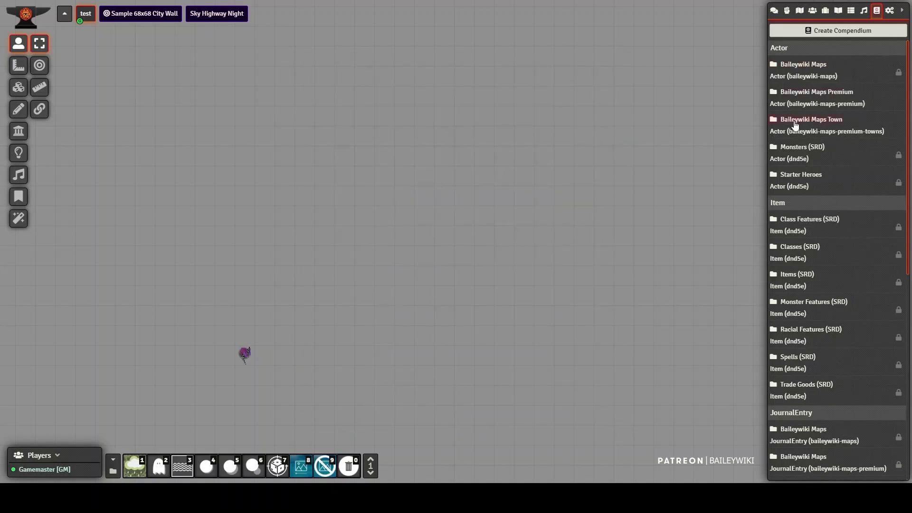
{"action": "left_click", "coordinate": [829, 122]}
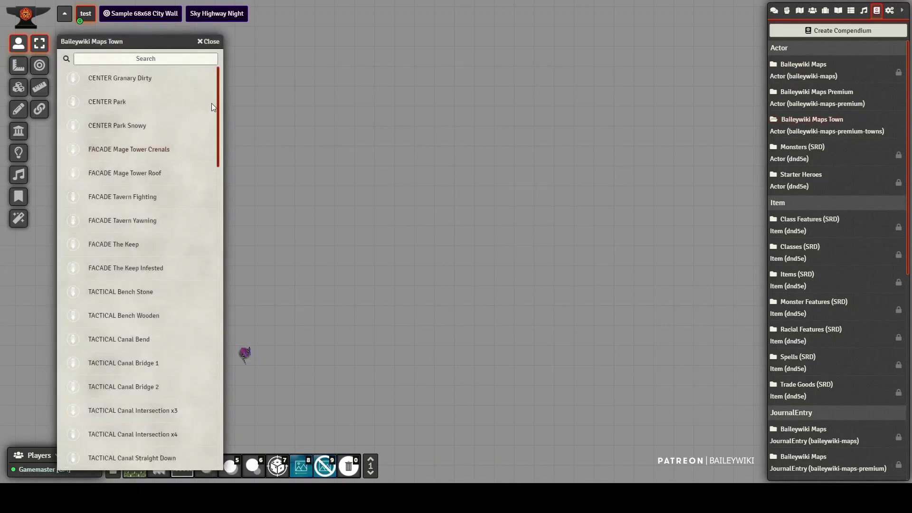
{"action": "scroll", "coordinate": [219, 102], "scroll_direction": "down", "scroll_amount": 15}
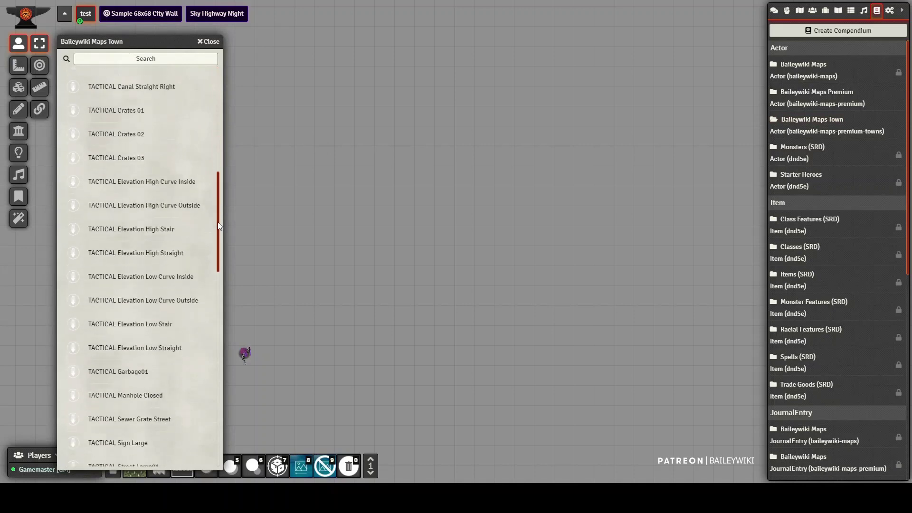
{"action": "left_click_drag", "start_coordinate": [218, 292], "coordinate": [216, 76]}
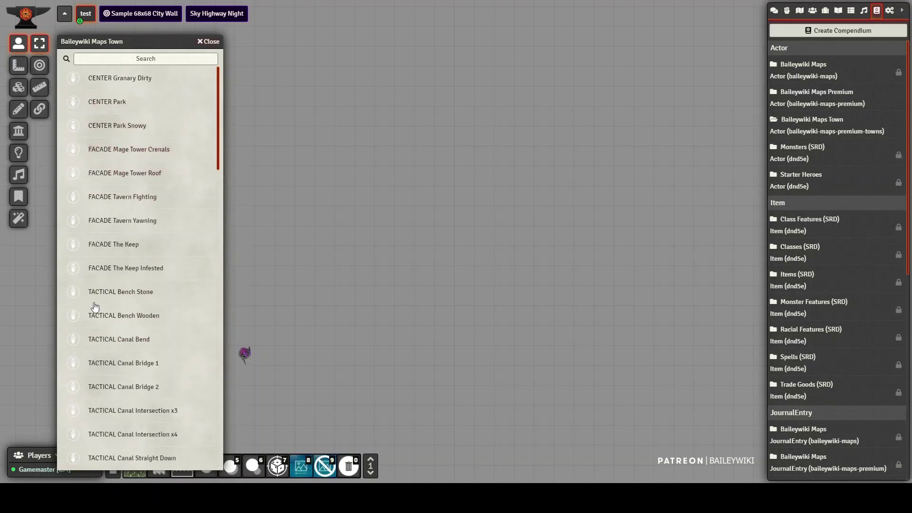
{"action": "left_click", "coordinate": [211, 42]}
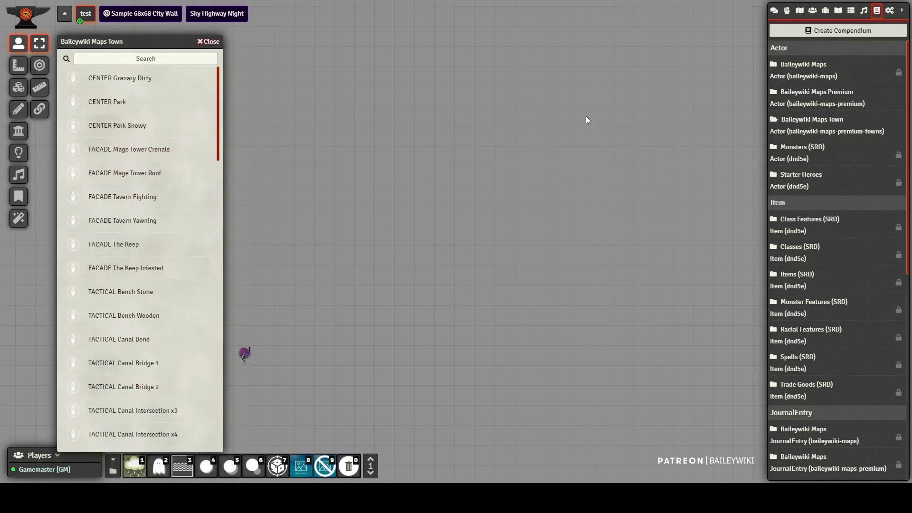
Review the macros in the Baileywiki Maps Town macro compendium and close it.
{"action": "scroll", "coordinate": [847, 244], "scroll_direction": "down", "scroll_amount": 7}
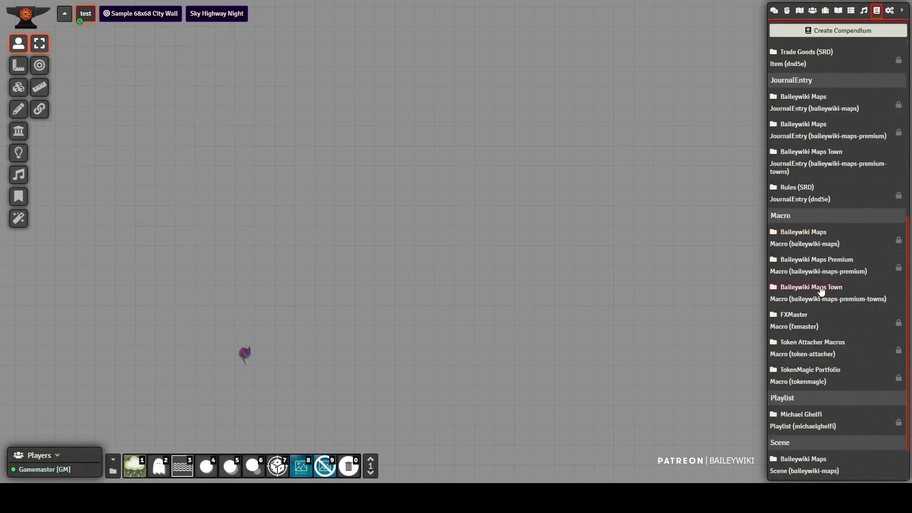
{"action": "left_click", "coordinate": [821, 288]}
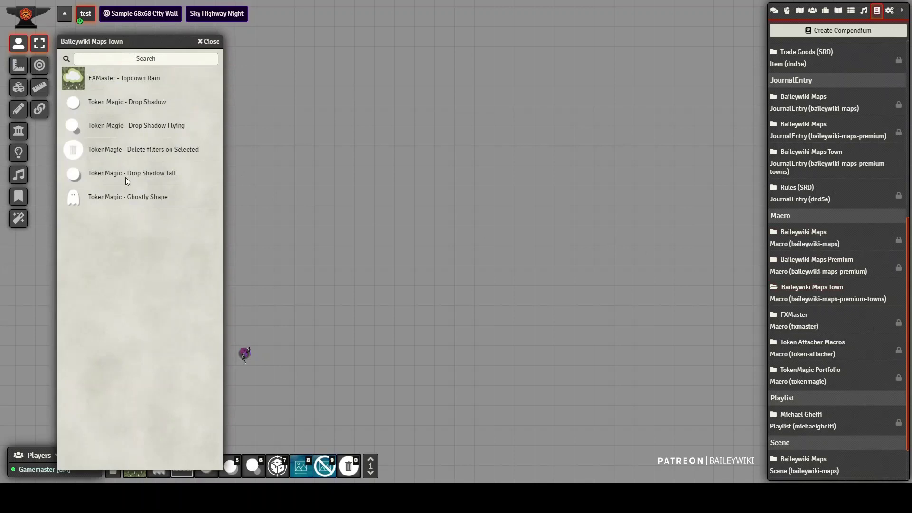
{"action": "left_click", "coordinate": [210, 42]}
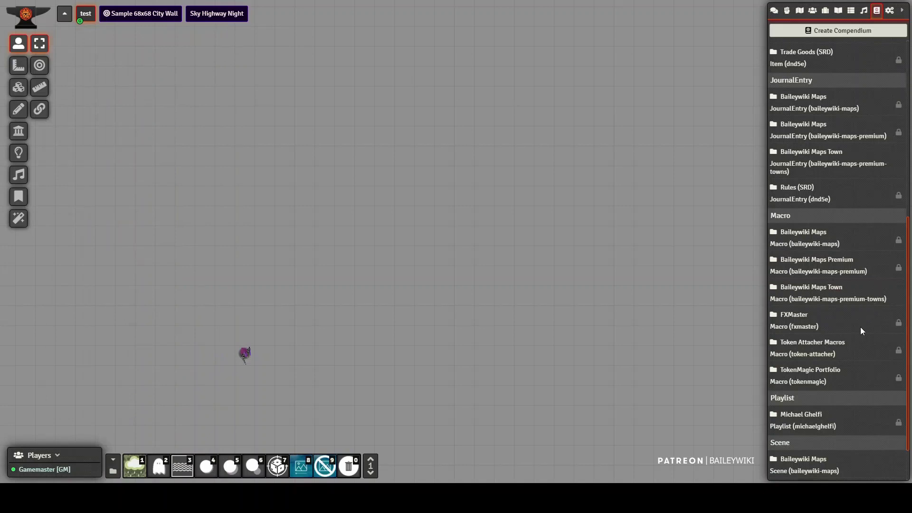
Review the contents of the Baileywiki Maps Town journal compendium and close it.
{"action": "scroll", "coordinate": [859, 335], "scroll_direction": "down", "scroll_amount": 1}
{"action": "scroll", "coordinate": [817, 255], "scroll_direction": "up", "scroll_amount": 1}
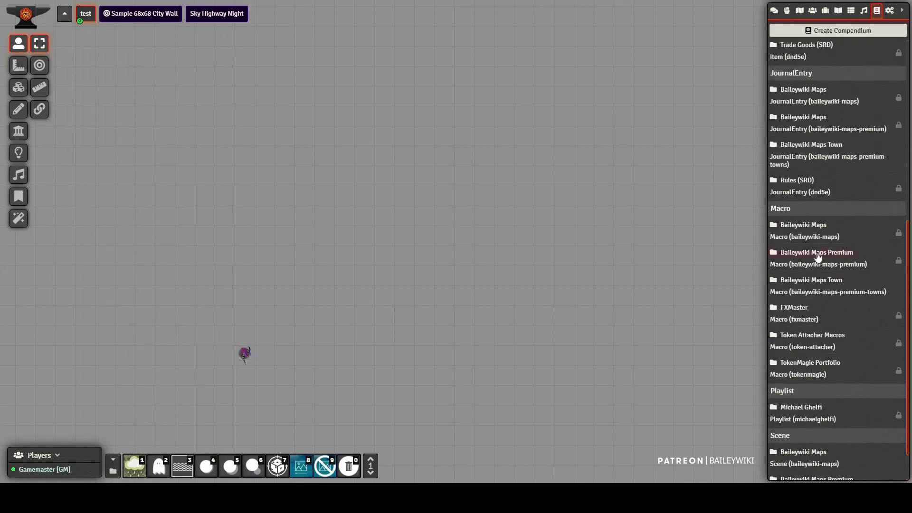
{"action": "left_click", "coordinate": [830, 145]}
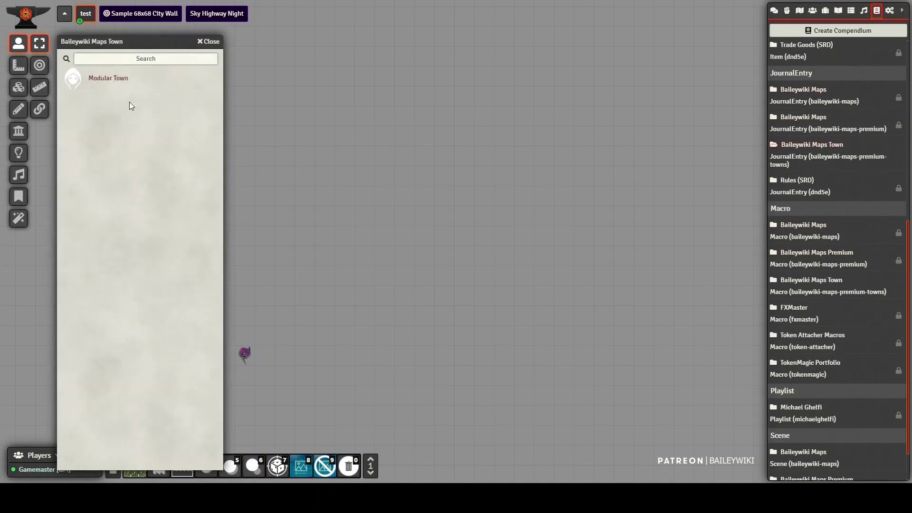
{"action": "left_click", "coordinate": [211, 42]}
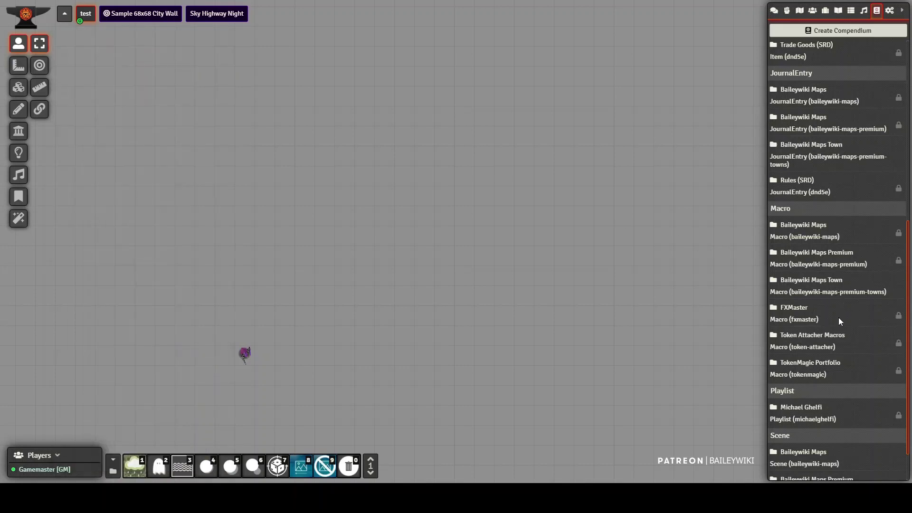
Review the template and sample maps in the Baileywiki Maps Town scene compendium and close it.
{"action": "scroll", "coordinate": [839, 318], "scroll_direction": "down", "scroll_amount": 1}
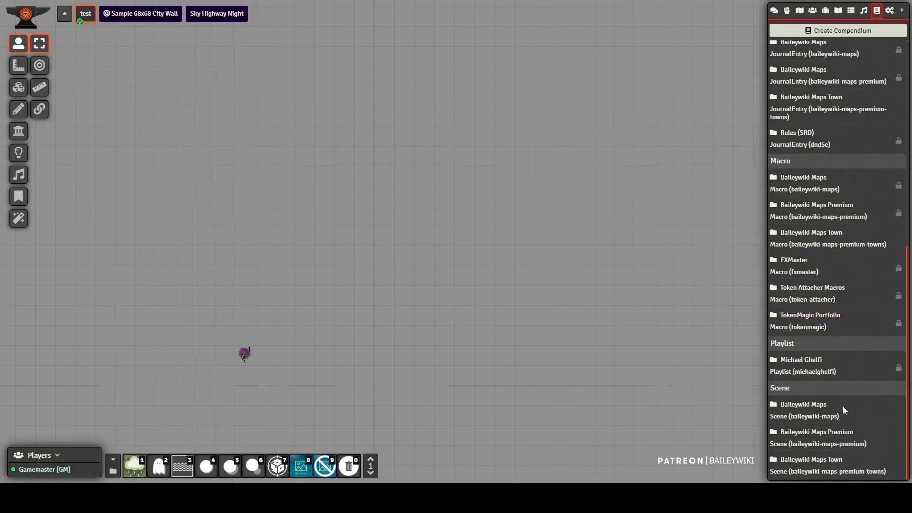
{"action": "left_click", "coordinate": [825, 466]}
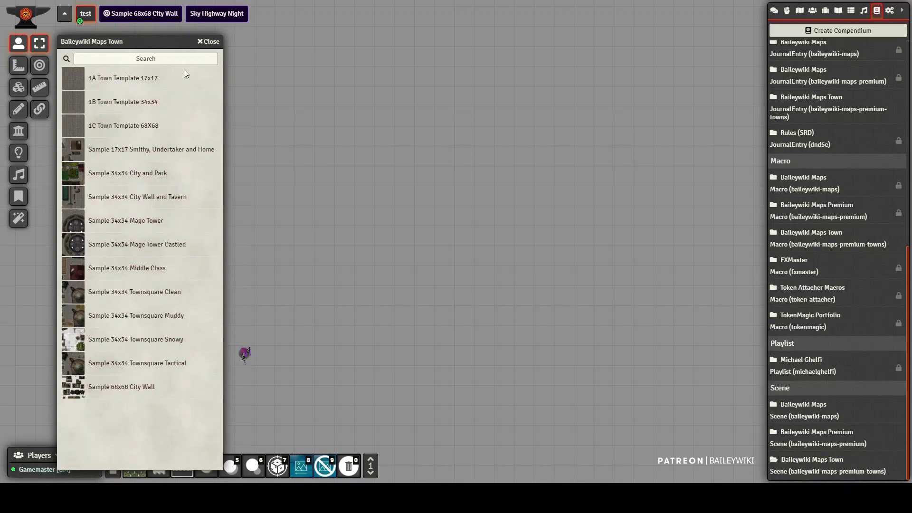
{"action": "left_click", "coordinate": [213, 41]}
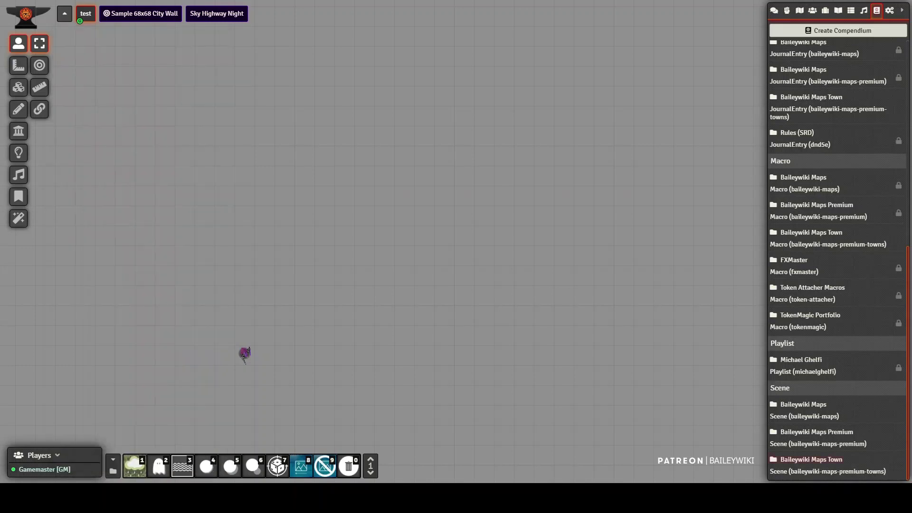
View the Import All Content options for the Baileywiki Maps Town scene compendium and dismiss them without importing.
{"action": "right_click", "coordinate": [822, 464]}
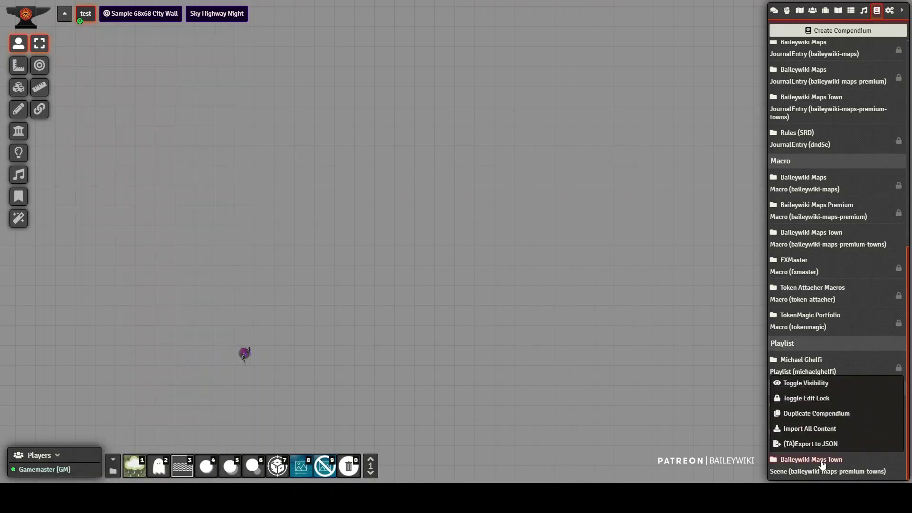
{"action": "left_click", "coordinate": [813, 428]}
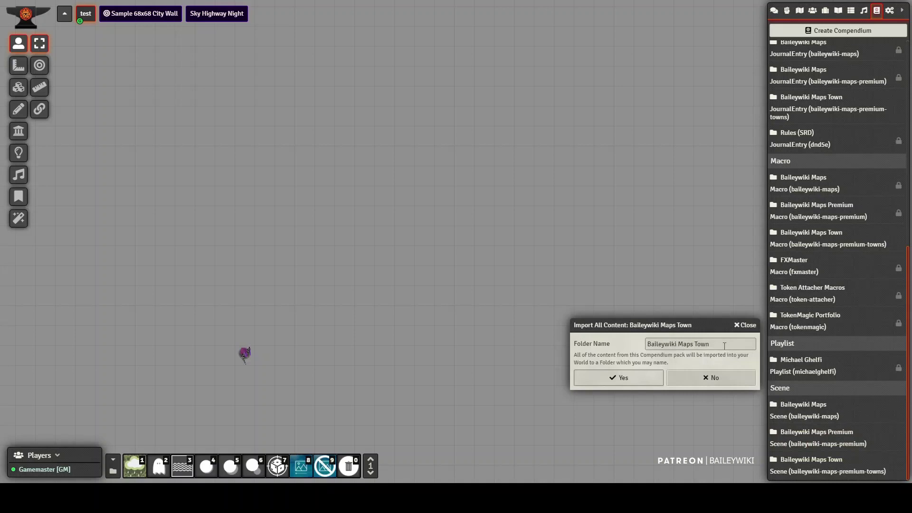
{"action": "left_click", "coordinate": [748, 326]}
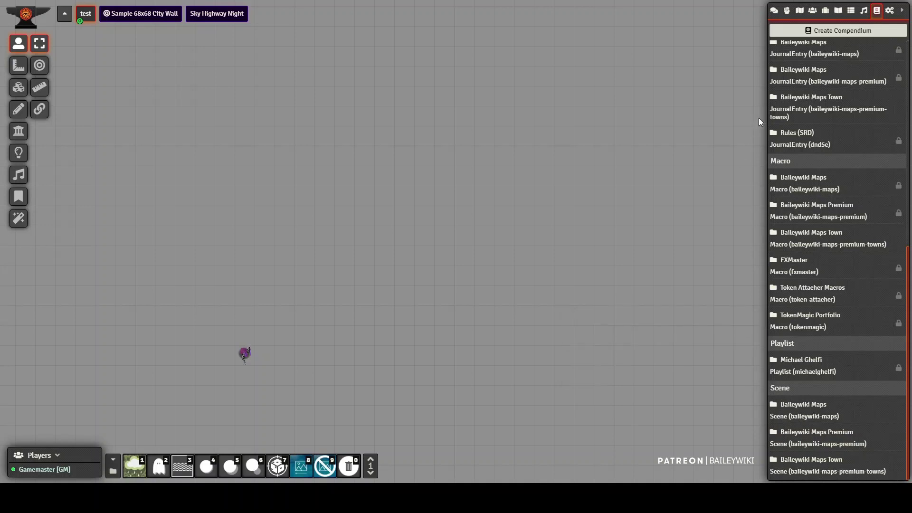
Check the scene directory, and expand the Baileywiki Maps Town Assets folder among the actors.
{"action": "left_click", "coordinate": [800, 11]}
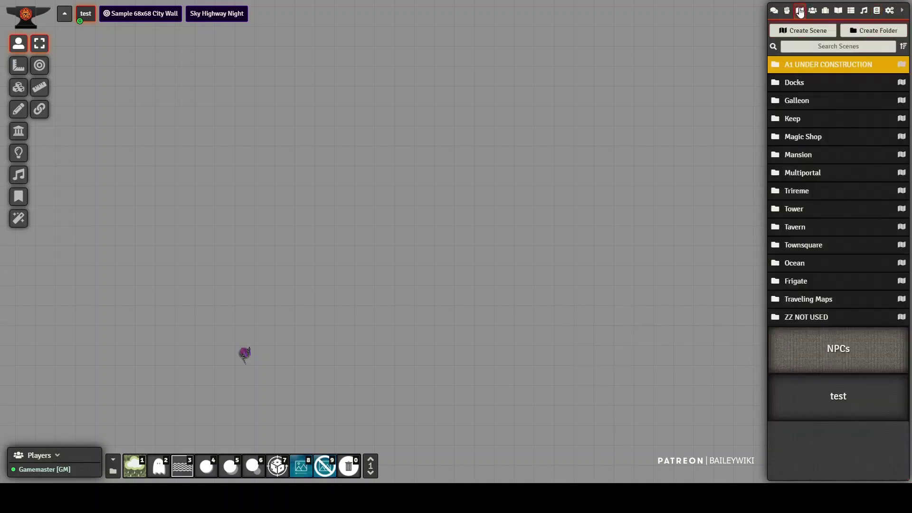
{"action": "left_click", "coordinate": [812, 11]}
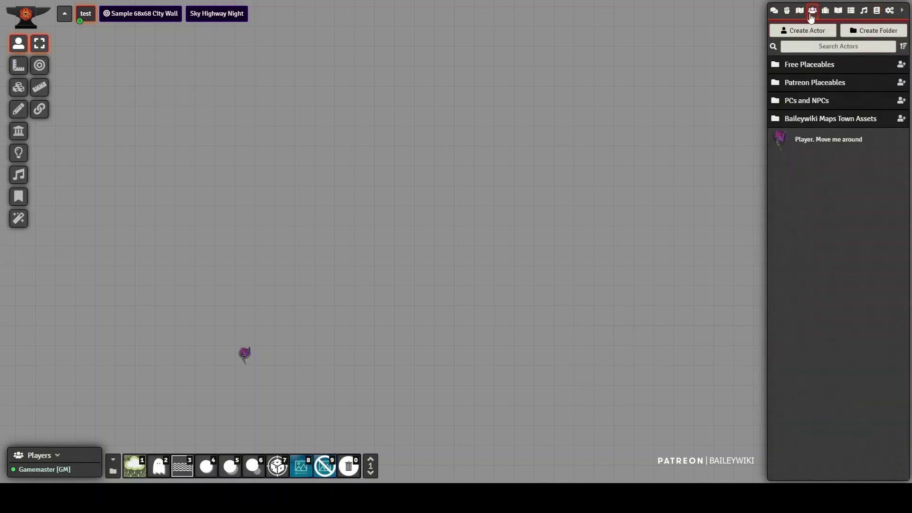
{"action": "left_click", "coordinate": [830, 119]}
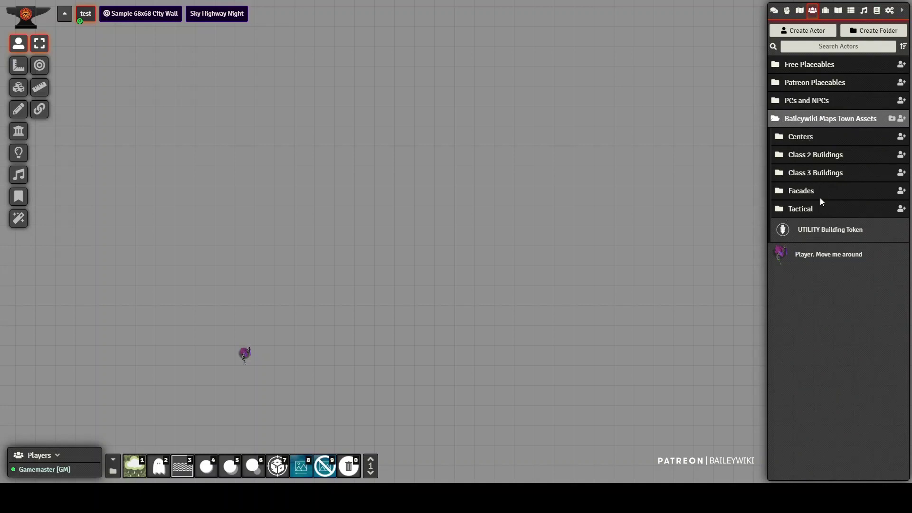
Try out the CENTER Christmas Tree asset from the Centers folder on the test scene and delete it again.
{"action": "left_click", "coordinate": [801, 136]}
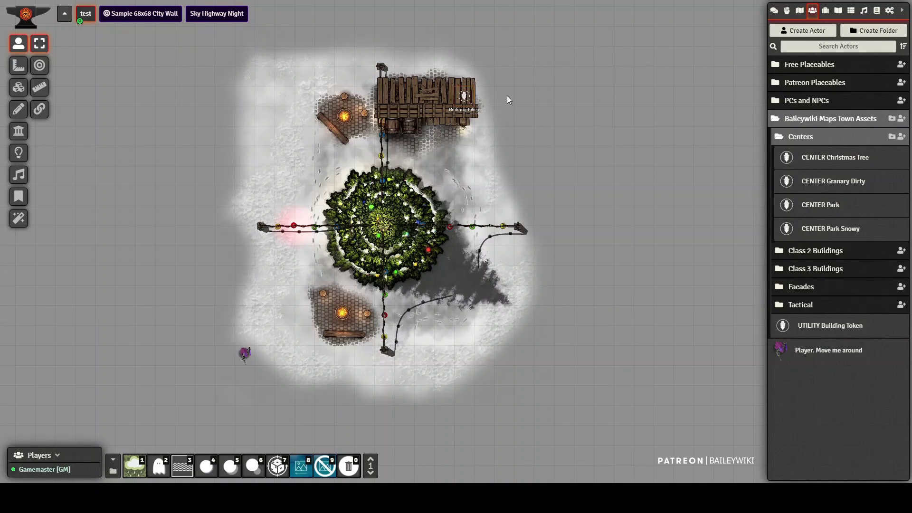
{"action": "key", "text": "Delete"}
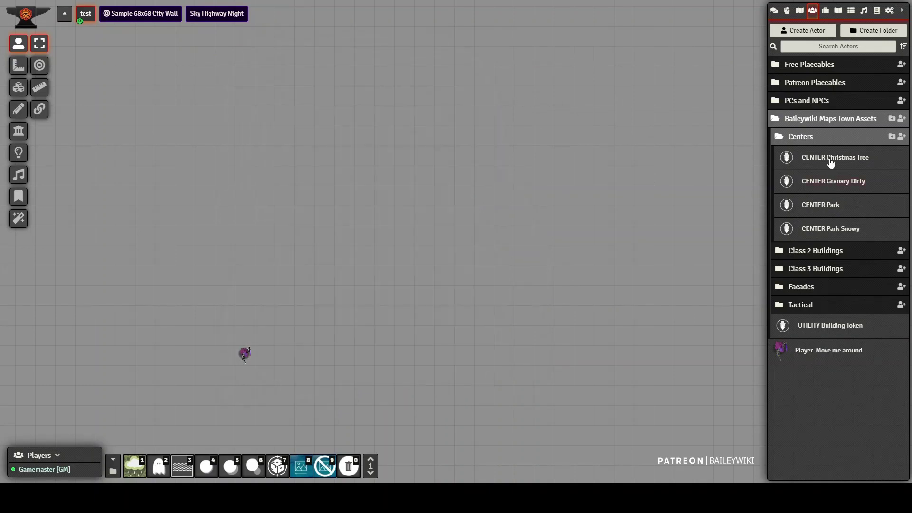
{"action": "left_click", "coordinate": [813, 138]}
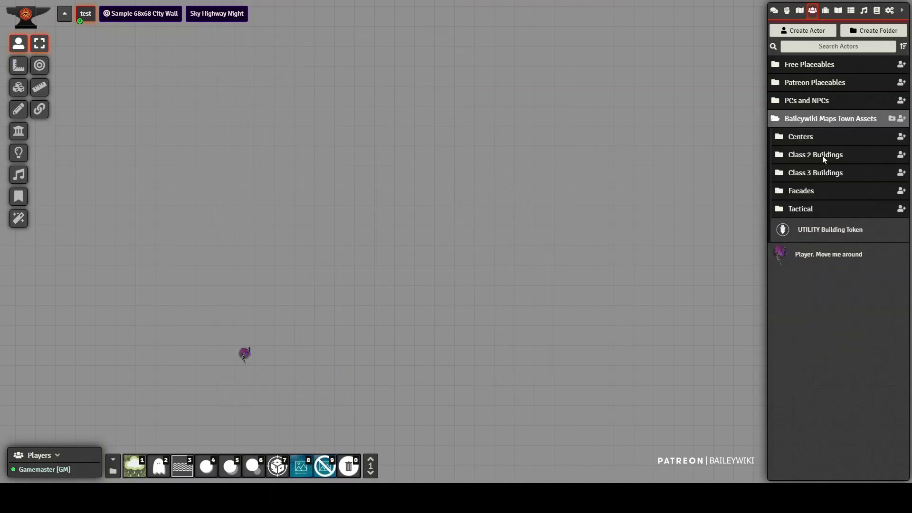
Place the TOWN C201 Tailor and Home building from Class 2 Buildings on the test scene and inspect its tile layer.
{"action": "left_click", "coordinate": [822, 155]}
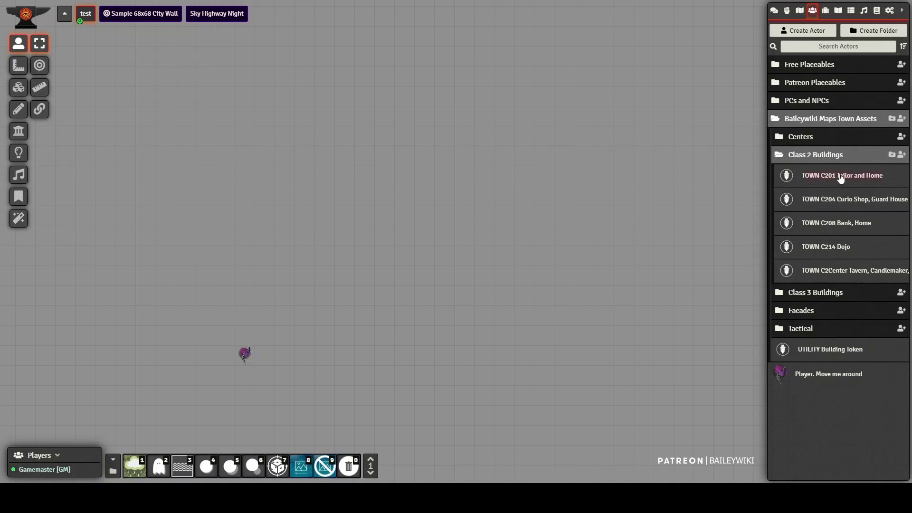
{"action": "left_click_drag", "start_coordinate": [471, 64], "coordinate": [469, 65]}
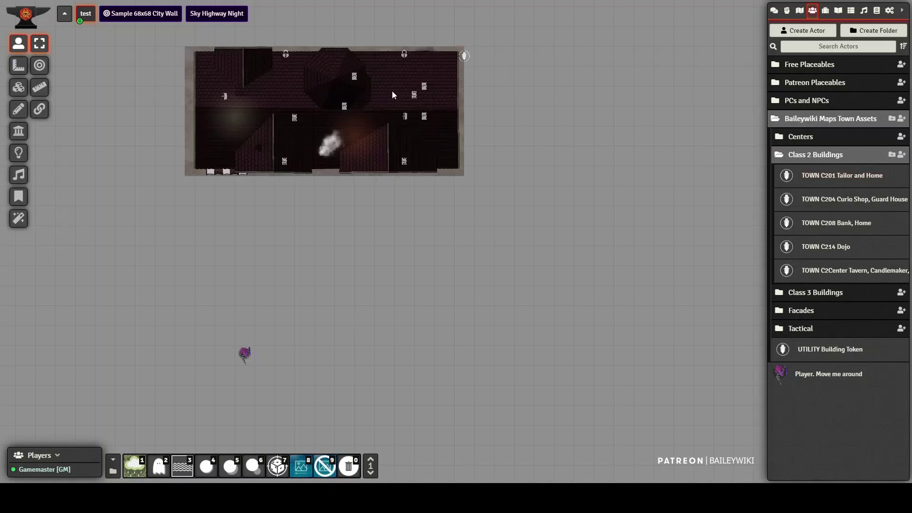
{"action": "left_click", "coordinate": [18, 87]}
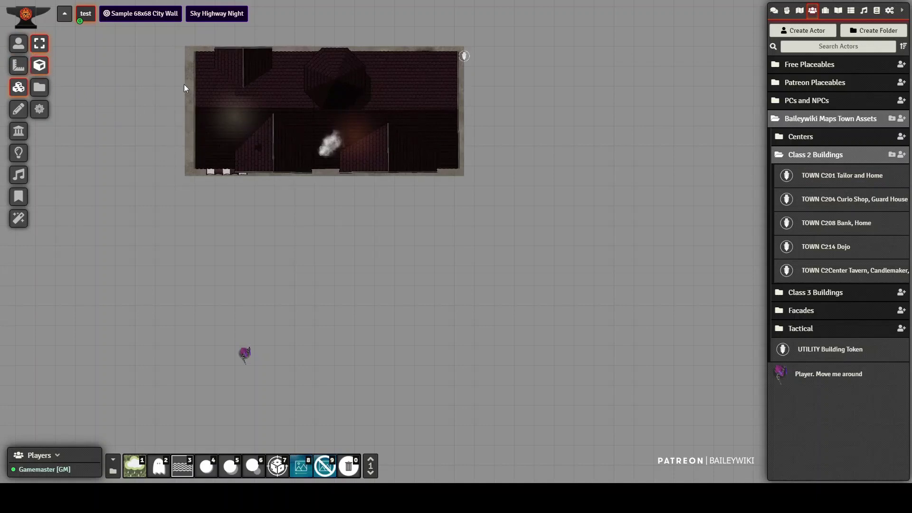
{"action": "left_click", "coordinate": [19, 43]}
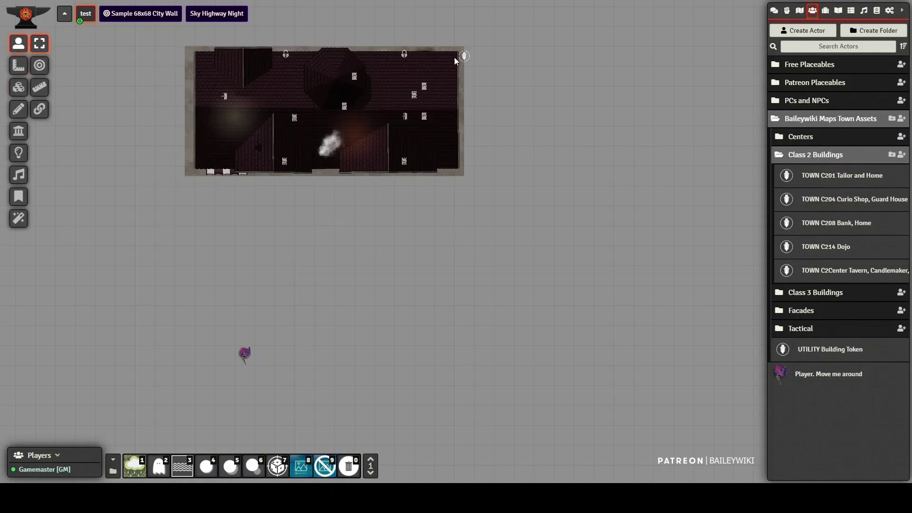
Delete the placed building through its building token and collapse the Class 2 Buildings folder.
{"action": "left_click", "coordinate": [466, 57]}
{"action": "left_click", "coordinate": [467, 59]}
{"action": "key", "text": "Delete"}
{"action": "left_click", "coordinate": [828, 155]}
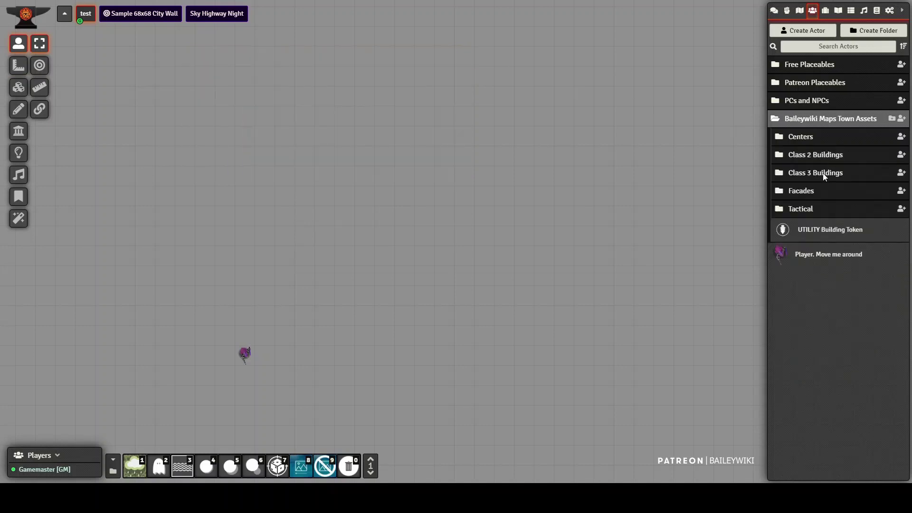
Try out the TOWN C301 Home asset from Class 3 Buildings on the test scene, delete it again and collapse the folder.
{"action": "left_click", "coordinate": [825, 174]}
{"action": "left_click_drag", "start_coordinate": [836, 196], "coordinate": [465, 110]}
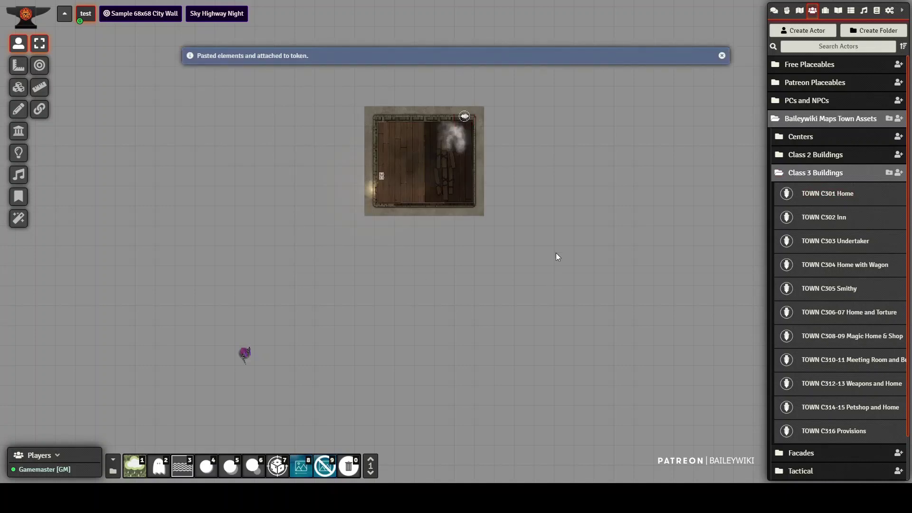
{"action": "left_click", "coordinate": [466, 117]}
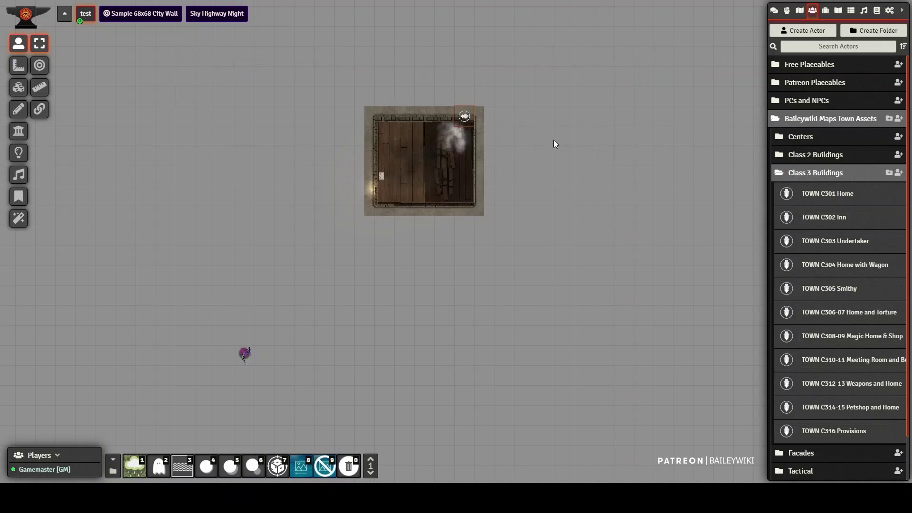
{"action": "key", "text": "Delete"}
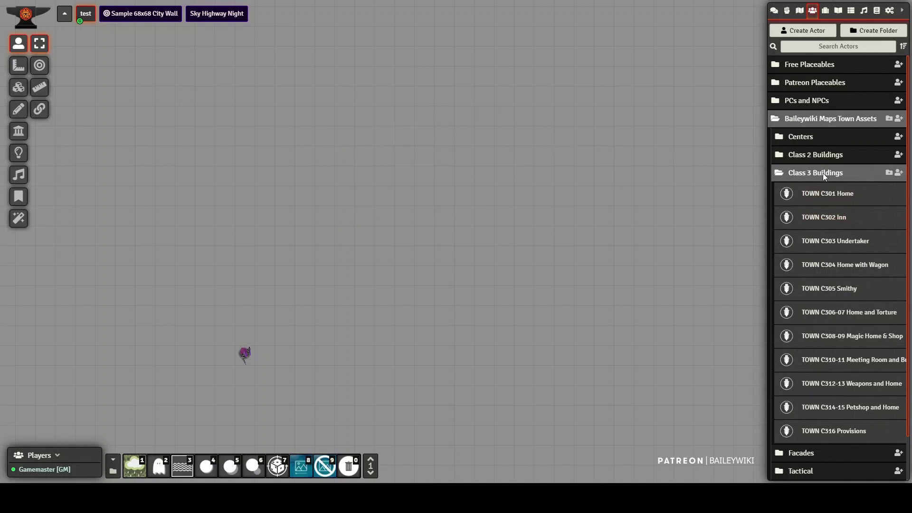
{"action": "left_click", "coordinate": [823, 173]}
Place FACADE The Keep Infested from the Facades folder on the test scene and move it so the building fits inside the scene.
{"action": "left_click", "coordinate": [804, 192]}
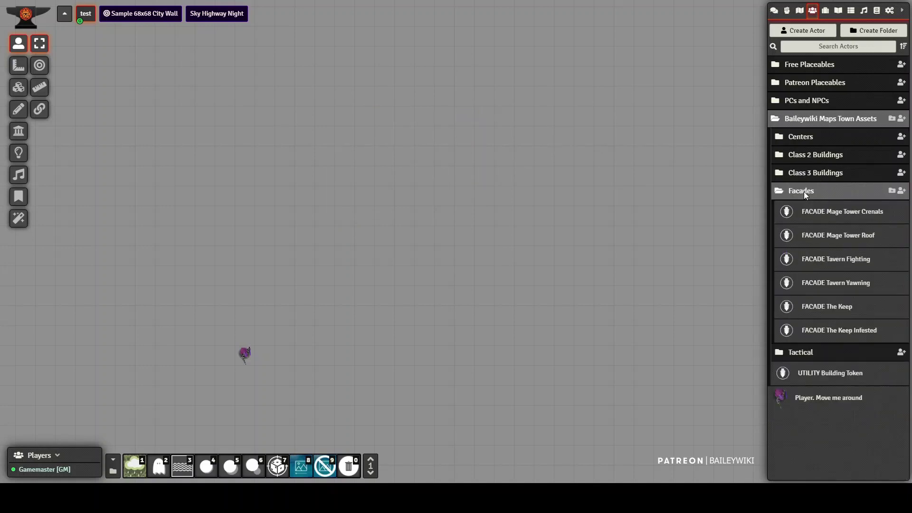
{"action": "scroll", "coordinate": [536, 287], "scroll_direction": "down", "scroll_amount": 5}
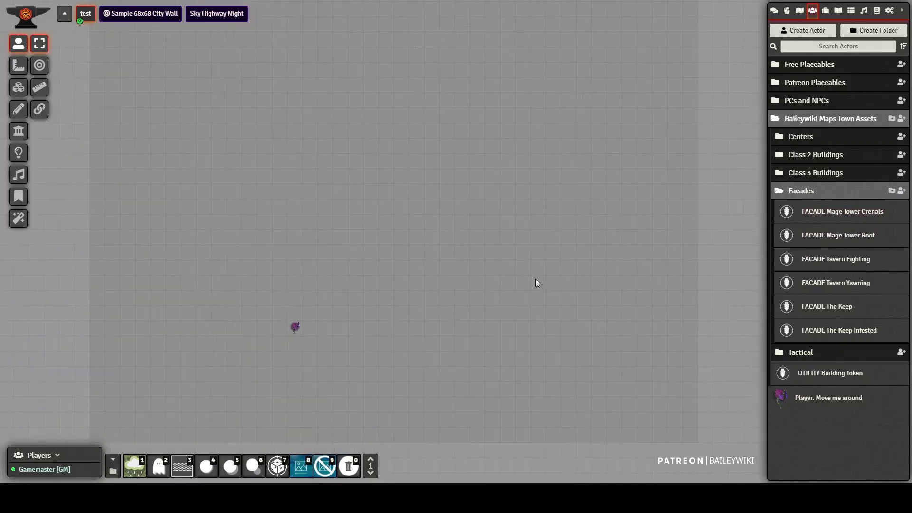
{"action": "left_click_drag", "start_coordinate": [456, 235], "coordinate": [558, 274]}
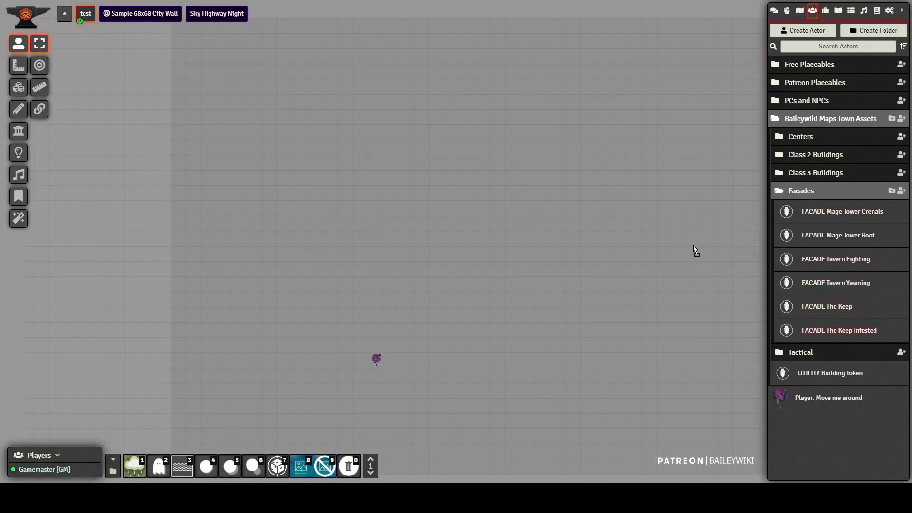
{"action": "left_click_drag", "start_coordinate": [604, 101], "coordinate": [598, 335]}
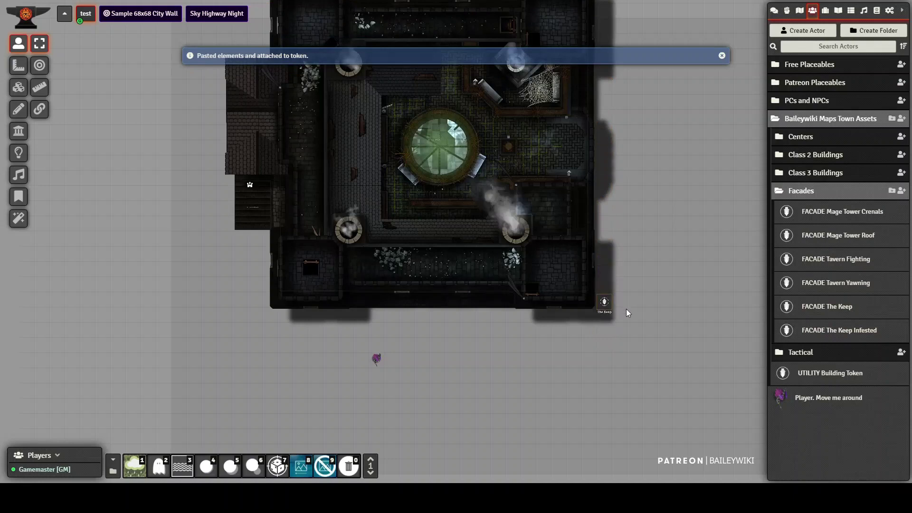
{"action": "left_click_drag", "start_coordinate": [601, 340], "coordinate": [617, 375]}
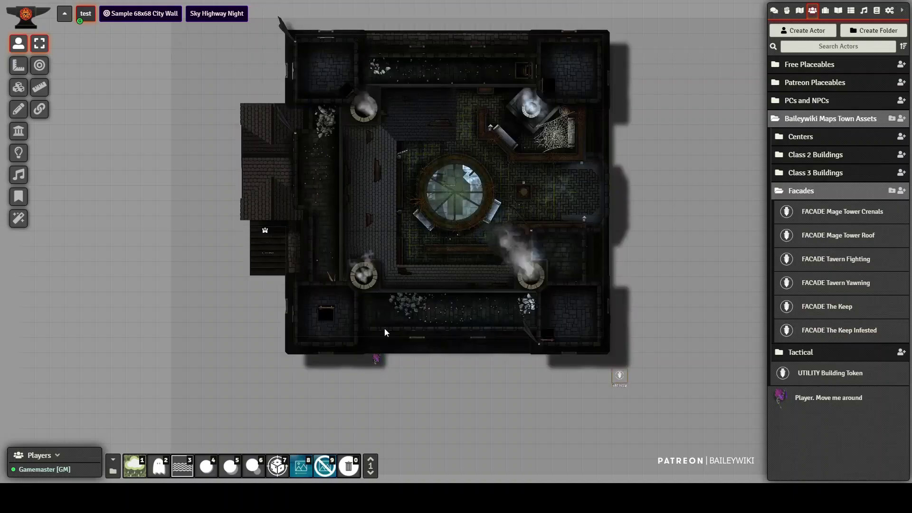
{"action": "scroll", "coordinate": [405, 324], "scroll_direction": "up", "scroll_amount": 3}
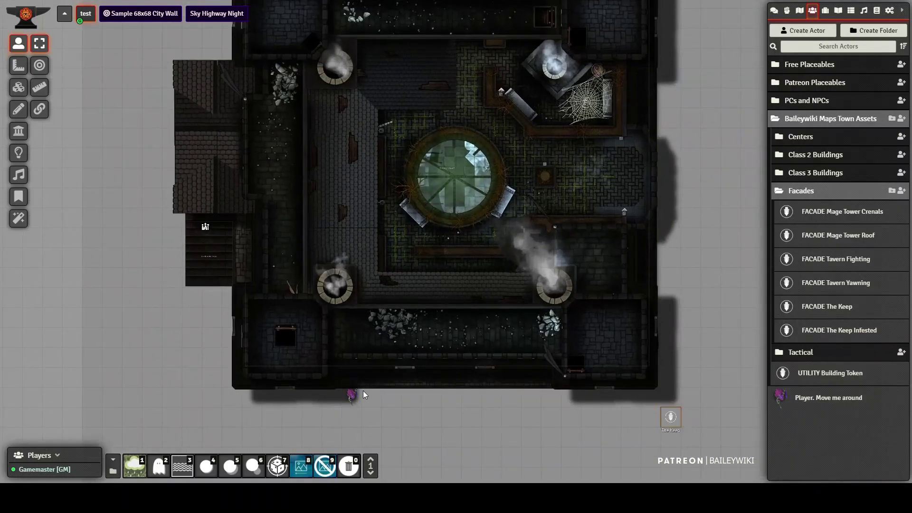
Walk the player token around the keep's lower-left corner and onto the entrance stairs on its west side.
{"action": "left_click", "coordinate": [352, 396]}
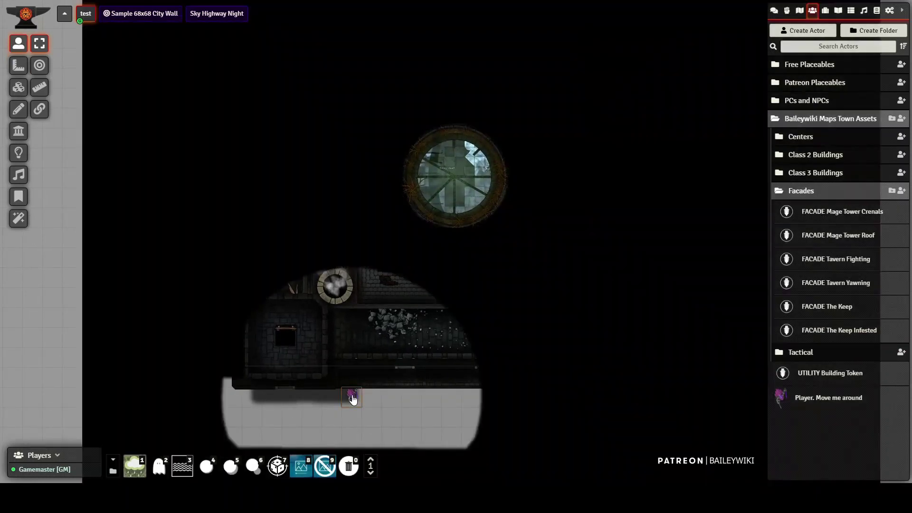
{"action": "key", "text": "Left"}
{"action": "key", "text": "Left"}
{"action": "key", "text": "Left"}
{"action": "key", "text": "Left"}
{"action": "key", "text": "Left"}
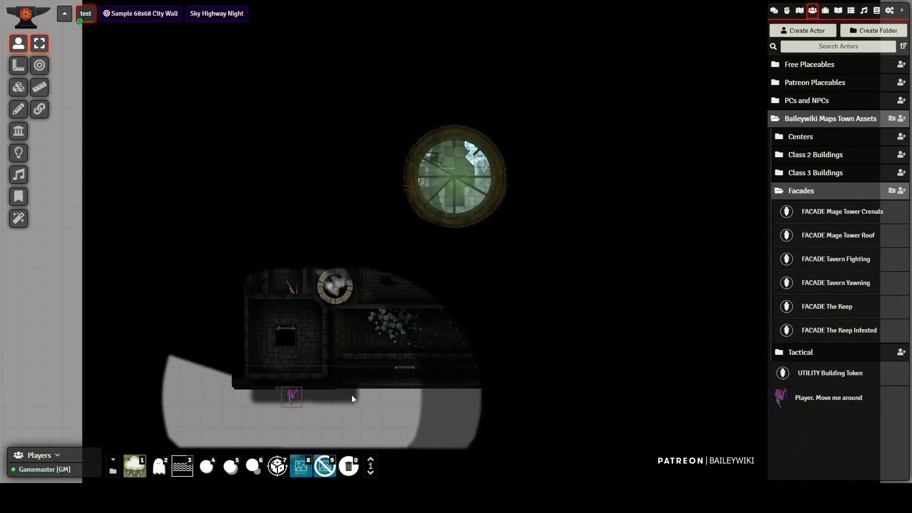
{"action": "key", "text": "Left"}
{"action": "key", "text": "Left"}
{"action": "key", "text": "Up"}
{"action": "key", "text": "Up"}
{"action": "key", "text": "Up"}
{"action": "key", "text": "Up"}
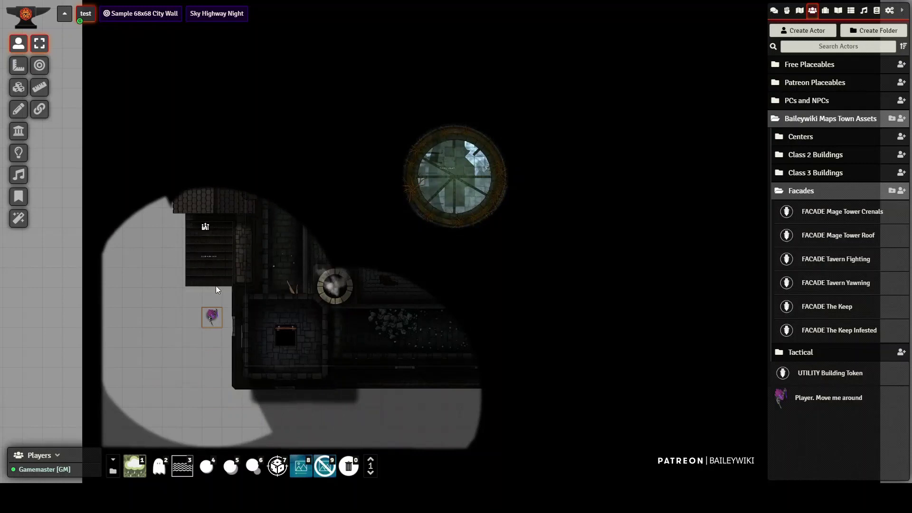
{"action": "key", "text": "Up"}
{"action": "key", "text": "Up"}
{"action": "key", "text": "Up"}
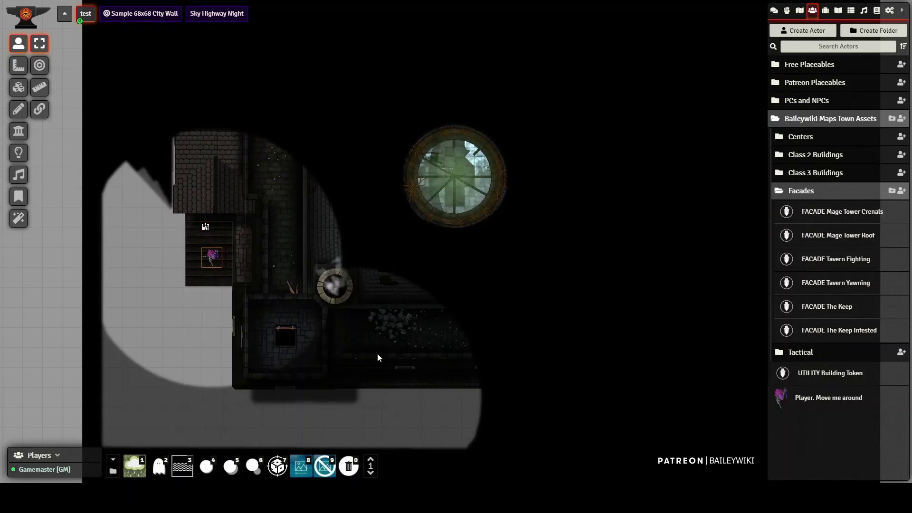
Delete the keep facade from the test scene through its building token.
{"action": "scroll", "coordinate": [377, 357], "scroll_direction": "down", "scroll_amount": 5}
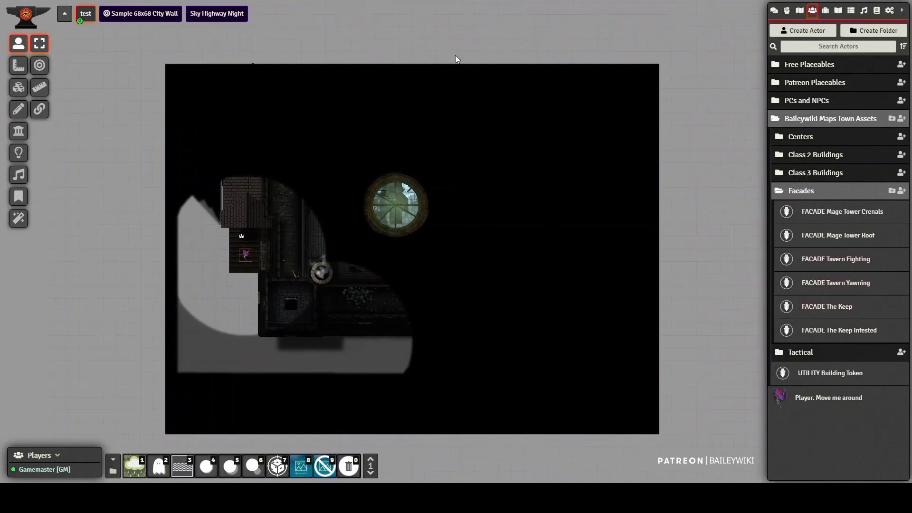
{"action": "left_click", "coordinate": [473, 65]}
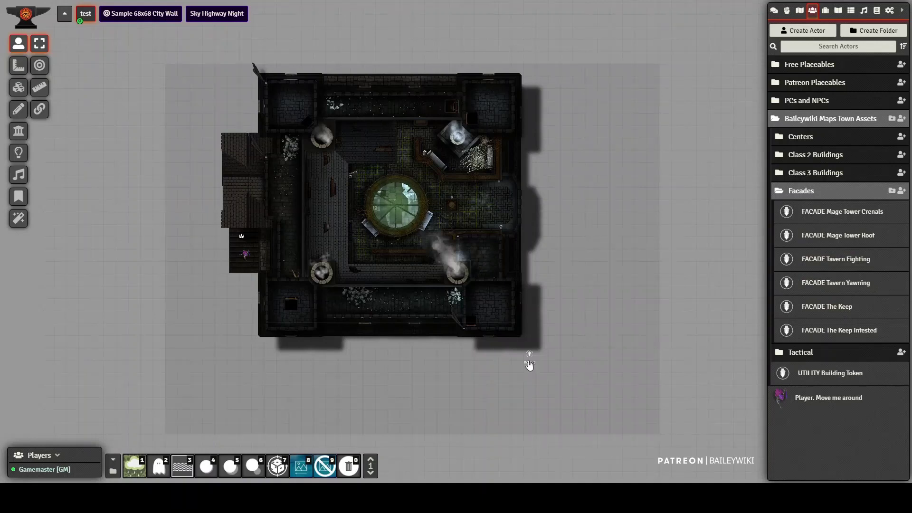
{"action": "key", "text": "Delete"}
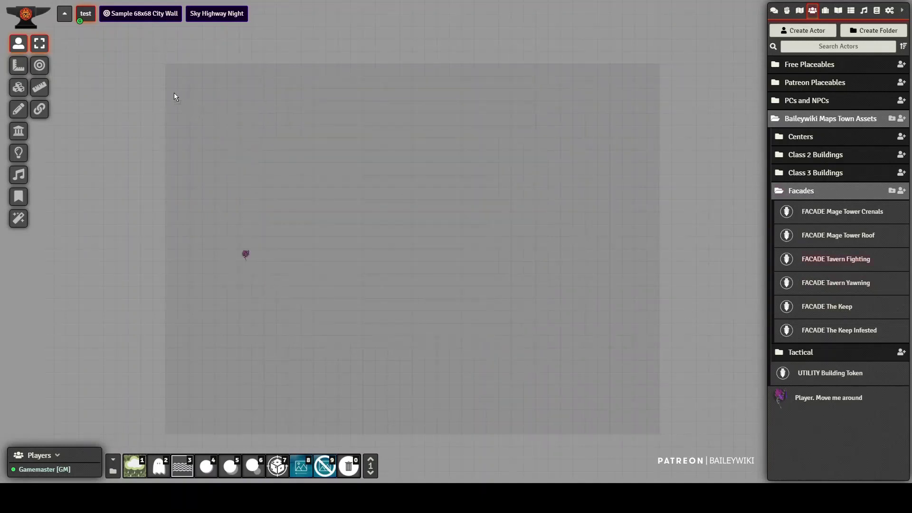
Place FACADE Tavern Fighting on the test scene and align it vertically along the scene's left edge.
{"action": "key", "text": "ctrl+v"}
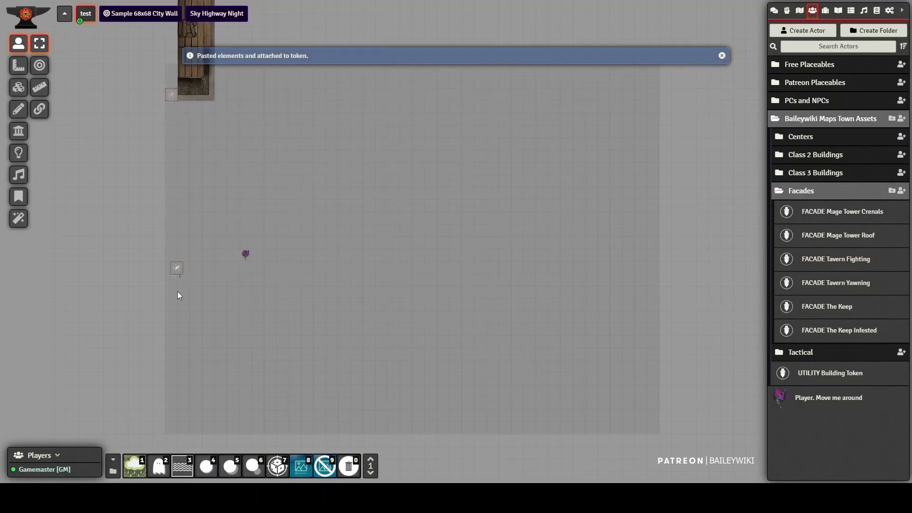
{"action": "left_click_drag", "start_coordinate": [161, 321], "coordinate": [161, 324]}
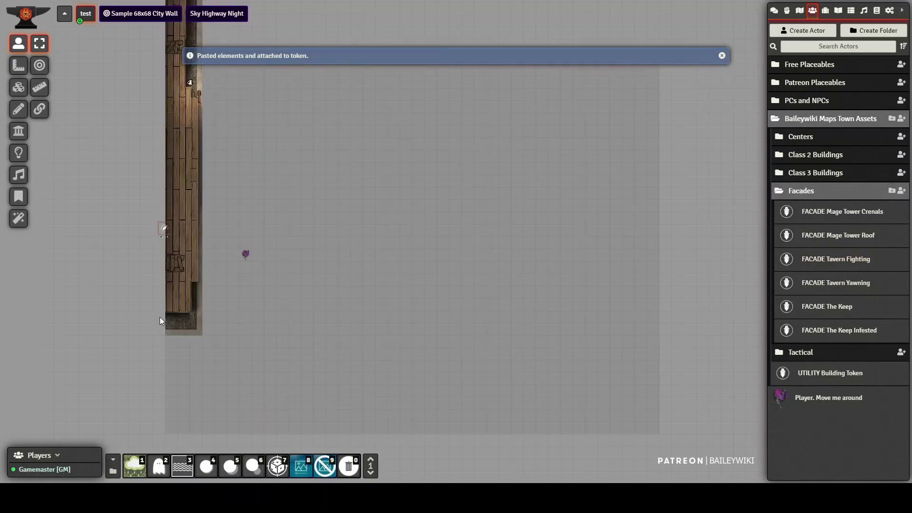
{"action": "left_click_drag", "start_coordinate": [160, 332], "coordinate": [159, 387]}
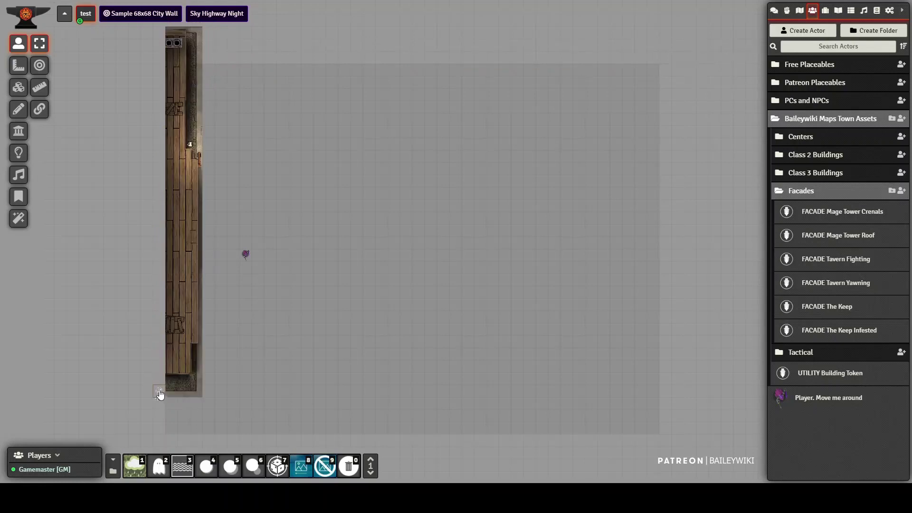
{"action": "left_click_drag", "start_coordinate": [156, 424], "coordinate": [156, 425]}
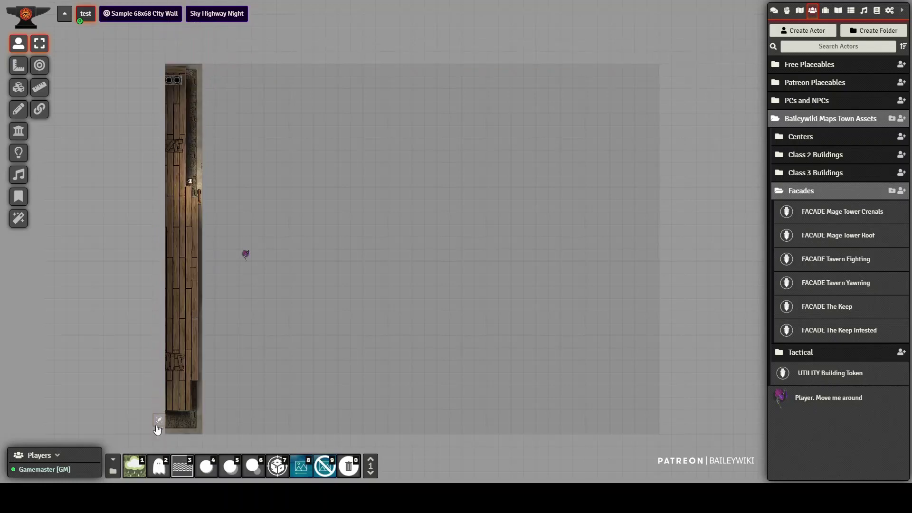
Walk the player token up to the tavern facade's entrance and inspect the To the Tavern map note.
{"action": "left_click", "coordinate": [245, 255]}
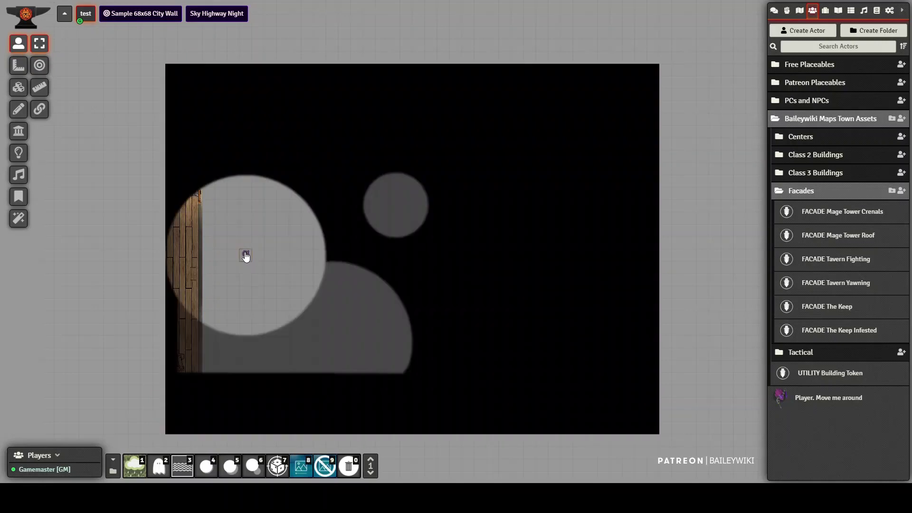
{"action": "key", "text": "Up"}
{"action": "key", "text": "Up"}
{"action": "key", "text": "Up"}
{"action": "key", "text": "Up"}
{"action": "key", "text": "Up"}
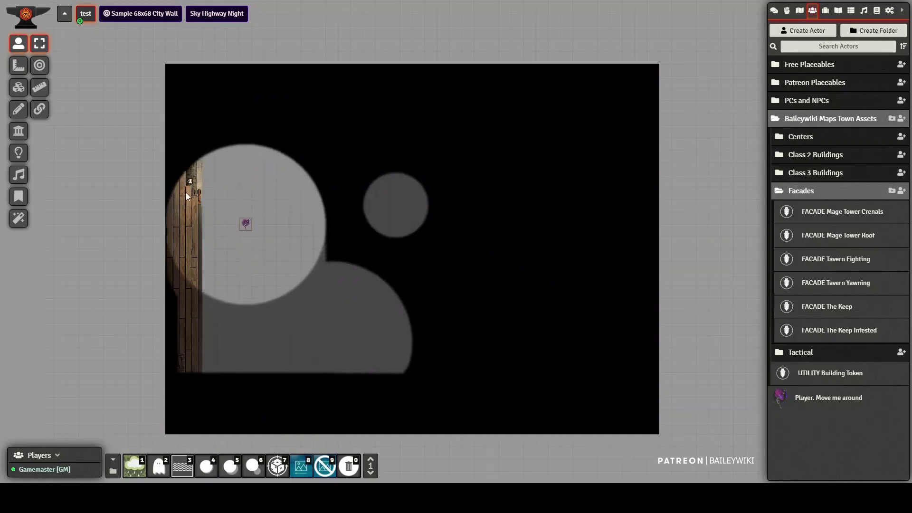
{"action": "key", "text": "Left"}
{"action": "key", "text": "Left"}
{"action": "key", "text": "Left"}
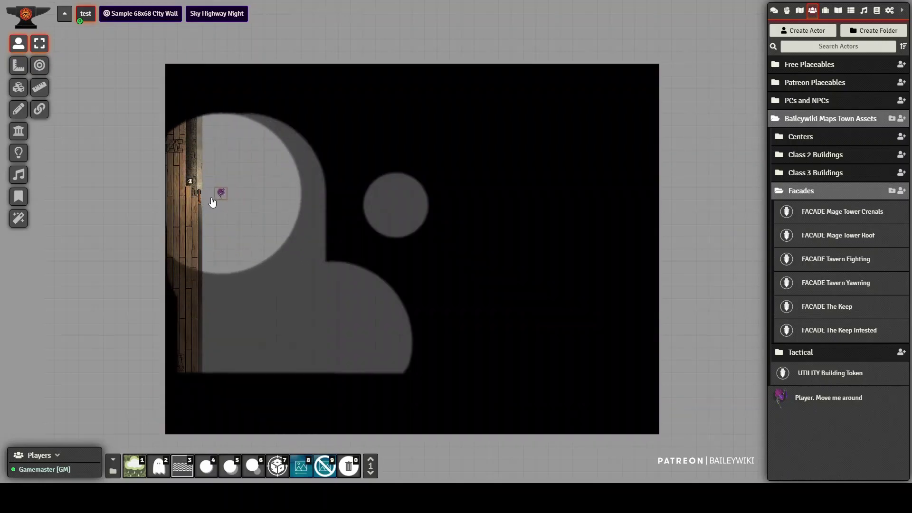
{"action": "key", "text": "Up"}
{"action": "key", "text": "Left"}
{"action": "scroll", "coordinate": [180, 214], "scroll_direction": "up", "scroll_amount": 2}
{"action": "scroll", "coordinate": [180, 201], "scroll_direction": "up", "scroll_amount": 8}
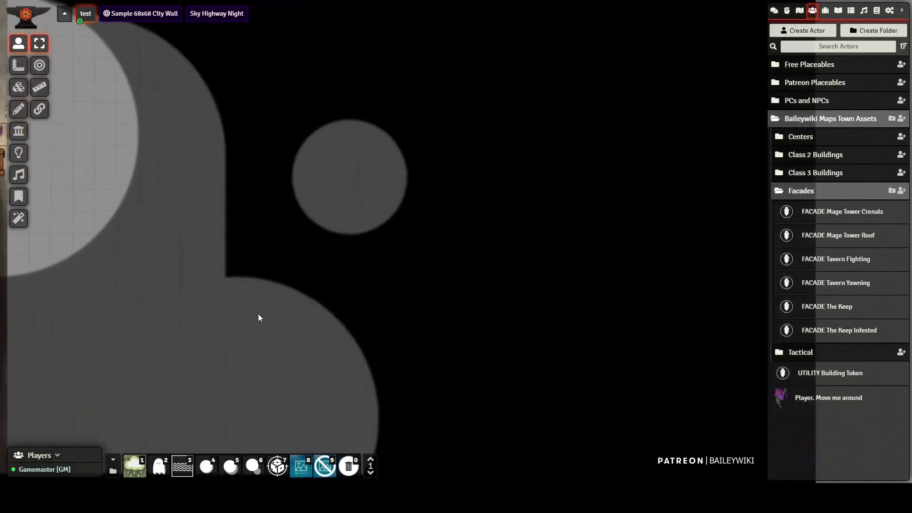
{"action": "left_click_drag", "start_coordinate": [313, 237], "coordinate": [752, 340]}
{"action": "key", "text": "Up"}
{"action": "key", "text": "Up"}
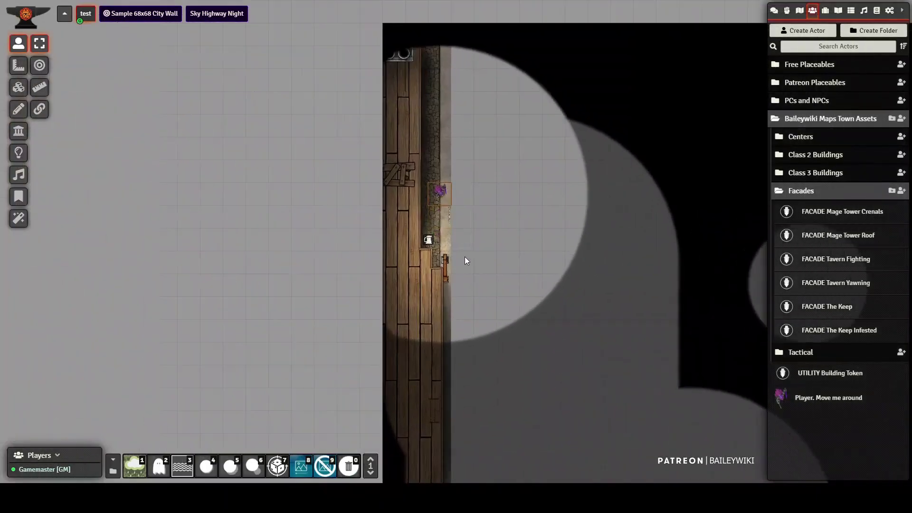
{"action": "scroll", "coordinate": [464, 252], "scroll_direction": "up", "scroll_amount": 3}
{"action": "key", "text": "Down"}
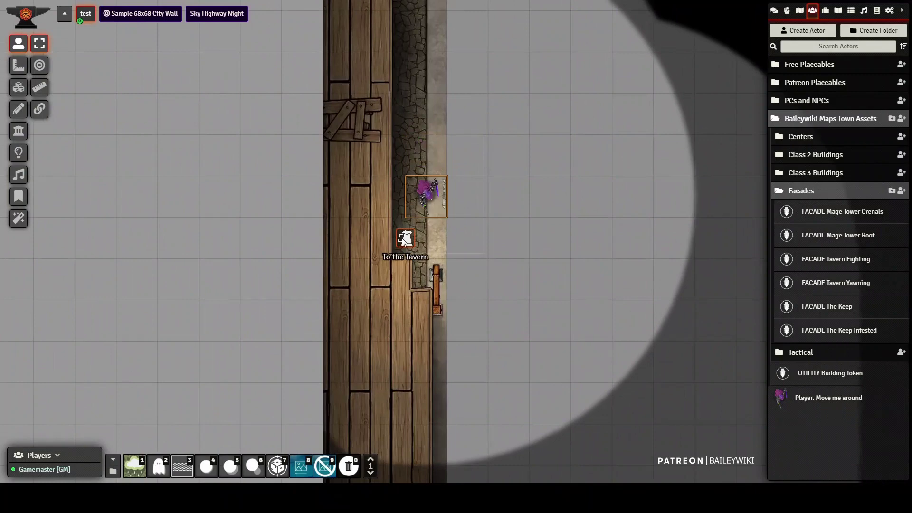
Delete the player token from the test scene and bring the empty area beside the tavern into view.
{"action": "key", "text": "Delete"}
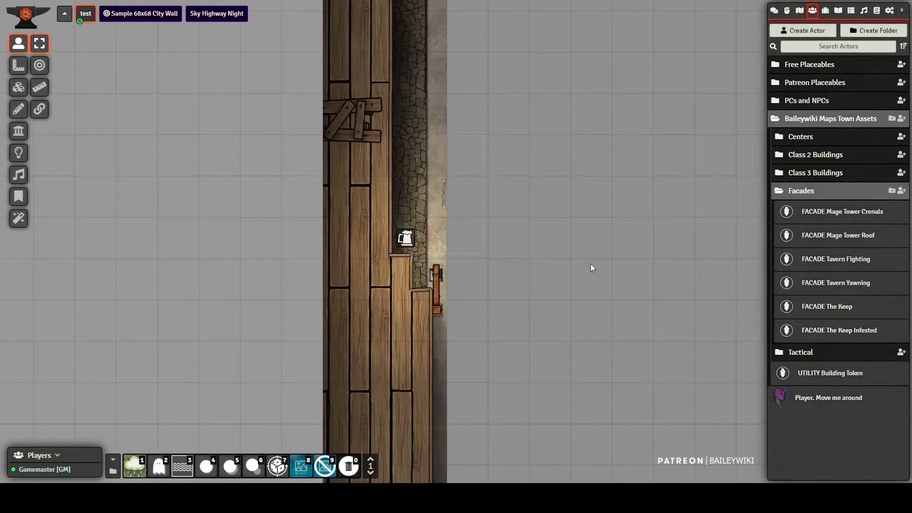
{"action": "scroll", "coordinate": [588, 260], "scroll_direction": "down", "scroll_amount": 4}
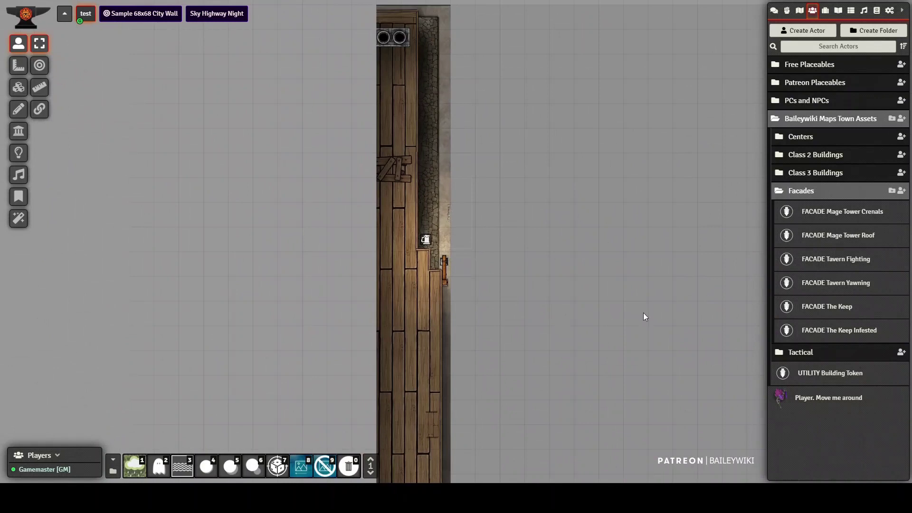
{"action": "left_click_drag", "start_coordinate": [644, 313], "coordinate": [413, 278]}
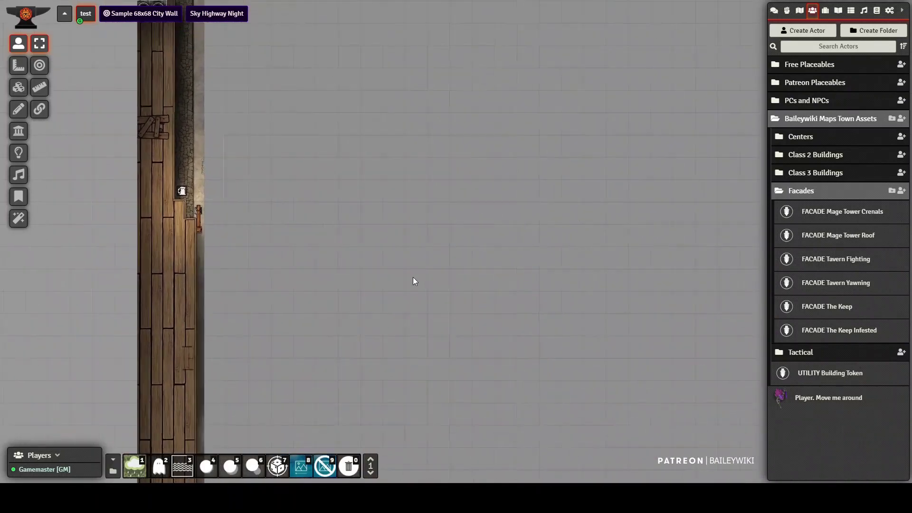
{"action": "scroll", "coordinate": [413, 277], "scroll_direction": "down", "scroll_amount": 3}
{"action": "left_click_drag", "start_coordinate": [572, 237], "coordinate": [398, 279]}
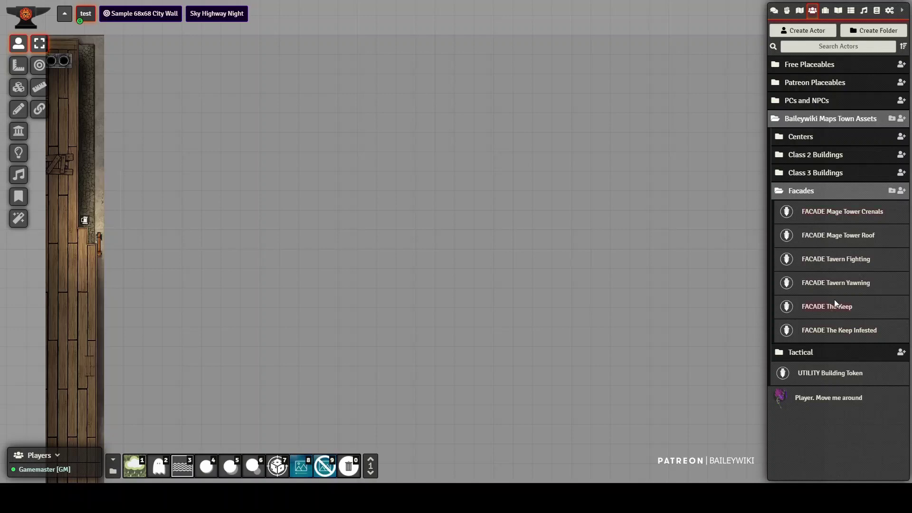
Switch from the Facades to the Tactical folder and place TACTICAL Bench Stone and a canal section on the empty grid.
{"action": "left_click", "coordinate": [796, 192]}
{"action": "left_click", "coordinate": [806, 209]}
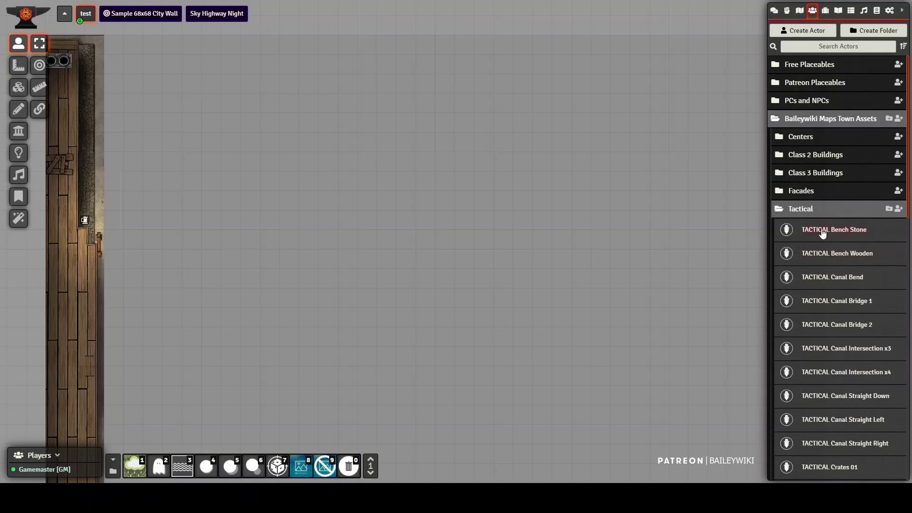
{"action": "key", "text": "ctrl+v"}
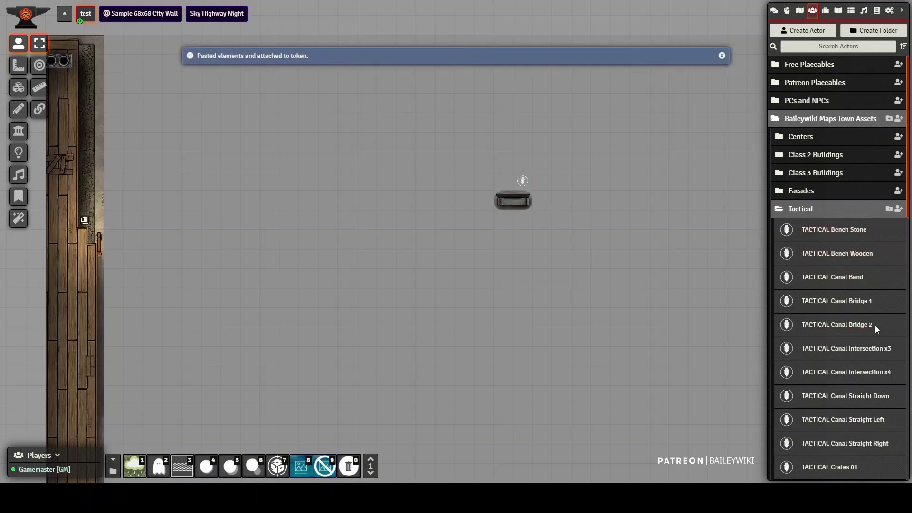
{"action": "left_click_drag", "start_coordinate": [875, 326], "coordinate": [446, 317]}
{"action": "left_click_drag", "start_coordinate": [607, 260], "coordinate": [573, 107]}
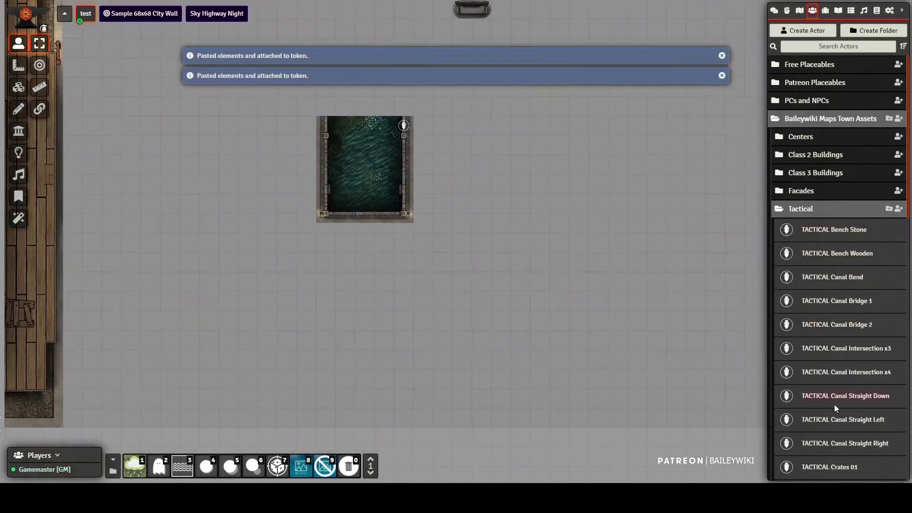
Place TACTICAL Crates 03 and a tactical tree on the test scene beside the canal section, and inspect the tree up close.
{"action": "scroll", "coordinate": [835, 405], "scroll_direction": "down", "scroll_amount": 3}
{"action": "left_click_drag", "start_coordinate": [837, 373], "coordinate": [668, 199]}
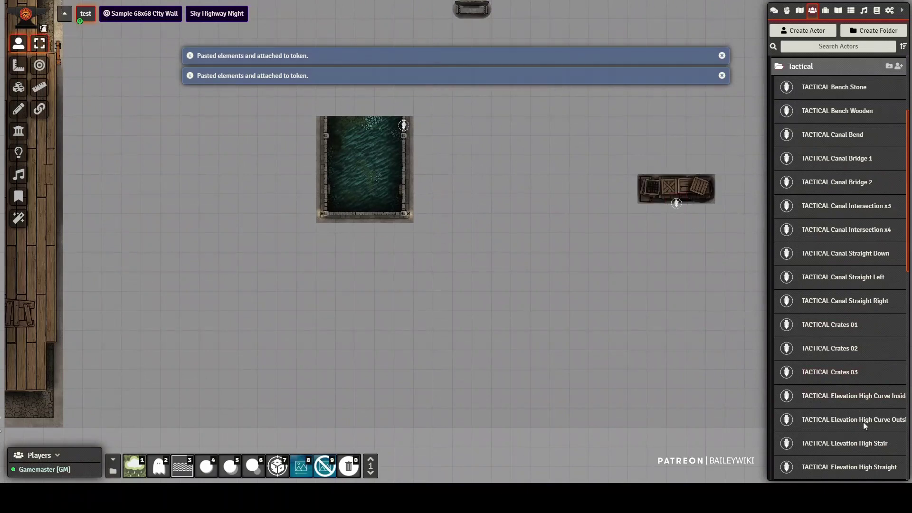
{"action": "scroll", "coordinate": [863, 423], "scroll_direction": "down", "scroll_amount": 5}
{"action": "left_click_drag", "start_coordinate": [861, 418], "coordinate": [540, 289]}
{"action": "scroll", "coordinate": [488, 301], "scroll_direction": "up", "scroll_amount": 10}
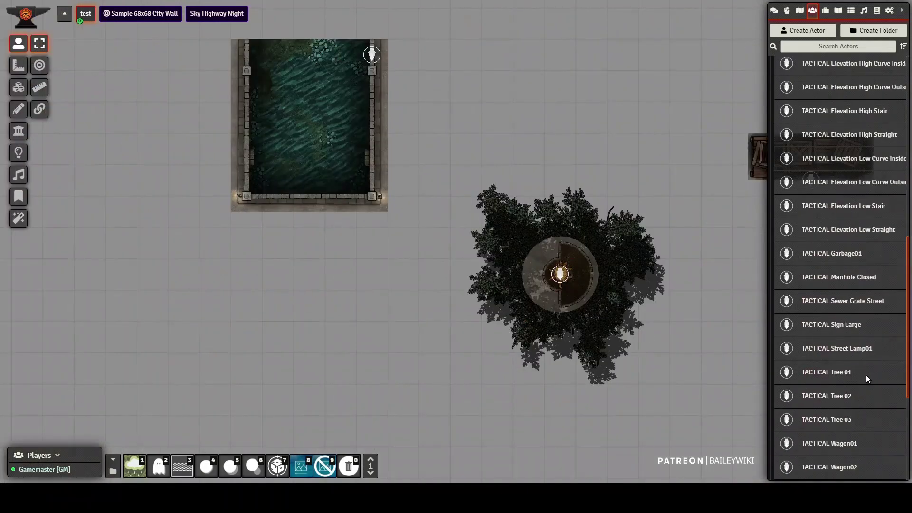
Review the remaining TACTICAL actors in the folder and inspect the walls of the assets placed on the test scene.
{"action": "scroll", "coordinate": [852, 358], "scroll_direction": "down", "scroll_amount": 5}
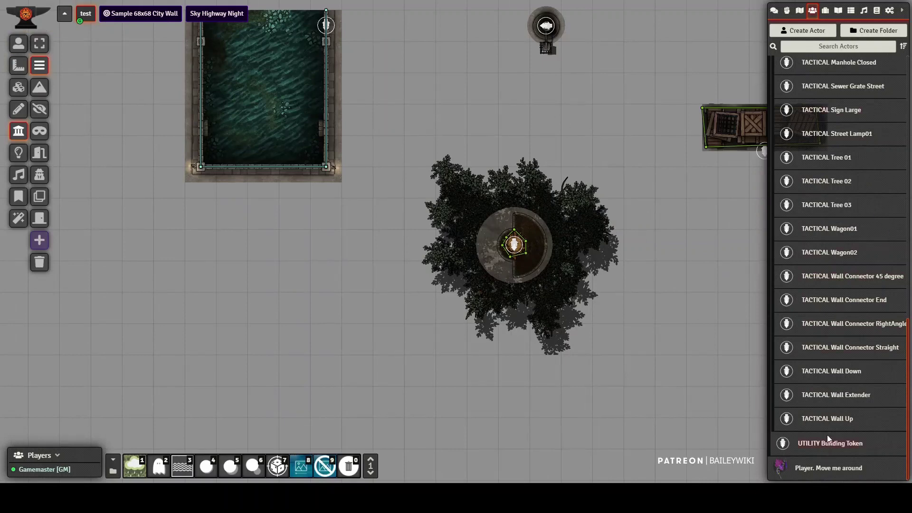
{"action": "scroll", "coordinate": [613, 309], "scroll_direction": "down", "scroll_amount": 3}
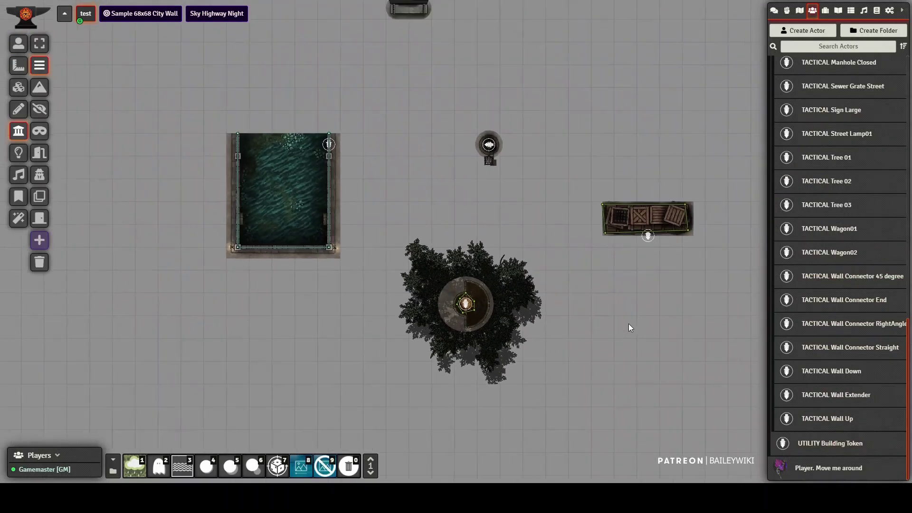
{"action": "left_click_drag", "start_coordinate": [548, 260], "coordinate": [620, 319]}
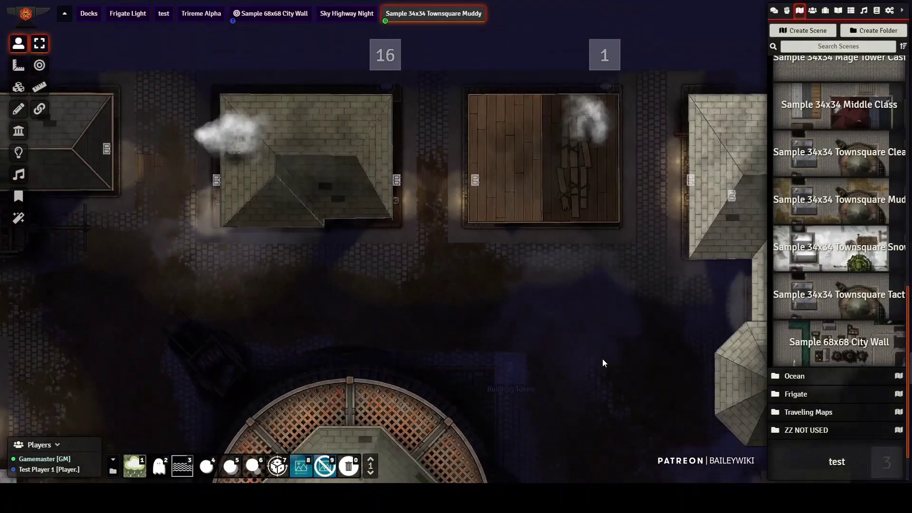
Switch to the tile layer in the Sample 34x34 Townsquare Muddy scene and examine the interior of building 1.
{"action": "scroll", "coordinate": [604, 362], "scroll_direction": "down", "scroll_amount": 6}
{"action": "left_click_drag", "start_coordinate": [605, 362], "coordinate": [557, 336]}
{"action": "scroll", "coordinate": [556, 336], "scroll_direction": "up", "scroll_amount": 10}
{"action": "left_click", "coordinate": [18, 87]}
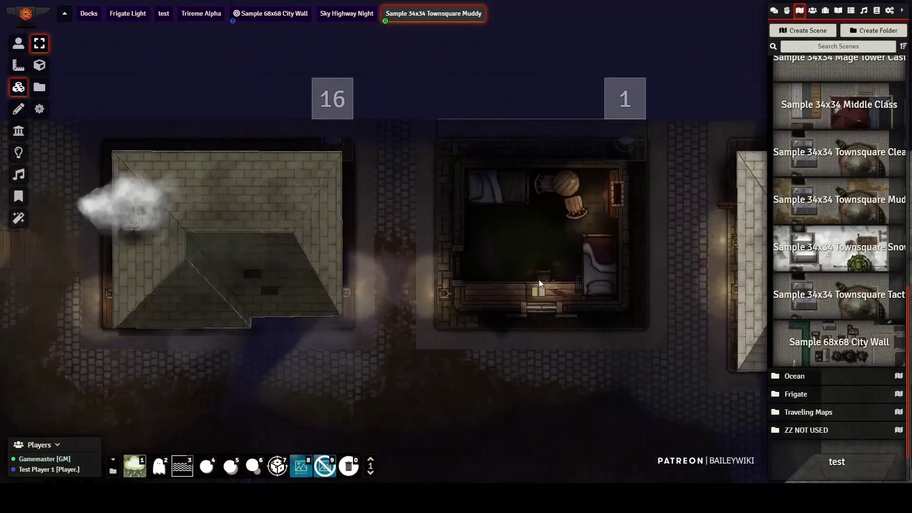
{"action": "scroll", "coordinate": [553, 271], "scroll_direction": "up", "scroll_amount": 12}
{"action": "key", "text": "d"}
{"action": "key", "text": "d"}
{"action": "key", "text": "d"}
{"action": "key", "text": "d"}
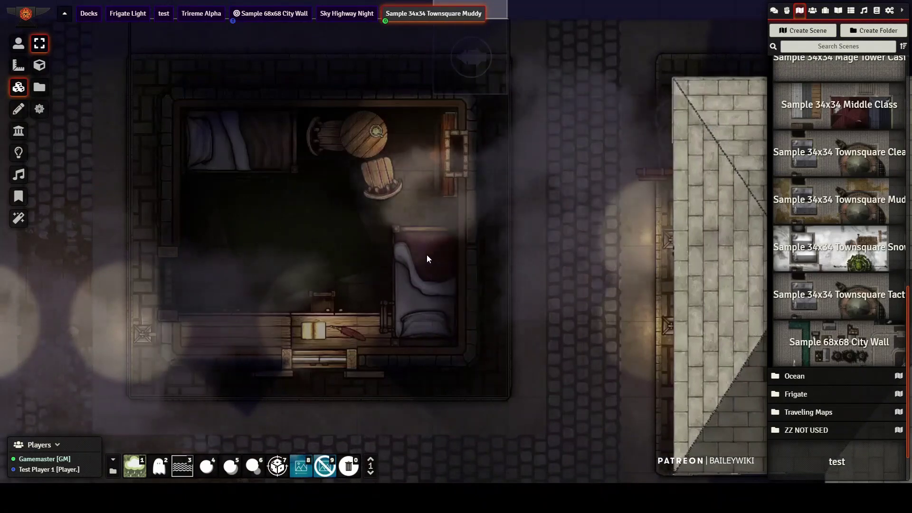
Tour the interiors of buildings 2 to 5 along the edge of the night-time Townsquare Muddy scene.
{"action": "left_click_drag", "start_coordinate": [712, 292], "coordinate": [450, 212]}
{"action": "left_click_drag", "start_coordinate": [654, 290], "coordinate": [307, 177]}
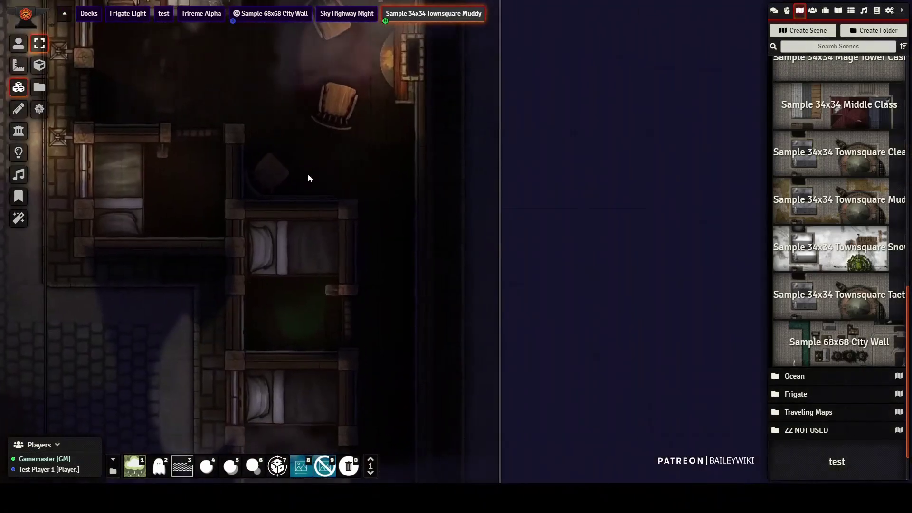
{"action": "left_click_drag", "start_coordinate": [399, 403], "coordinate": [505, 143]}
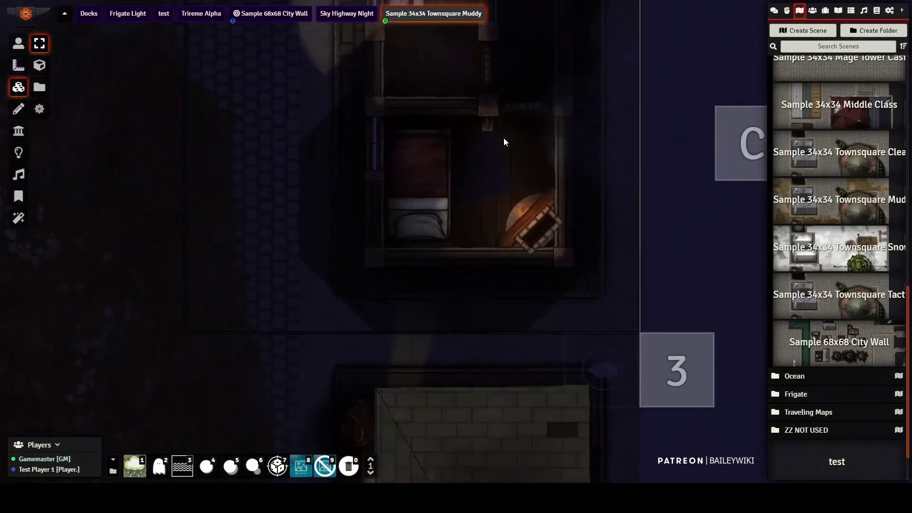
{"action": "left_click_drag", "start_coordinate": [247, 391], "coordinate": [322, 57]}
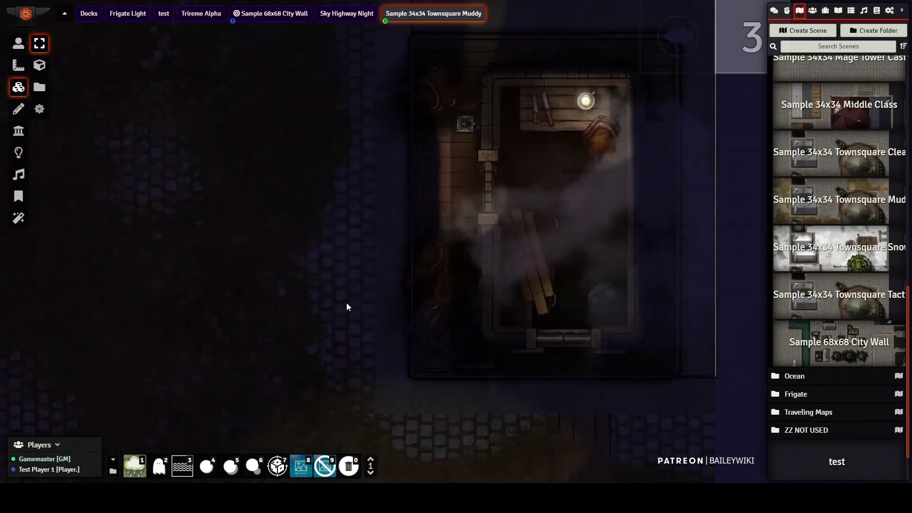
{"action": "left_click_drag", "start_coordinate": [346, 303], "coordinate": [375, 24]}
{"action": "left_click_drag", "start_coordinate": [278, 418], "coordinate": [267, 173]}
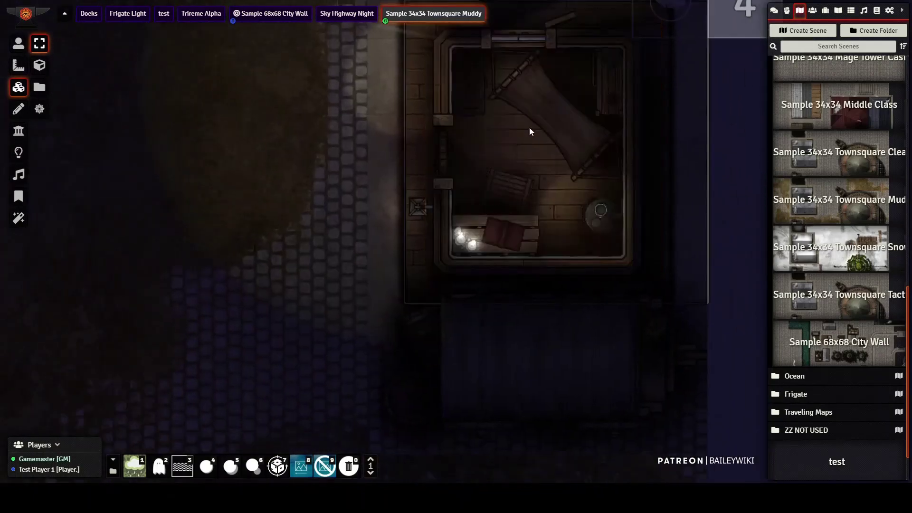
{"action": "left_click_drag", "start_coordinate": [341, 369], "coordinate": [470, 36]}
{"action": "left_click_drag", "start_coordinate": [695, 355], "coordinate": [736, 128]}
{"action": "left_click_drag", "start_coordinate": [310, 179], "coordinate": [412, 236]}
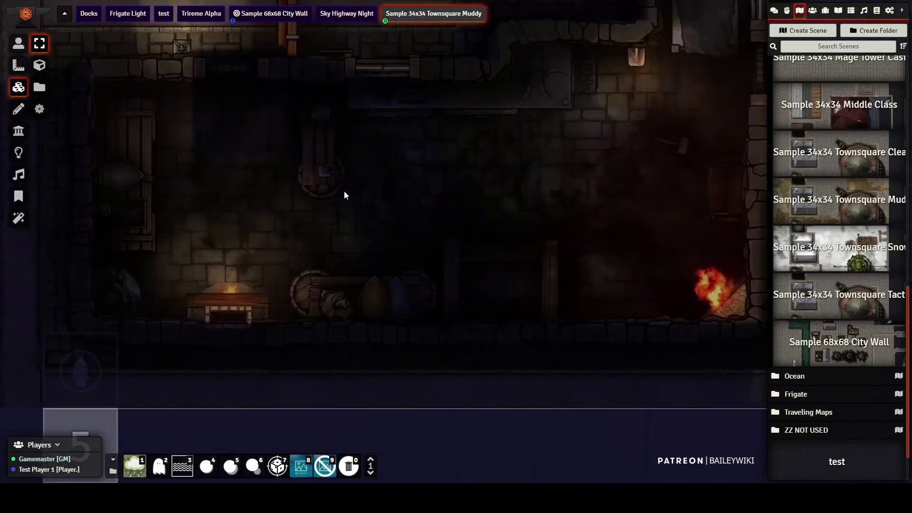
Transition the Townsquare Muddy scene to daylight and return to the tile layer near building 6.
{"action": "left_click", "coordinate": [18, 152]}
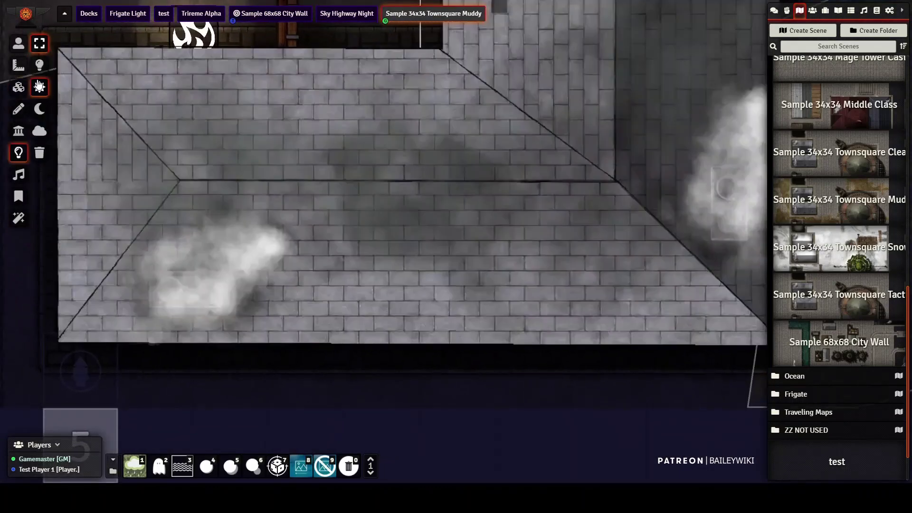
{"action": "left_click_drag", "start_coordinate": [154, 380], "coordinate": [814, 395]}
{"action": "left_click_drag", "start_coordinate": [316, 421], "coordinate": [537, 471]}
{"action": "left_click", "coordinate": [18, 88]}
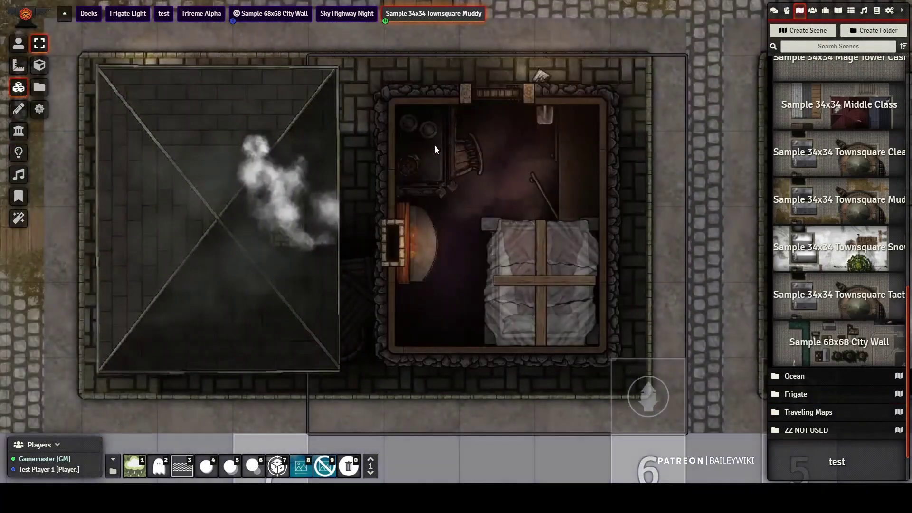
Examine the daylit building interiors along the lower edge, from building 6 past buildings 8 and 9 towards building 12.
{"action": "left_click_drag", "start_coordinate": [202, 326], "coordinate": [905, 290]}
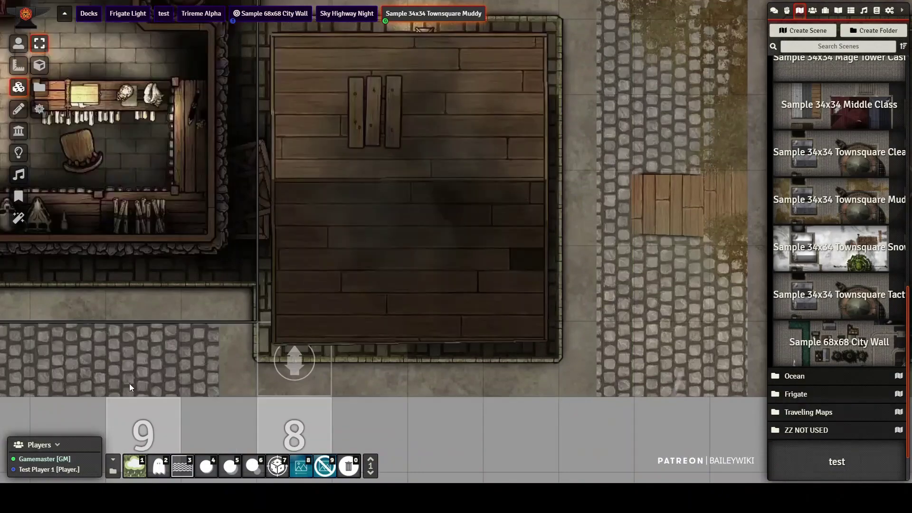
{"action": "left_click_drag", "start_coordinate": [129, 383], "coordinate": [254, 465]}
{"action": "left_click_drag", "start_coordinate": [357, 41], "coordinate": [522, 448]}
{"action": "key", "text": "Up"}
{"action": "key", "text": "Up"}
{"action": "key", "text": "Up"}
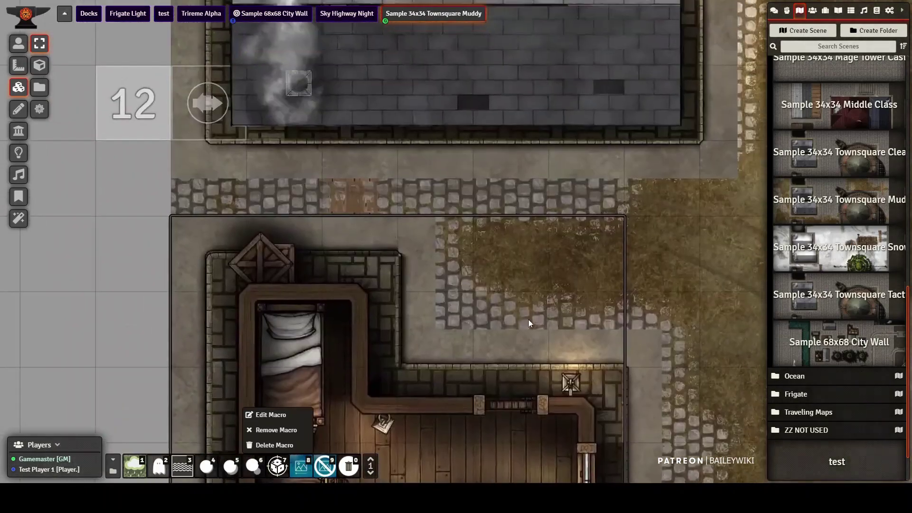
Examine the interiors of the buildings from 12 upwards along the map edge and dismiss the open macro menu.
{"action": "left_click_drag", "start_coordinate": [527, 214], "coordinate": [454, 447]}
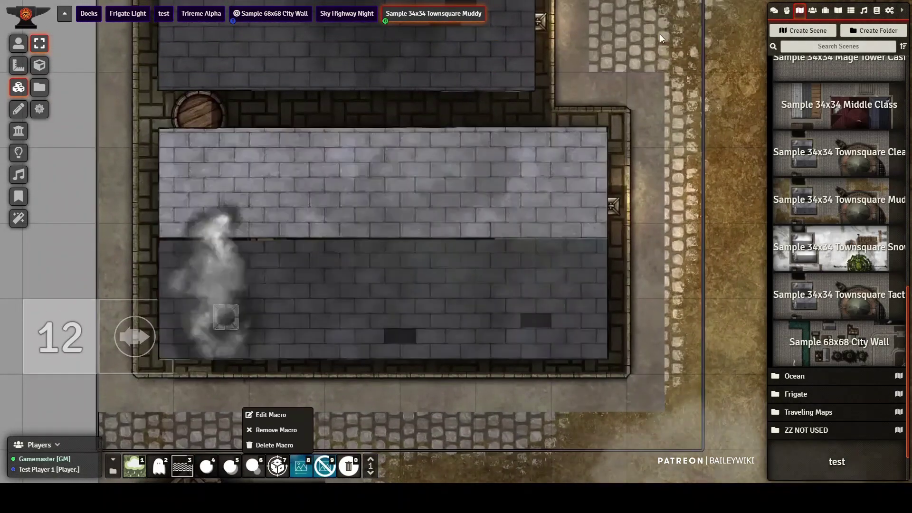
{"action": "mouse_move", "coordinate": [660, 34]}
{"action": "left_mouse_down"}
{"action": "mouse_move", "coordinate": [662, 287]}
{"action": "mouse_move", "coordinate": [648, 306]}
{"action": "left_mouse_up"}
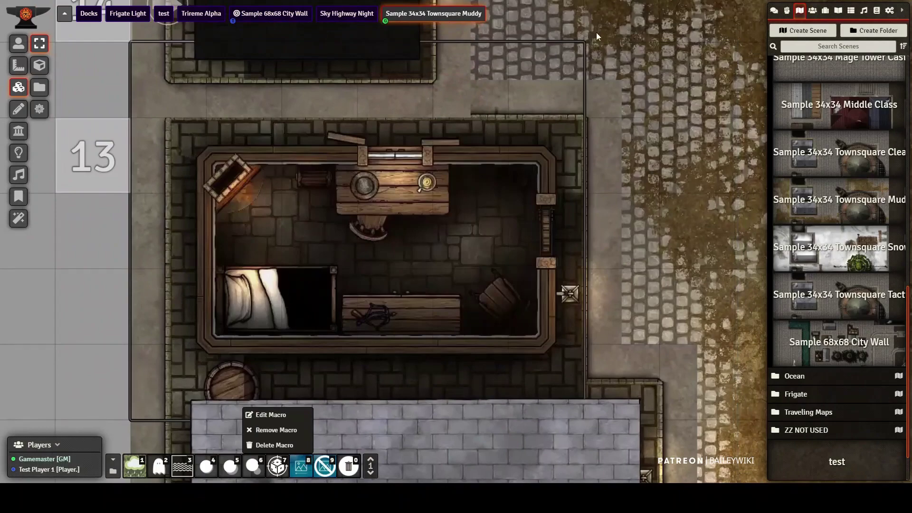
{"action": "key", "text": "Up"}
{"action": "key", "text": "Up"}
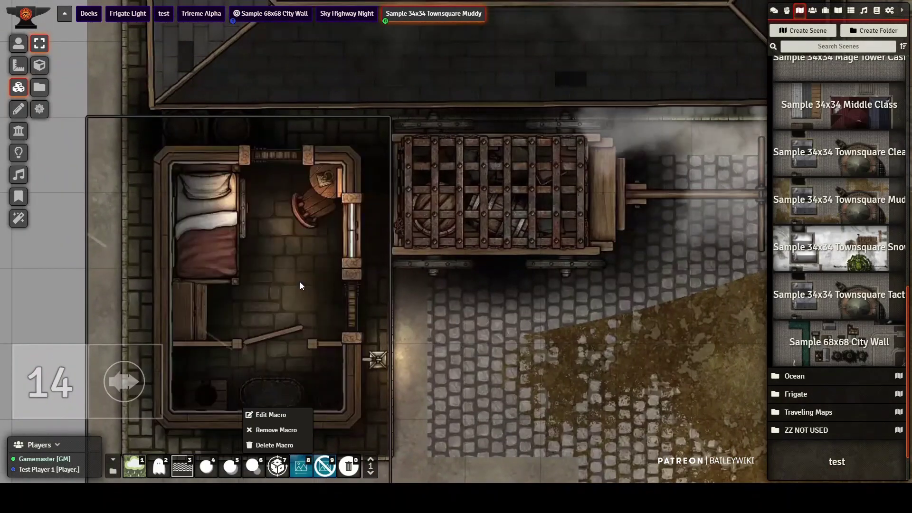
{"action": "key", "text": "Up"}
{"action": "key", "text": "Up"}
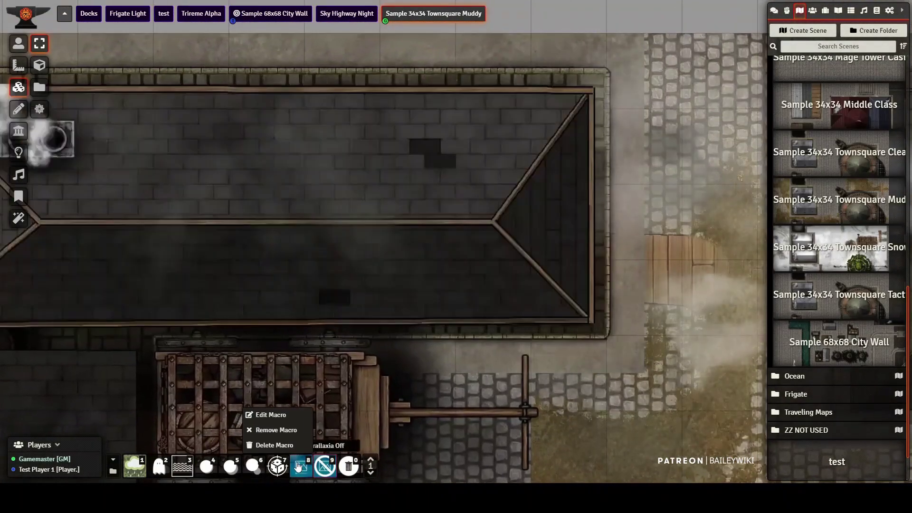
{"action": "right_click", "coordinate": [302, 466]}
{"action": "left_click", "coordinate": [422, 368]}
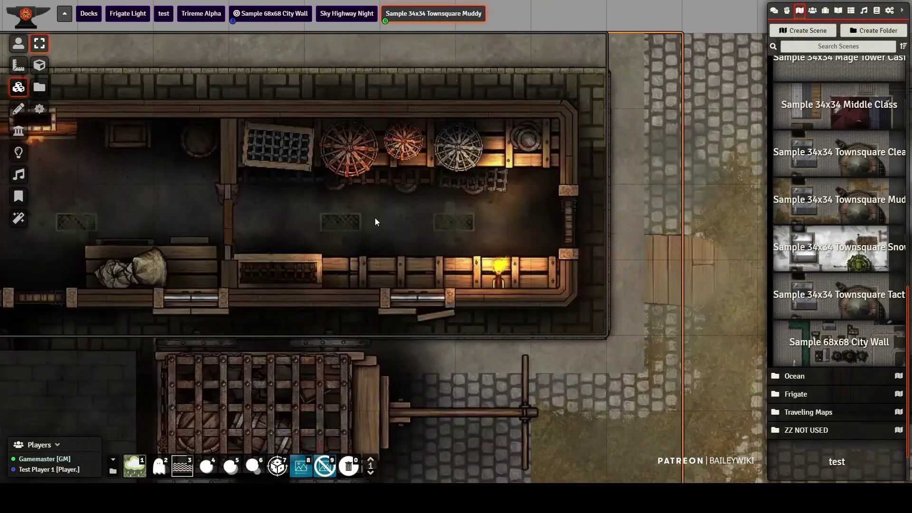
Inspect the interior of the corner building beyond the wooden crossing, beside building 1.
{"action": "left_click_drag", "start_coordinate": [171, 207], "coordinate": [12, 195]}
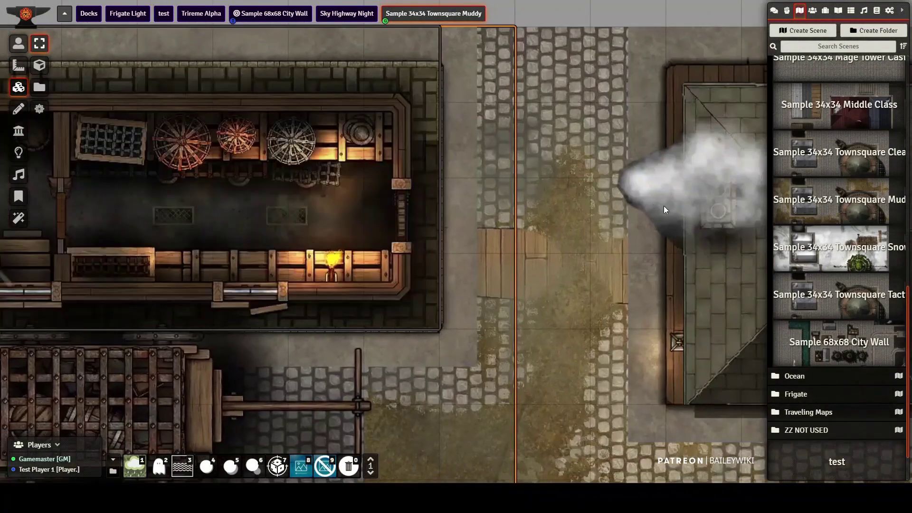
{"action": "left_click_drag", "start_coordinate": [665, 209], "coordinate": [257, 163]}
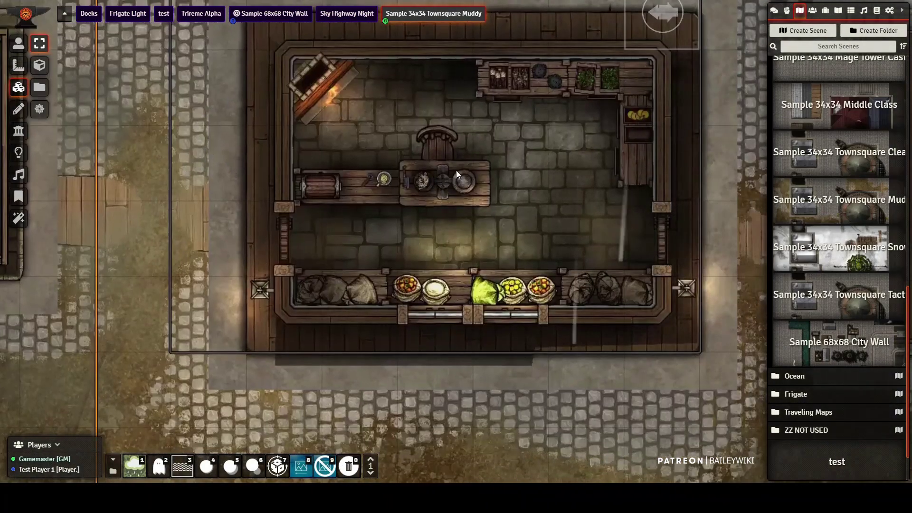
{"action": "left_click_drag", "start_coordinate": [733, 240], "coordinate": [295, 177]}
{"action": "scroll", "coordinate": [429, 350], "scroll_direction": "down", "scroll_amount": 5}
{"action": "scroll", "coordinate": [429, 350], "scroll_direction": "down", "scroll_amount": 4}
Examine the round central building of the town square, from its staircase and roof to its front hall.
{"action": "left_click_drag", "start_coordinate": [429, 350], "coordinate": [479, 136]}
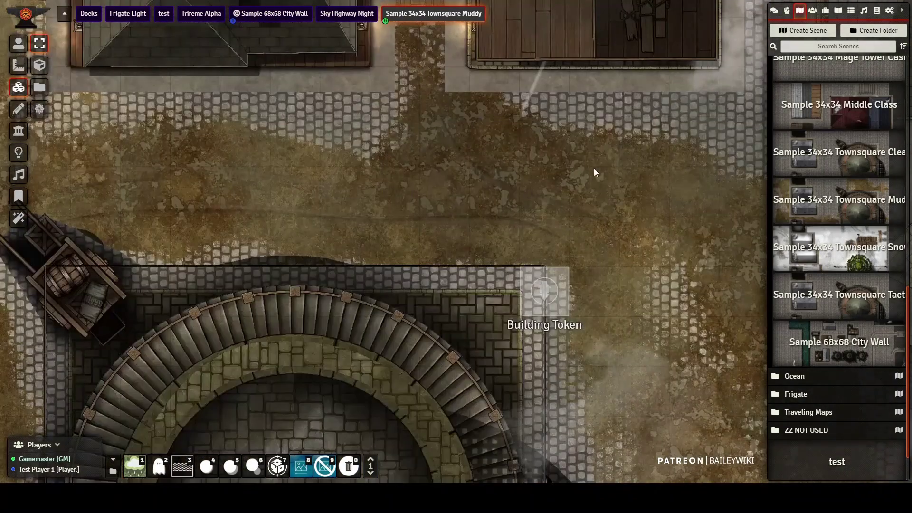
{"action": "left_click_drag", "start_coordinate": [420, 437], "coordinate": [521, 145]}
{"action": "left_click_drag", "start_coordinate": [285, 140], "coordinate": [266, 203]}
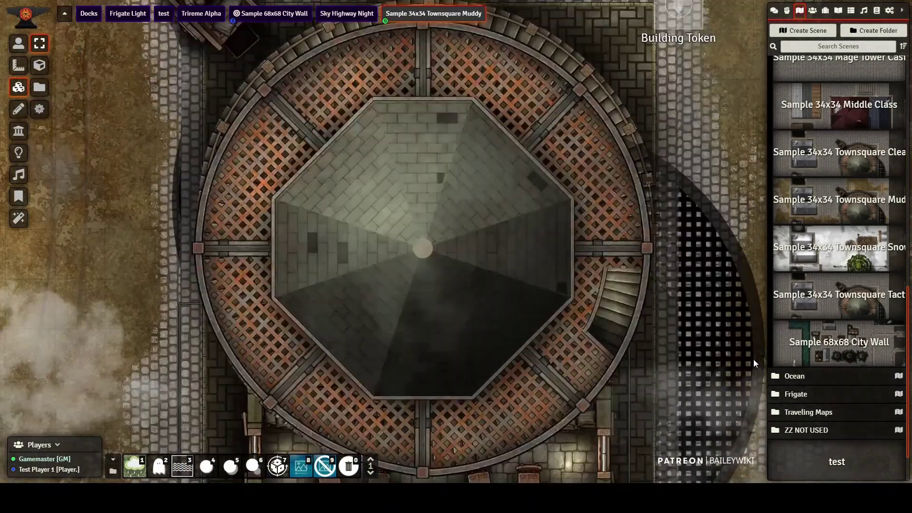
{"action": "left_click_drag", "start_coordinate": [445, 475], "coordinate": [430, 310]}
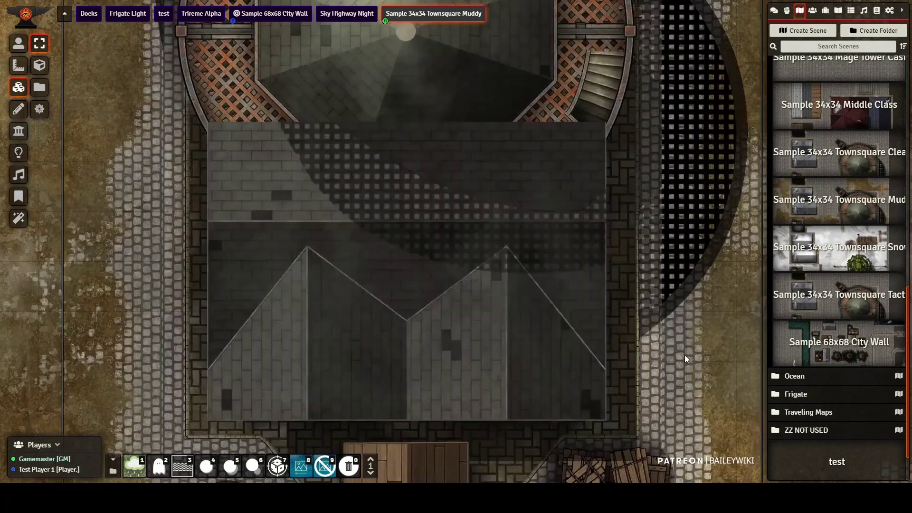
{"action": "key", "text": "Down"}
{"action": "left_click", "coordinate": [448, 199]}
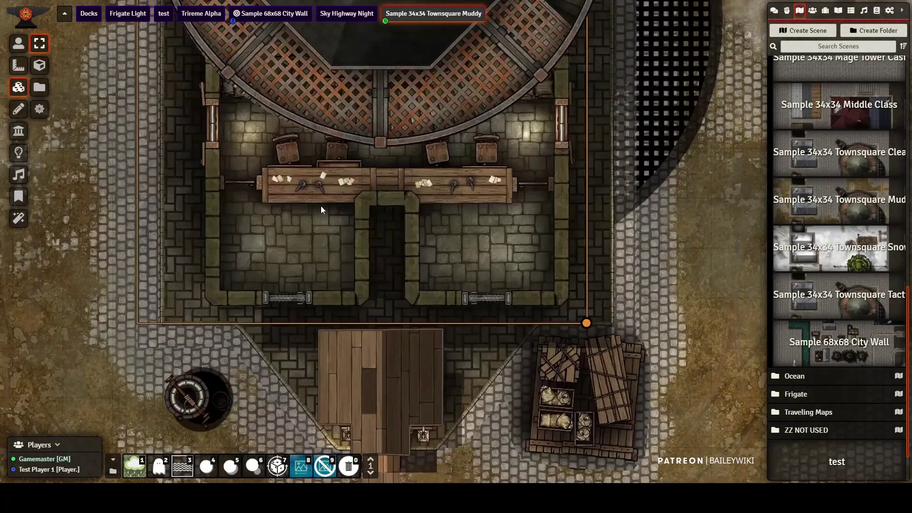
{"action": "key", "text": "Down"}
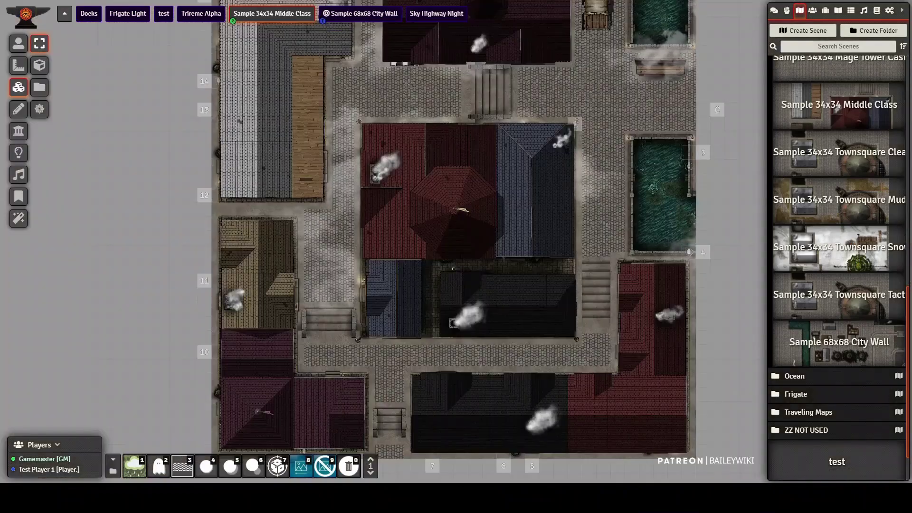
Inspect the black-roofed shop and the adjoining small blue-roofed shop in the Sample 34x34 Middle Class scene.
{"action": "scroll", "coordinate": [456, 242], "scroll_direction": "up", "scroll_amount": 12}
{"action": "left_click_drag", "start_coordinate": [546, 385], "coordinate": [311, 259]}
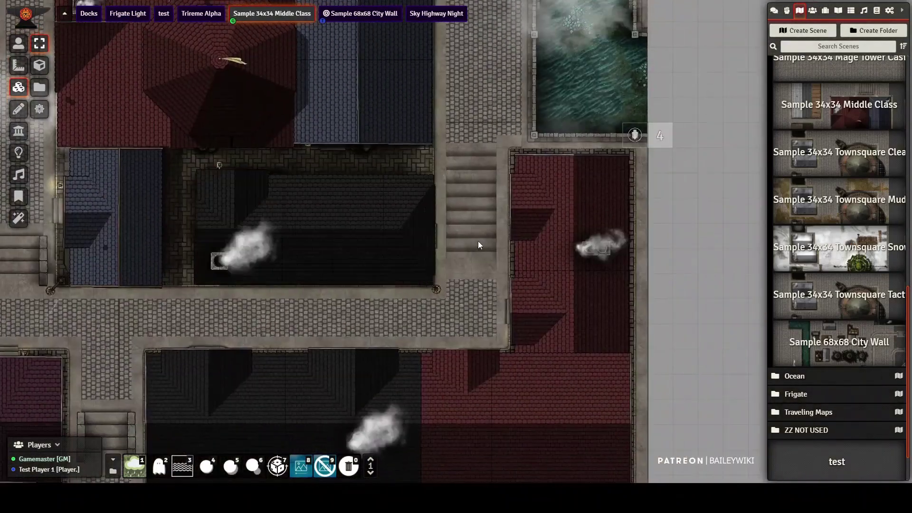
{"action": "left_click_drag", "start_coordinate": [284, 295], "coordinate": [506, 318]}
{"action": "scroll", "coordinate": [514, 250], "scroll_direction": "up", "scroll_amount": 14}
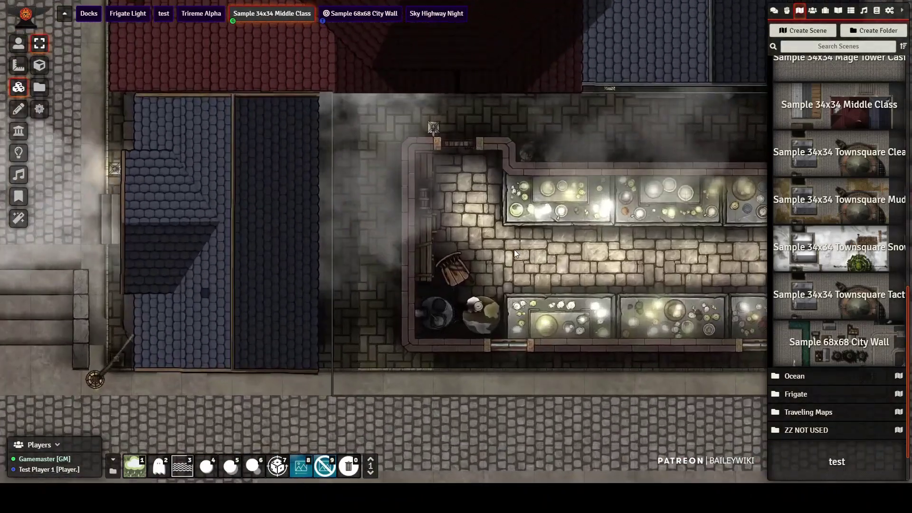
{"action": "key", "text": "Left"}
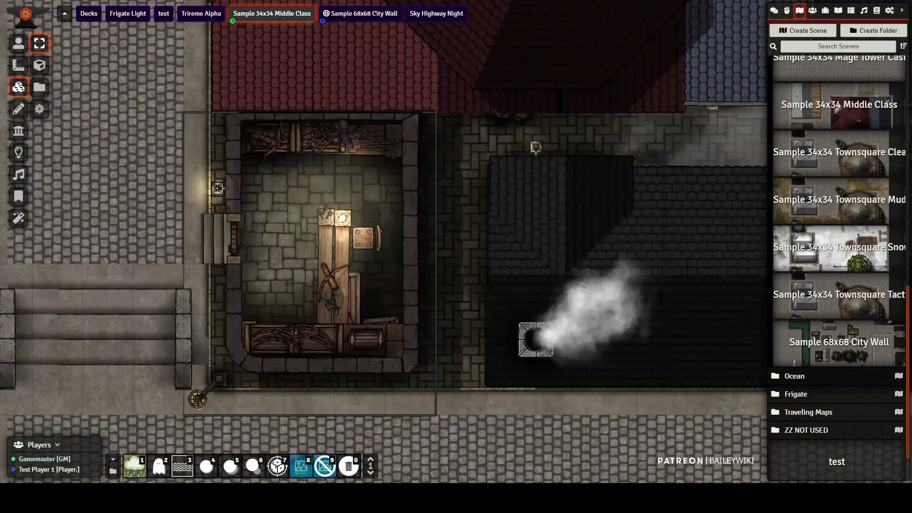
Examine the interiors of the central red-roofed tavern and the adjoining blue-roofed residence.
{"action": "key", "text": "Up"}
{"action": "key", "text": "Up"}
{"action": "key", "text": "Up"}
{"action": "key", "text": "Up"}
{"action": "key", "text": "Up"}
{"action": "key", "text": "Up"}
{"action": "key", "text": "Right"}
{"action": "key", "text": "Right"}
{"action": "left_click_drag", "start_coordinate": [405, 201], "coordinate": [340, 266]}
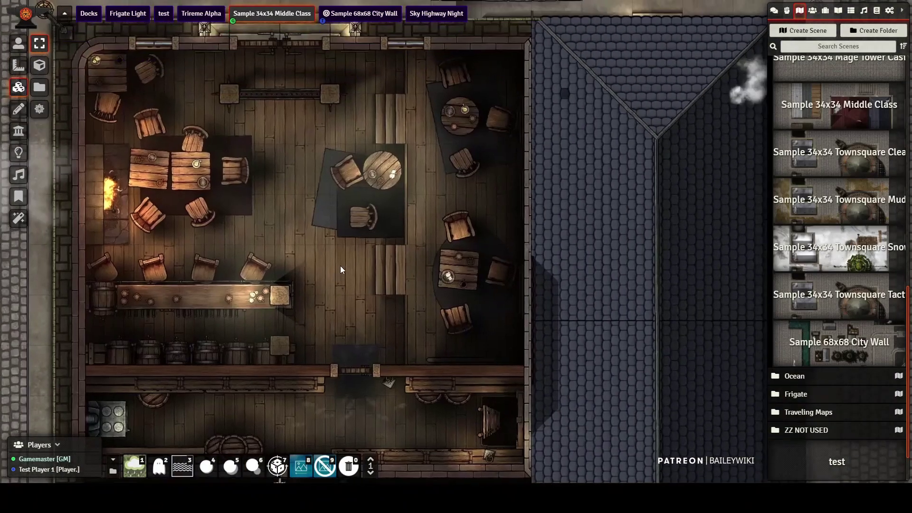
{"action": "key", "text": "Right"}
{"action": "key", "text": "Right"}
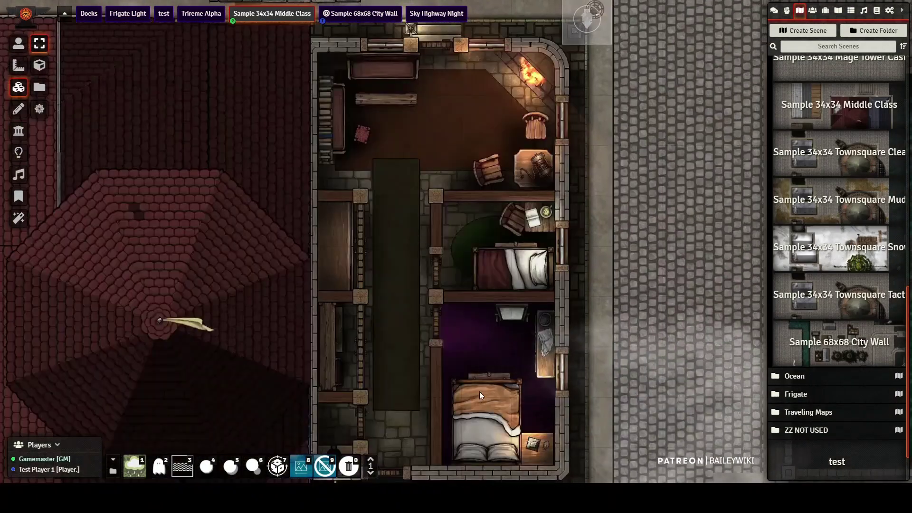
Inspect the canal between markers 3 and 4 and the interior of the red-roofed house below it.
{"action": "key", "text": "Down"}
{"action": "left_click_drag", "start_coordinate": [707, 116], "coordinate": [288, 152]}
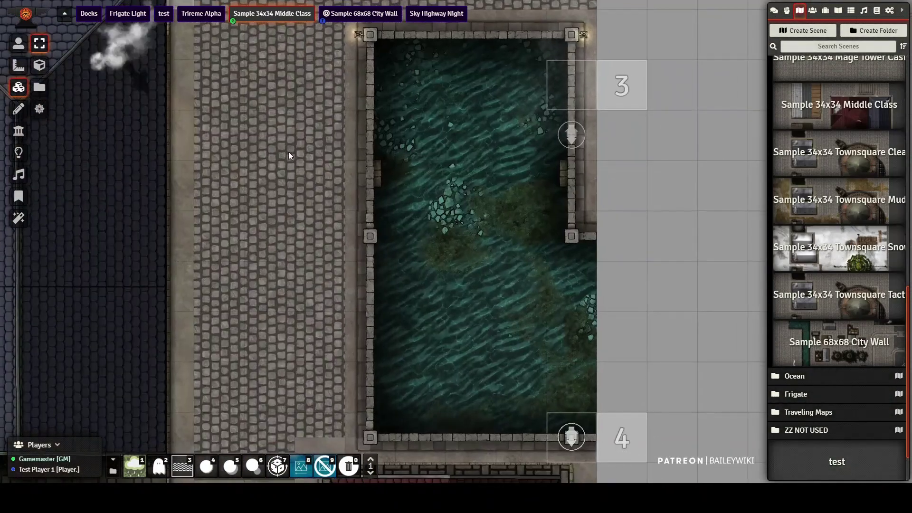
{"action": "key", "text": "Down"}
{"action": "key", "text": "Down"}
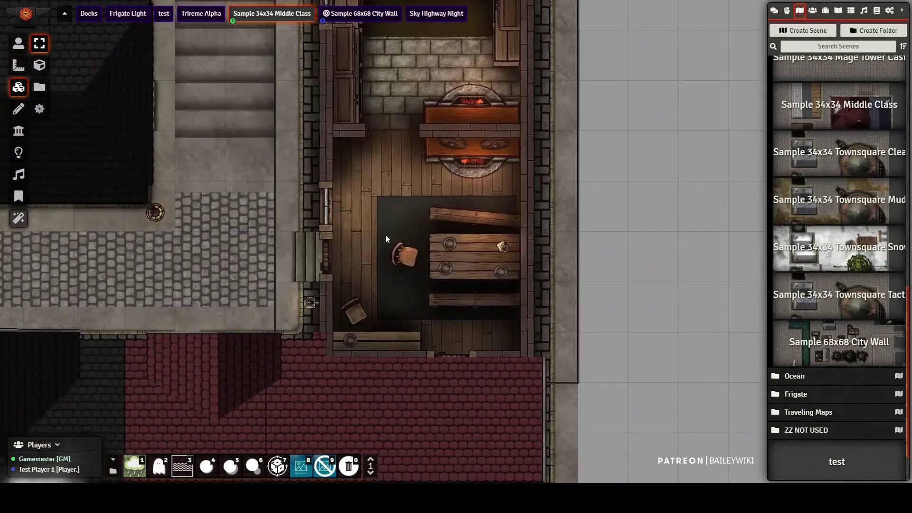
Examine the dormitory in the lower red-roofed building and the rooms of the neighbouring black-roofed building.
{"action": "key", "text": "Down"}
{"action": "key", "text": "Down"}
{"action": "key", "text": "Down"}
{"action": "key", "text": "Left"}
{"action": "key", "text": "Left"}
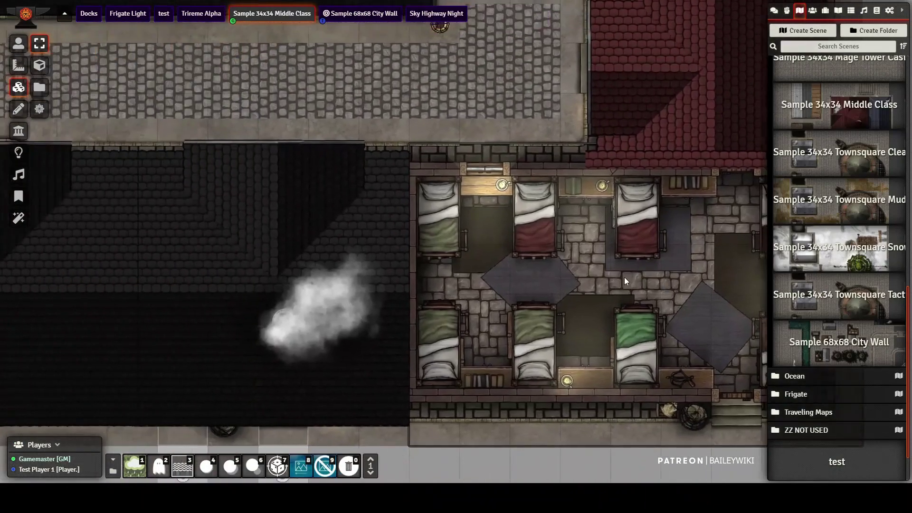
{"action": "left_click_drag", "start_coordinate": [624, 277], "coordinate": [720, 254]}
{"action": "left_click_drag", "start_coordinate": [305, 295], "coordinate": [425, 277]}
{"action": "scroll", "coordinate": [338, 306], "scroll_direction": "up", "scroll_amount": 10}
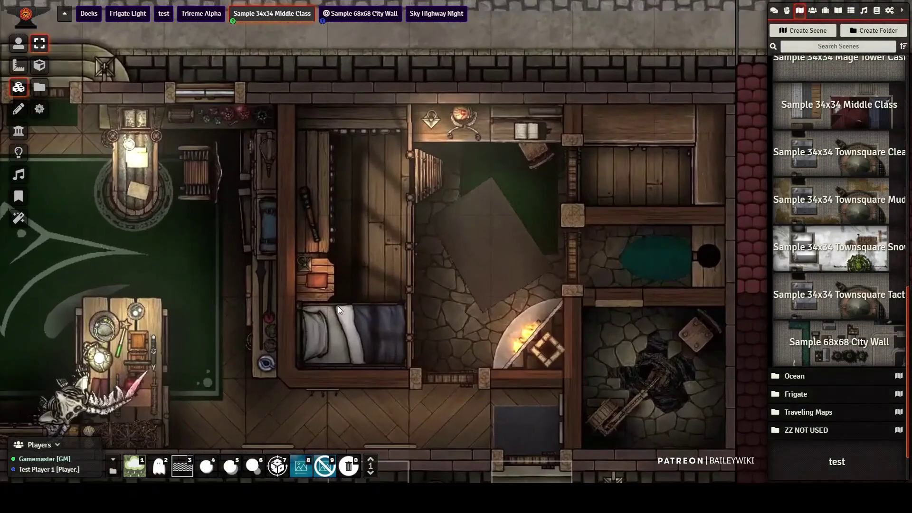
Examine the bedroom, kitchen and well room, and the stone-floored room with counters beside the purple-roofed building.
{"action": "left_click_drag", "start_coordinate": [338, 306], "coordinate": [523, 320]}
{"action": "key", "text": "Right"}
{"action": "key", "text": "Right"}
{"action": "key", "text": "Right"}
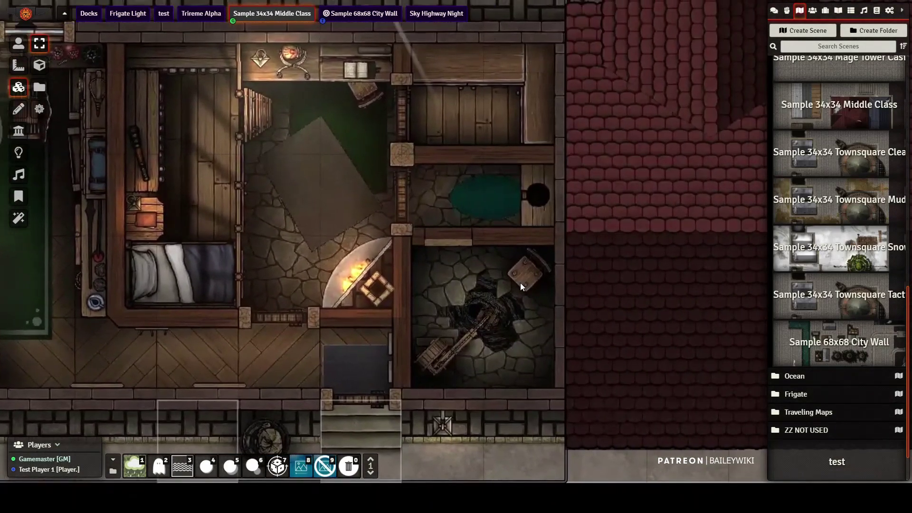
{"action": "left_click_drag", "start_coordinate": [170, 265], "coordinate": [225, 272]}
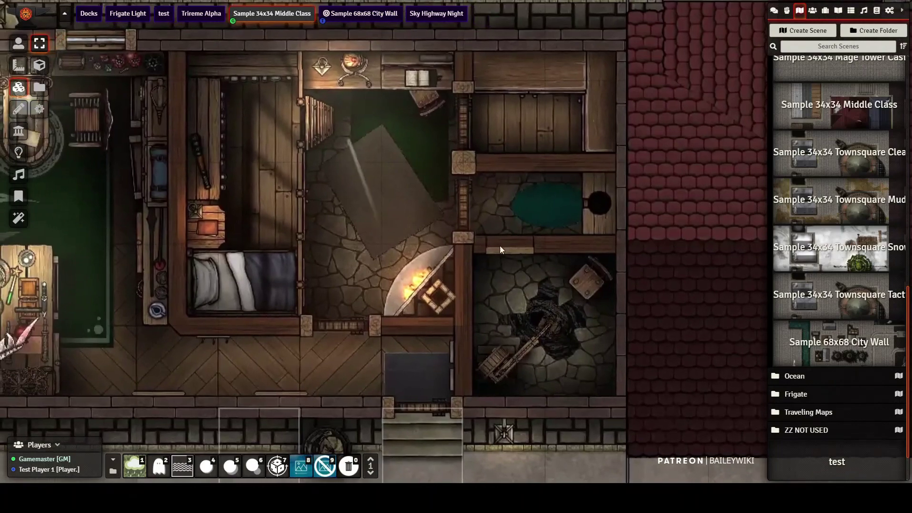
{"action": "left_click_drag", "start_coordinate": [168, 260], "coordinate": [658, 245]}
{"action": "left_click_drag", "start_coordinate": [122, 236], "coordinate": [611, 248]}
{"action": "left_click_drag", "start_coordinate": [233, 225], "coordinate": [483, 276]}
{"action": "left_click_drag", "start_coordinate": [308, 271], "coordinate": [456, 249]}
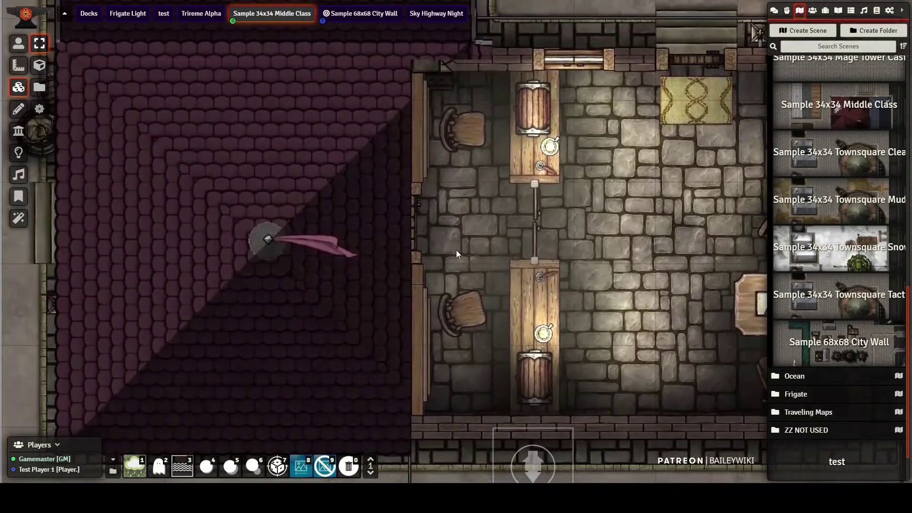
Examine the purple-roofed building's barrel storeroom and the lounge with the red sofa and fireplace north of it.
{"action": "mouse_move", "coordinate": [332, 196]}
{"action": "left_click_drag", "start_coordinate": [168, 208], "coordinate": [226, 328]}
{"action": "left_click_drag", "start_coordinate": [318, 80], "coordinate": [317, 190]}
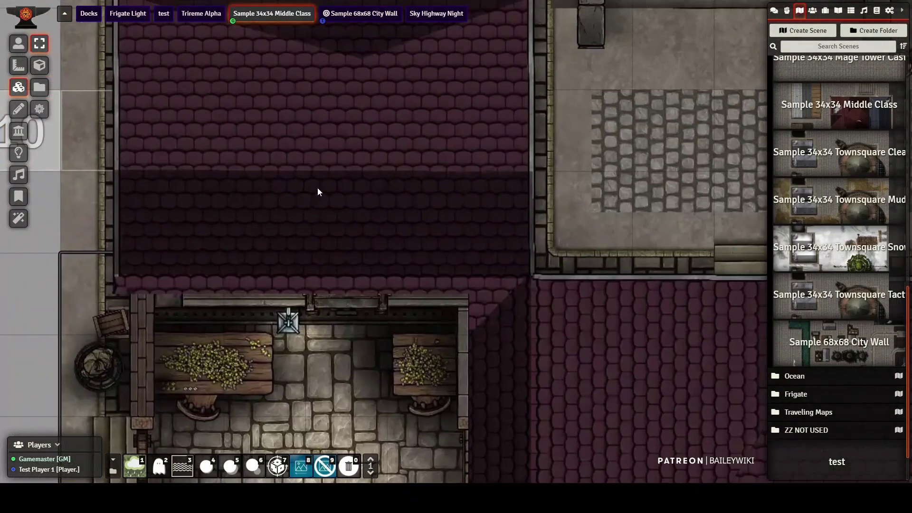
{"action": "left_click_drag", "start_coordinate": [316, 138], "coordinate": [317, 208]}
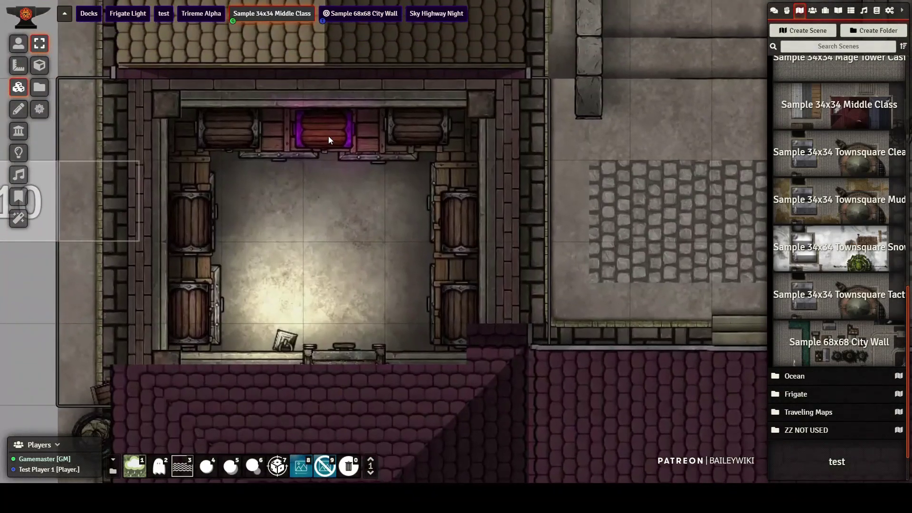
{"action": "left_click_drag", "start_coordinate": [329, 136], "coordinate": [332, 419]}
{"action": "left_click_drag", "start_coordinate": [316, 137], "coordinate": [300, 216]}
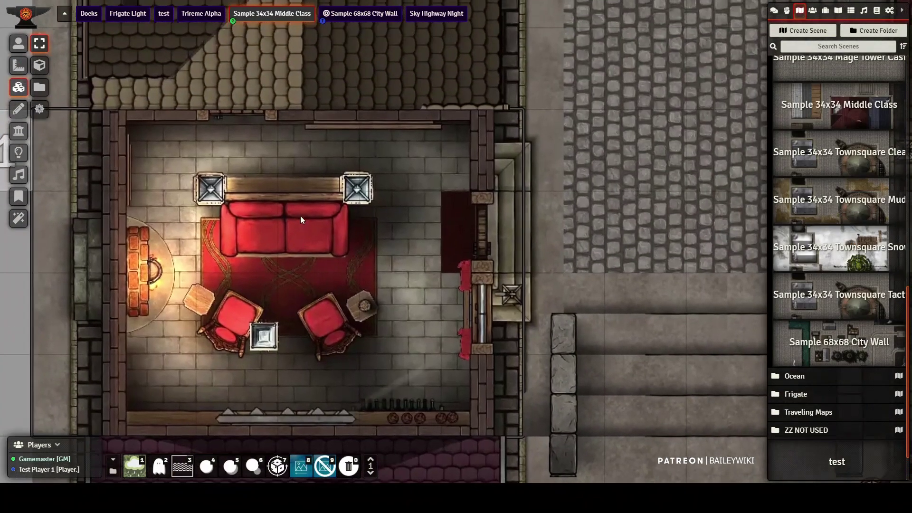
{"action": "left_click_drag", "start_coordinate": [288, 182], "coordinate": [290, 286]}
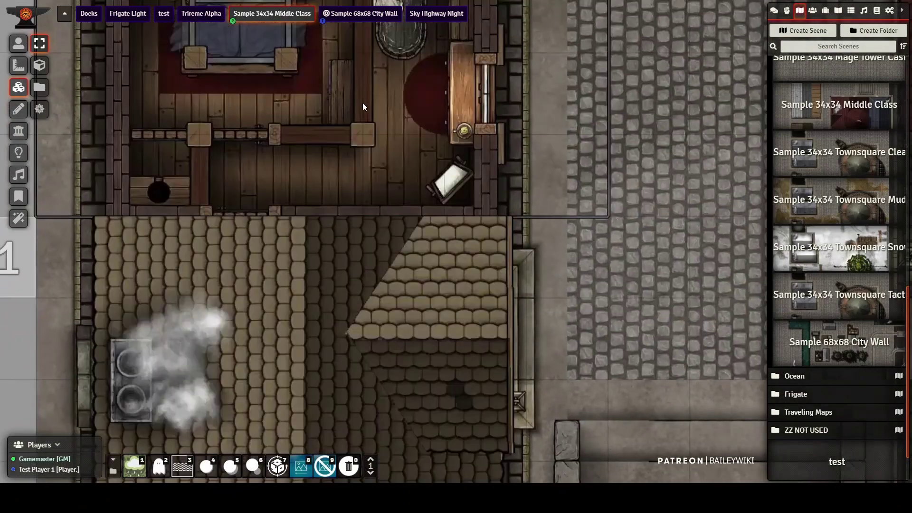
Inspect the wooden-floored bedroom and the hall with floor cushions around the round rug.
{"action": "left_click_drag", "start_coordinate": [363, 103], "coordinate": [327, 297]}
{"action": "left_click_drag", "start_coordinate": [304, 40], "coordinate": [325, 462]}
{"action": "left_click_drag", "start_coordinate": [425, 77], "coordinate": [340, 360]}
{"action": "left_click_drag", "start_coordinate": [408, 103], "coordinate": [376, 285]}
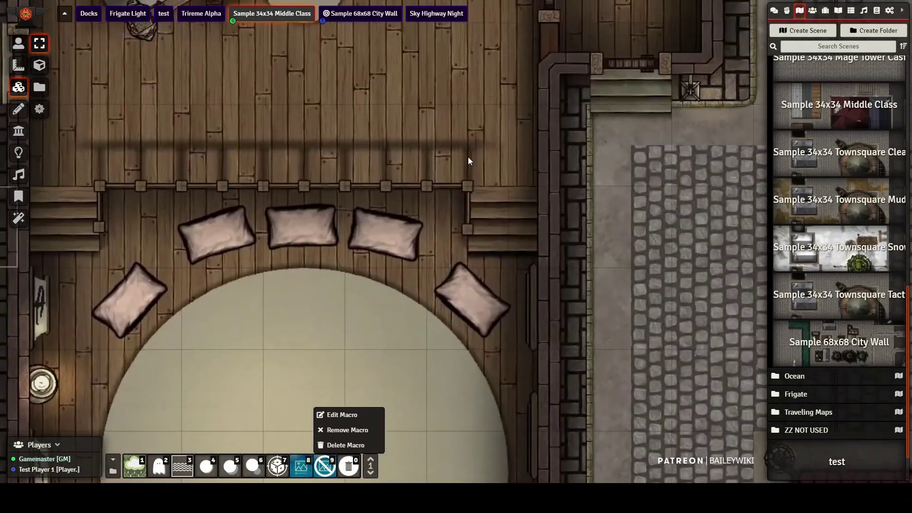
{"action": "left_click_drag", "start_coordinate": [108, 315], "coordinate": [249, 93]}
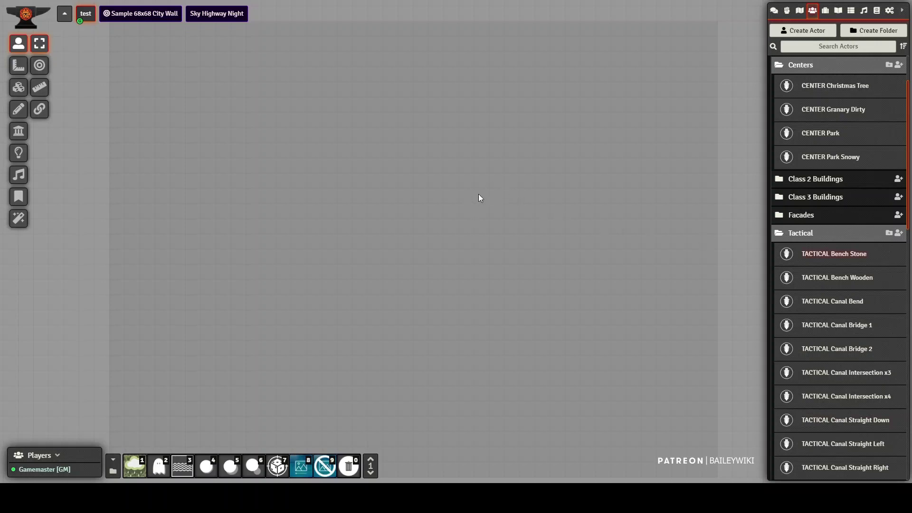
Place the TACTICAL Bench Stone asset on the empty test scene.
{"action": "key", "text": "ctrl+v"}
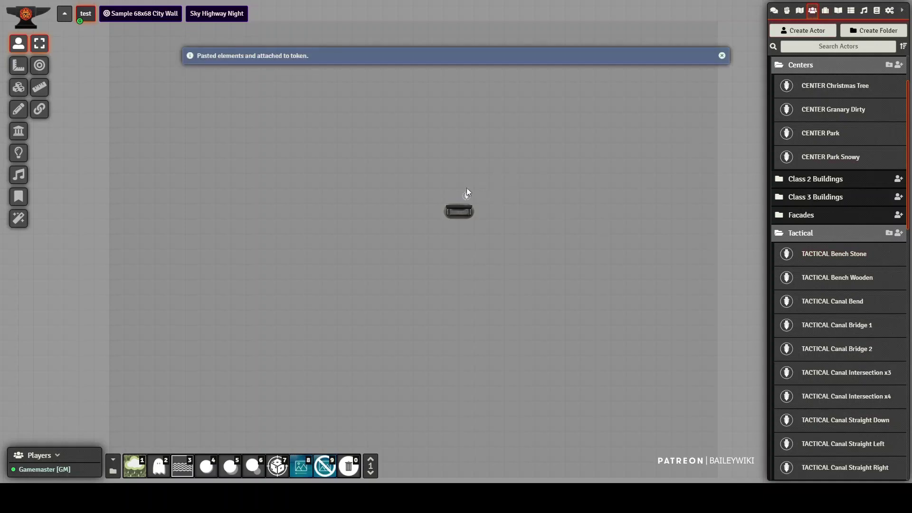
{"action": "scroll", "coordinate": [448, 243], "scroll_direction": "up", "scroll_amount": 5}
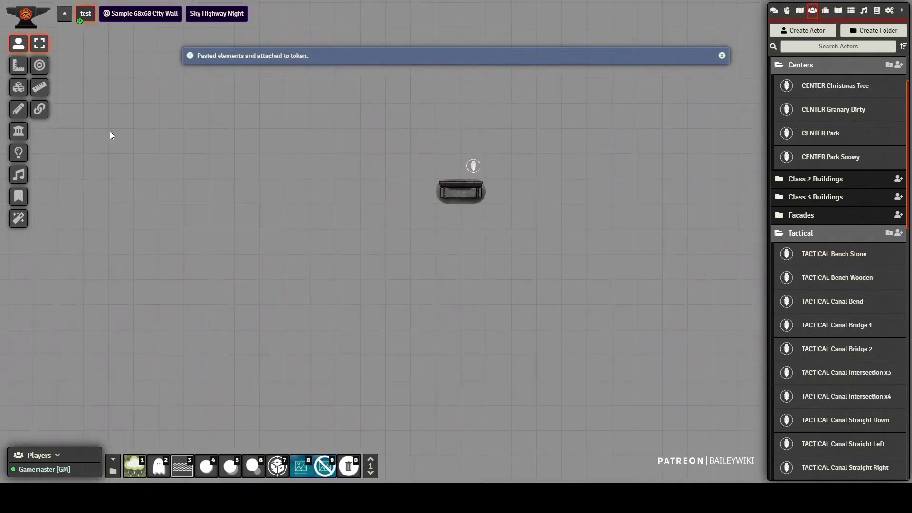
Open the tile image browser to the misc folder under modules/baileywiki-maps-premium-towns/maps/townsquare.
{"action": "left_click", "coordinate": [28, 90]}
{"action": "left_click", "coordinate": [39, 87]}
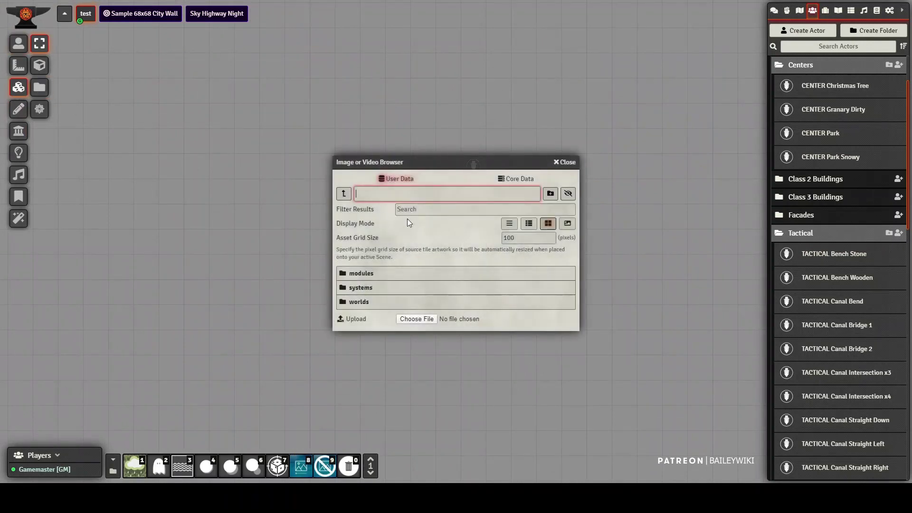
{"action": "left_click_drag", "start_coordinate": [413, 160], "coordinate": [268, 122]}
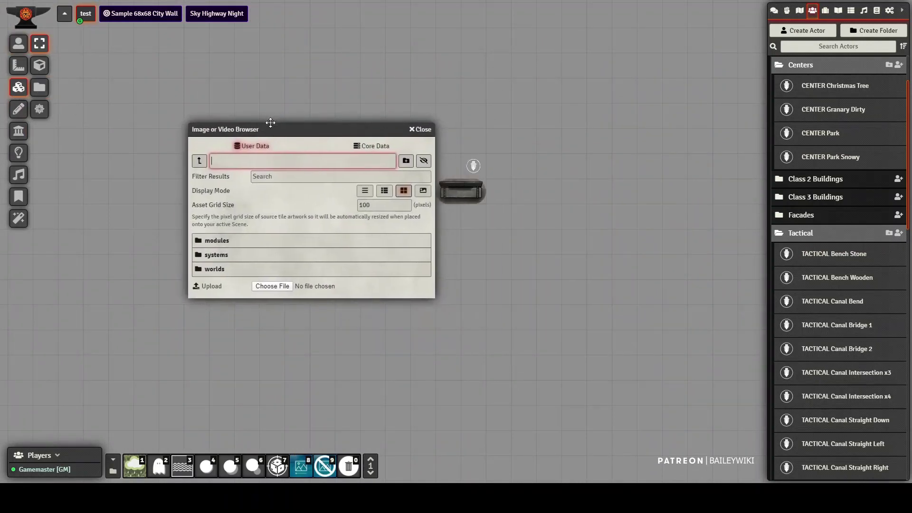
{"action": "left_click", "coordinate": [218, 236]}
{"action": "left_click", "coordinate": [266, 247]}
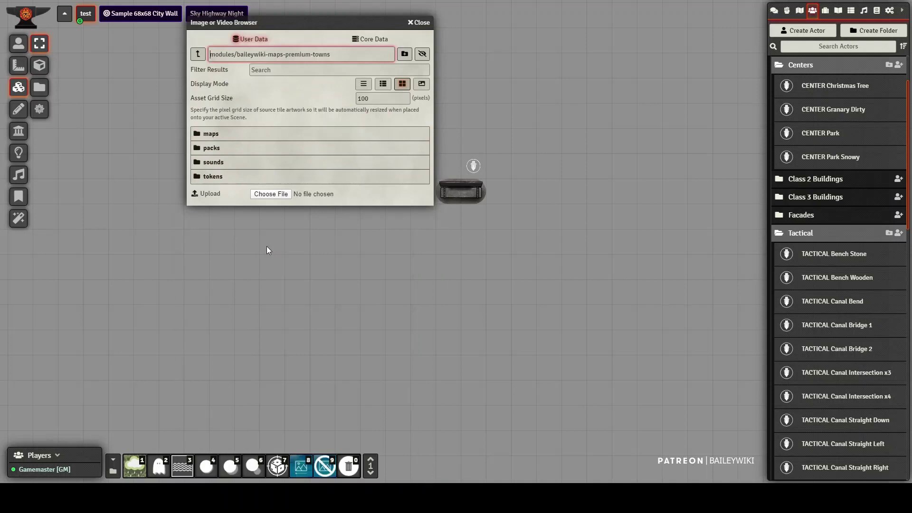
{"action": "left_click", "coordinate": [211, 135]}
{"action": "left_click", "coordinate": [222, 163]}
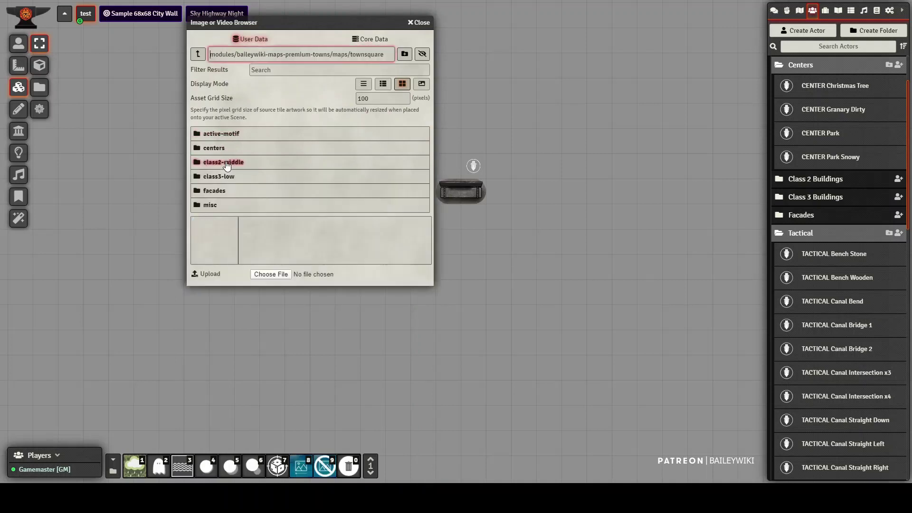
{"action": "left_click", "coordinate": [209, 209]}
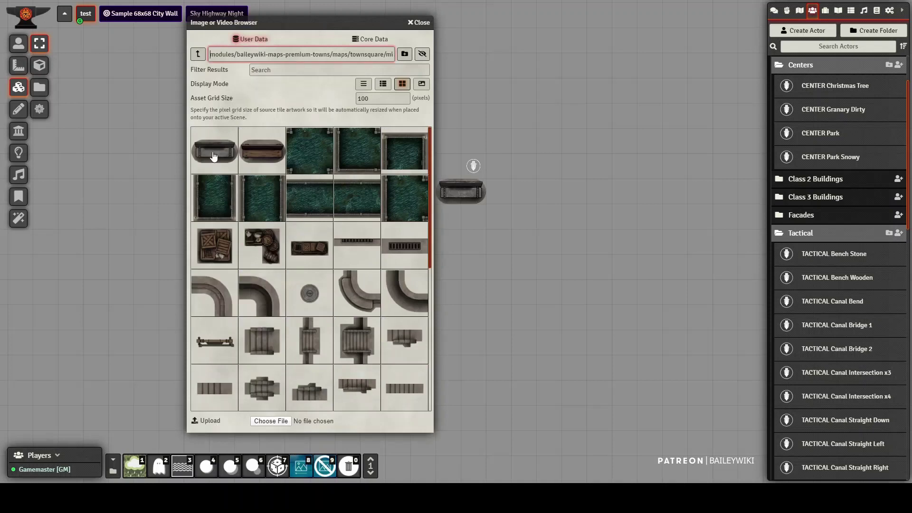
Try placing the stone bench tile on the scene with an asset grid size of 100 pixels.
{"action": "left_click_drag", "start_coordinate": [212, 155], "coordinate": [581, 183]}
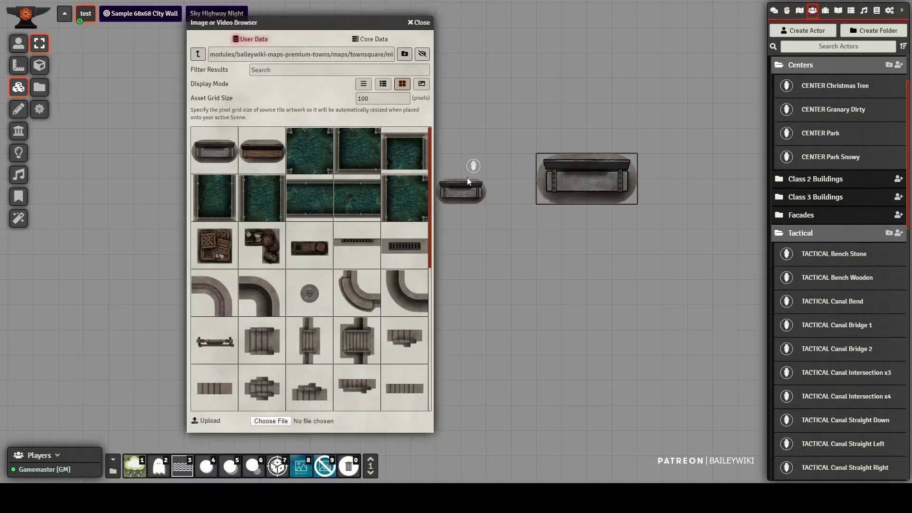
{"action": "left_click", "coordinate": [583, 178]}
{"action": "key", "text": "Delete"}
Set the asset grid size to 200 pixels and place the stone bench tile beside the existing bench.
{"action": "left_click_drag", "start_coordinate": [379, 99], "coordinate": [341, 101]}
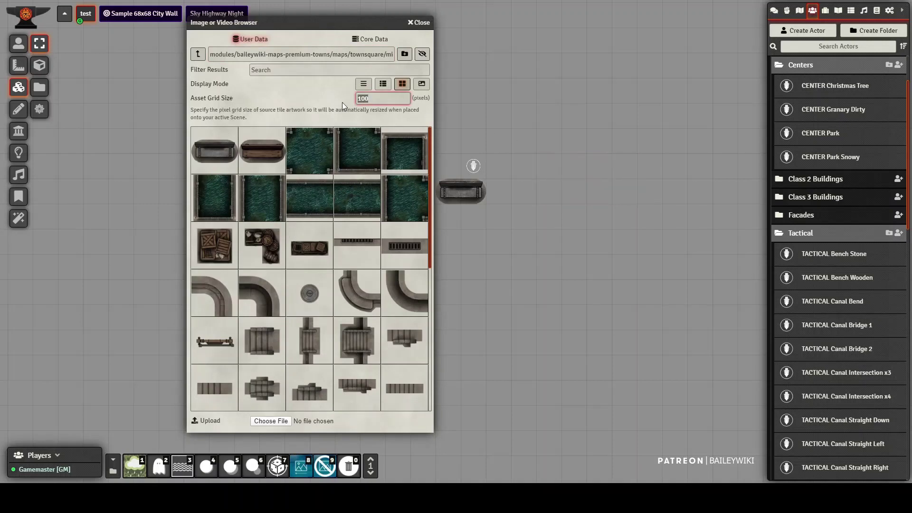
{"action": "left_click", "coordinate": [343, 103]}
{"action": "key", "text": "ctrl+v"}
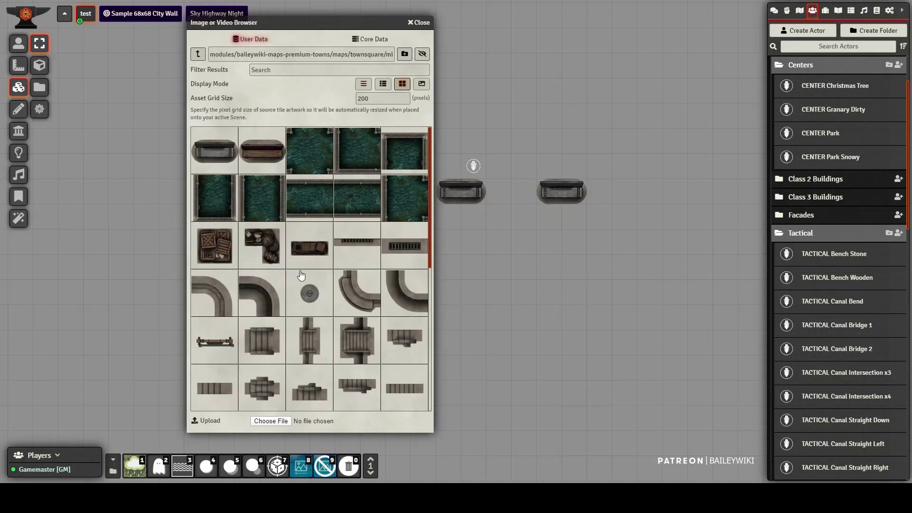
Place two curved stone edge tiles below the benches, joined end to end into an S-curve.
{"action": "left_click_drag", "start_coordinate": [264, 295], "coordinate": [560, 308]}
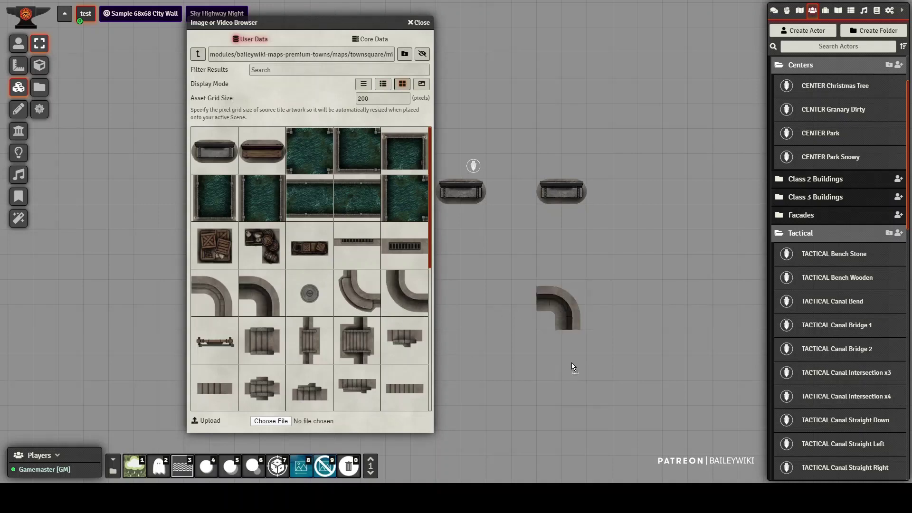
{"action": "left_click_drag", "start_coordinate": [572, 363], "coordinate": [577, 355]}
{"action": "left_click_drag", "start_coordinate": [708, 361], "coordinate": [825, 313]}
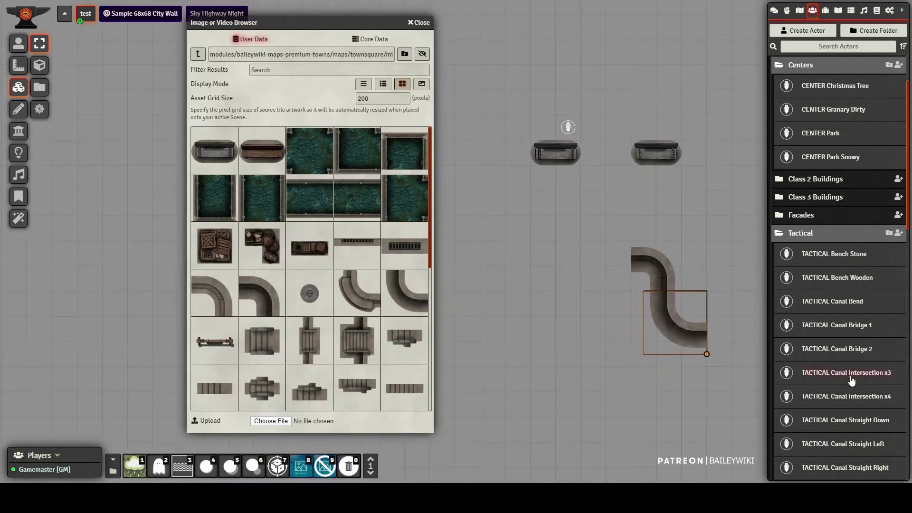
Place the TACTICAL Canal Intersection x4 asset near the benches and rotate it around its token.
{"action": "left_click_drag", "start_coordinate": [855, 400], "coordinate": [542, 275]}
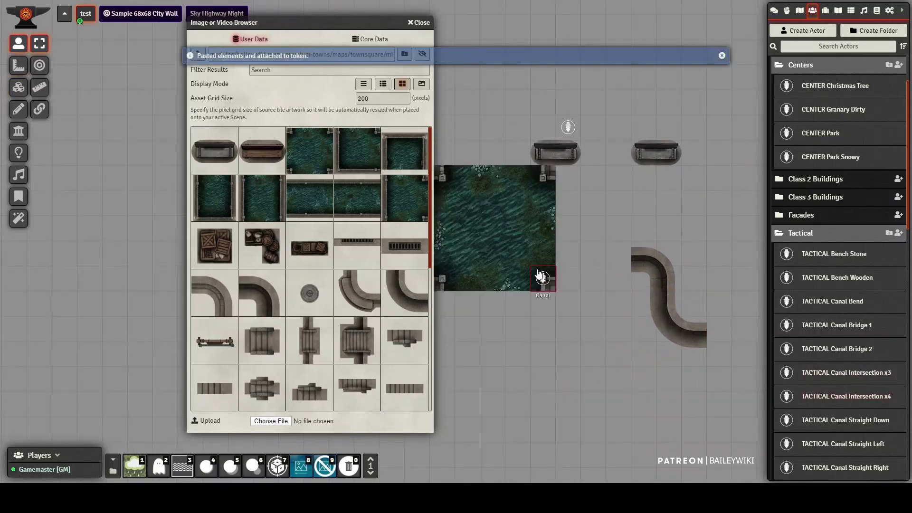
{"action": "scroll", "coordinate": [547, 277], "scroll_direction": "down", "scroll_amount": 3}
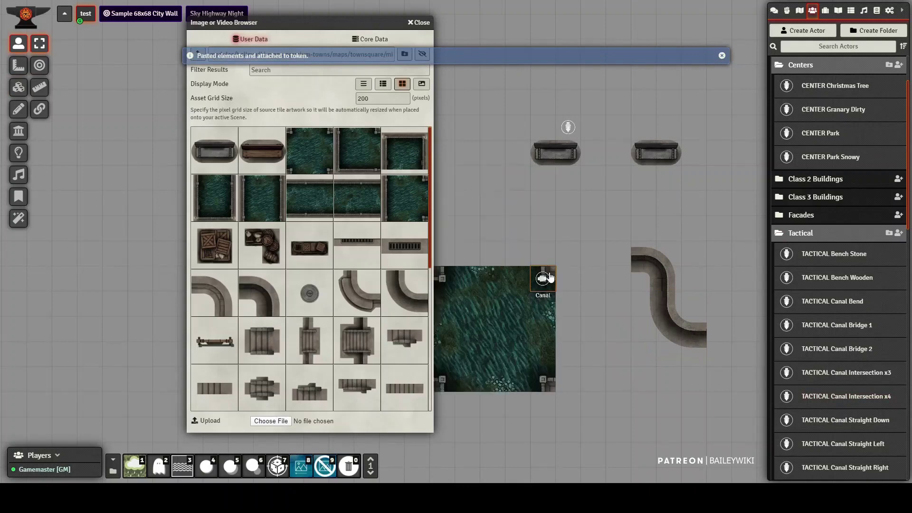
{"action": "scroll", "coordinate": [550, 277], "scroll_direction": "down", "scroll_amount": 4}
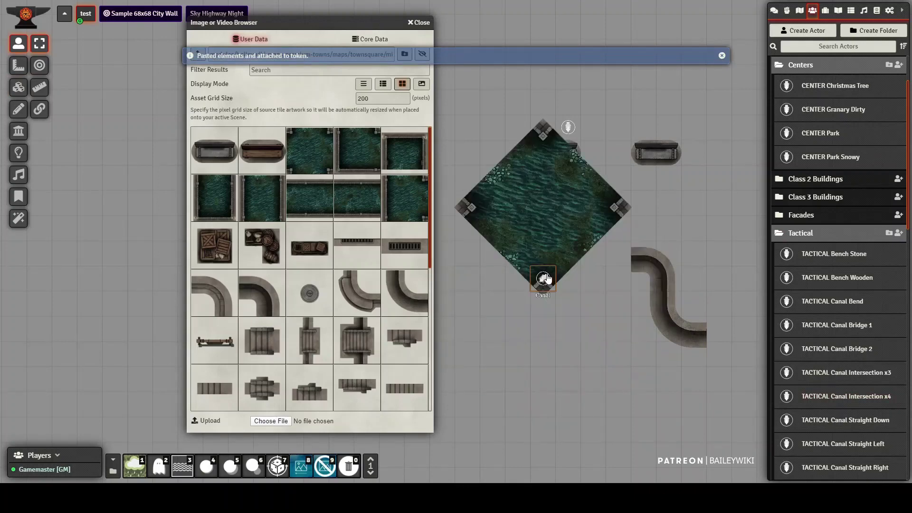
{"action": "scroll", "coordinate": [551, 285], "scroll_direction": "down", "scroll_amount": 1}
{"action": "left_click_drag", "start_coordinate": [563, 346], "coordinate": [622, 337]}
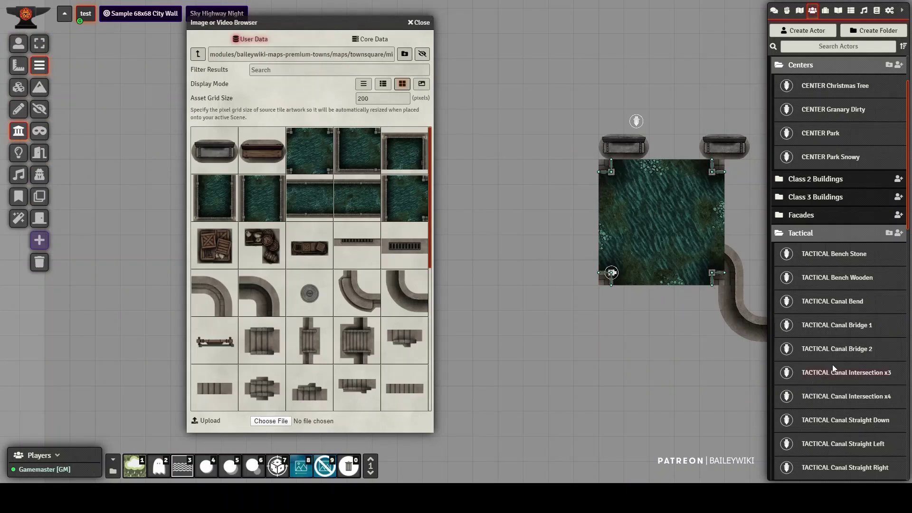
Place a walled canal end piece near the intersection and display the walls and lights attached to the canal pieces.
{"action": "key", "text": "ctrl+v"}
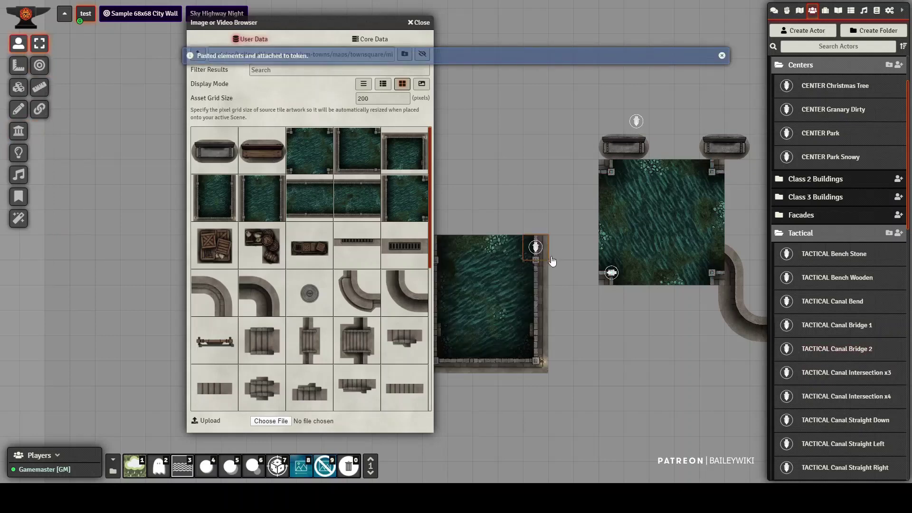
{"action": "right_click", "coordinate": [612, 272]}
{"action": "left_click", "coordinate": [19, 131]}
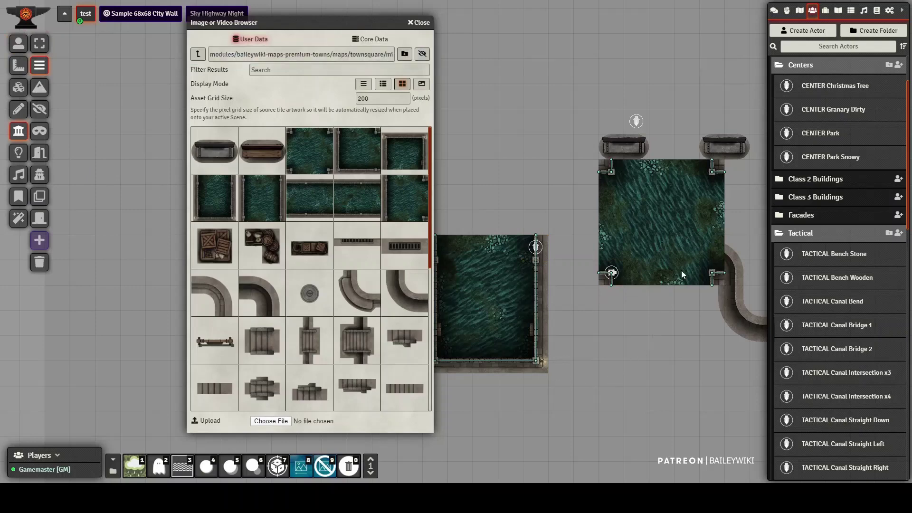
{"action": "mouse_move", "coordinate": [568, 92]}
{"action": "left_mouse_down"}
{"action": "mouse_move", "coordinate": [616, 70]}
{"action": "mouse_move", "coordinate": [551, 92]}
{"action": "left_mouse_up"}
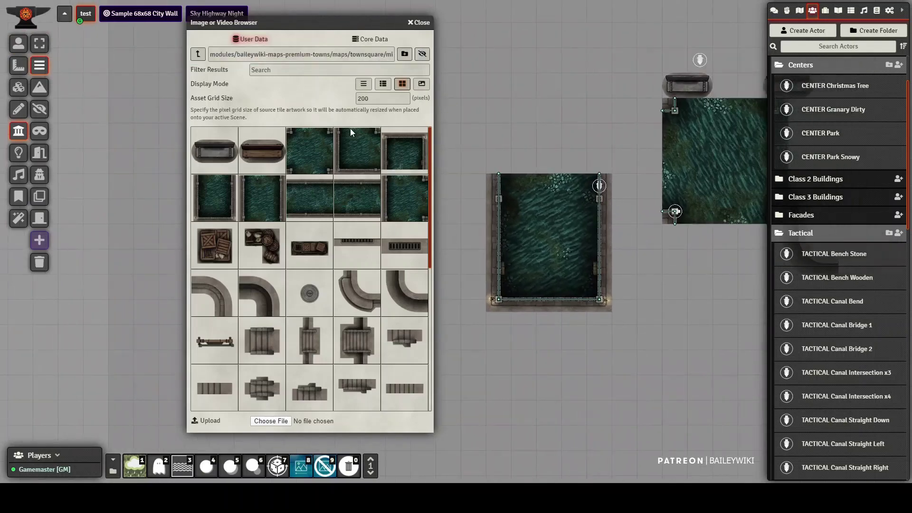
{"action": "left_click", "coordinate": [20, 153]}
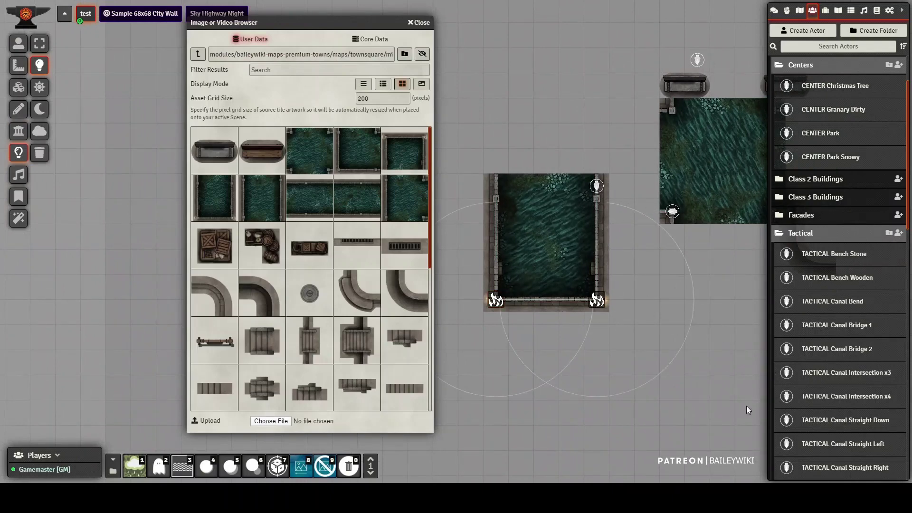
{"action": "left_click_drag", "start_coordinate": [720, 392], "coordinate": [683, 356]}
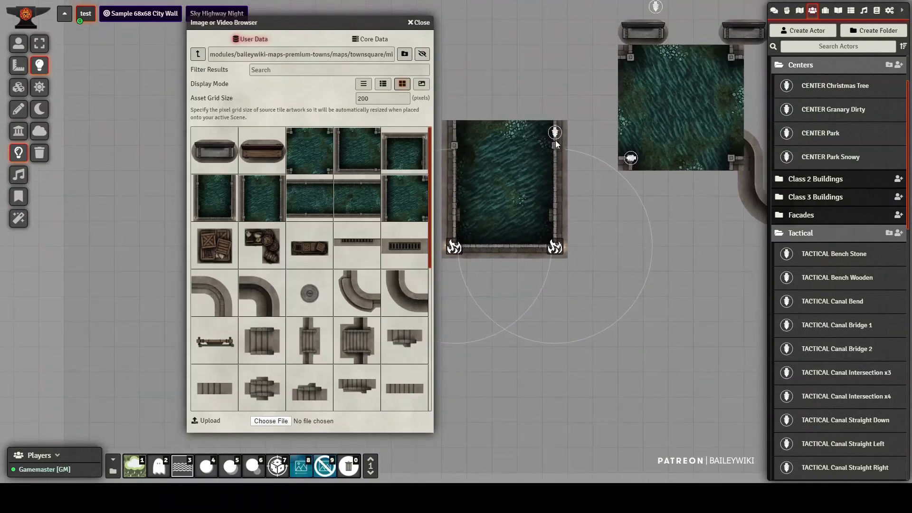
Rotate the canal end piece to horizontal and move it to join the west side of the canal intersection.
{"action": "left_click", "coordinate": [19, 43]}
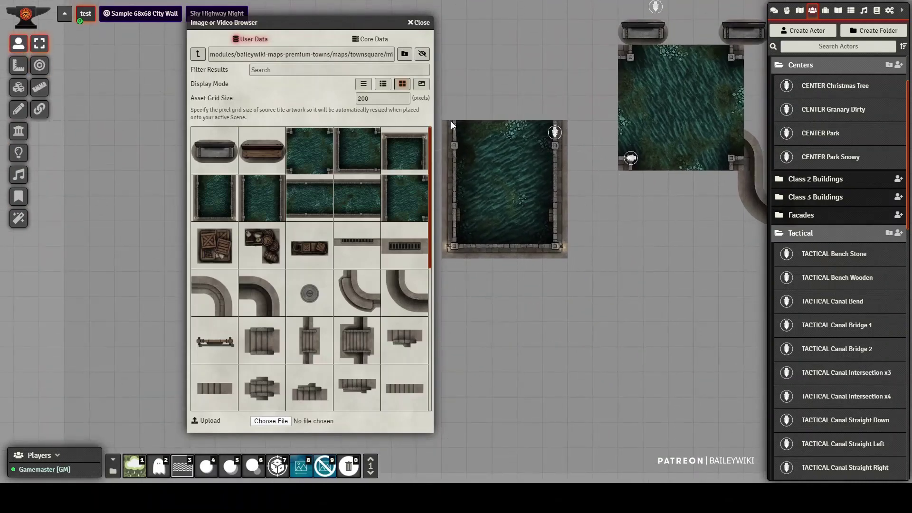
{"action": "scroll", "coordinate": [564, 136], "scroll_direction": "up", "scroll_amount": 1}
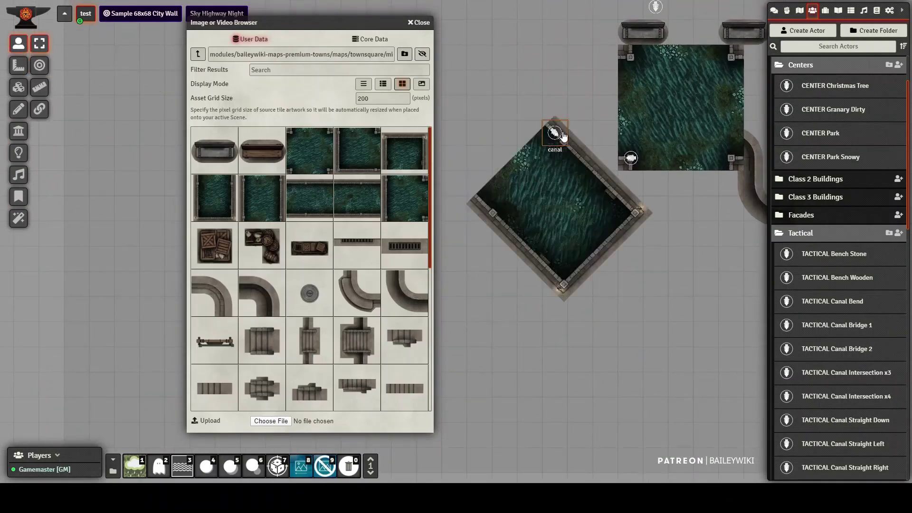
{"action": "scroll", "coordinate": [564, 135], "scroll_direction": "down", "scroll_amount": 2}
{"action": "scroll", "coordinate": [563, 133], "scroll_direction": "down", "scroll_amount": 1}
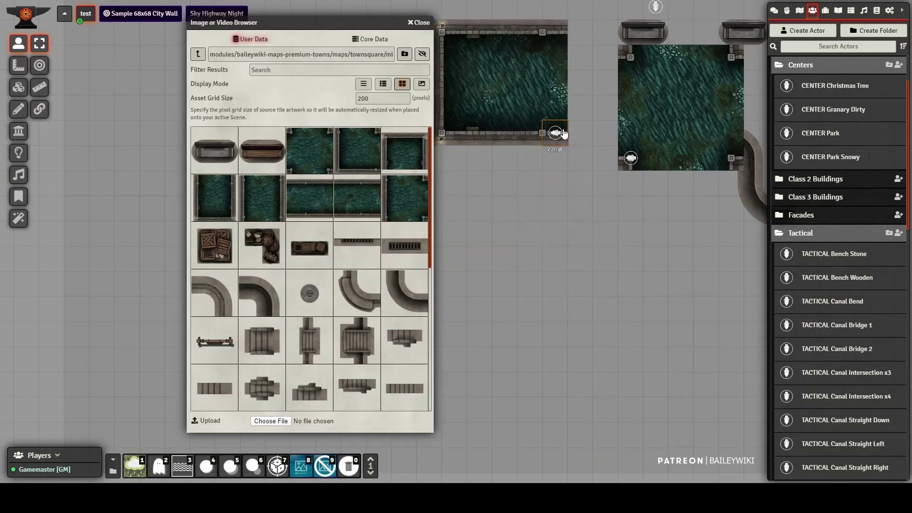
{"action": "left_click_drag", "start_coordinate": [563, 133], "coordinate": [605, 158]}
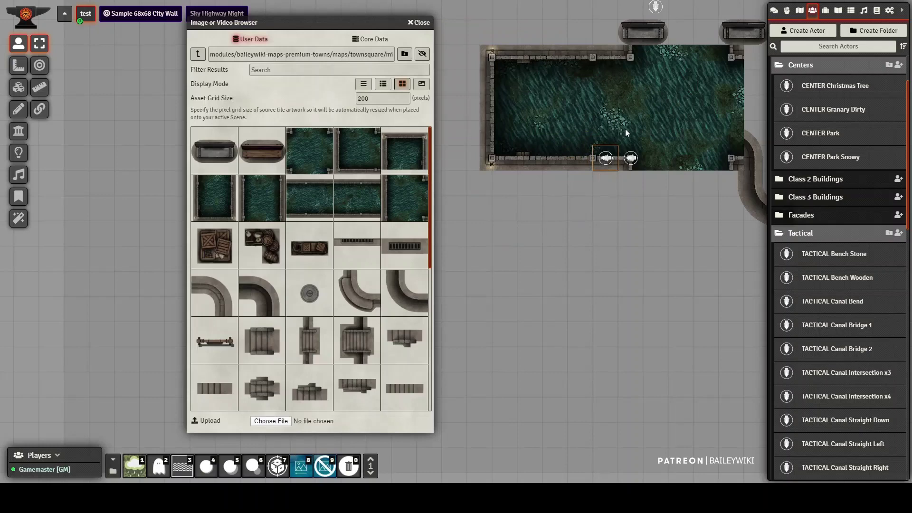
{"action": "left_click_drag", "start_coordinate": [631, 46], "coordinate": [576, 72]}
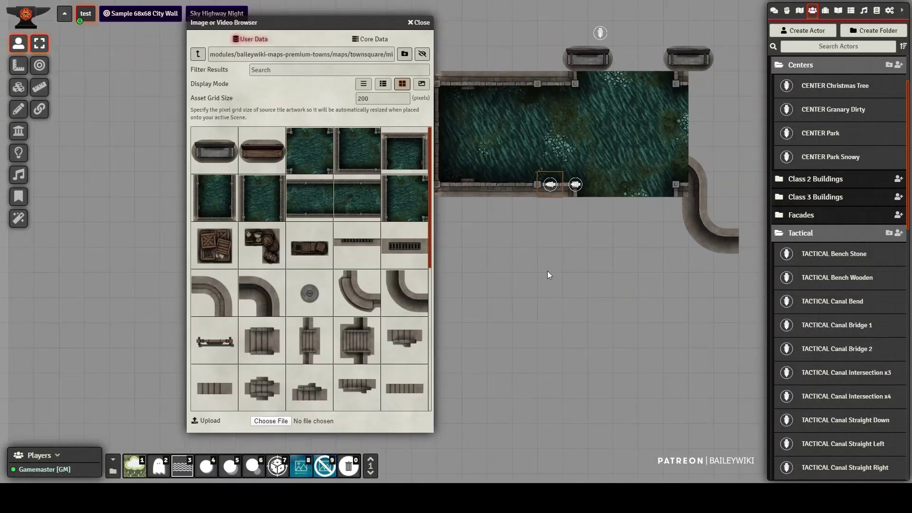
Filter the actor list by "canal" to review the canal pieces, and replace the filter with "tactical".
{"action": "left_click_drag", "start_coordinate": [547, 271], "coordinate": [734, 227]}
{"action": "left_click_drag", "start_coordinate": [436, 215], "coordinate": [402, 268]}
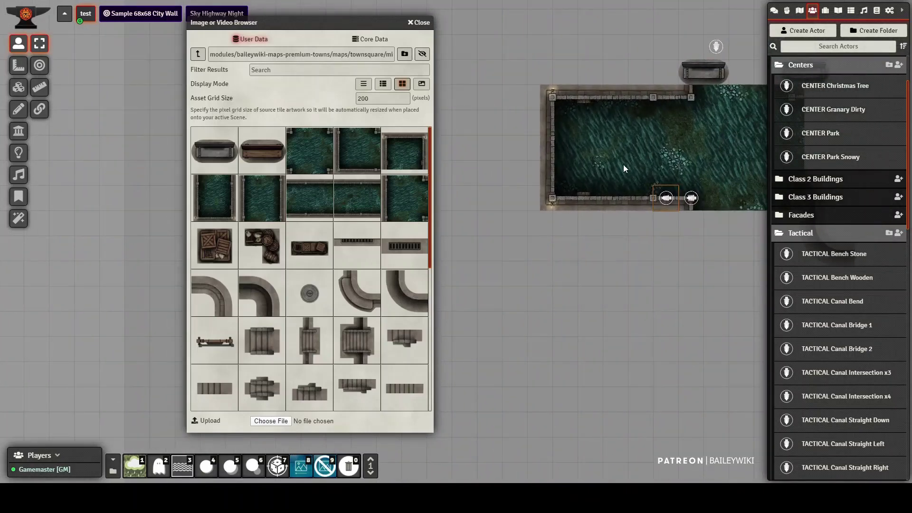
{"action": "left_click_drag", "start_coordinate": [501, 245], "coordinate": [525, 253]}
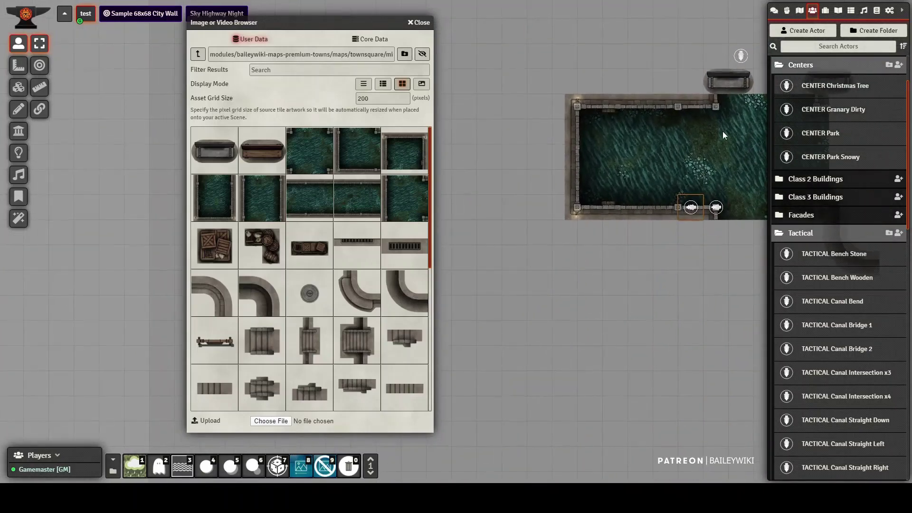
{"action": "left_click_drag", "start_coordinate": [541, 336], "coordinate": [577, 193]}
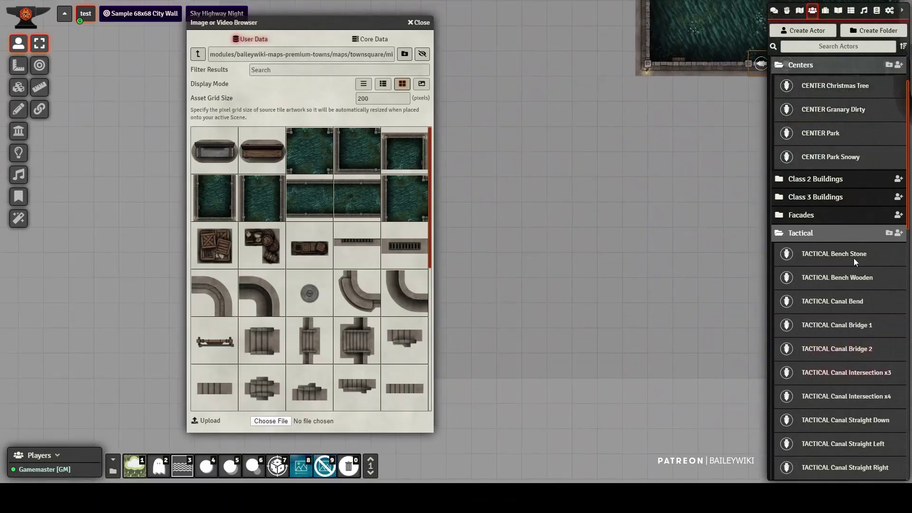
{"action": "left_click", "coordinate": [836, 47]}
{"action": "type", "text": "canal"}
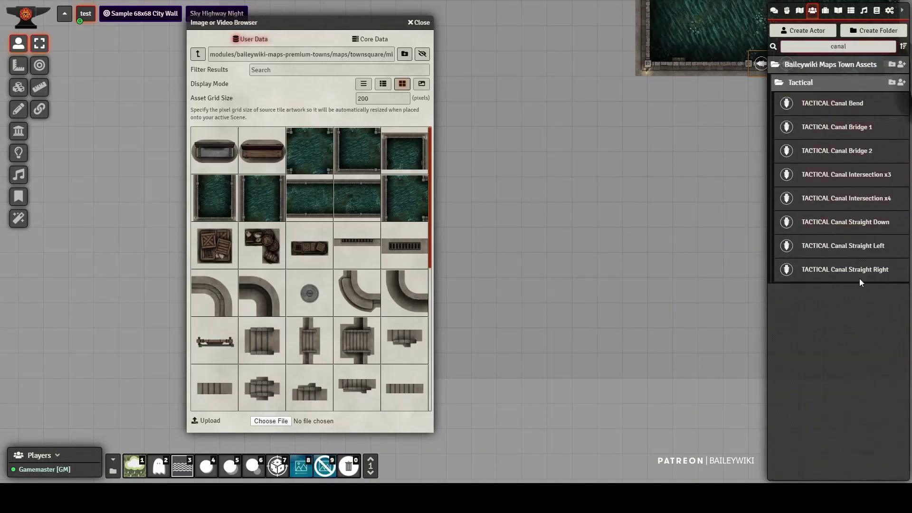
{"action": "key", "text": "ctrl+a"}
{"action": "type", "text": "tactical"}
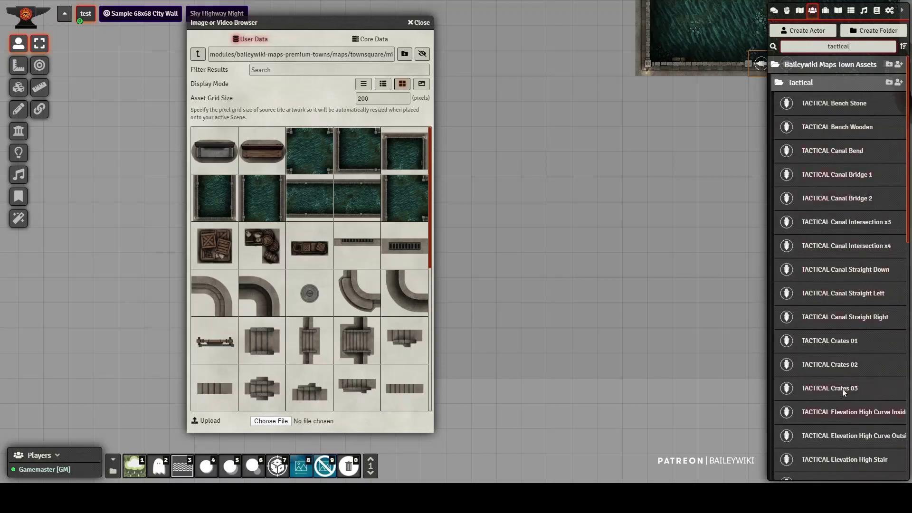
Place the TACTICAL Crates 01 asset in the empty area southwest of the canal and rotate it around its token to face west.
{"action": "left_click_drag", "start_coordinate": [844, 343], "coordinate": [534, 139]}
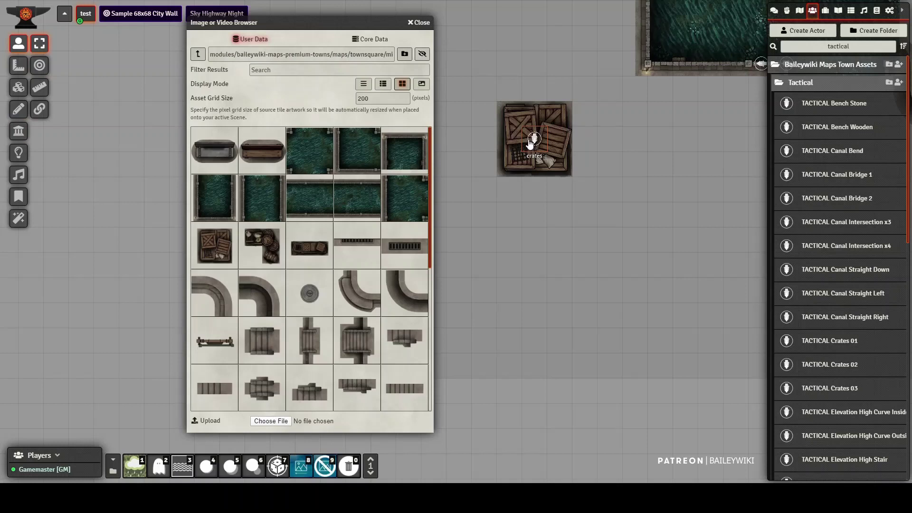
{"action": "scroll", "coordinate": [530, 143], "scroll_direction": "down", "scroll_amount": 3, "text": "shift"}
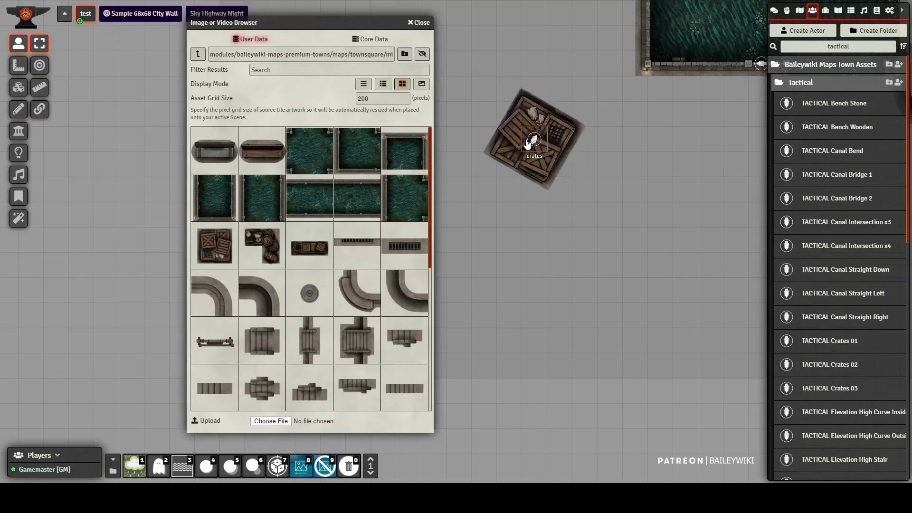
{"action": "scroll", "coordinate": [529, 144], "scroll_direction": "down", "scroll_amount": 4, "text": "shift"}
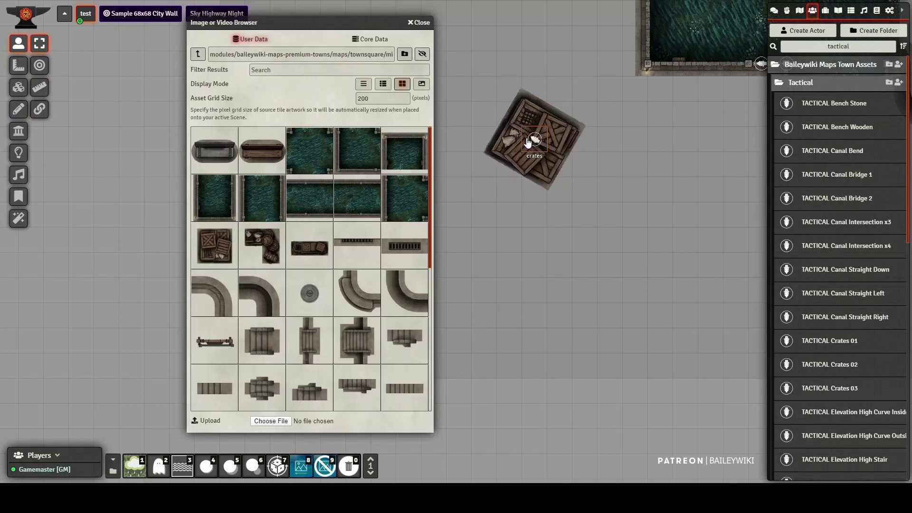
{"action": "scroll", "coordinate": [528, 142], "scroll_direction": "down", "scroll_amount": 3, "text": "shift"}
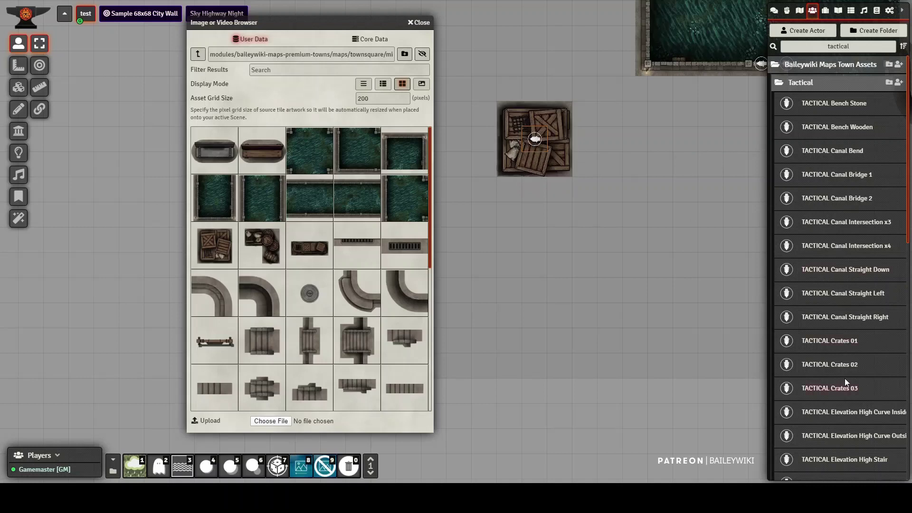
Place a tactical elevation stair asset near the crates, rotate its steps to run north–south, and move it clear below the crates.
{"action": "scroll", "coordinate": [865, 376], "scroll_direction": "down", "scroll_amount": 2}
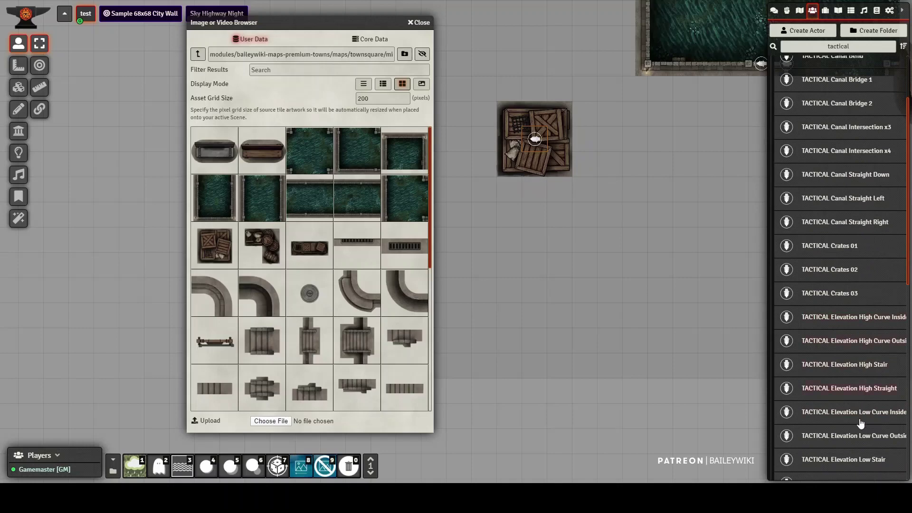
{"action": "left_click", "coordinate": [862, 318]}
{"action": "left_click", "coordinate": [591, 97]}
{"action": "key", "text": "ctrl+v"}
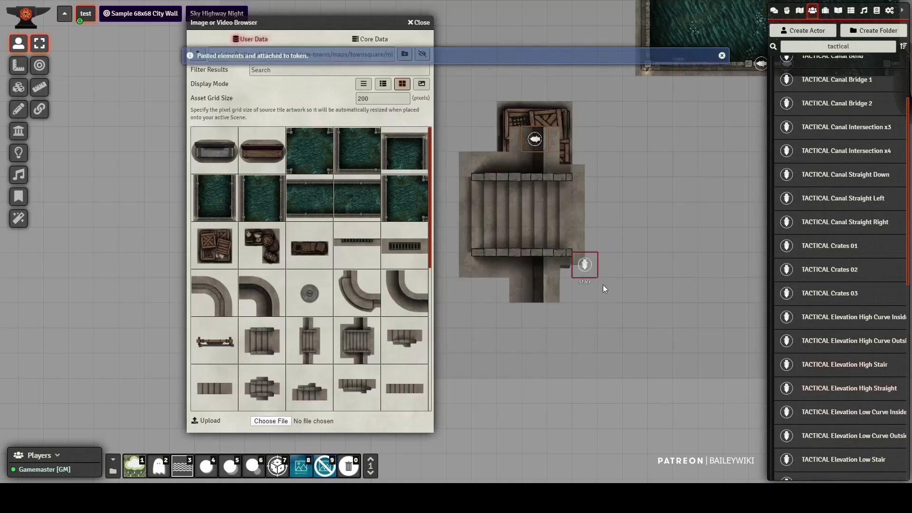
{"action": "left_click", "coordinate": [588, 267]}
{"action": "scroll", "coordinate": [592, 269], "scroll_direction": "up", "scroll_amount": 2}
{"action": "left_click_drag", "start_coordinate": [585, 260], "coordinate": [608, 245]}
Display the walls attached to the crates and stairs, and inspect the height settings of the stairs' west side wall.
{"action": "left_click", "coordinate": [18, 131]}
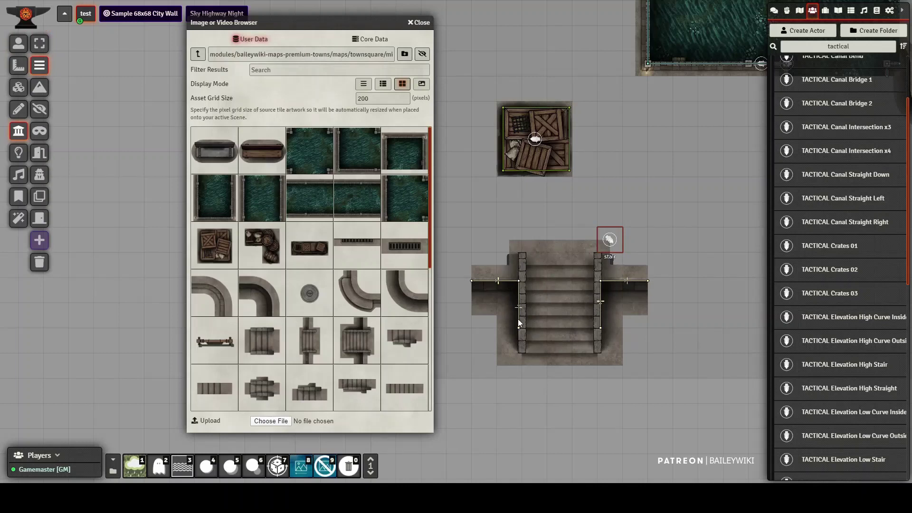
{"action": "double_click", "coordinate": [518, 281]}
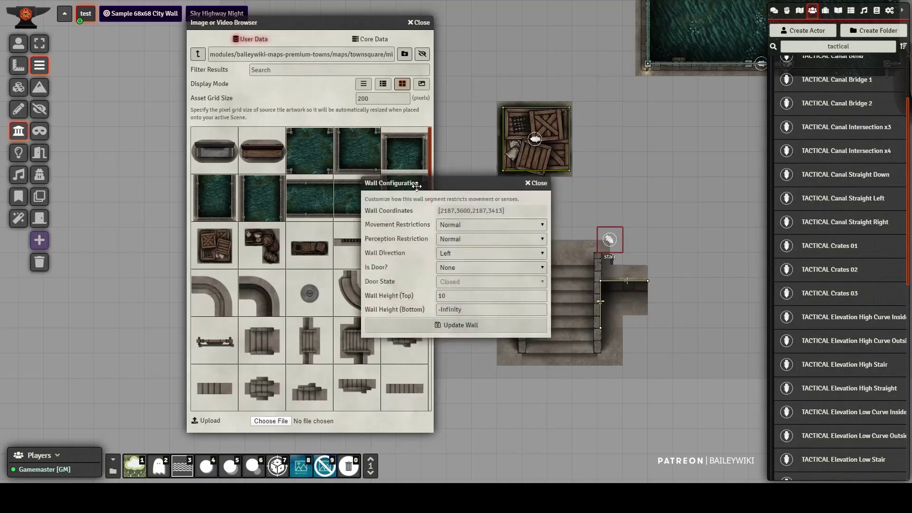
{"action": "double_click", "coordinate": [435, 296]}
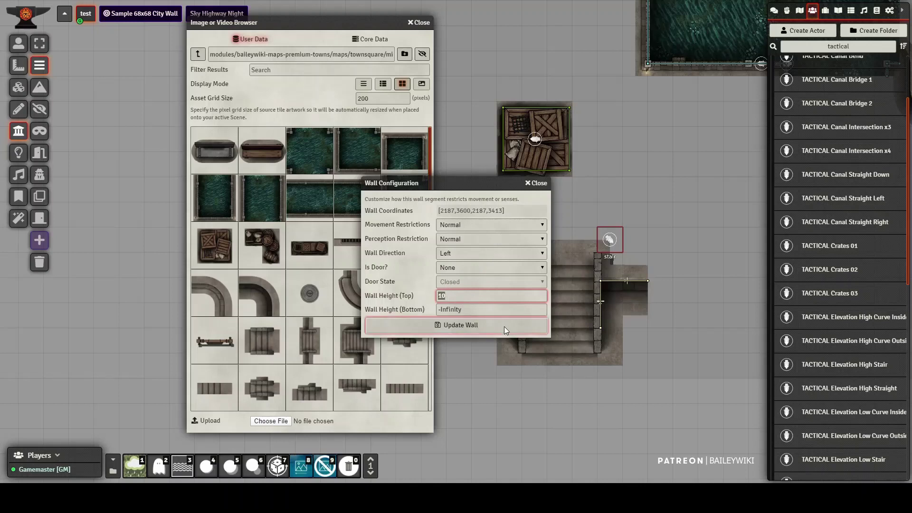
{"action": "left_click", "coordinate": [535, 184]}
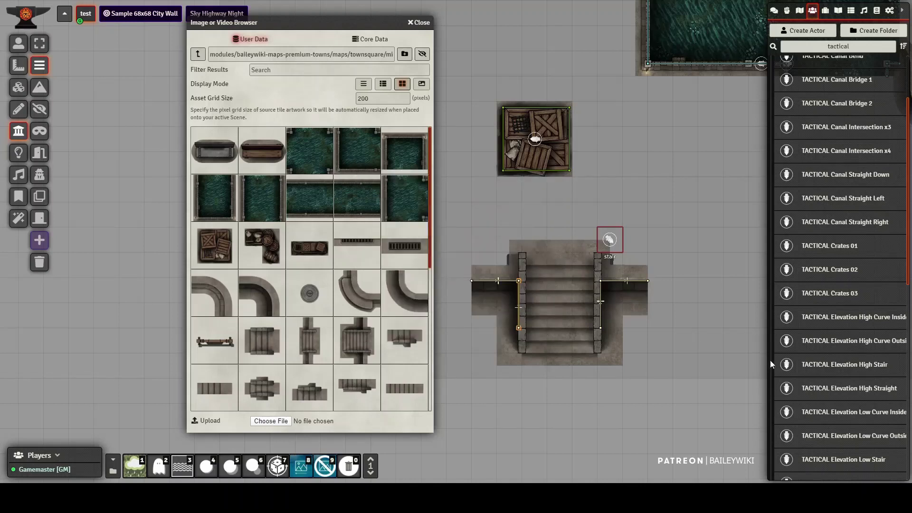
Place the TACTICAL Elevation High Straight prefab, rotate it horizontal, and align it with the high stair's wall stub.
{"action": "left_click_drag", "start_coordinate": [754, 357], "coordinate": [620, 289]}
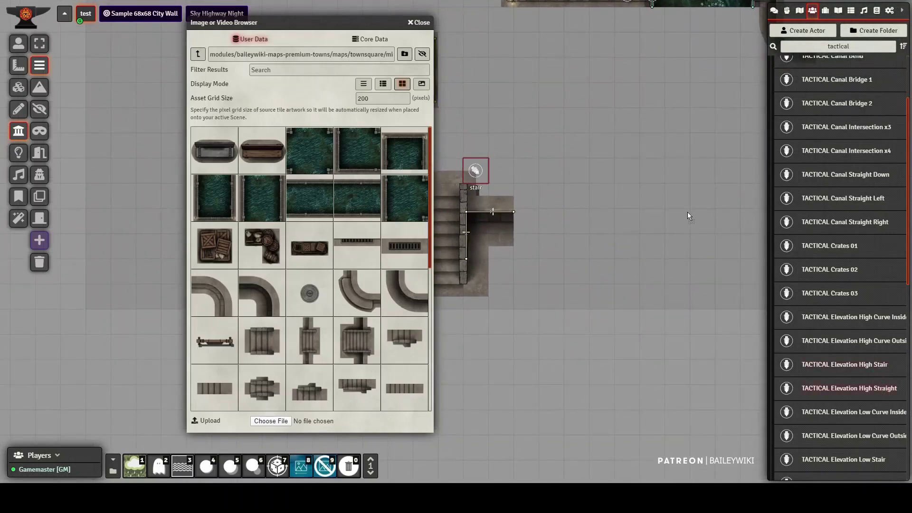
{"action": "left_click_drag", "start_coordinate": [688, 212], "coordinate": [687, 212]}
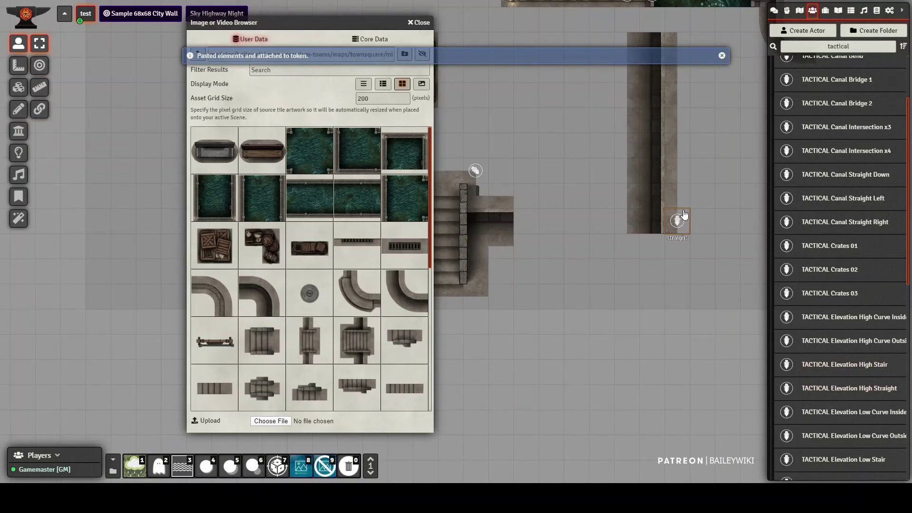
{"action": "scroll", "coordinate": [683, 211], "scroll_direction": "up", "scroll_amount": 2}
{"action": "left_click_drag", "start_coordinate": [676, 215], "coordinate": [651, 196]}
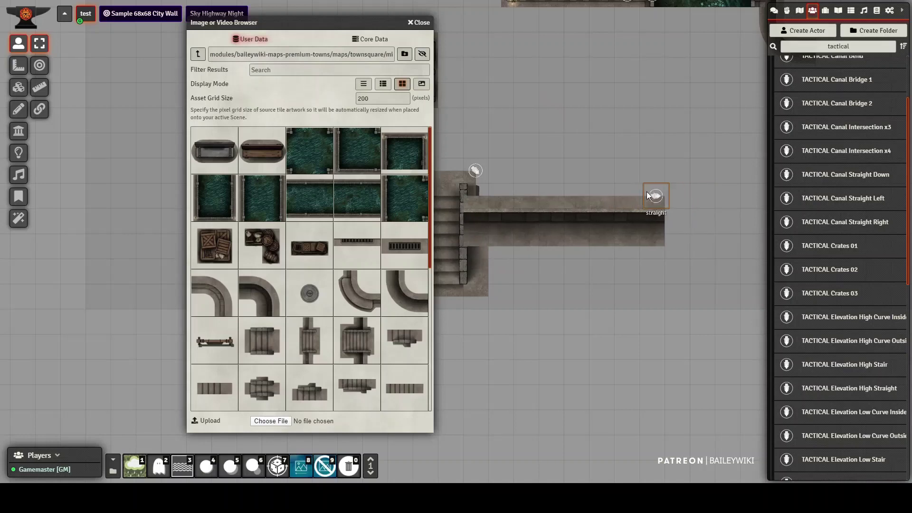
Send the straight wall's tile behind the stair tile, and slide its token closer to the stair so the pieces overlap.
{"action": "left_click", "coordinate": [18, 87]}
{"action": "left_click", "coordinate": [532, 221]}
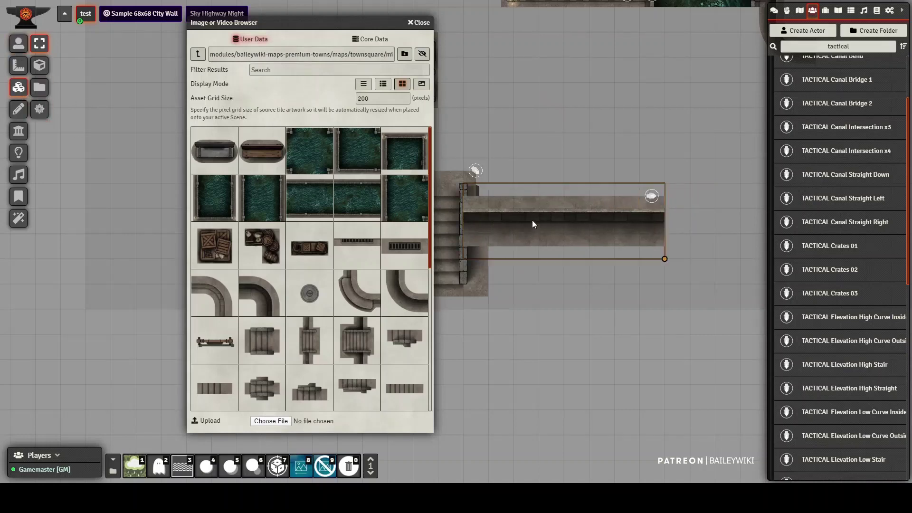
{"action": "right_click", "coordinate": [532, 219]}
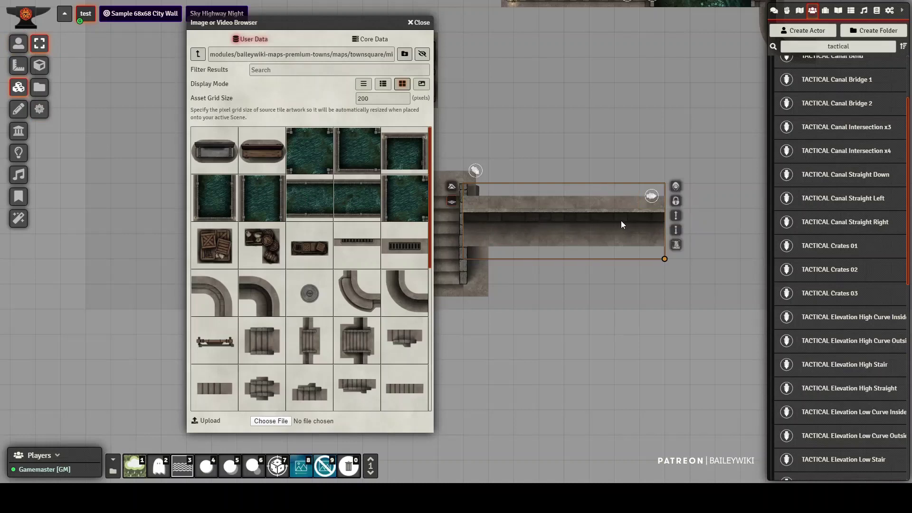
{"action": "left_click", "coordinate": [676, 231]}
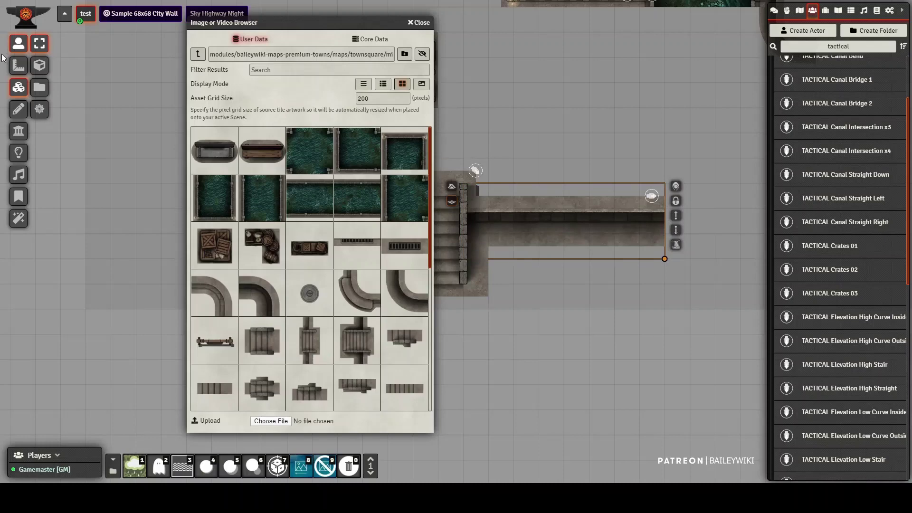
{"action": "left_click", "coordinate": [18, 43]}
{"action": "left_click_drag", "start_coordinate": [651, 195], "coordinate": [608, 204]}
{"action": "left_click_drag", "start_coordinate": [572, 277], "coordinate": [668, 222]}
{"action": "left_click_drag", "start_coordinate": [702, 277], "coordinate": [630, 266]}
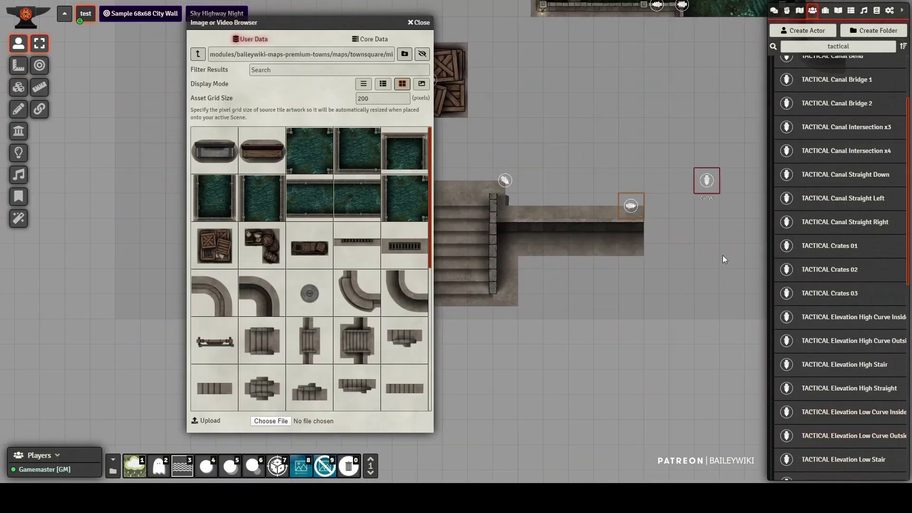
{"action": "key", "text": "ctrl+v"}
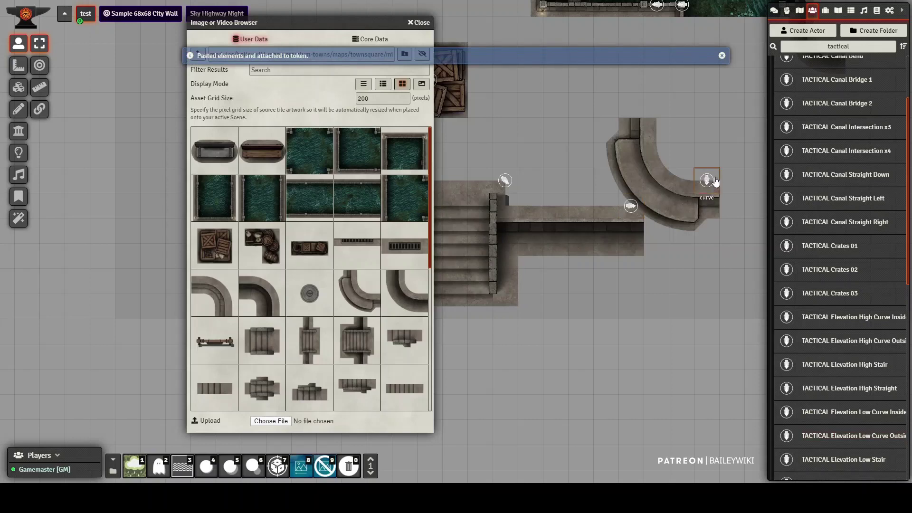
{"action": "key", "text": "Delete"}
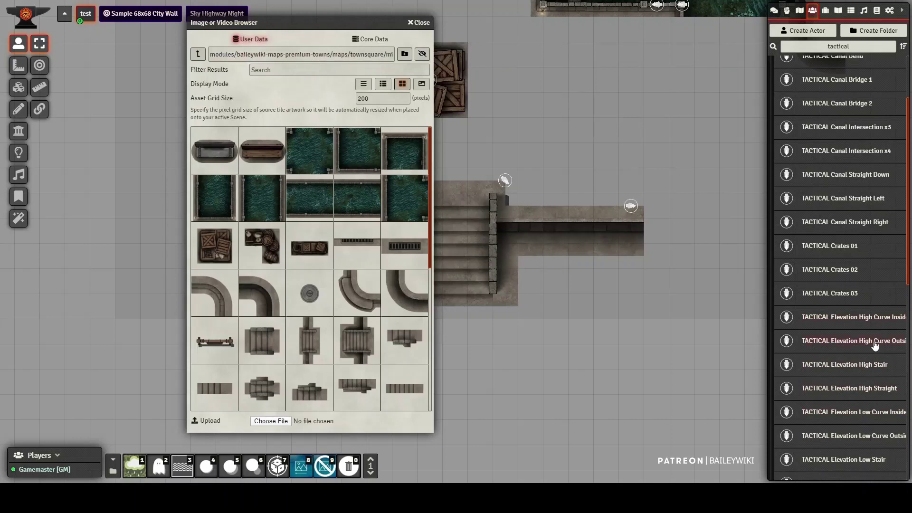
Place a TACTICAL high-elevation curve, rotate it, and join it to the free end of the straight wall.
{"action": "key", "text": "ctrl+v"}
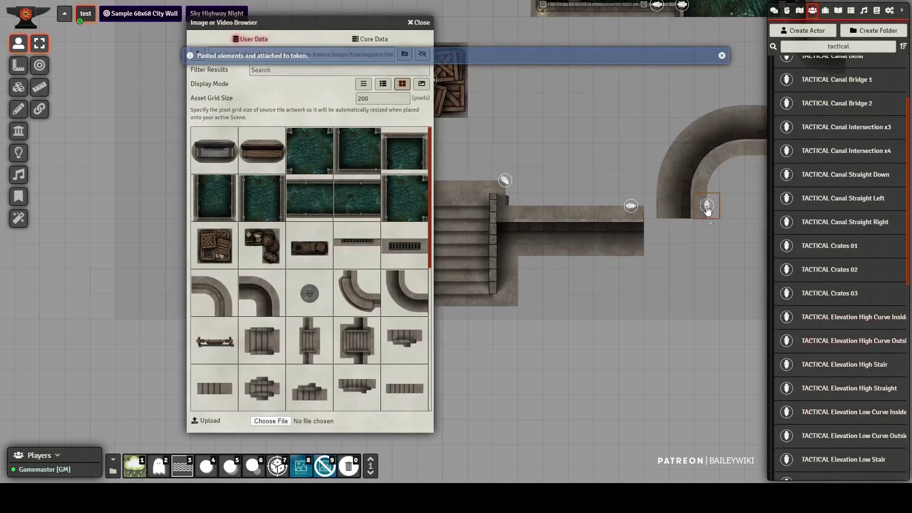
{"action": "scroll", "coordinate": [710, 202], "scroll_direction": "up", "scroll_amount": 1}
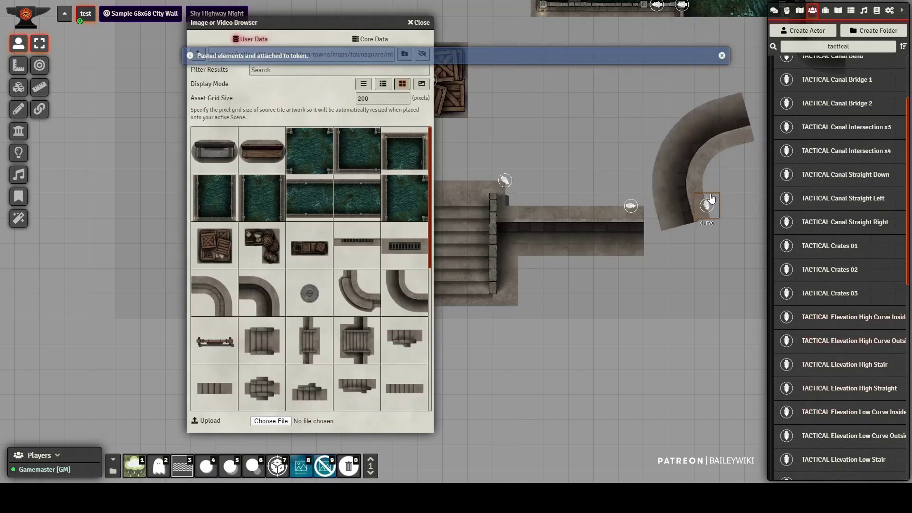
{"action": "scroll", "coordinate": [709, 205], "scroll_direction": "up", "scroll_amount": 1}
{"action": "scroll", "coordinate": [707, 205], "scroll_direction": "up", "scroll_amount": 4}
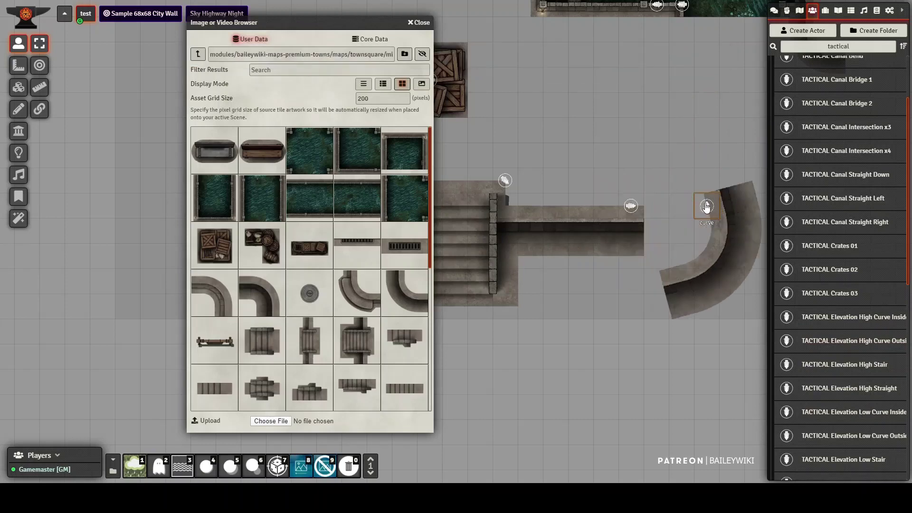
{"action": "scroll", "coordinate": [707, 206], "scroll_direction": "up", "scroll_amount": 1}
{"action": "left_click_drag", "start_coordinate": [723, 150], "coordinate": [702, 154]}
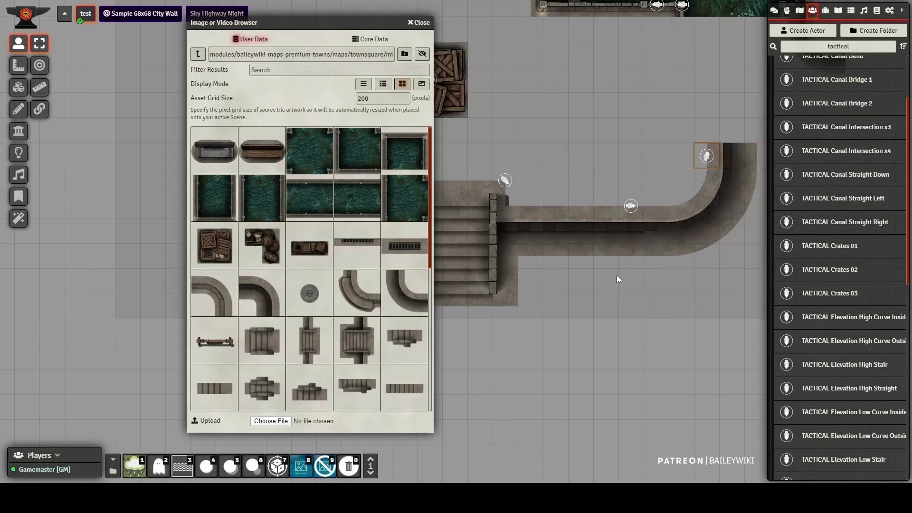
Display the wall segments attached to the assembled stair, straight and curve pieces and examine how they line up.
{"action": "left_click_drag", "start_coordinate": [617, 275], "coordinate": [602, 234]}
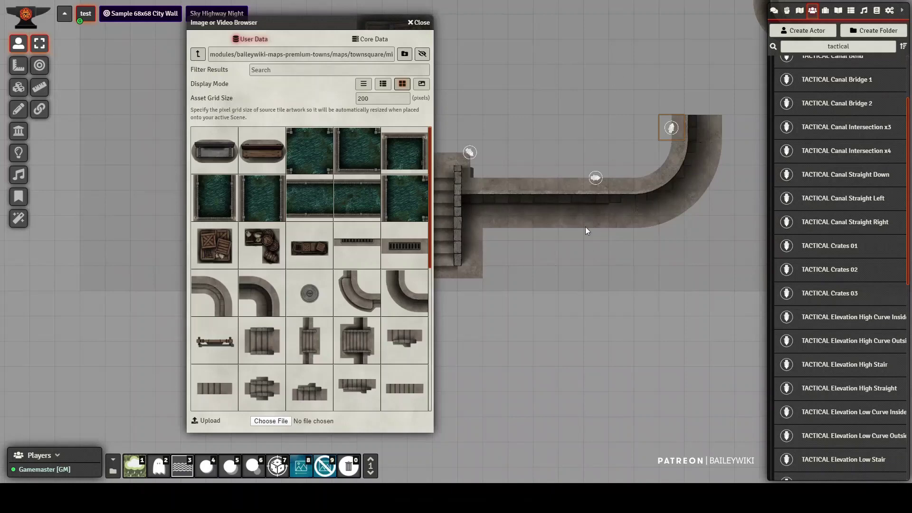
{"action": "scroll", "coordinate": [580, 239], "scroll_direction": "down", "scroll_amount": 7}
{"action": "left_click_drag", "start_coordinate": [560, 245], "coordinate": [655, 259]}
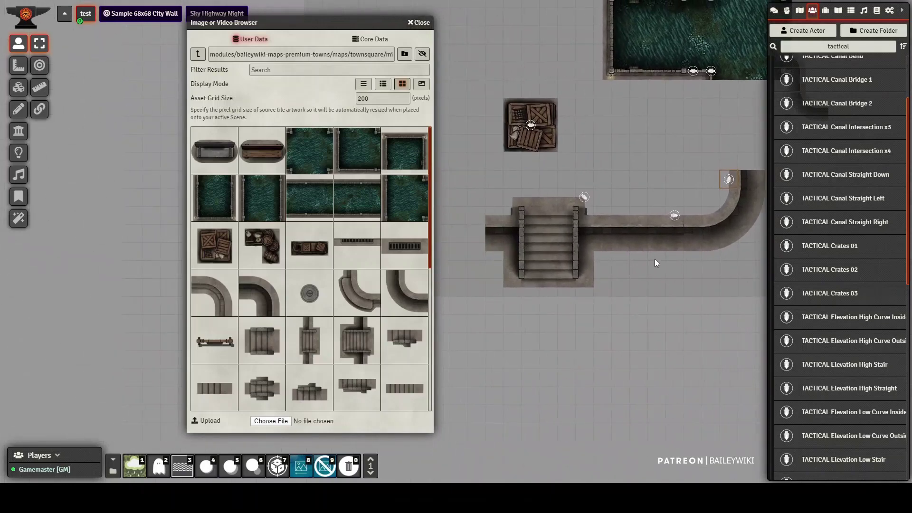
{"action": "left_click", "coordinate": [19, 130]}
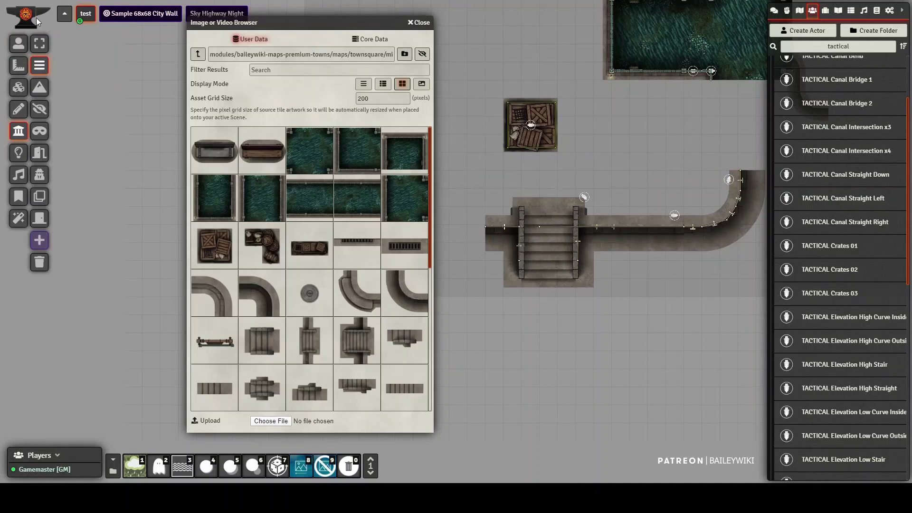
Place the TACTICAL Garbage01 prefab above the straight wall and the TACTICAL Manhole Closed prefab above and left of the crates.
{"action": "left_click", "coordinate": [19, 43]}
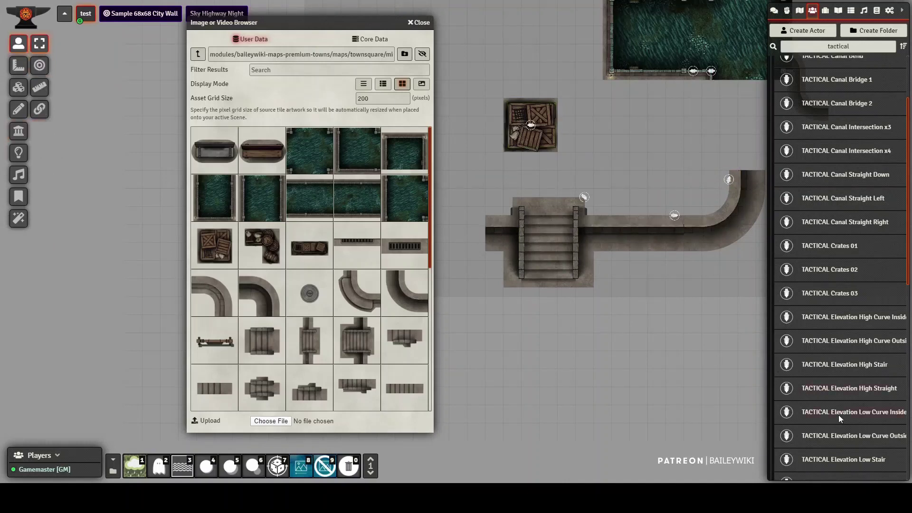
{"action": "scroll", "coordinate": [838, 413], "scroll_direction": "down", "scroll_amount": 2}
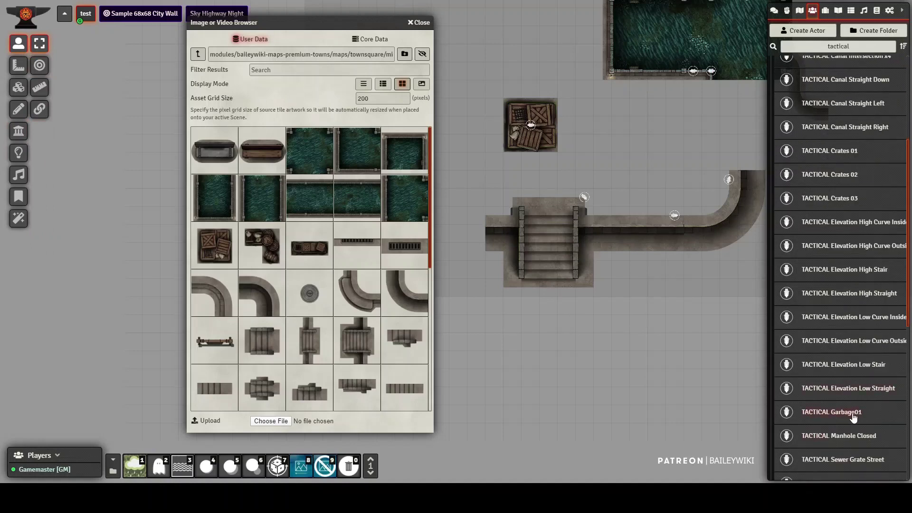
{"action": "key", "text": "ctrl+v"}
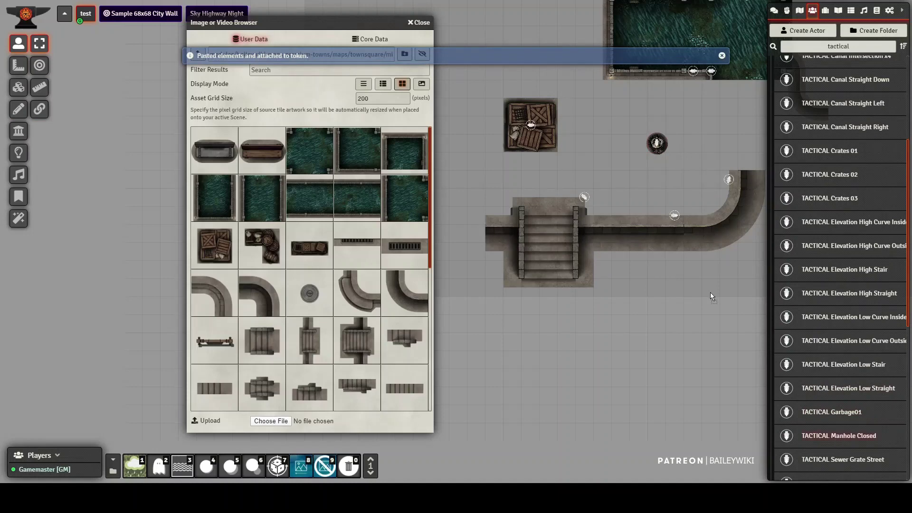
{"action": "left_click_drag", "start_coordinate": [492, 23], "coordinate": [492, 22]}
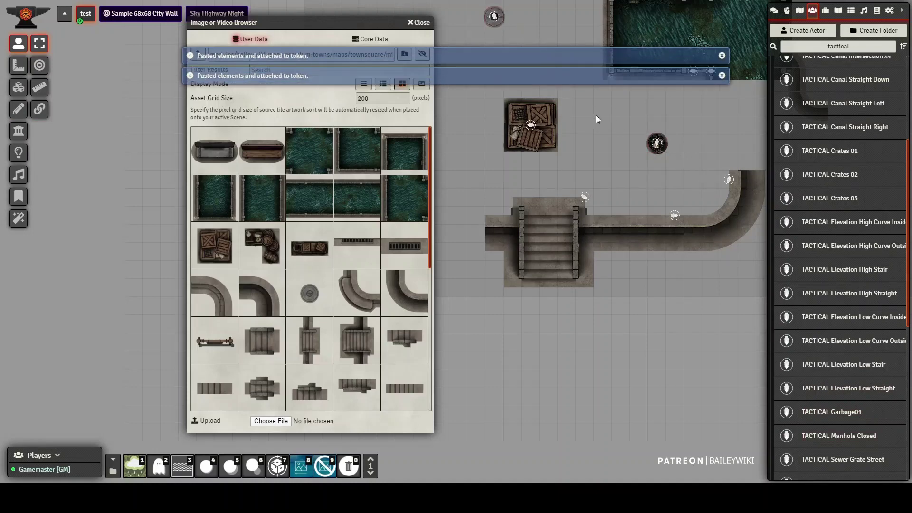
Examine the manhole's tile configuration and close it without changes.
{"action": "left_click_drag", "start_coordinate": [596, 115], "coordinate": [708, 228]}
{"action": "scroll", "coordinate": [687, 144], "scroll_direction": "up", "scroll_amount": 8}
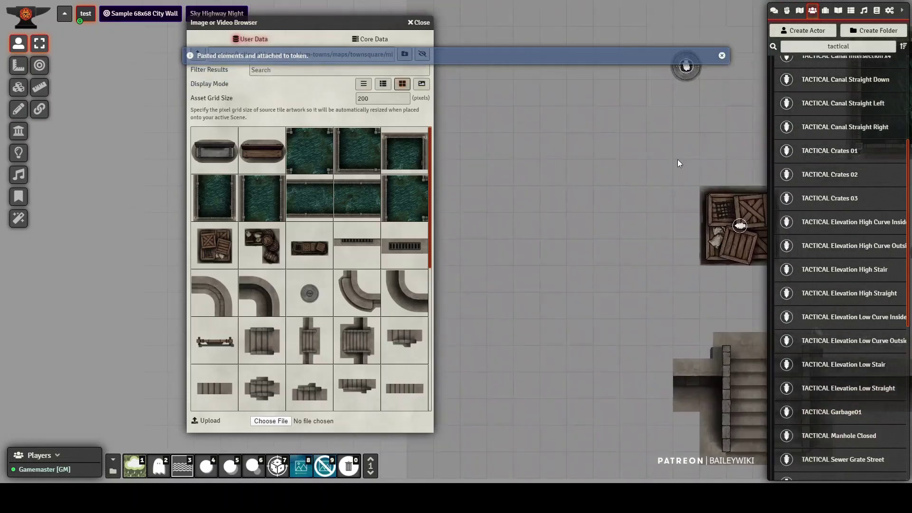
{"action": "left_click_drag", "start_coordinate": [678, 159], "coordinate": [556, 284]}
{"action": "scroll", "coordinate": [656, 268], "scroll_direction": "up", "scroll_amount": 3}
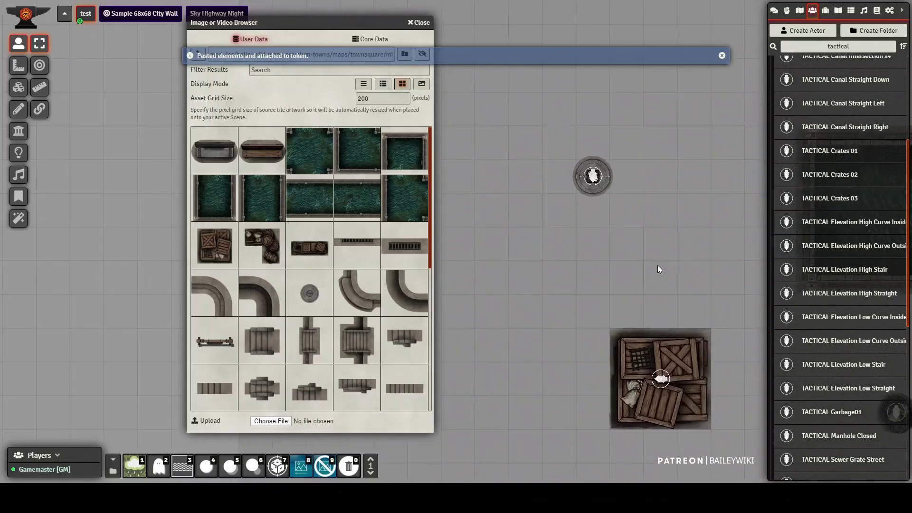
{"action": "left_click_drag", "start_coordinate": [639, 284], "coordinate": [592, 317]}
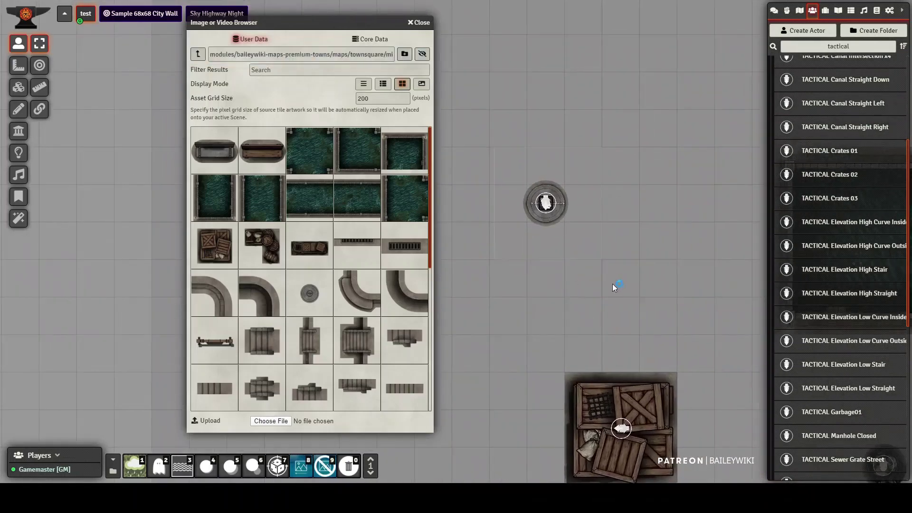
{"action": "scroll", "coordinate": [612, 284], "scroll_direction": "up", "scroll_amount": 4}
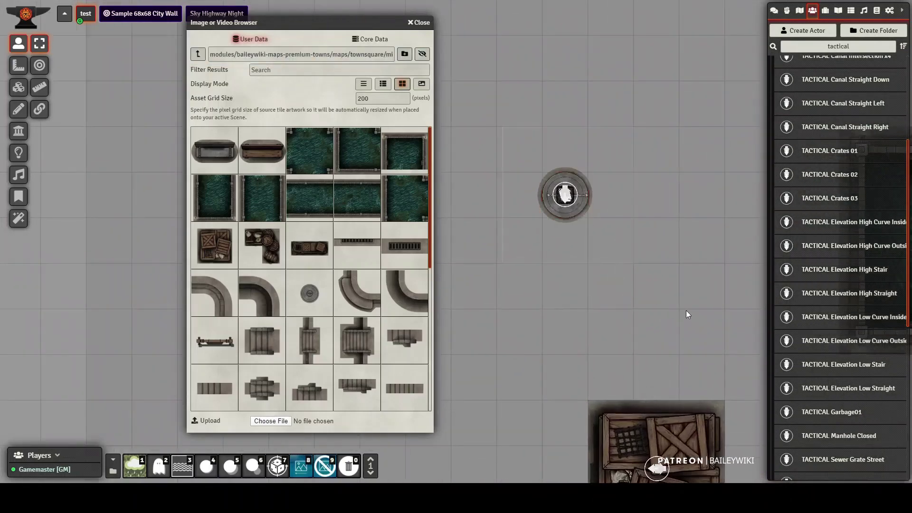
{"action": "scroll", "coordinate": [675, 300], "scroll_direction": "up", "scroll_amount": 1}
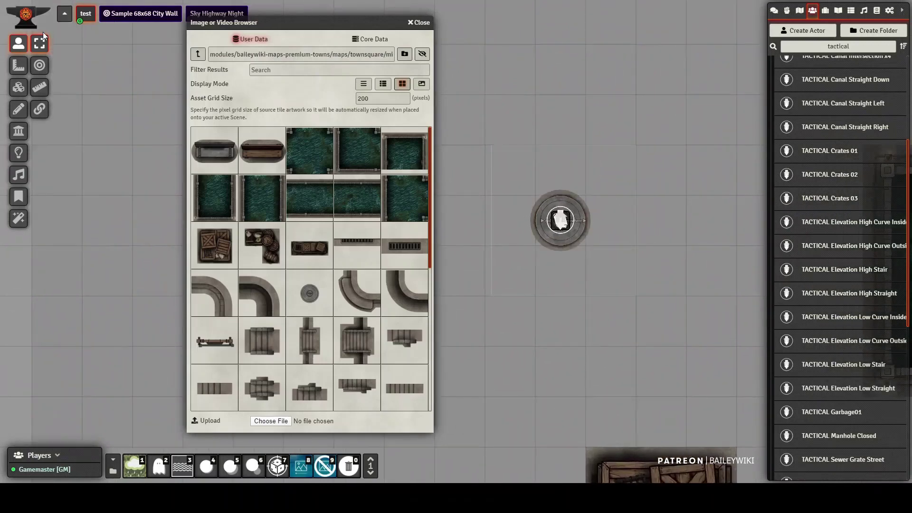
{"action": "left_click", "coordinate": [18, 87]}
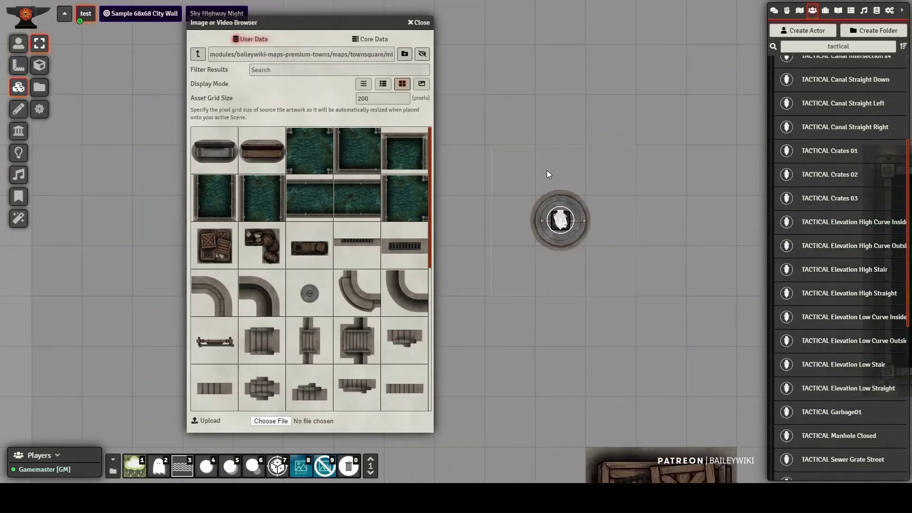
{"action": "double_click", "coordinate": [547, 170]}
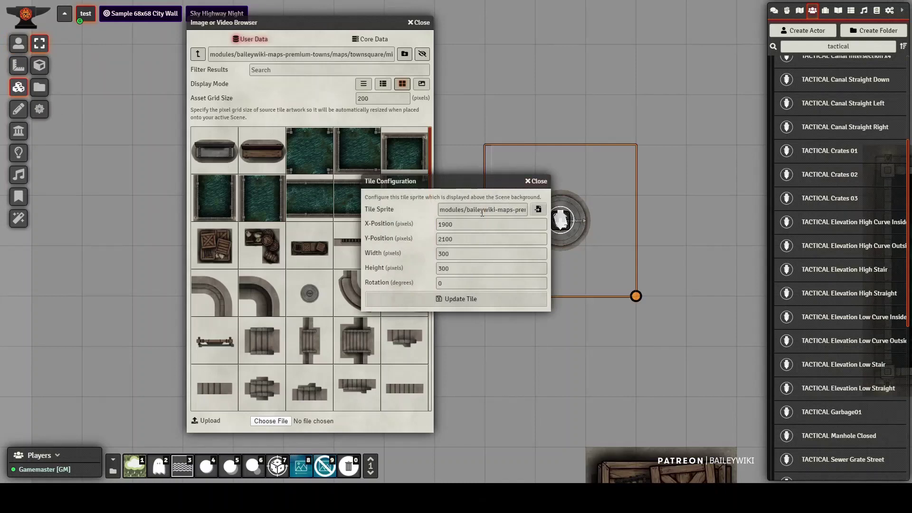
{"action": "key", "text": "Escape"}
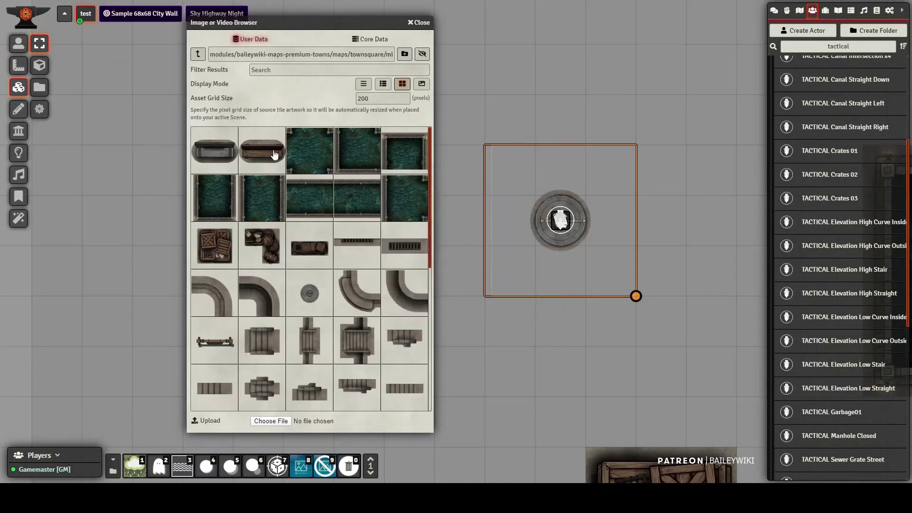
Examine the Multilevel teleport settings in the configuration of the drawing around the manhole.
{"action": "left_click", "coordinate": [19, 110]}
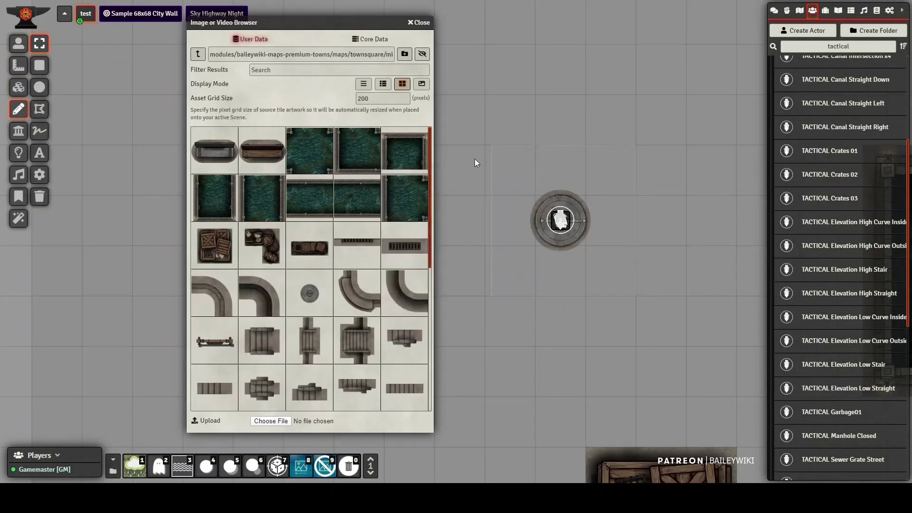
{"action": "double_click", "coordinate": [571, 161]}
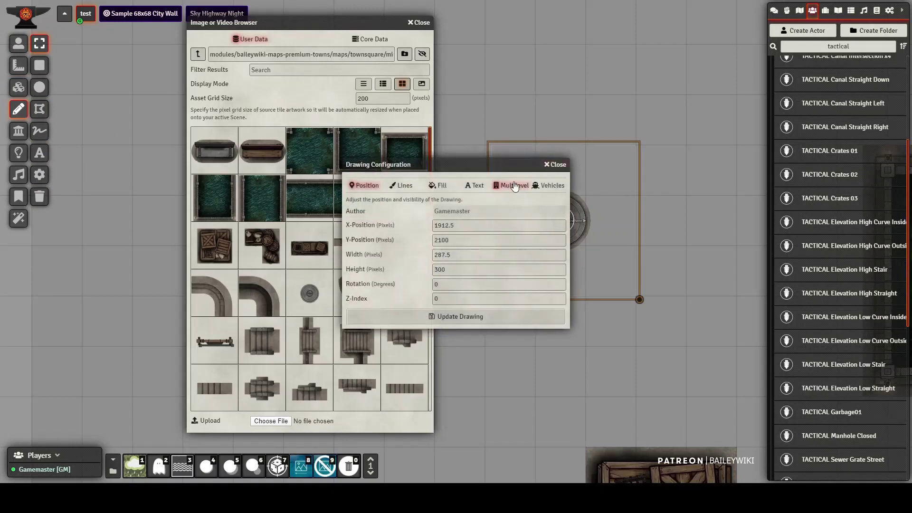
{"action": "left_click", "coordinate": [509, 185]}
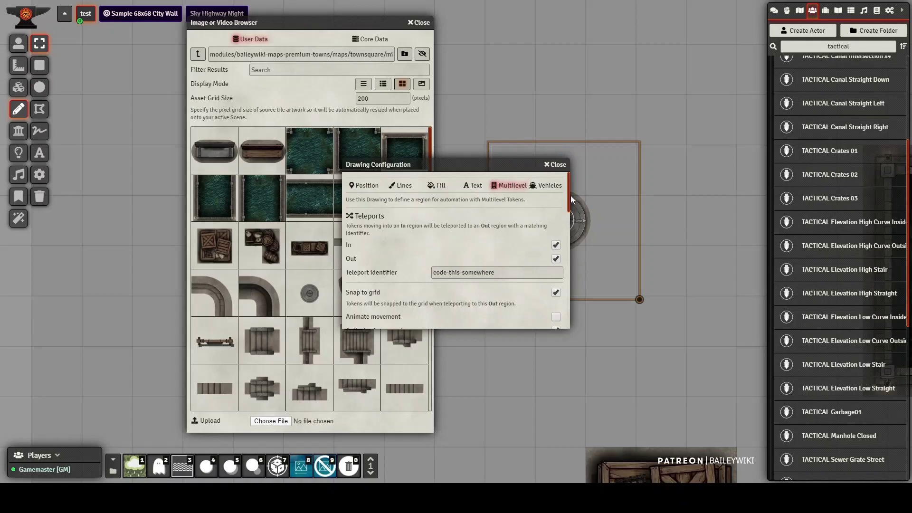
{"action": "left_click_drag", "start_coordinate": [569, 190], "coordinate": [566, 211]}
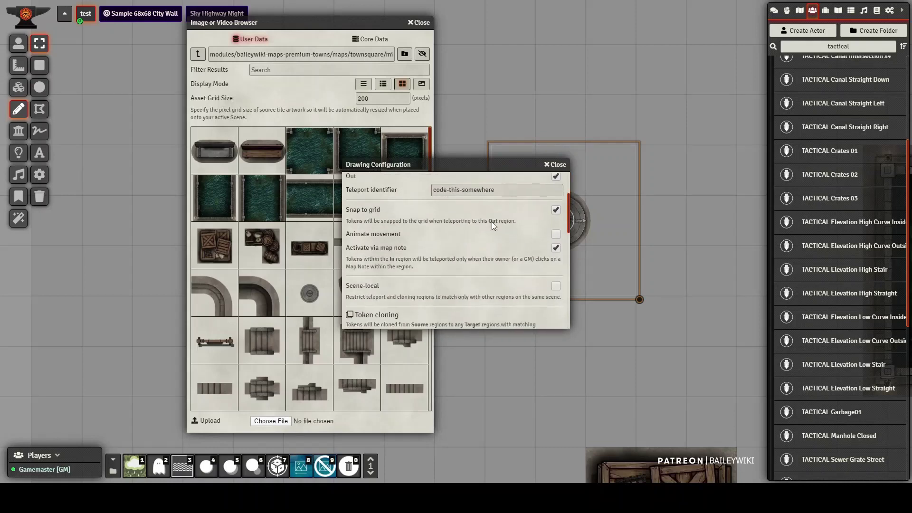
{"action": "left_click", "coordinate": [555, 165]}
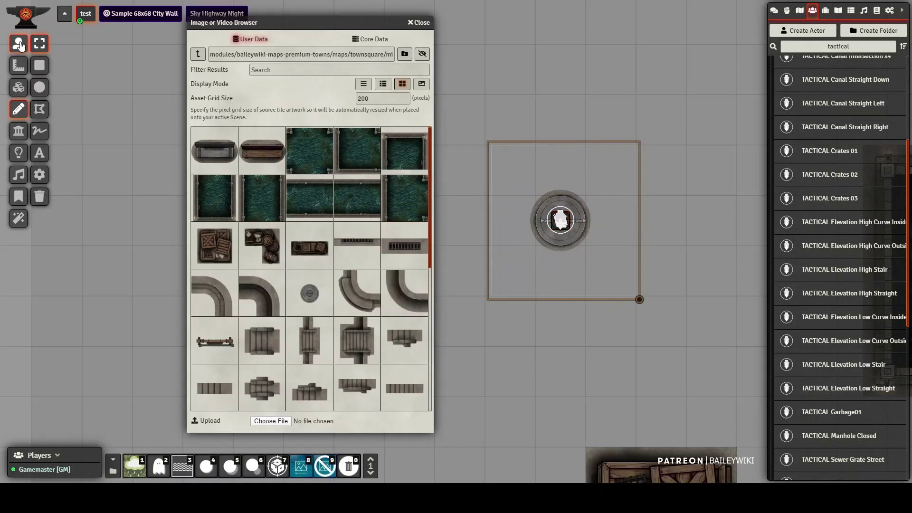
Place the TACTICAL Sewer Grate Street prefab on the map just below the manhole.
{"action": "left_click", "coordinate": [19, 44]}
{"action": "scroll", "coordinate": [843, 395], "scroll_direction": "down", "scroll_amount": 3}
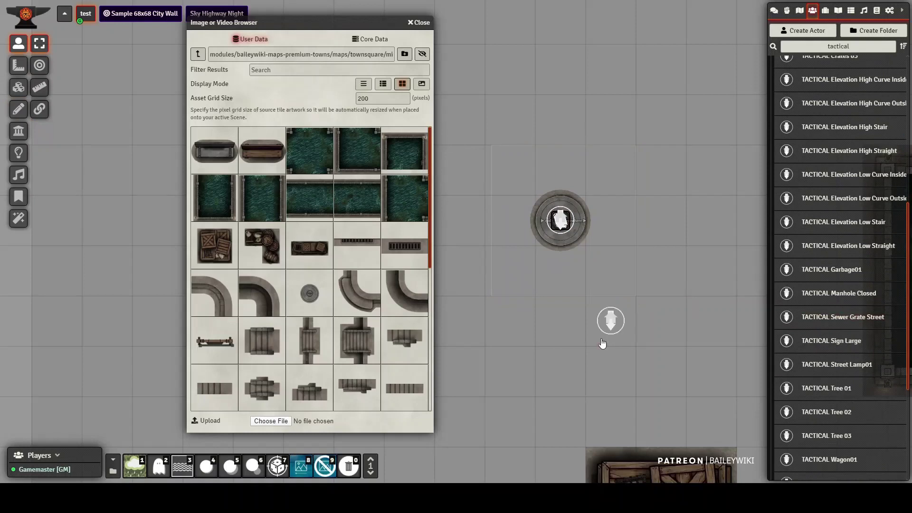
{"action": "key", "text": "ctrl+v"}
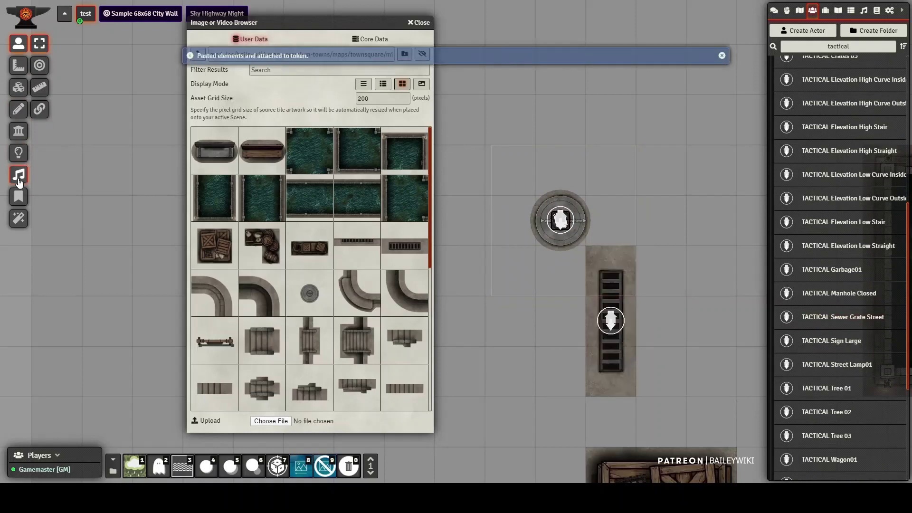
Place a TACTICAL tree prefab on the map above and to the right of the manhole.
{"action": "left_click", "coordinate": [19, 182]}
{"action": "left_click", "coordinate": [19, 44]}
{"action": "left_click", "coordinate": [609, 304]}
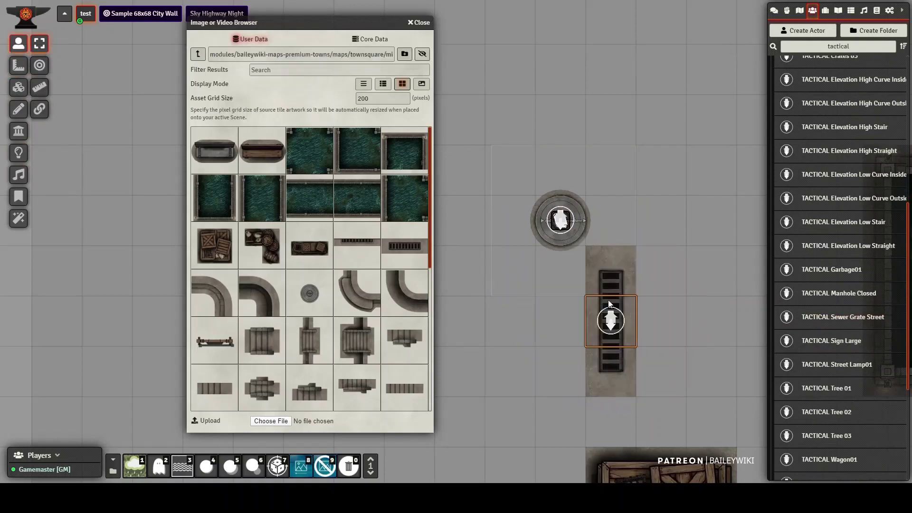
{"action": "left_click_drag", "start_coordinate": [609, 300], "coordinate": [575, 246]}
{"action": "left_click", "coordinate": [474, 227]}
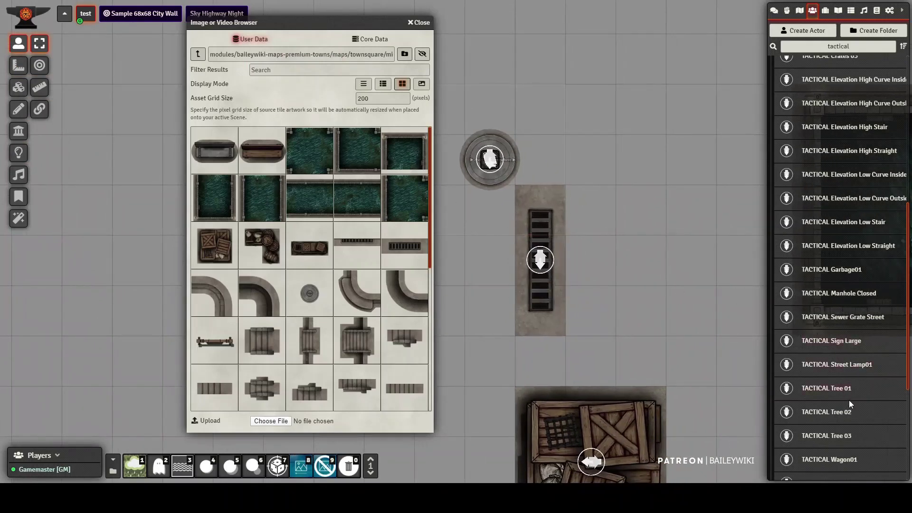
{"action": "left_click_drag", "start_coordinate": [848, 400], "coordinate": [650, 63]}
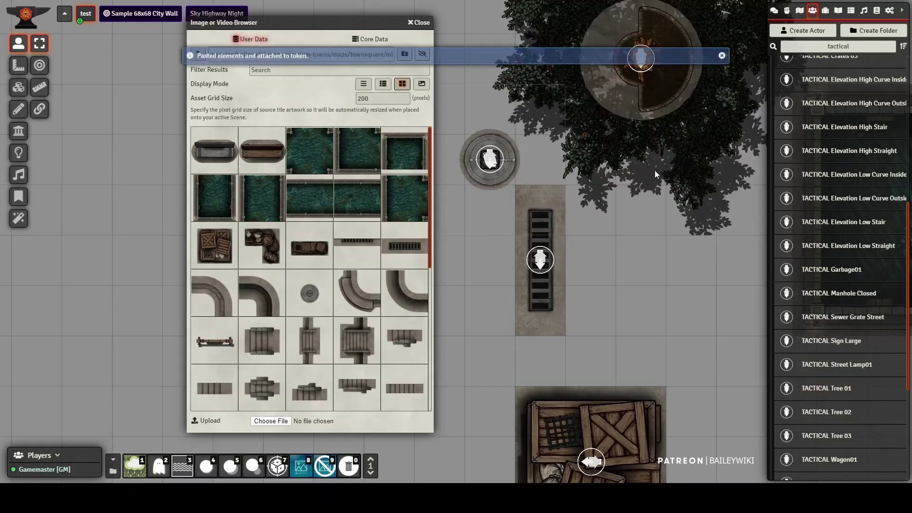
{"action": "left_click_drag", "start_coordinate": [654, 170], "coordinate": [614, 314]}
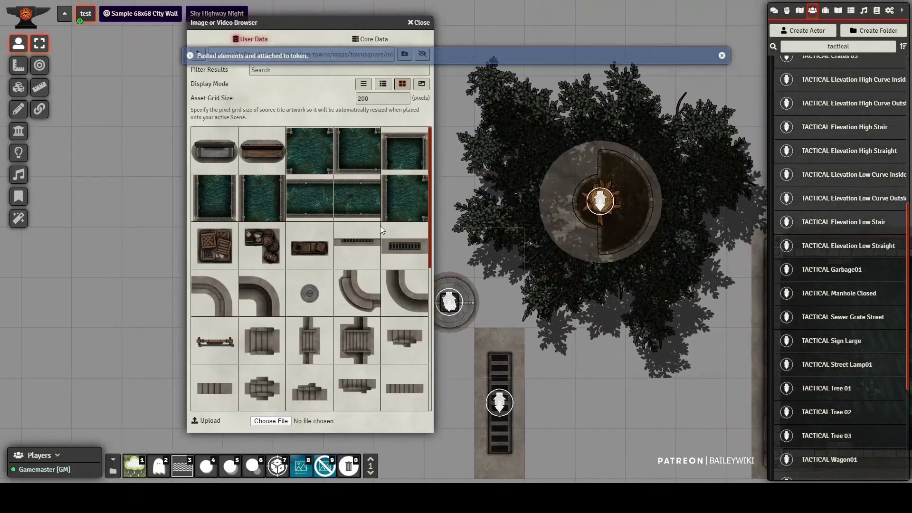
Examine the tiles and walls attached to the tree prefab.
{"action": "left_click", "coordinate": [26, 93]}
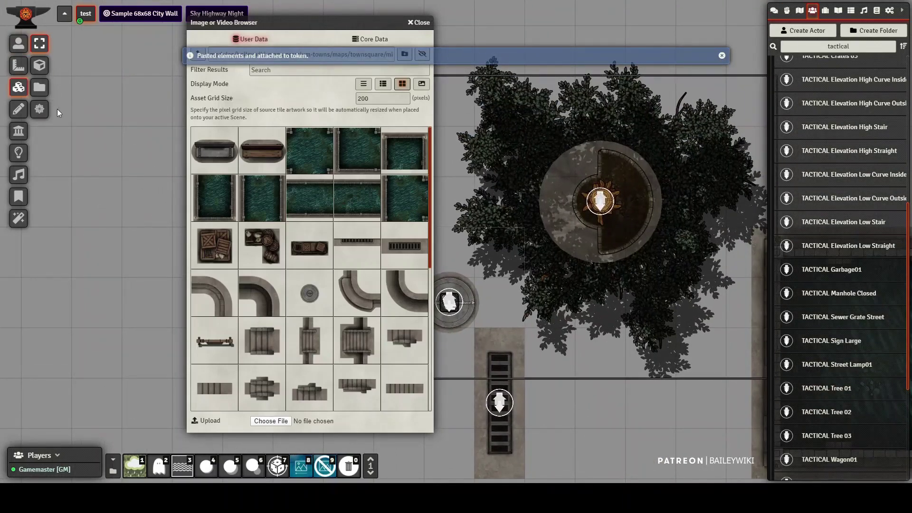
{"action": "left_click", "coordinate": [18, 130]}
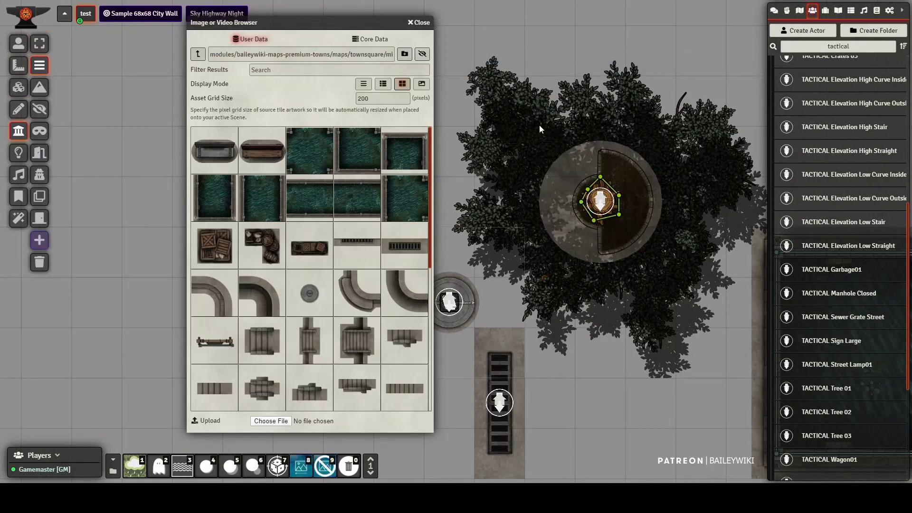
{"action": "left_click", "coordinate": [19, 108]}
{"action": "left_click", "coordinate": [18, 89]}
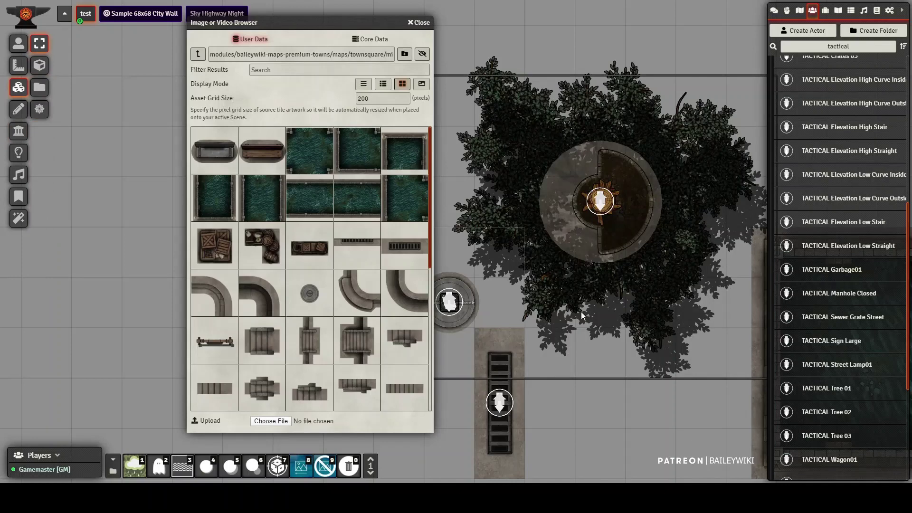
{"action": "left_click_drag", "start_coordinate": [676, 420], "coordinate": [605, 397]}
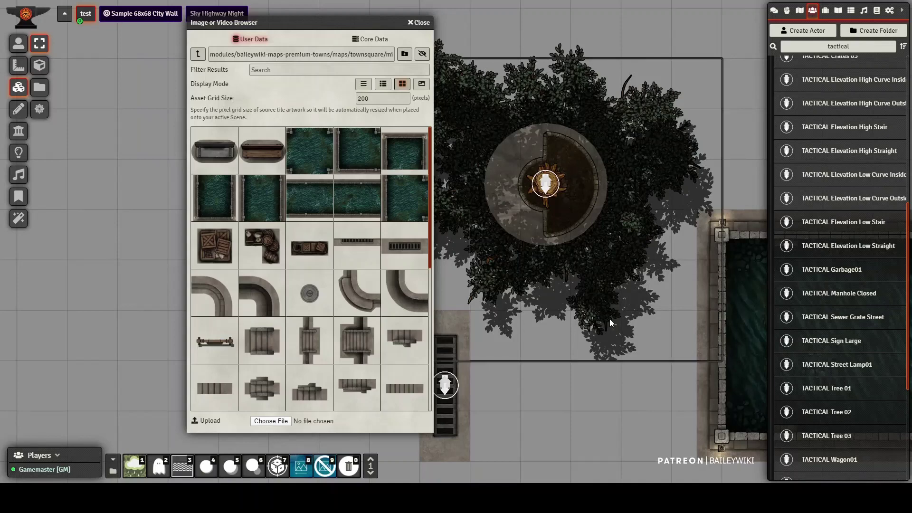
Place the TACTICAL Wagon01 prefab above and left of the tree, and check its attached walls.
{"action": "scroll", "coordinate": [609, 375], "scroll_direction": "down", "scroll_amount": 7}
{"action": "left_click_drag", "start_coordinate": [564, 342], "coordinate": [731, 342]}
{"action": "scroll", "coordinate": [855, 387], "scroll_direction": "down", "scroll_amount": 4}
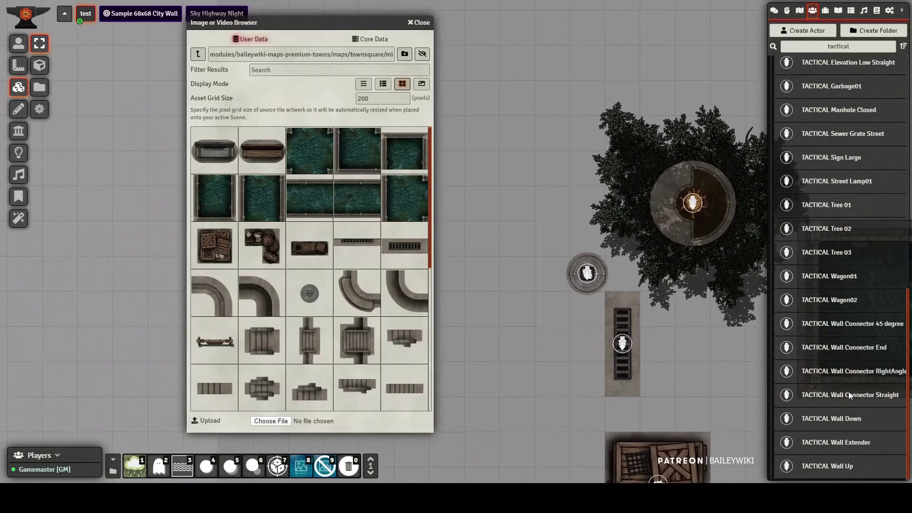
{"action": "left_click_drag", "start_coordinate": [847, 281], "coordinate": [552, 59]}
{"action": "left_click_drag", "start_coordinate": [666, 451], "coordinate": [657, 386]}
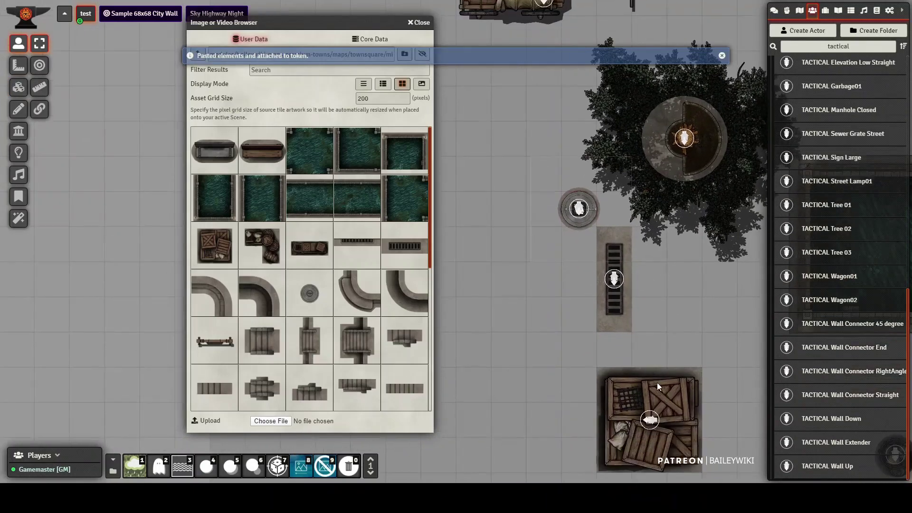
{"action": "left_click_drag", "start_coordinate": [642, 290], "coordinate": [660, 382]}
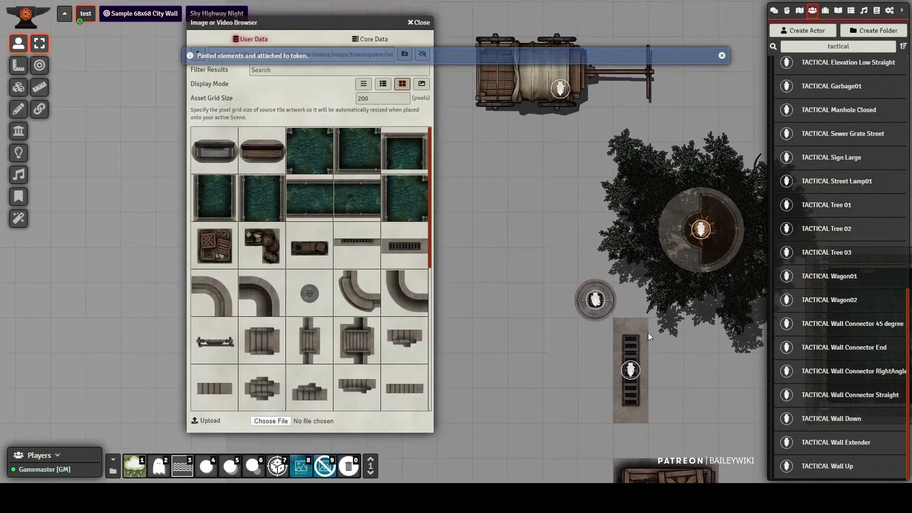
{"action": "left_click", "coordinate": [18, 136]}
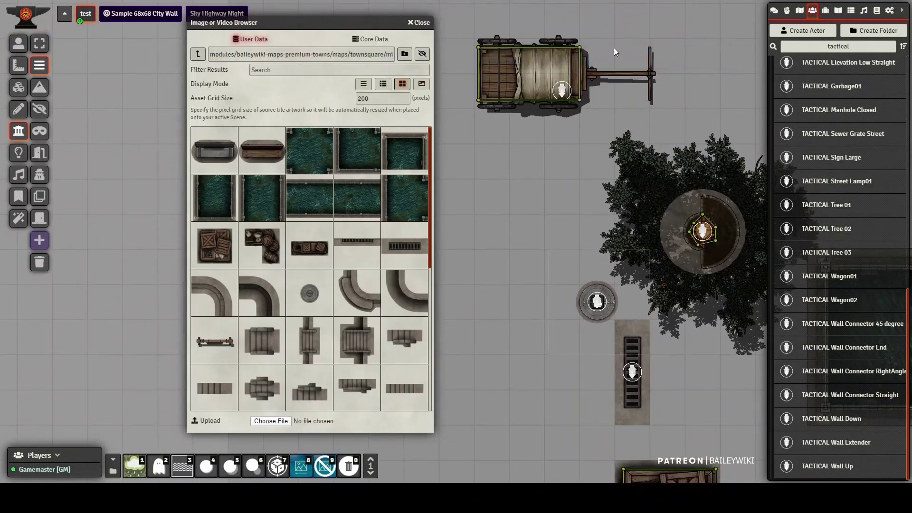
{"action": "left_click", "coordinate": [19, 44]}
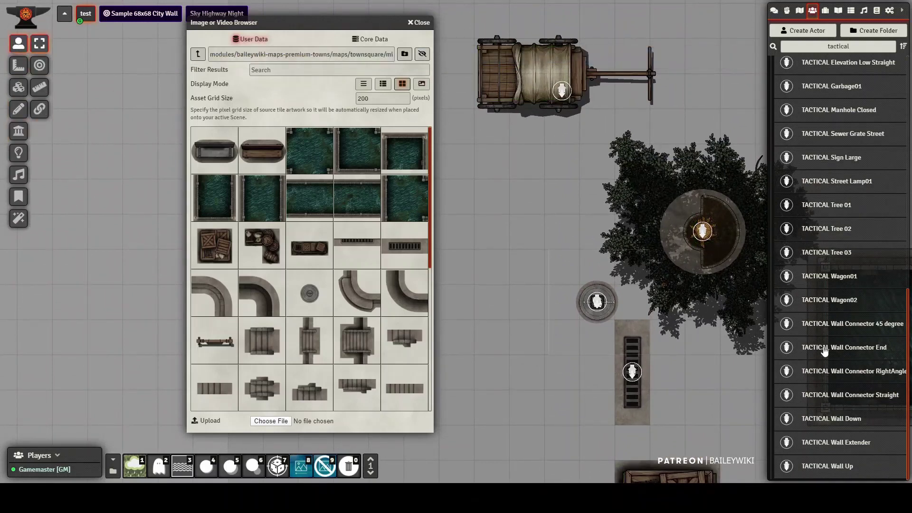
Place the TACTICAL Wall Up prefab to the right of the pond and shift it slightly up and right.
{"action": "scroll", "coordinate": [679, 359], "scroll_direction": "down", "scroll_amount": 16}
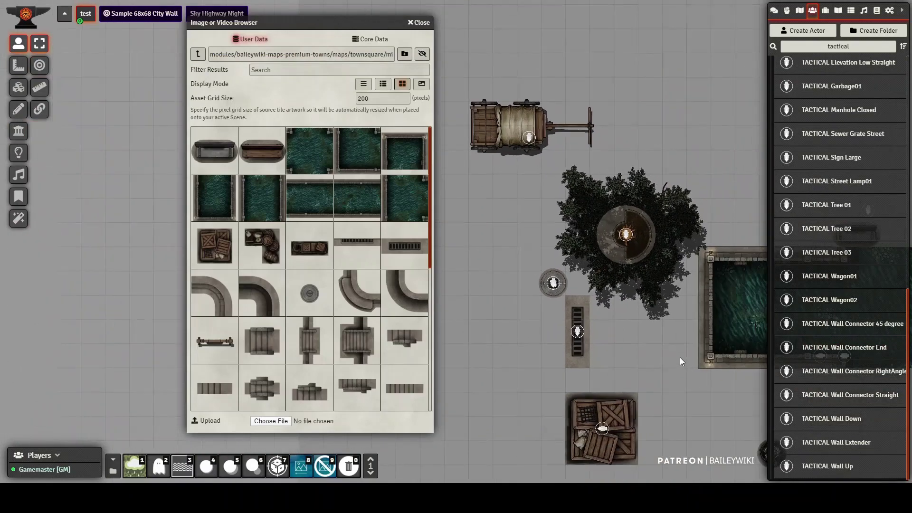
{"action": "left_click_drag", "start_coordinate": [620, 332], "coordinate": [393, 231]}
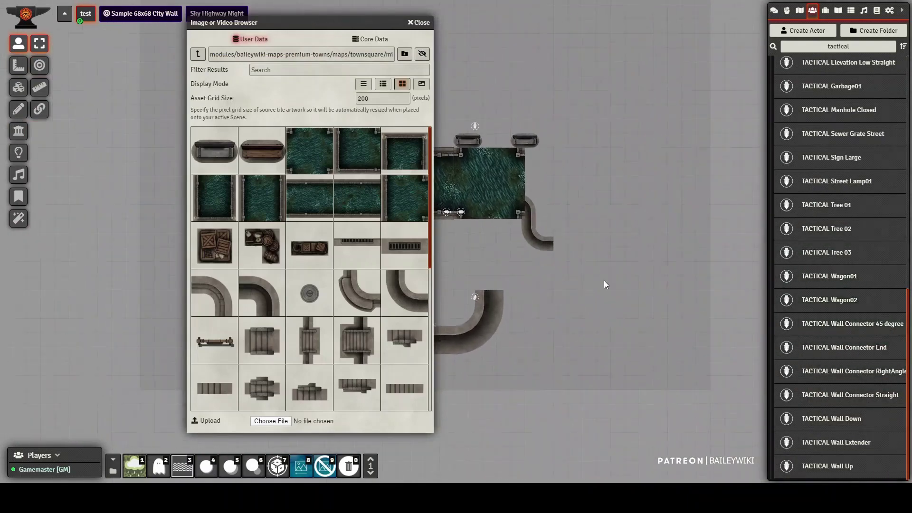
{"action": "left_click_drag", "start_coordinate": [603, 280], "coordinate": [550, 301]}
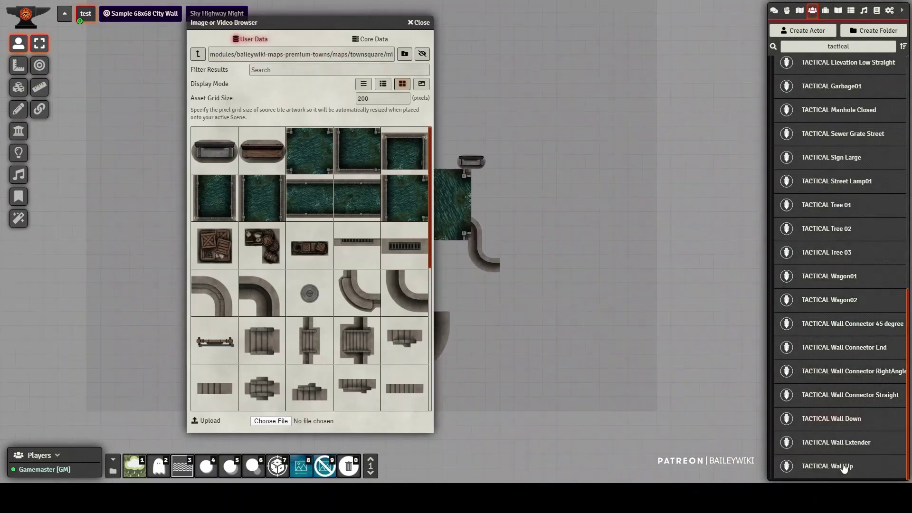
{"action": "left_click_drag", "start_coordinate": [843, 467], "coordinate": [626, 255]}
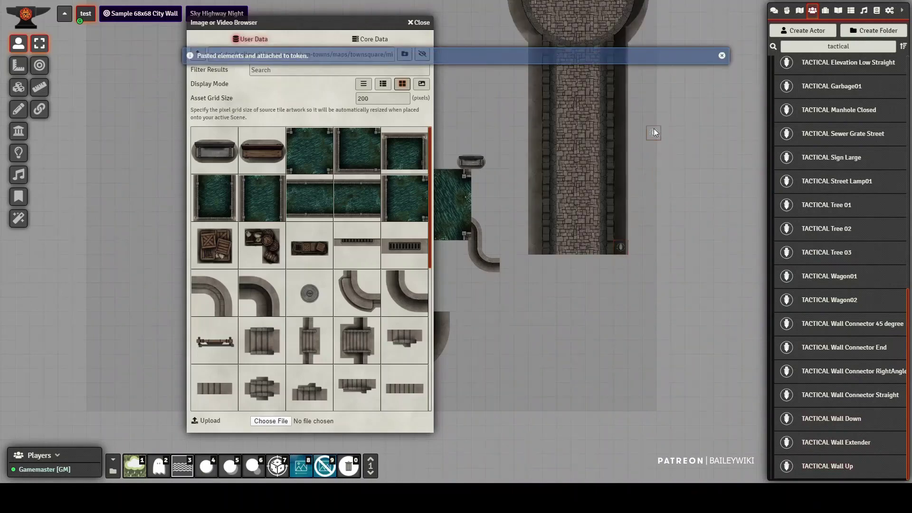
{"action": "left_click_drag", "start_coordinate": [653, 128], "coordinate": [654, 129]}
{"action": "left_click_drag", "start_coordinate": [687, 213], "coordinate": [678, 252]}
{"action": "left_click_drag", "start_coordinate": [651, 192], "coordinate": [648, 266]}
{"action": "left_click_drag", "start_coordinate": [690, 377], "coordinate": [702, 286]}
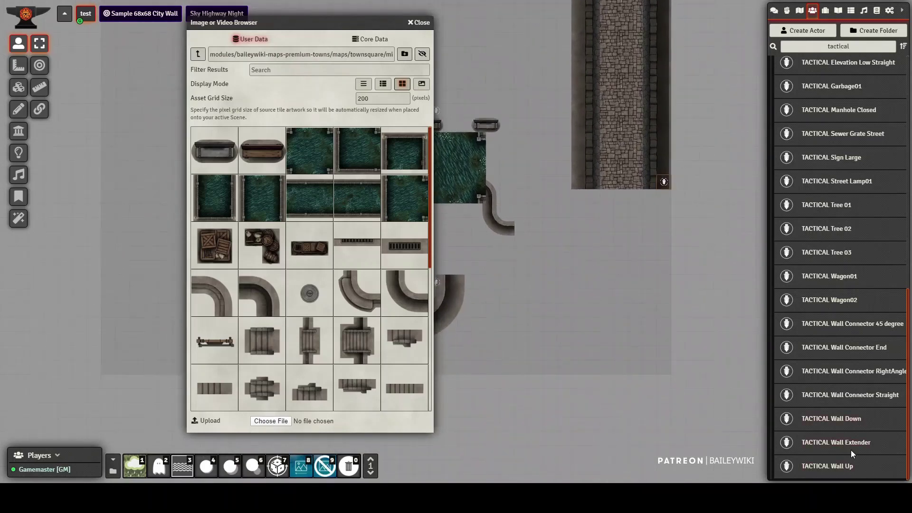
Place the TACTICAL Wall Down prefab directly below the Wall Up section to continue the wall, and check the attached walls.
{"action": "left_click_drag", "start_coordinate": [849, 424], "coordinate": [650, 156]}
{"action": "left_click_drag", "start_coordinate": [667, 198], "coordinate": [707, 131]}
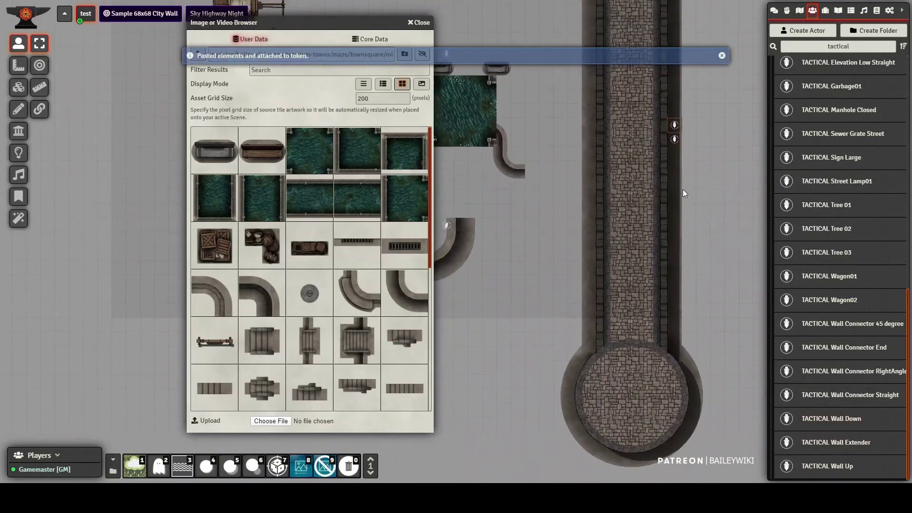
{"action": "left_click", "coordinate": [18, 131]}
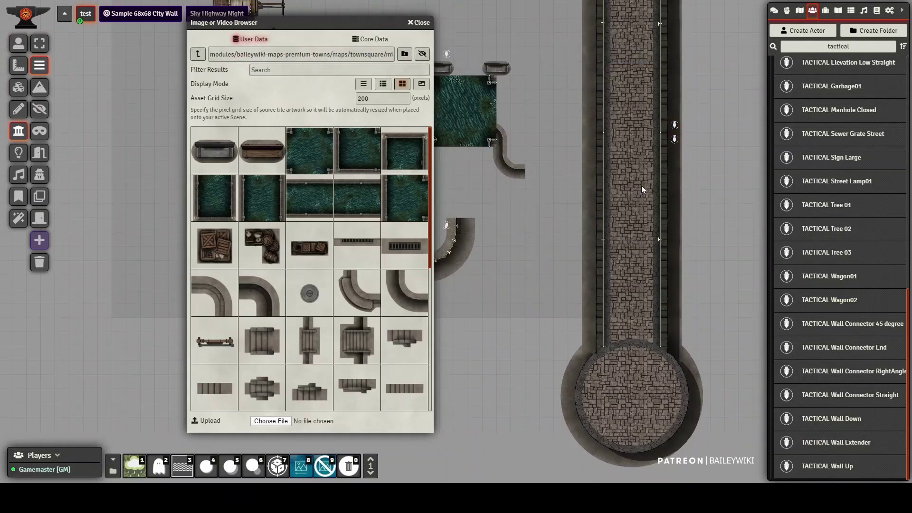
{"action": "left_click", "coordinate": [18, 43]}
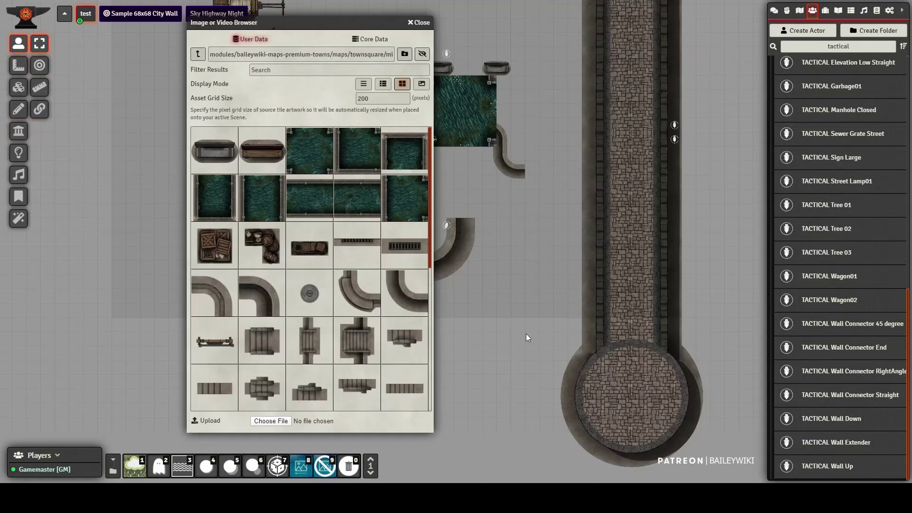
Place a second TACTICAL Wall Up prefab and move it above the pond, left of the vertical wall.
{"action": "left_click_drag", "start_coordinate": [505, 293], "coordinate": [512, 245]}
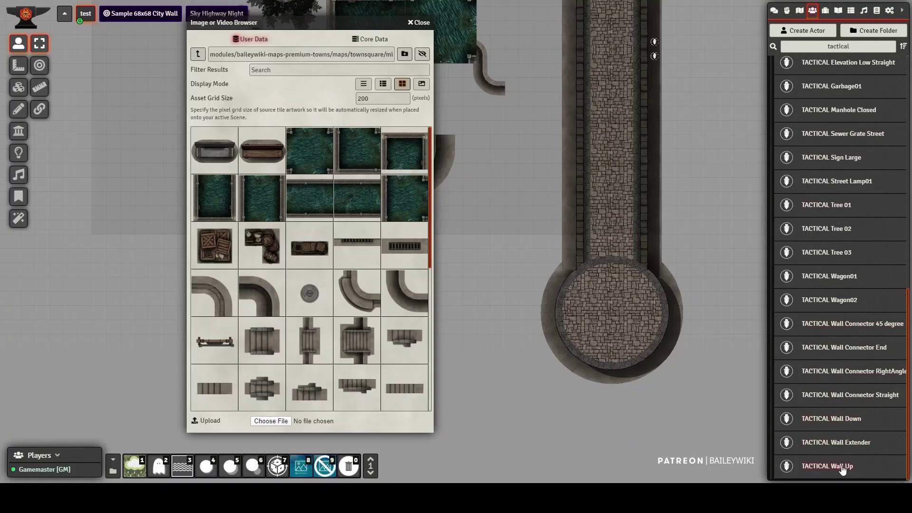
{"action": "key", "text": "ctrl+v"}
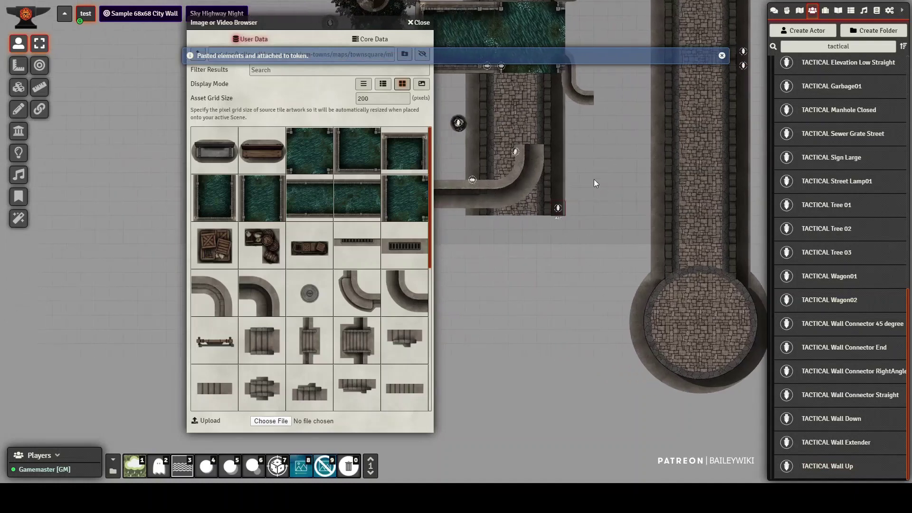
{"action": "left_click_drag", "start_coordinate": [594, 178], "coordinate": [565, 362]}
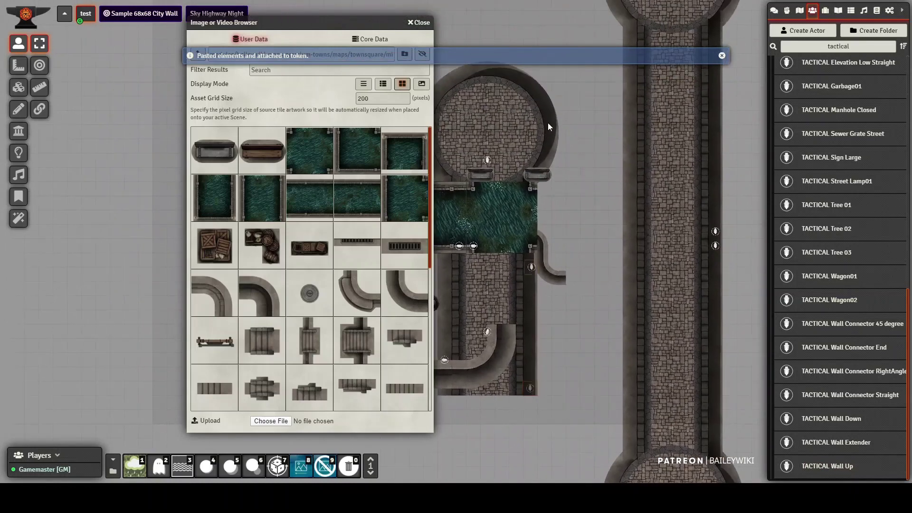
{"action": "left_click_drag", "start_coordinate": [548, 122], "coordinate": [554, 46]}
{"action": "left_click_drag", "start_coordinate": [593, 164], "coordinate": [574, 387]}
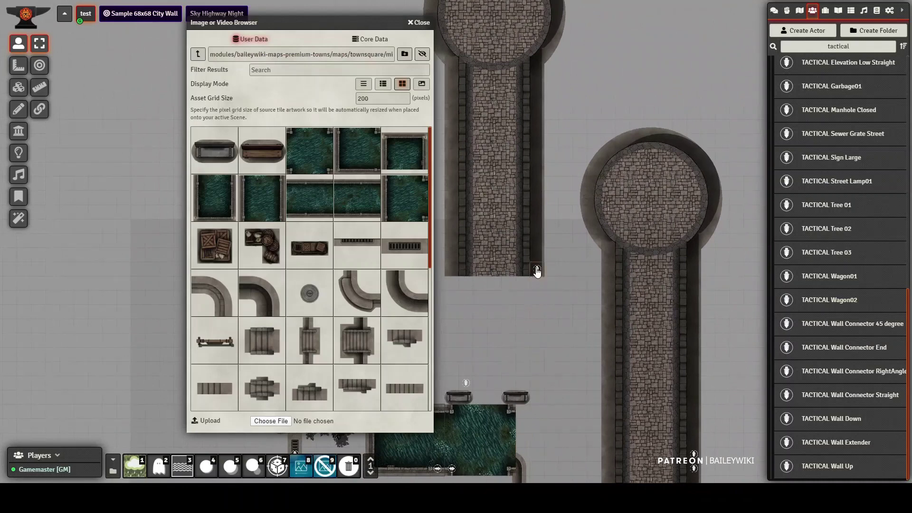
Rotate the second Wall Up section a quarter turn counterclockwise and align its open end with the vertical wall's upper tower.
{"action": "scroll", "coordinate": [535, 268], "scroll_direction": "up", "scroll_amount": 2}
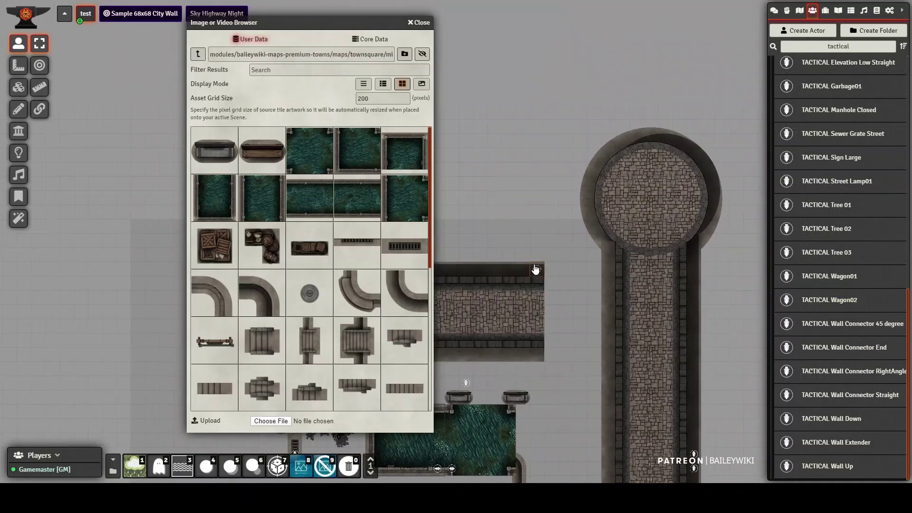
{"action": "left_click_drag", "start_coordinate": [540, 237], "coordinate": [604, 153]}
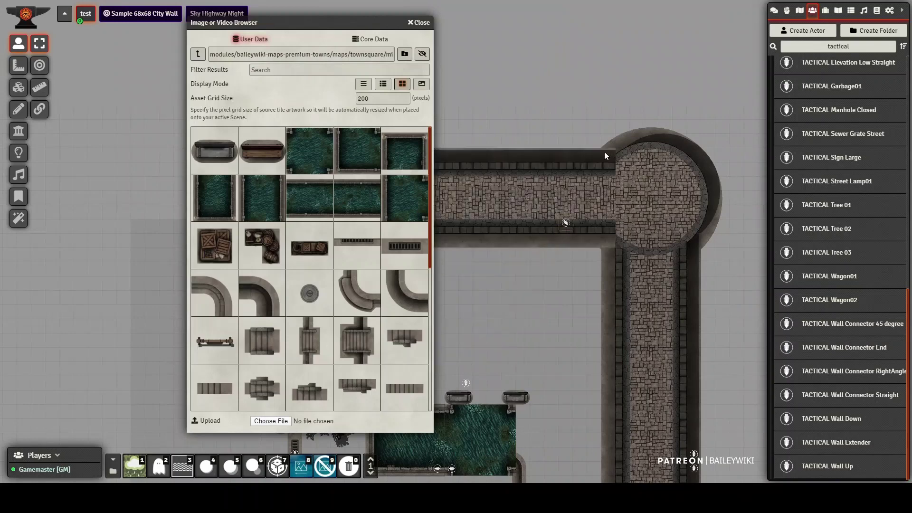
{"action": "left_click_drag", "start_coordinate": [554, 298], "coordinate": [593, 314]}
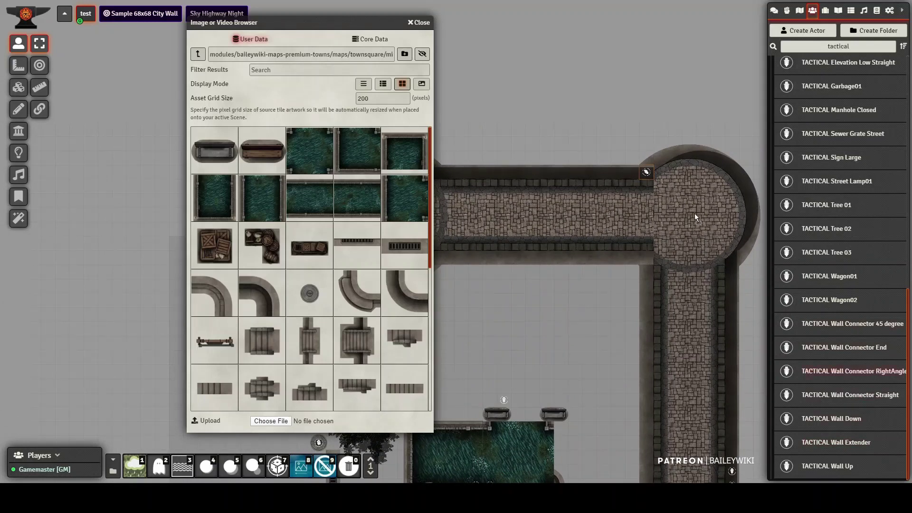
Place the TACTICAL Wall Connector RightAngle prefab on the corner tower and rotate it to match the two adjoining walls.
{"action": "key", "text": "ctrl+v"}
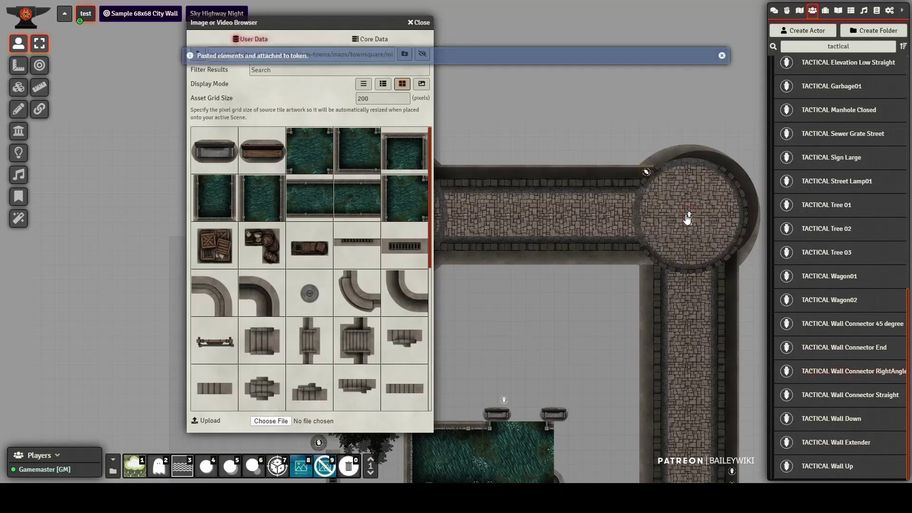
{"action": "scroll", "coordinate": [688, 218], "scroll_direction": "down", "scroll_amount": 2}
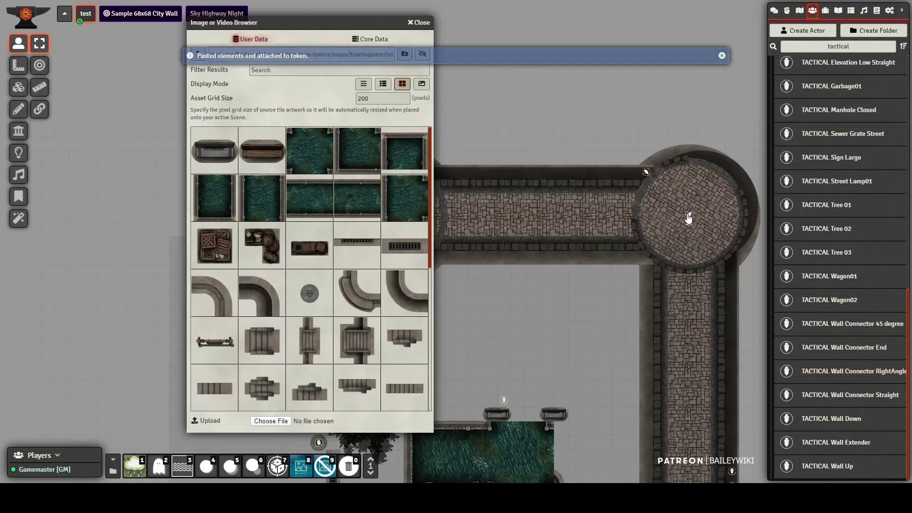
{"action": "scroll", "coordinate": [689, 218], "scroll_direction": "down", "scroll_amount": 5}
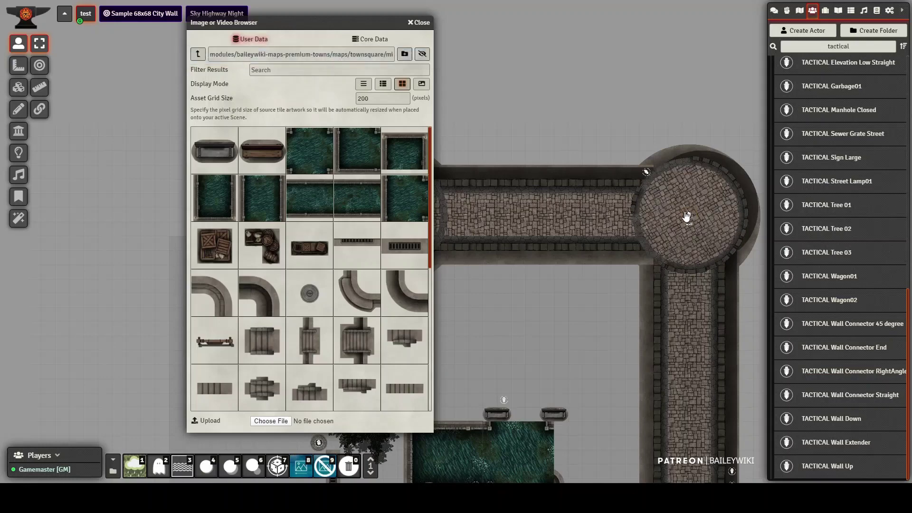
{"action": "scroll", "coordinate": [687, 216], "scroll_direction": "down", "scroll_amount": 2}
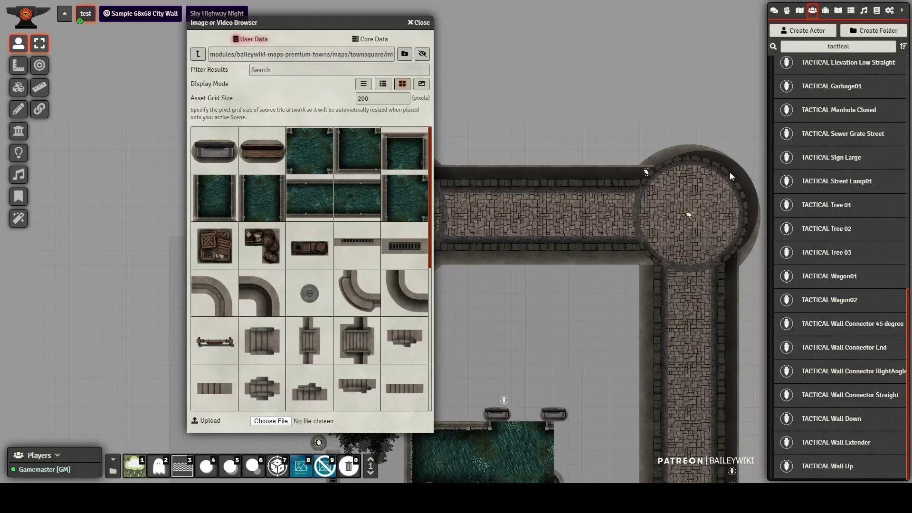
Inspect the joined wall corner, close the Image or Video Browser and bring the pond area into view.
{"action": "scroll", "coordinate": [627, 291], "scroll_direction": "up", "scroll_amount": 10}
{"action": "left_click_drag", "start_coordinate": [628, 291], "coordinate": [520, 416]}
{"action": "scroll", "coordinate": [623, 335], "scroll_direction": "down", "scroll_amount": 3}
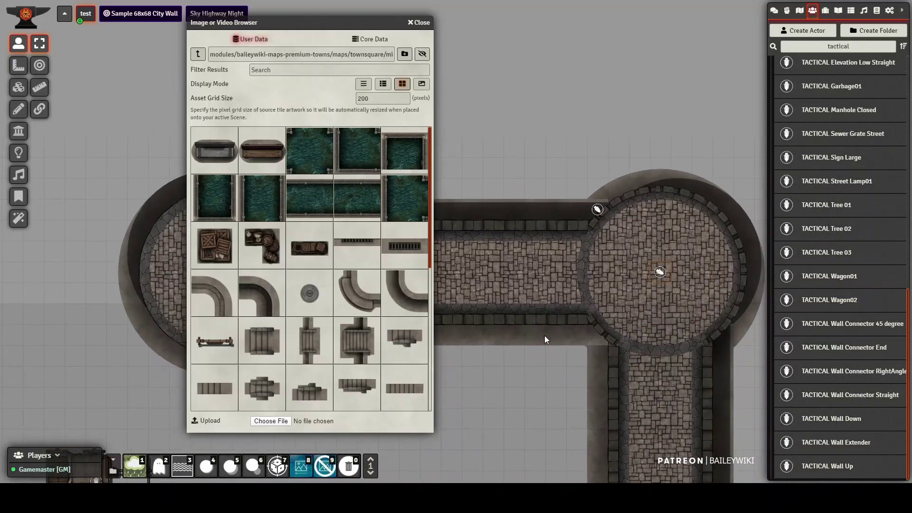
{"action": "scroll", "coordinate": [500, 409], "scroll_direction": "down", "scroll_amount": 3}
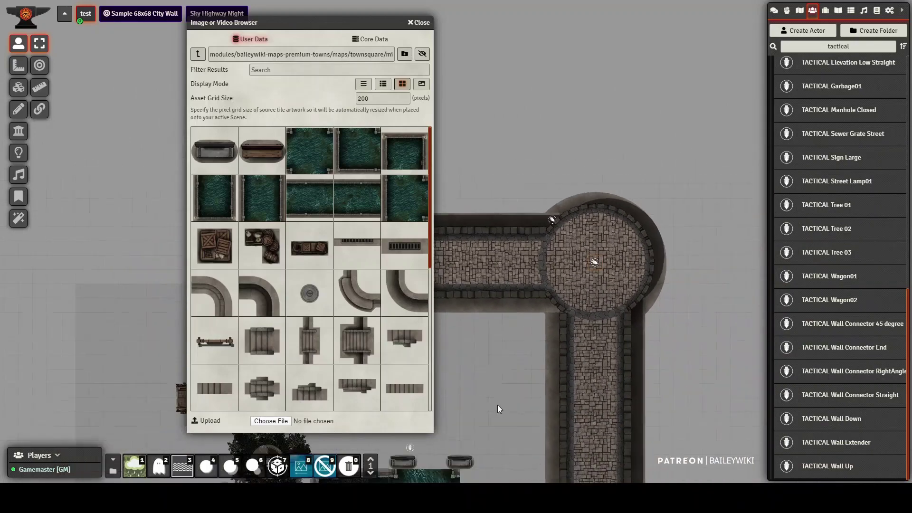
{"action": "left_click", "coordinate": [419, 22]}
{"action": "key", "text": "Down"}
{"action": "key", "text": "Right"}
{"action": "key", "text": "Down"}
{"action": "key", "text": "Right"}
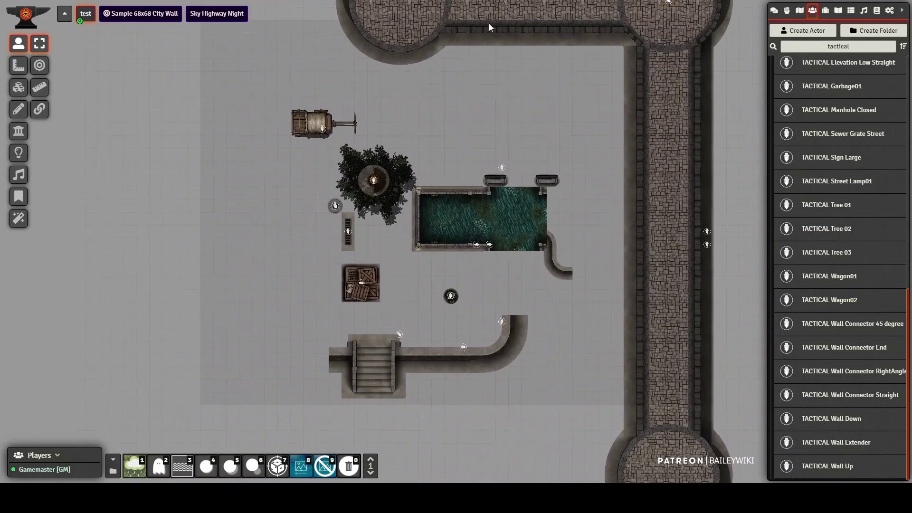
Place the TACTICAL Wall Connector End prefab on the horizontal wall's outer tower and rotate its opening toward the walkway.
{"action": "left_click_drag", "start_coordinate": [528, 81], "coordinate": [531, 161]}
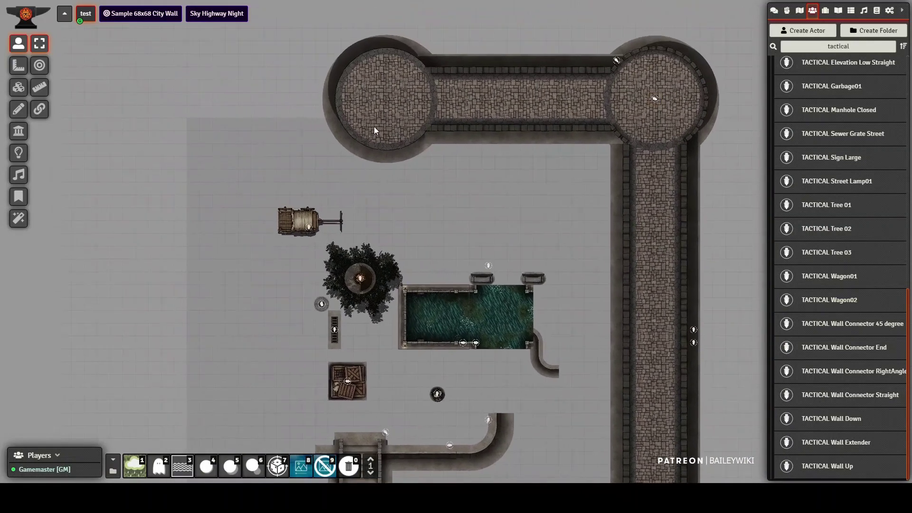
{"action": "scroll", "coordinate": [535, 217], "scroll_direction": "up", "scroll_amount": 1}
{"action": "scroll", "coordinate": [534, 218], "scroll_direction": "up", "scroll_amount": 5}
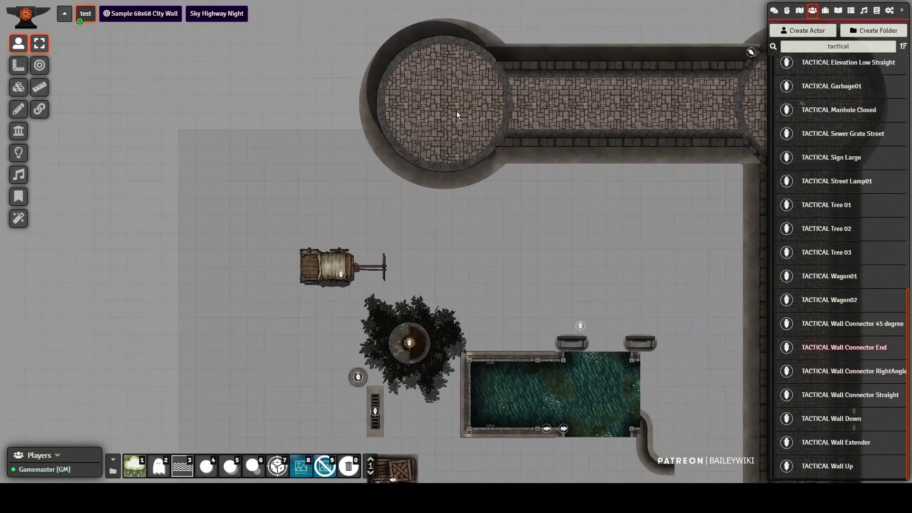
{"action": "key", "text": "ctrl+v"}
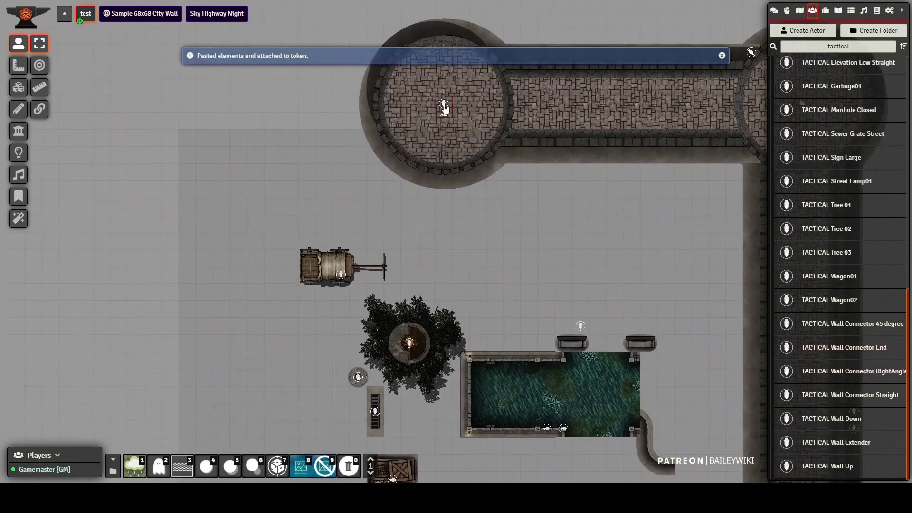
{"action": "left_click", "coordinate": [444, 104]}
{"action": "scroll", "coordinate": [438, 99], "scroll_direction": "down", "scroll_amount": 1}
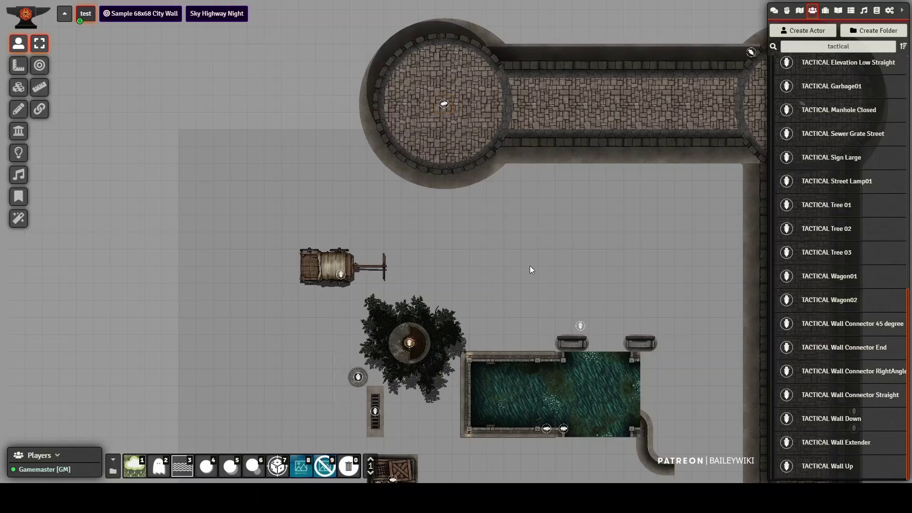
Show the wall layer to examine the walls attached to the connected sections, and look through the Tactical prefab list.
{"action": "left_click_drag", "start_coordinate": [529, 266], "coordinate": [532, 317]}
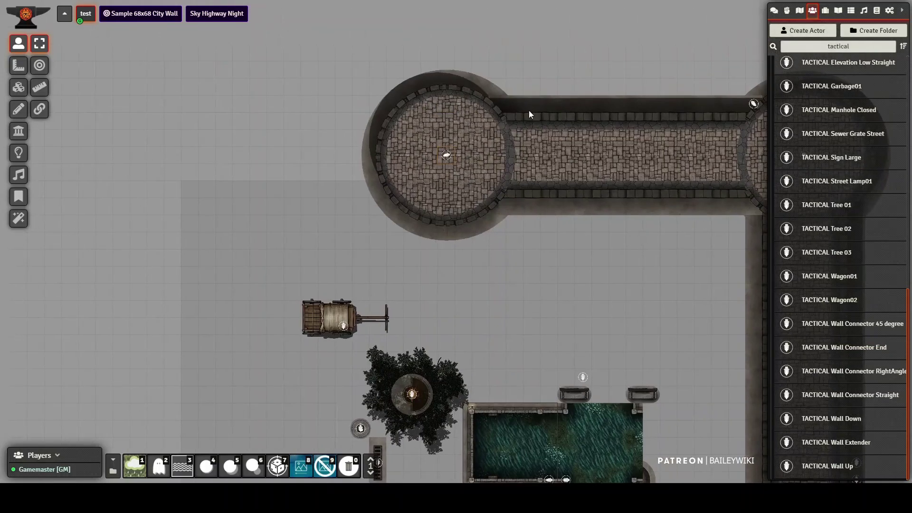
{"action": "left_click", "coordinate": [19, 87]}
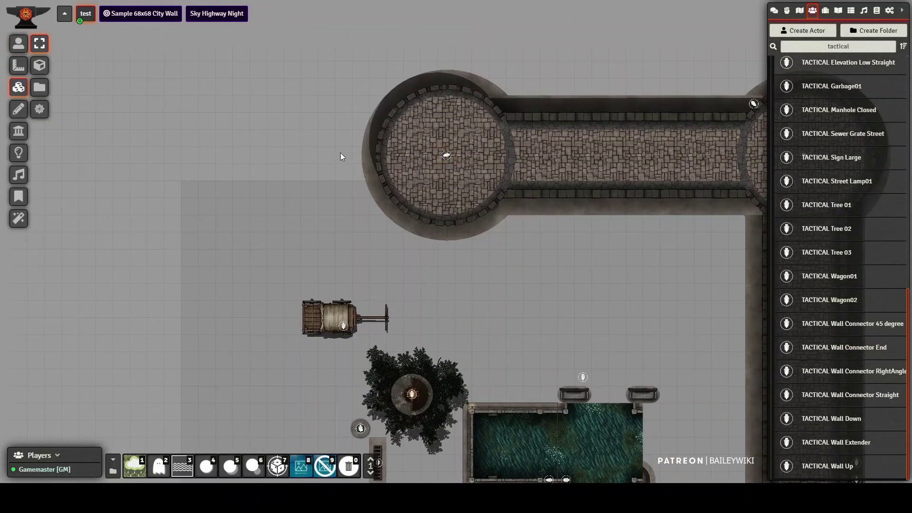
{"action": "left_click", "coordinate": [19, 131]}
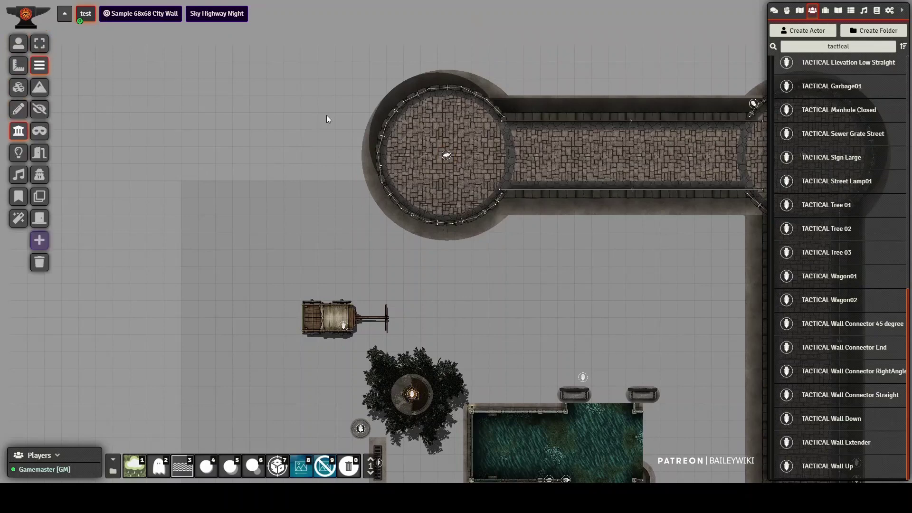
{"action": "left_click_drag", "start_coordinate": [584, 258], "coordinate": [442, 250]}
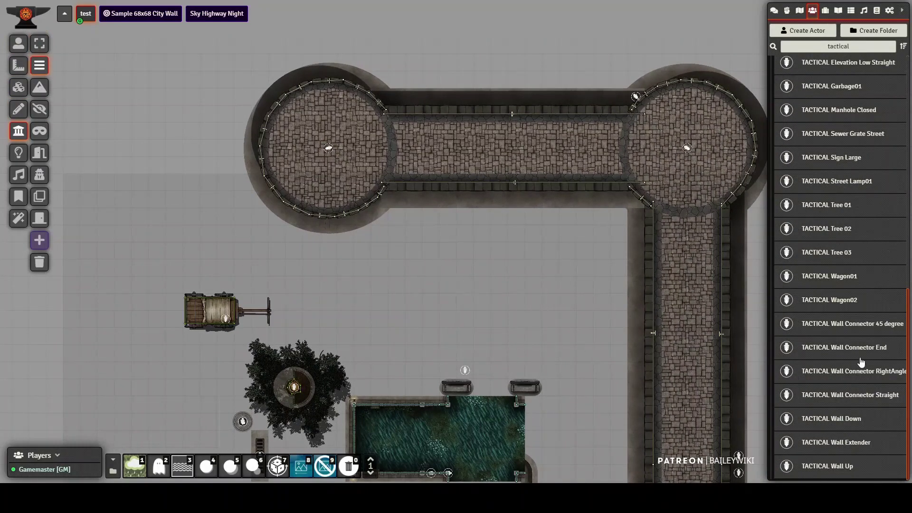
{"action": "scroll", "coordinate": [854, 320], "scroll_direction": "up", "scroll_amount": 10}
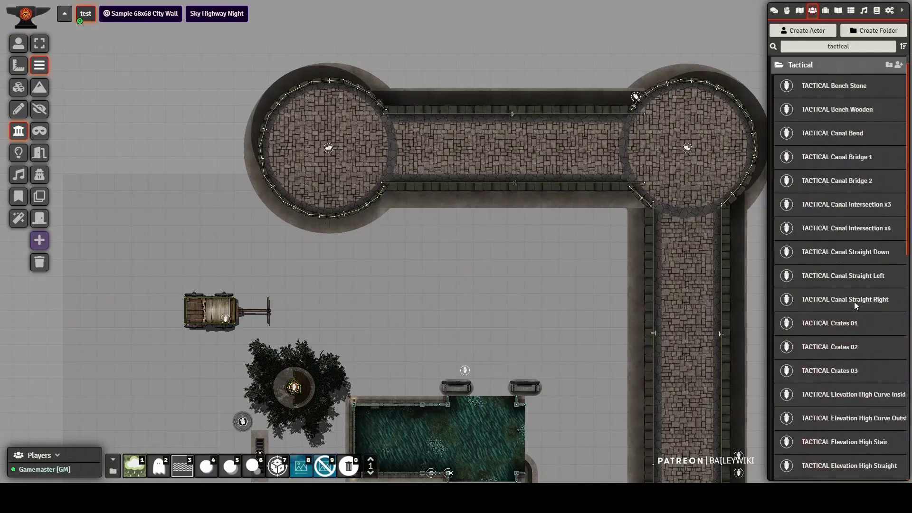
{"action": "scroll", "coordinate": [839, 281], "scroll_direction": "up", "scroll_amount": 2}
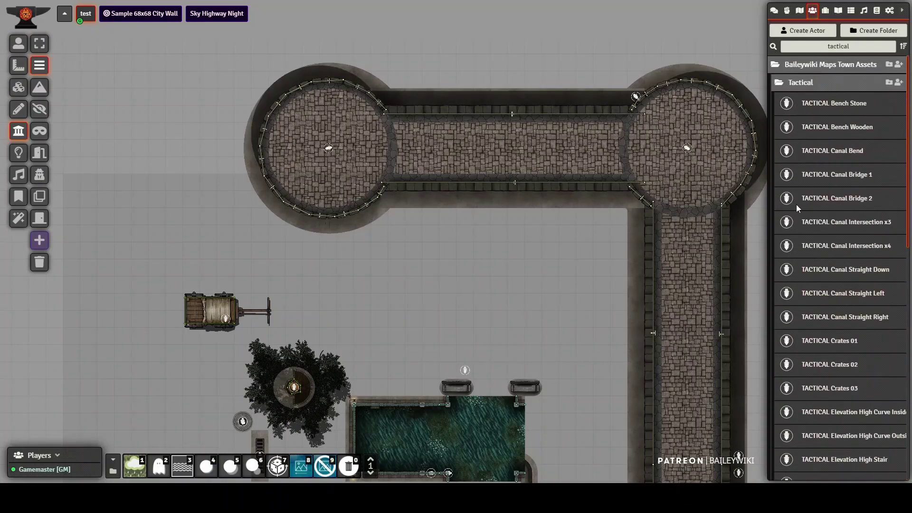
Examine the Multilevel teleport settings of the drawing around the central hatch in the Sample 34x34 Mage Tower Castled scene.
{"action": "left_click_drag", "start_coordinate": [550, 218], "coordinate": [577, 137]}
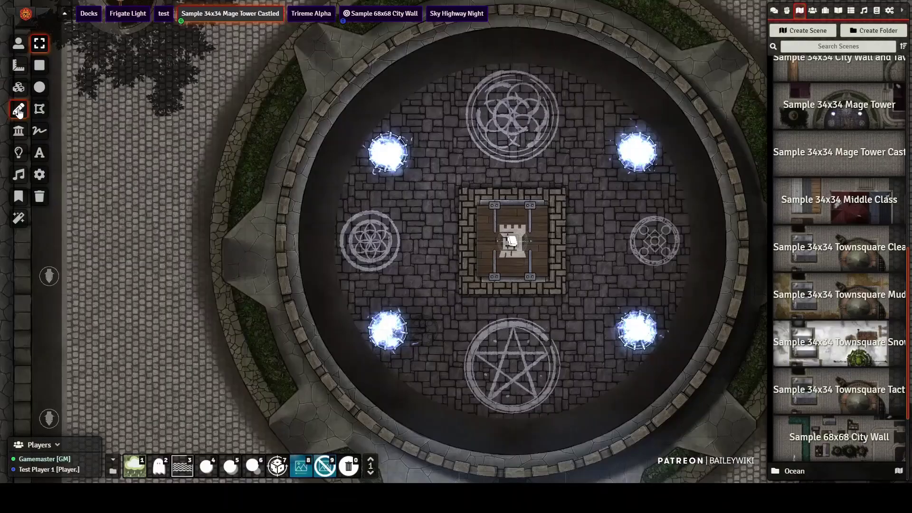
{"action": "double_click", "coordinate": [495, 207]}
{"action": "left_click", "coordinate": [509, 185]}
{"action": "left_click_drag", "start_coordinate": [436, 272], "coordinate": [510, 273]}
{"action": "left_click", "coordinate": [509, 271]}
{"action": "left_click", "coordinate": [558, 166]}
{"action": "scroll", "coordinate": [568, 286], "scroll_direction": "down", "scroll_amount": 5}
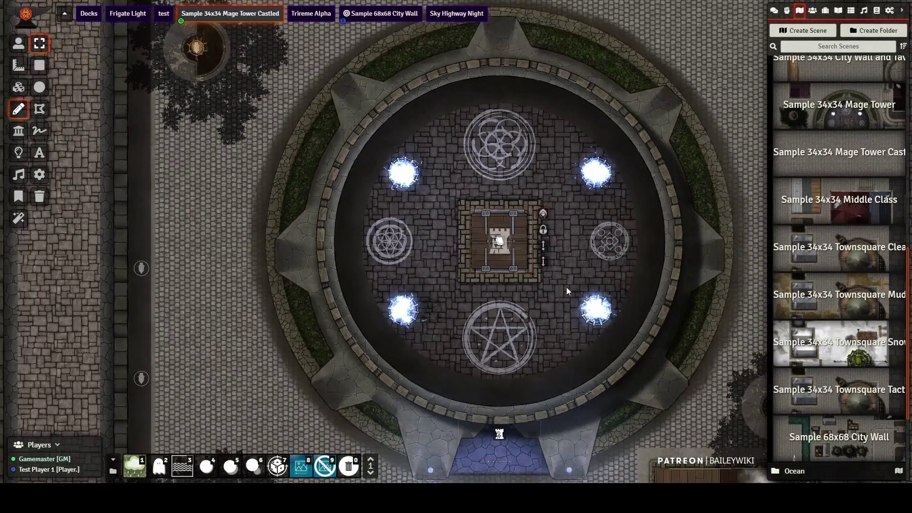
Enable activation via map note for the tower entrance drawing's teleport, close its configuration and select the entrance's map note.
{"action": "left_click_drag", "start_coordinate": [555, 313], "coordinate": [566, 89]}
{"action": "scroll", "coordinate": [537, 322], "scroll_direction": "up", "scroll_amount": 10}
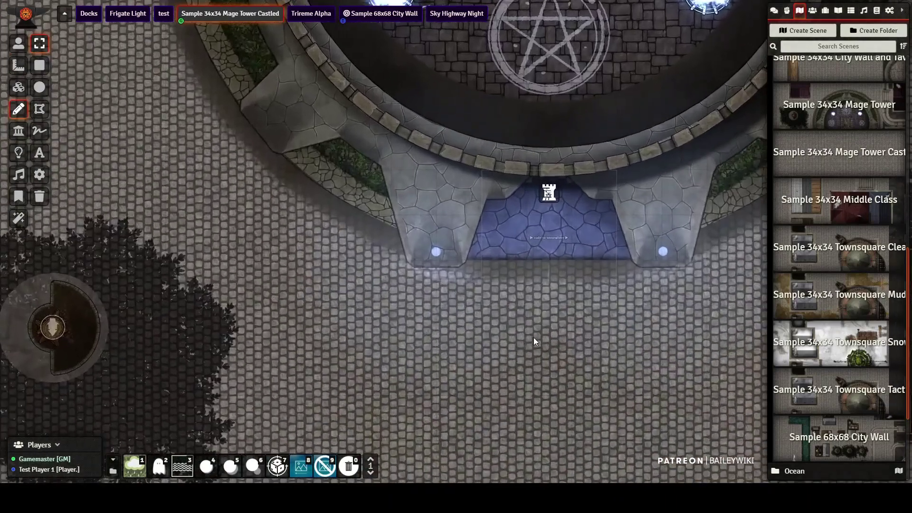
{"action": "left_click_drag", "start_coordinate": [565, 242], "coordinate": [423, 271]}
{"action": "double_click", "coordinate": [452, 255]}
{"action": "left_click_drag", "start_coordinate": [493, 272], "coordinate": [407, 271]}
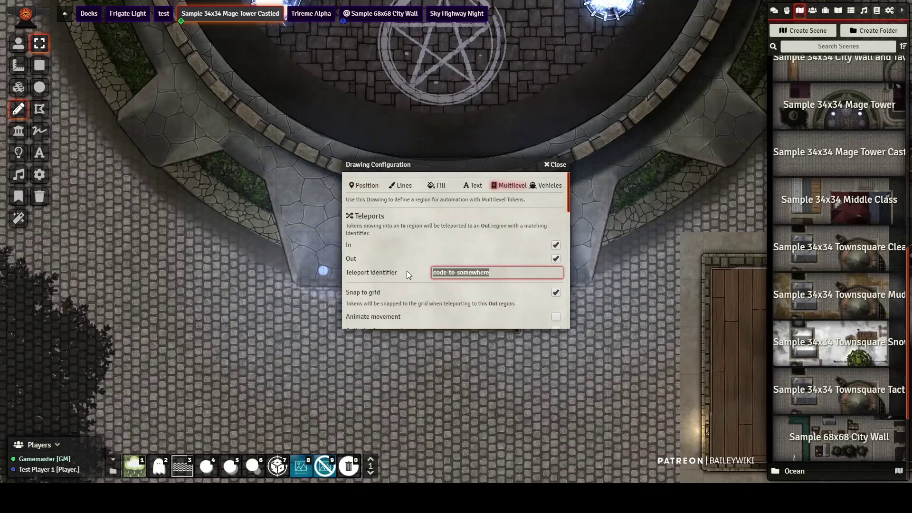
{"action": "scroll", "coordinate": [454, 301], "scroll_direction": "down", "scroll_amount": 2}
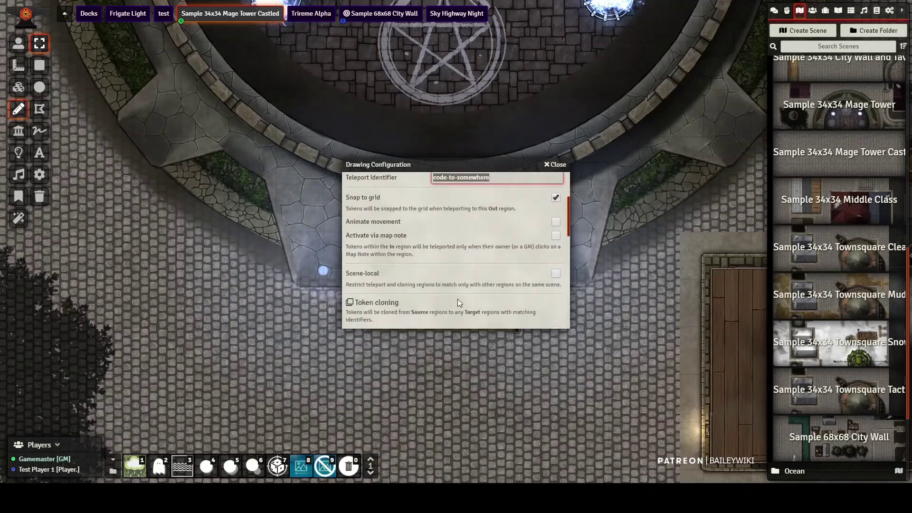
{"action": "left_click", "coordinate": [552, 238]}
{"action": "left_click_drag", "start_coordinate": [492, 177], "coordinate": [431, 178]}
{"action": "key", "text": "Return"}
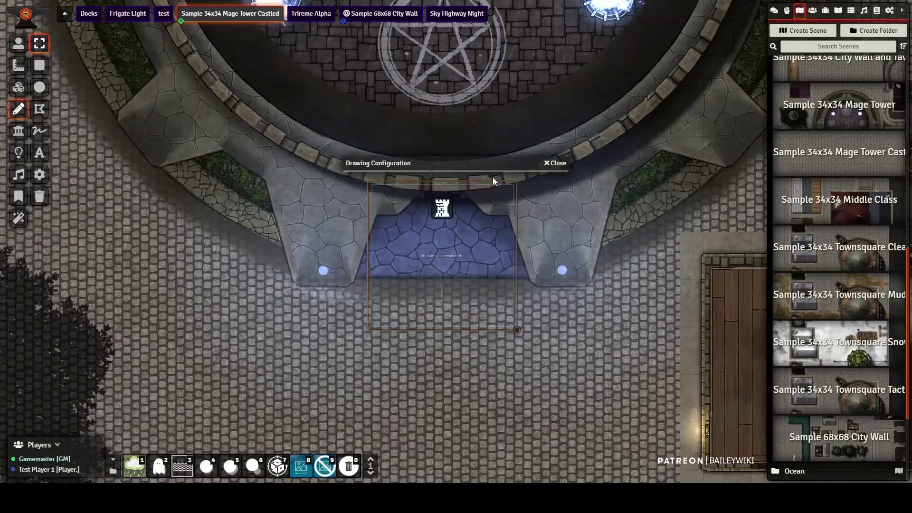
{"action": "left_click", "coordinate": [442, 207]}
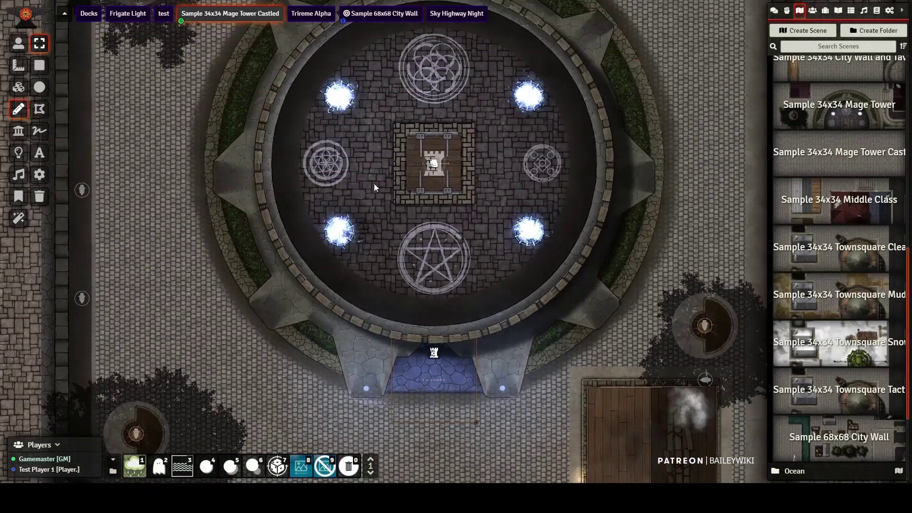
Search the scenes for "tower", open Tower Lvl01 Entrance and examine its entrance hall and stair regions.
{"action": "left_click", "coordinate": [863, 47]}
{"action": "type", "text": "t"}
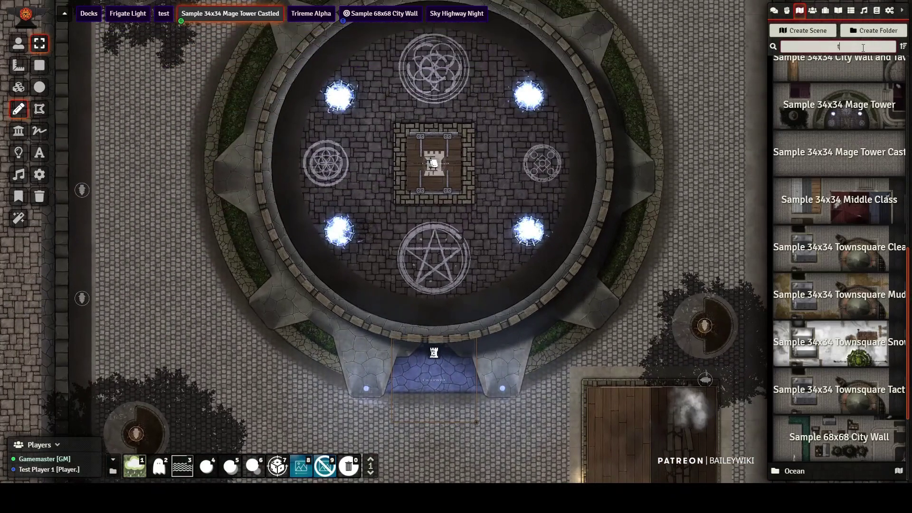
{"action": "type", "text": "ower"}
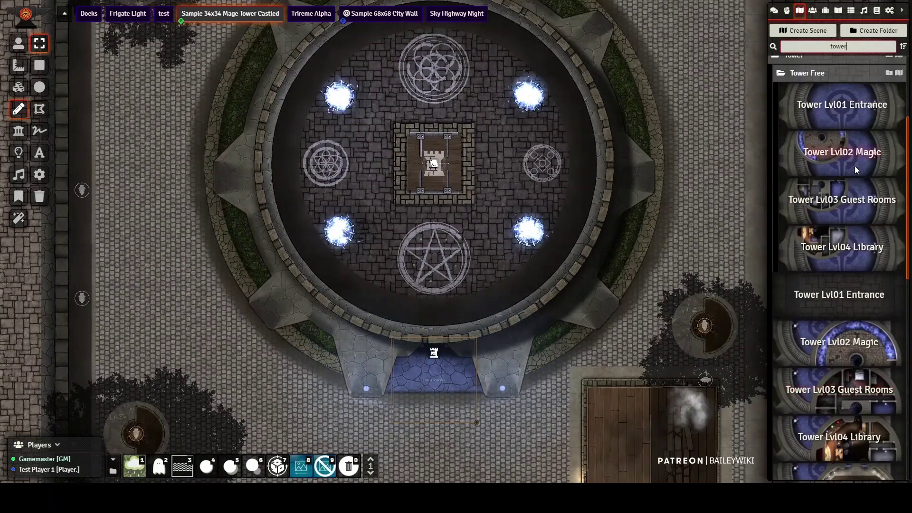
{"action": "left_click", "coordinate": [845, 113]}
{"action": "left_click_drag", "start_coordinate": [557, 383], "coordinate": [568, 125]}
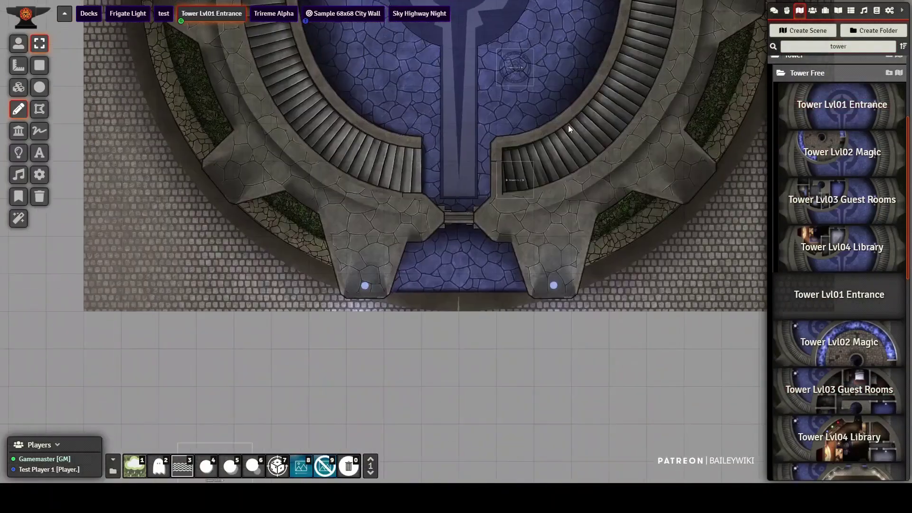
{"action": "scroll", "coordinate": [474, 332], "scroll_direction": "up", "scroll_amount": 5}
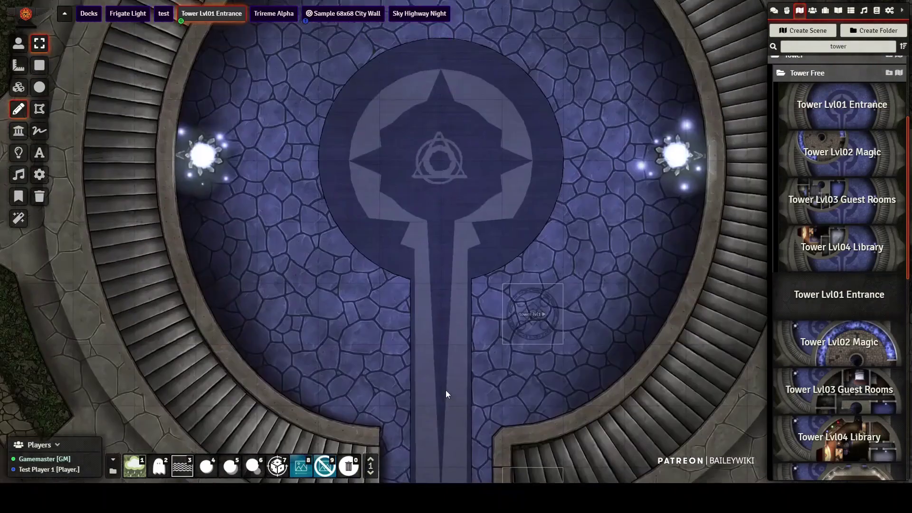
{"action": "scroll", "coordinate": [437, 226], "scroll_direction": "down", "scroll_amount": 5}
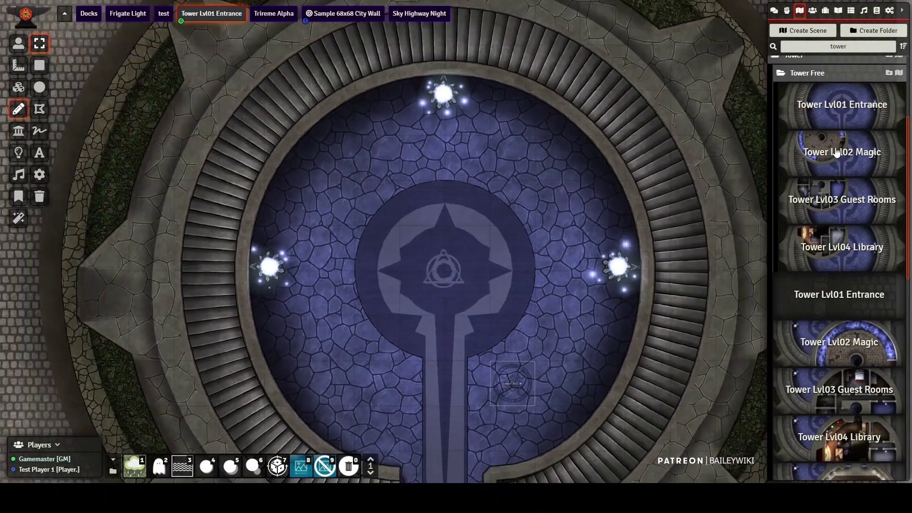
Look through the tower floor scenes Lvl02 Magic, Lvl03 Guest Rooms and Lvl04 Library, and examine Lvl08 Laboratory's central stairwell.
{"action": "left_click", "coordinate": [837, 152]}
{"action": "left_click", "coordinate": [841, 200]}
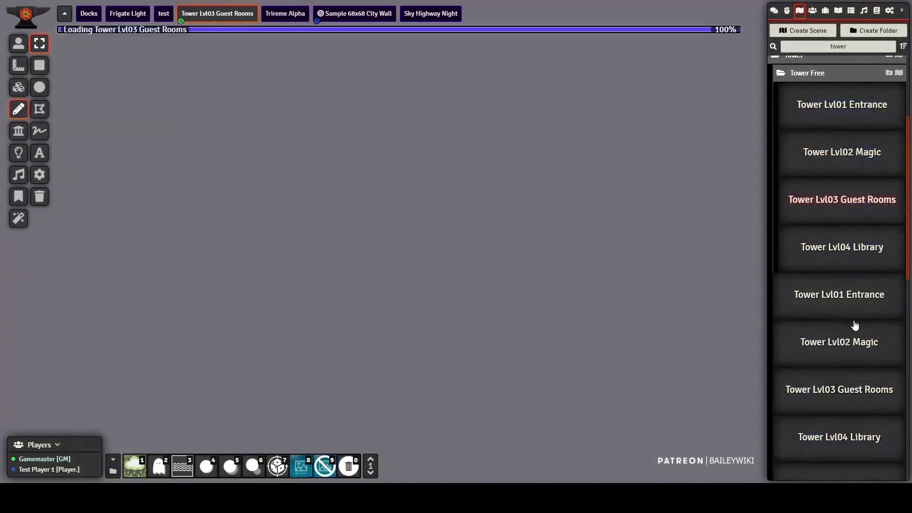
{"action": "scroll", "coordinate": [845, 333], "scroll_direction": "down", "scroll_amount": 5}
{"action": "left_click", "coordinate": [855, 205]}
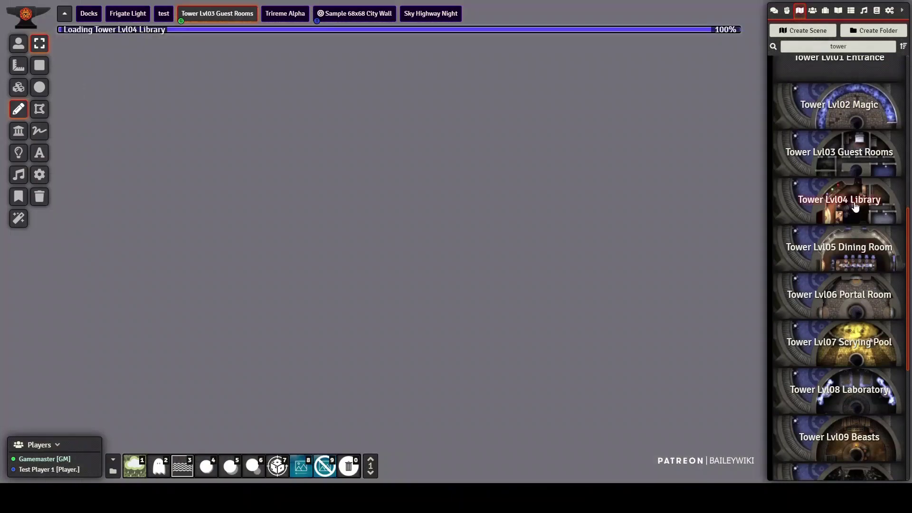
{"action": "left_click", "coordinate": [855, 394]}
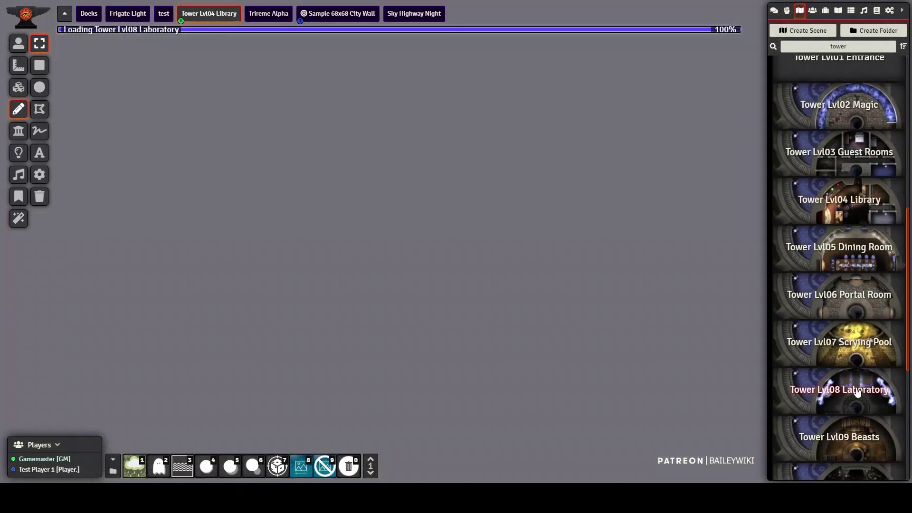
{"action": "scroll", "coordinate": [538, 302], "scroll_direction": "up", "scroll_amount": 3}
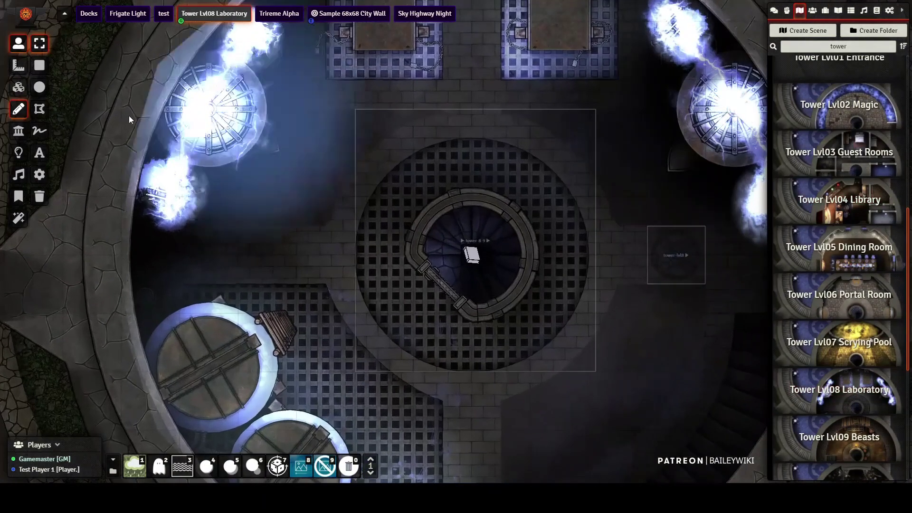
{"action": "mouse_move", "coordinate": [492, 136]}
{"action": "left_mouse_down"}
{"action": "mouse_move", "coordinate": [387, 158]}
{"action": "mouse_move", "coordinate": [378, 179]}
{"action": "mouse_move", "coordinate": [421, 44]}
{"action": "left_mouse_up"}
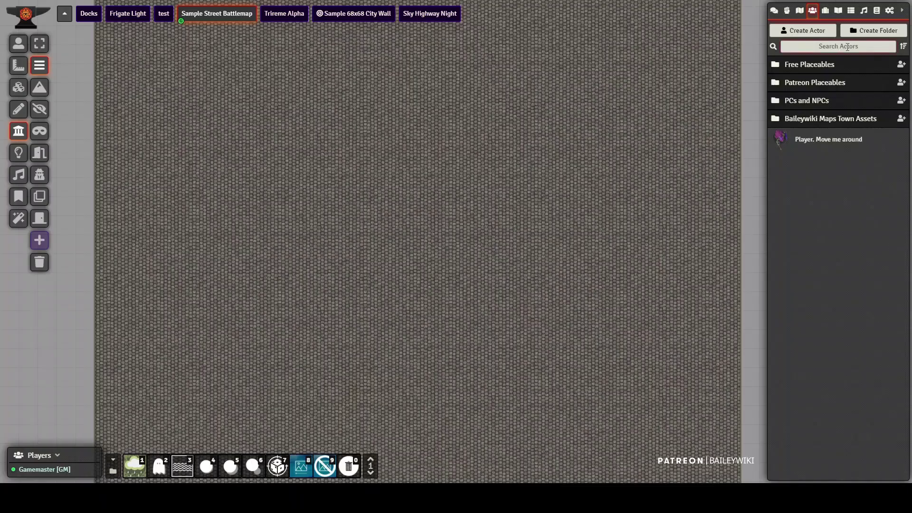
Search the actors for "c2" and place a purple-roofed Class 2 building on the upper part of the Sample Street Battlemap.
{"action": "left_click", "coordinate": [848, 47]}
{"action": "type", "text": "c2"}
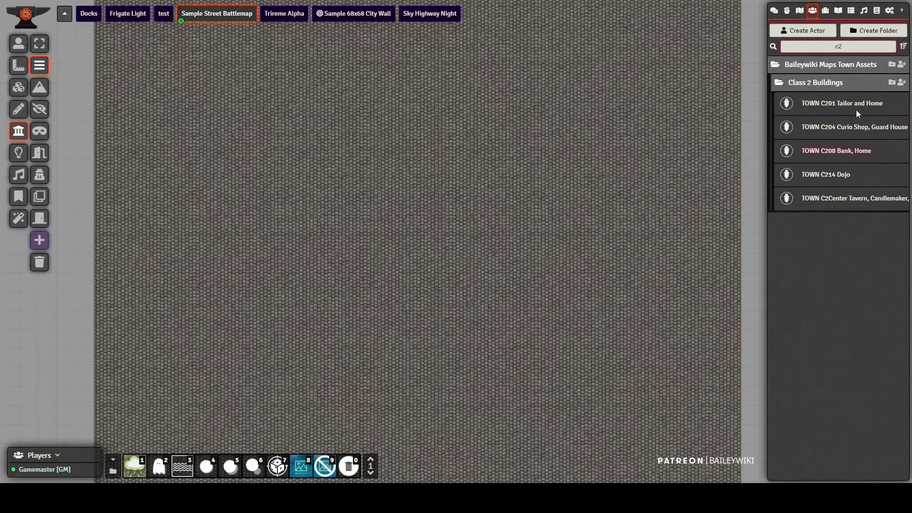
{"action": "left_click_drag", "start_coordinate": [329, 121], "coordinate": [370, 110]}
Place the L-shaped TOWN C204 Curio Shop, Guard House against the map's right edge, adjoining the purple-roofed building.
{"action": "left_click_drag", "start_coordinate": [867, 129], "coordinate": [591, 121]}
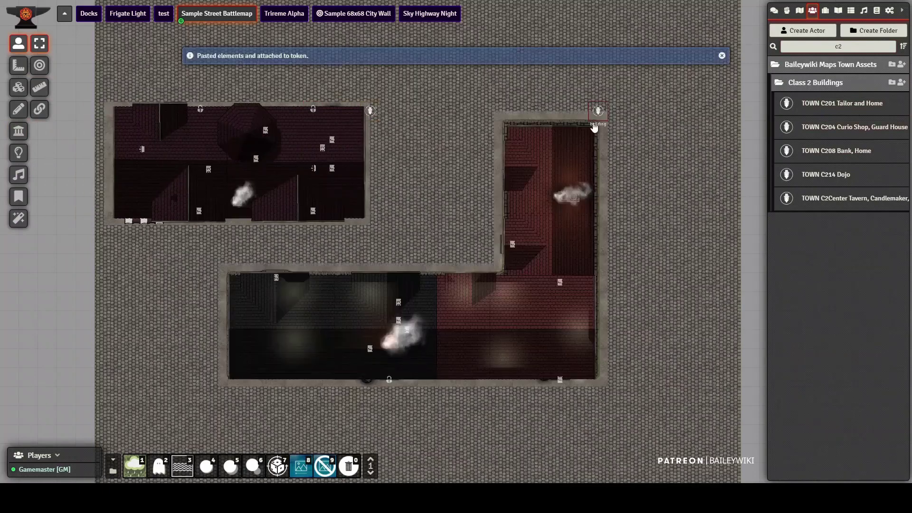
{"action": "left_click_drag", "start_coordinate": [621, 155], "coordinate": [360, 297]}
{"action": "left_click_drag", "start_coordinate": [406, 216], "coordinate": [536, 64]}
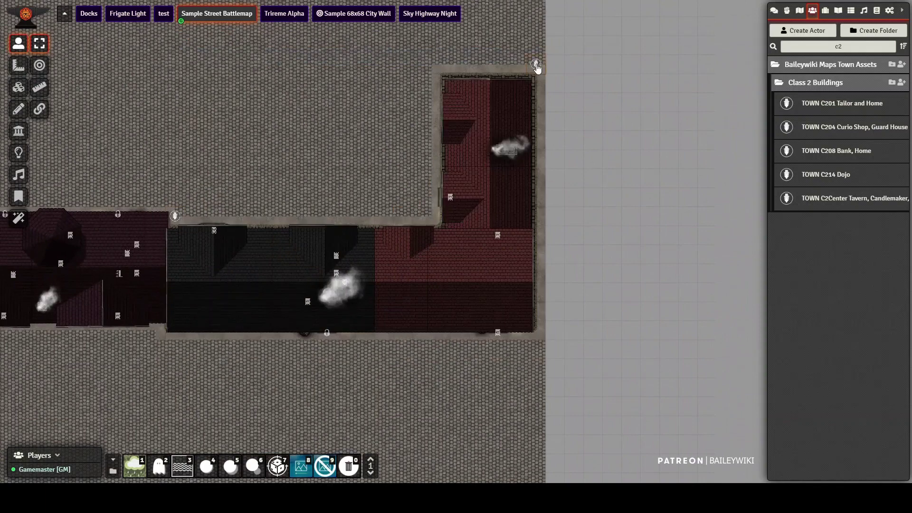
Place the TOWN C214 Dojo across the street, rotate it and fit it into the map's lower-left corner.
{"action": "left_click_drag", "start_coordinate": [366, 380], "coordinate": [556, 167]}
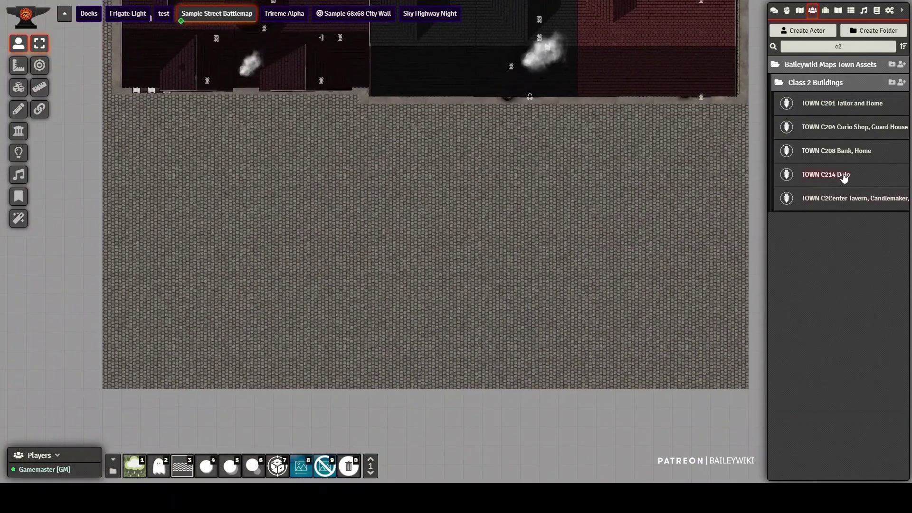
{"action": "left_click_drag", "start_coordinate": [841, 175], "coordinate": [240, 420]}
{"action": "scroll", "coordinate": [264, 343], "scroll_direction": "up", "scroll_amount": 2}
{"action": "left_click_drag", "start_coordinate": [454, 261], "coordinate": [368, 267]}
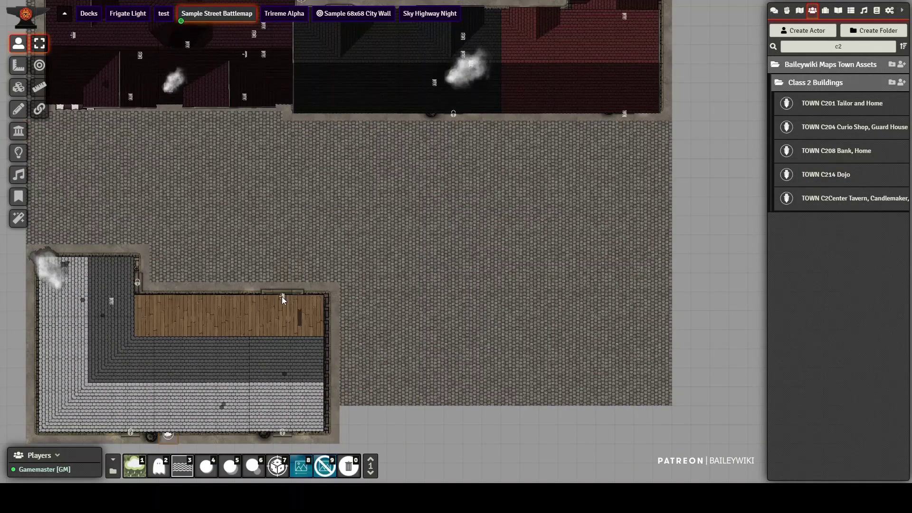
Search the actors for "c3", place the TOWN C302 Inn east of the dojo, rotate it a quarter turn clockwise and move it to the lower-right area.
{"action": "left_click_drag", "start_coordinate": [194, 189], "coordinate": [248, 258]}
{"action": "left_click_drag", "start_coordinate": [478, 245], "coordinate": [400, 268]}
{"action": "left_click_drag", "start_coordinate": [588, 271], "coordinate": [598, 166]}
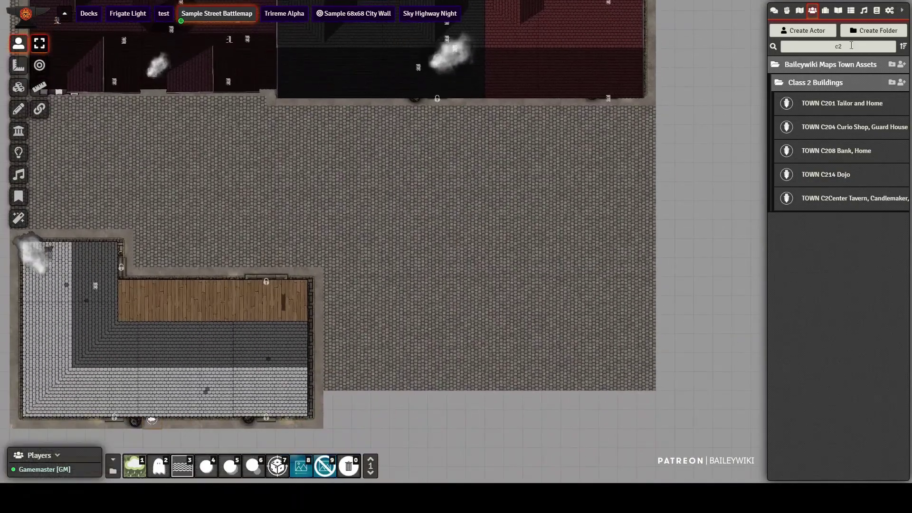
{"action": "key", "text": "BackSpace"}
{"action": "type", "text": "3"}
{"action": "left_click_drag", "start_coordinate": [838, 145], "coordinate": [551, 255]}
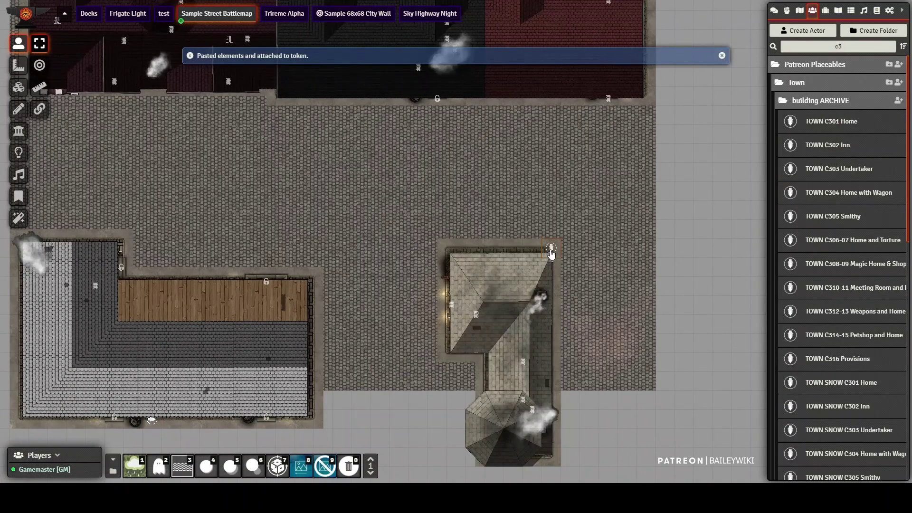
{"action": "scroll", "coordinate": [551, 255], "scroll_direction": "down", "scroll_amount": 2}
{"action": "left_click_drag", "start_coordinate": [551, 255], "coordinate": [611, 367]}
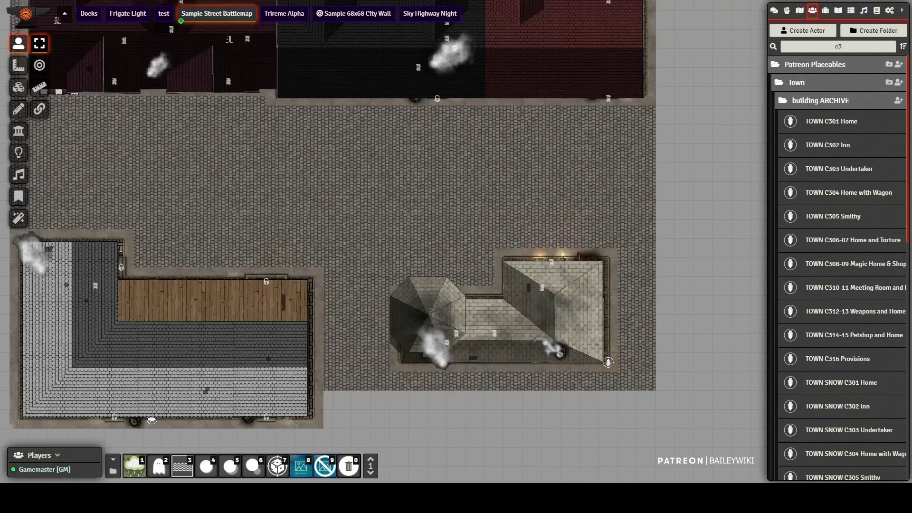
Move the inn slightly east toward the map's edge and search the actors for "stair".
{"action": "left_click_drag", "start_coordinate": [608, 362], "coordinate": [627, 363]}
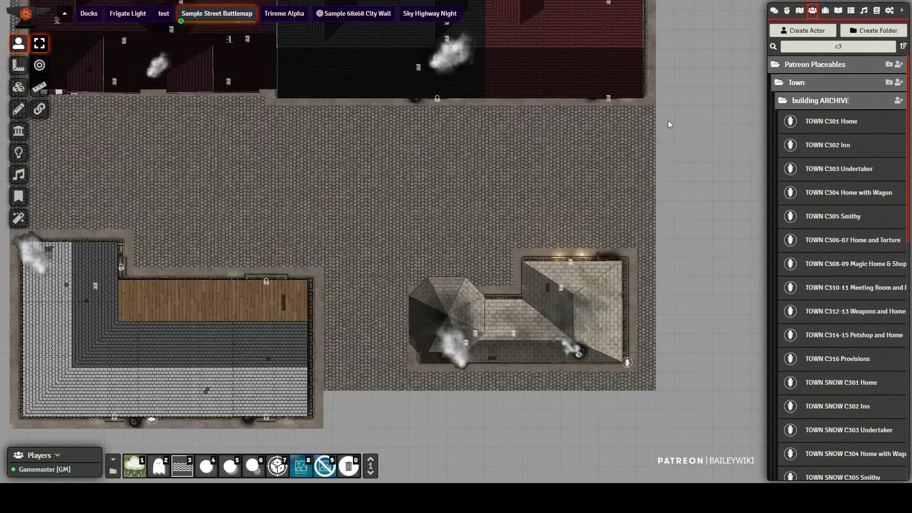
{"action": "type", "text": "stair"}
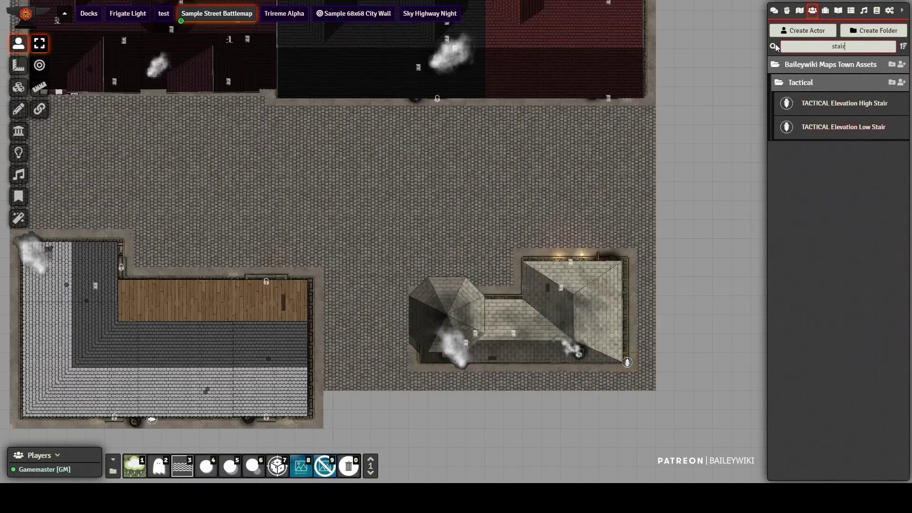
Browse the tile images to the stair pieces inside modules/baileywiki-maps-premium-towns/maps/townsquare.
{"action": "left_click", "coordinate": [19, 86]}
{"action": "left_click", "coordinate": [39, 87]}
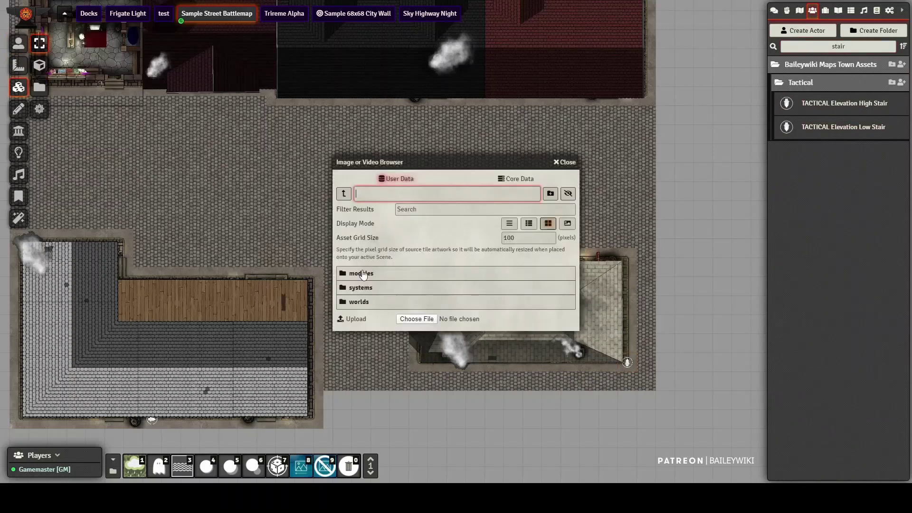
{"action": "left_click", "coordinate": [351, 138]}
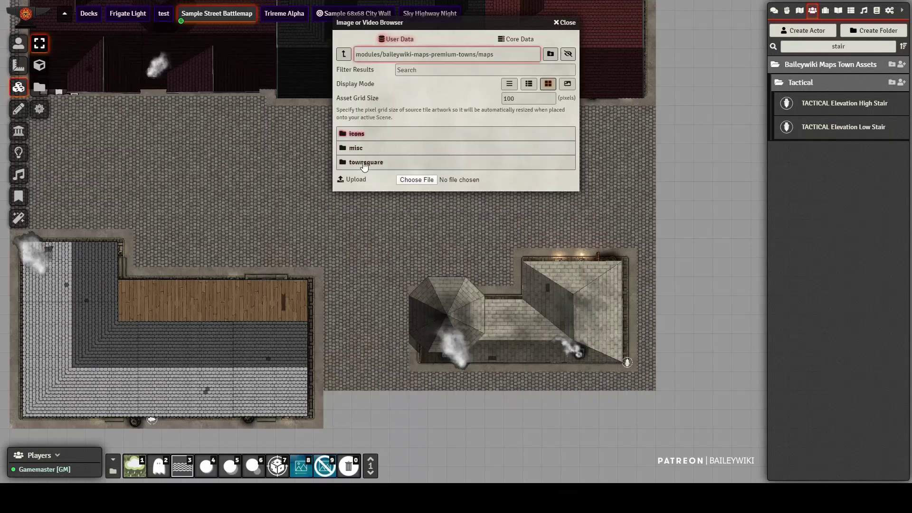
{"action": "left_click", "coordinate": [355, 134]}
{"action": "left_click", "coordinate": [357, 162]}
{"action": "scroll", "coordinate": [461, 302], "scroll_direction": "down", "scroll_amount": 3}
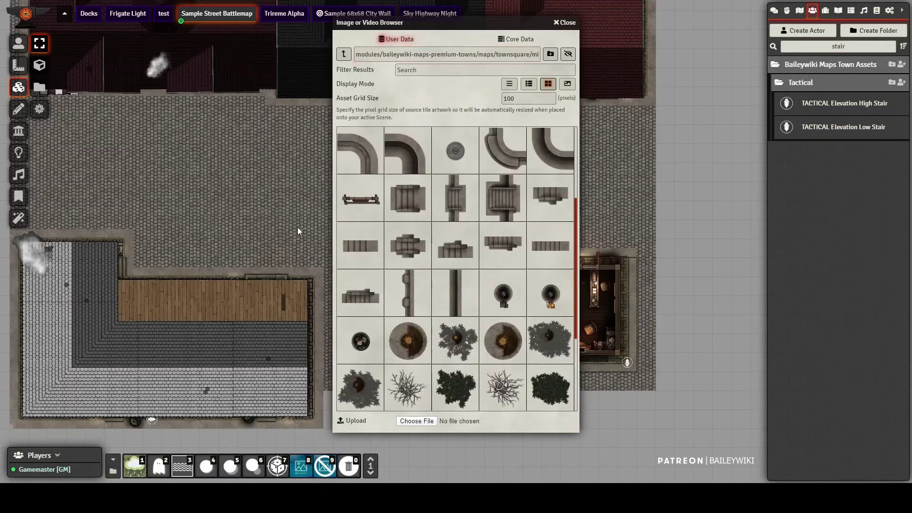
Place railed stair end pieces and a plain stair section on the street, deleting the unwanted stair tile.
{"action": "left_click_drag", "start_coordinate": [297, 232], "coordinate": [299, 232]}
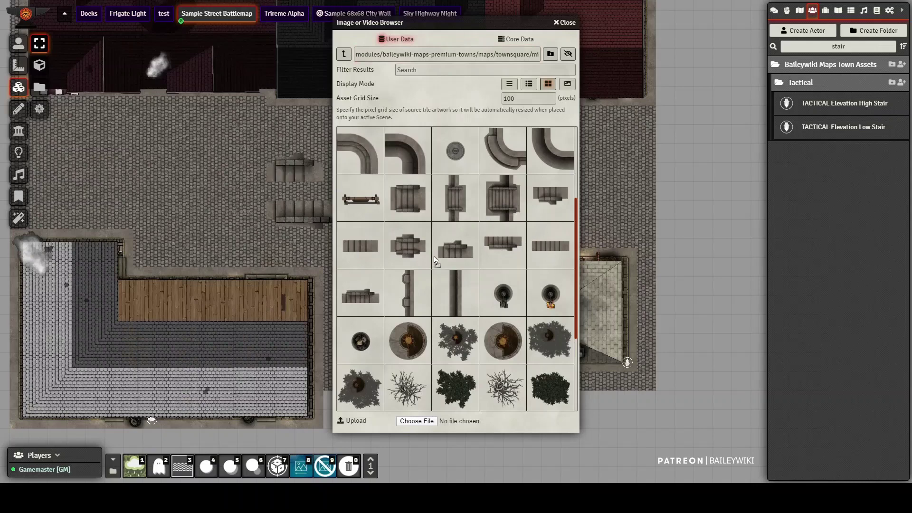
{"action": "key", "text": "Delete"}
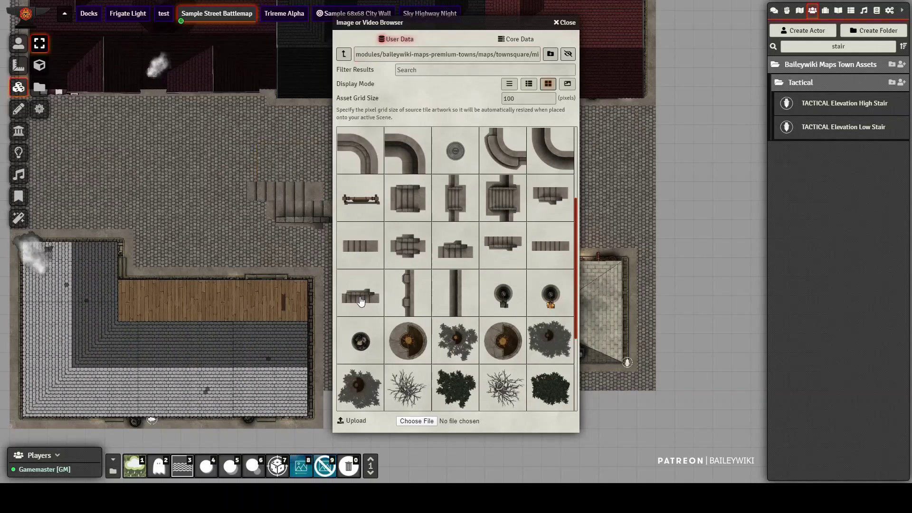
{"action": "left_click_drag", "start_coordinate": [192, 275], "coordinate": [41, 223]}
Rotate the two railed stair end pieces and position them on opposite sides of the gap between the dojo and the inn.
{"action": "left_click", "coordinate": [178, 172]}
{"action": "scroll", "coordinate": [186, 170], "scroll_direction": "up", "scroll_amount": 2}
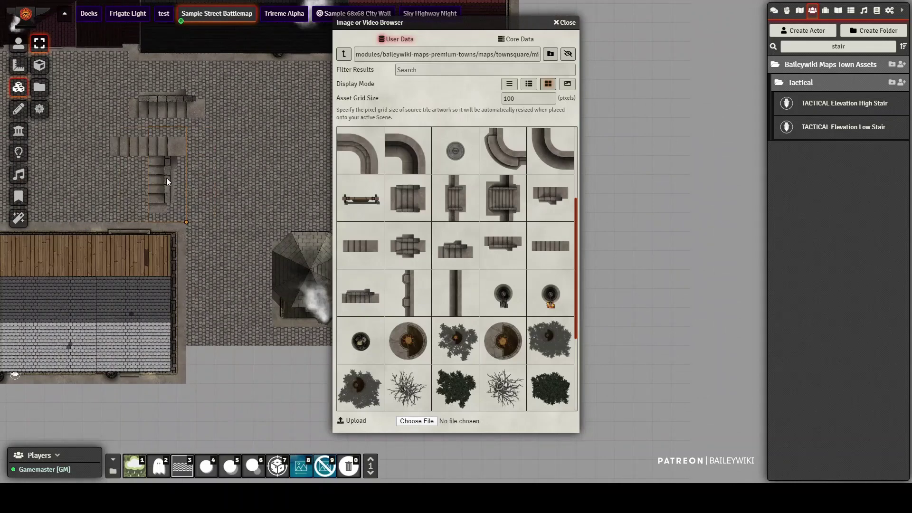
{"action": "scroll", "coordinate": [167, 177], "scroll_direction": "down", "scroll_amount": 4}
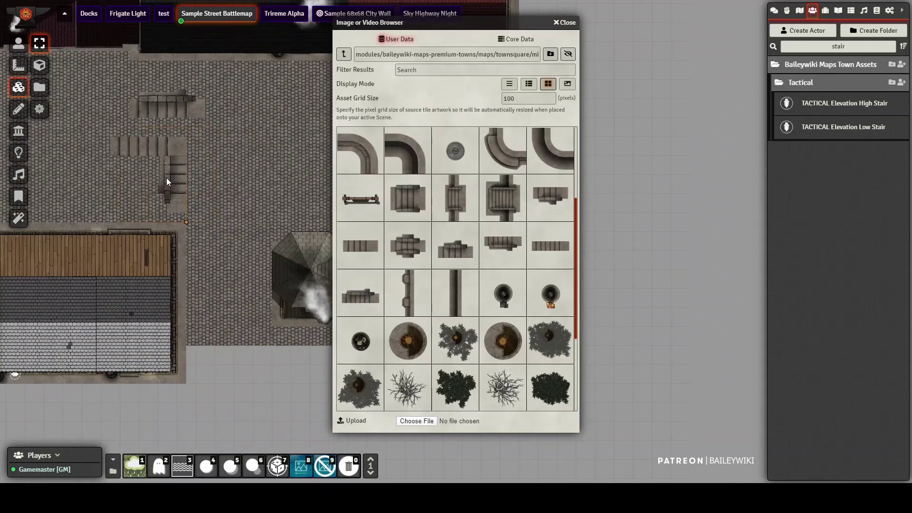
{"action": "left_click", "coordinate": [169, 99]}
{"action": "scroll", "coordinate": [174, 103], "scroll_direction": "down", "scroll_amount": 2}
{"action": "left_click_drag", "start_coordinate": [181, 110], "coordinate": [256, 299]}
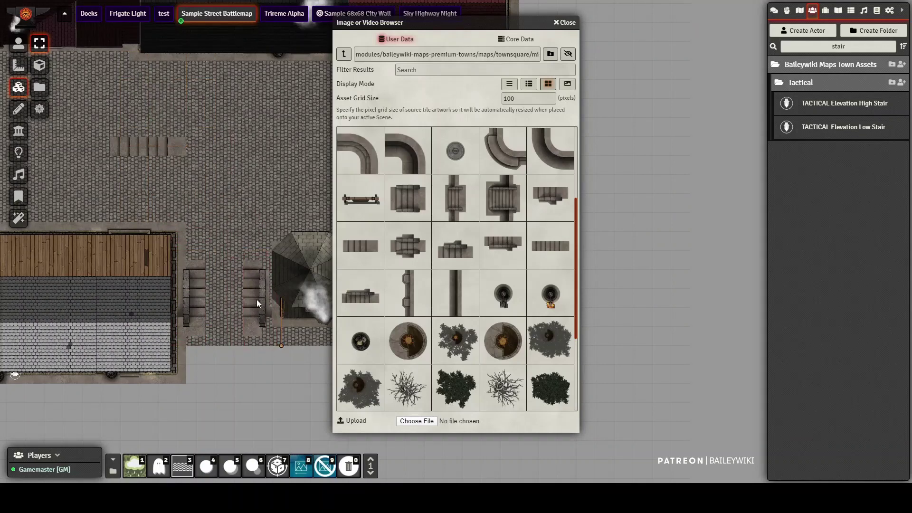
Rotate plain stair sections and fit them between the two railed end pieces to complete the staircase, closing the image browser.
{"action": "left_click", "coordinate": [163, 147]}
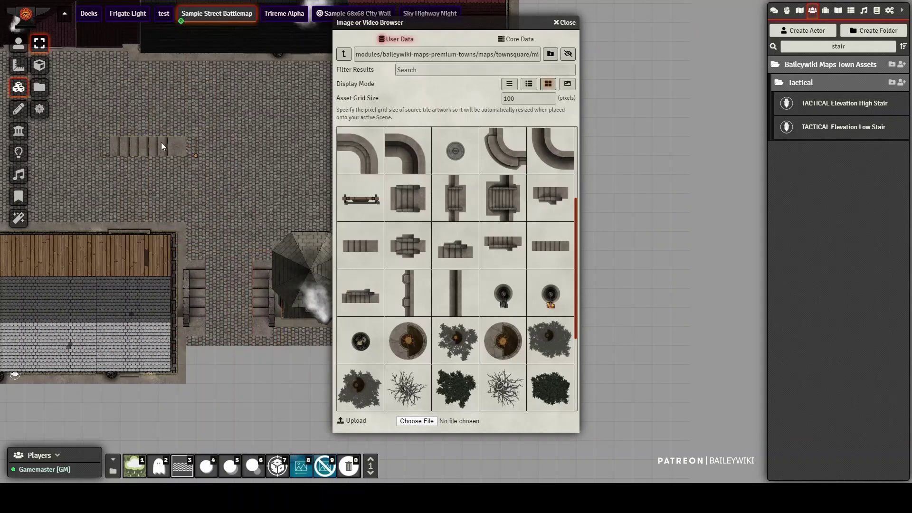
{"action": "left_click_drag", "start_coordinate": [162, 147], "coordinate": [213, 295]}
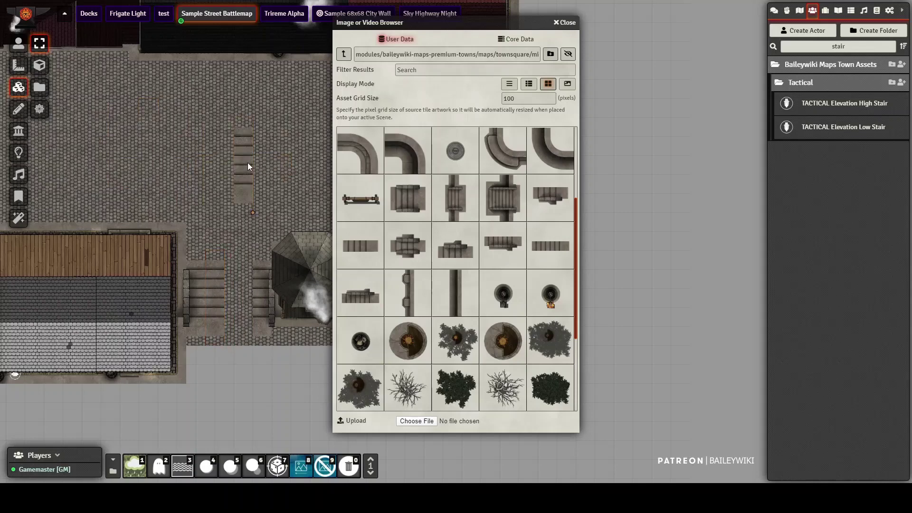
{"action": "left_click_drag", "start_coordinate": [247, 163], "coordinate": [245, 294]}
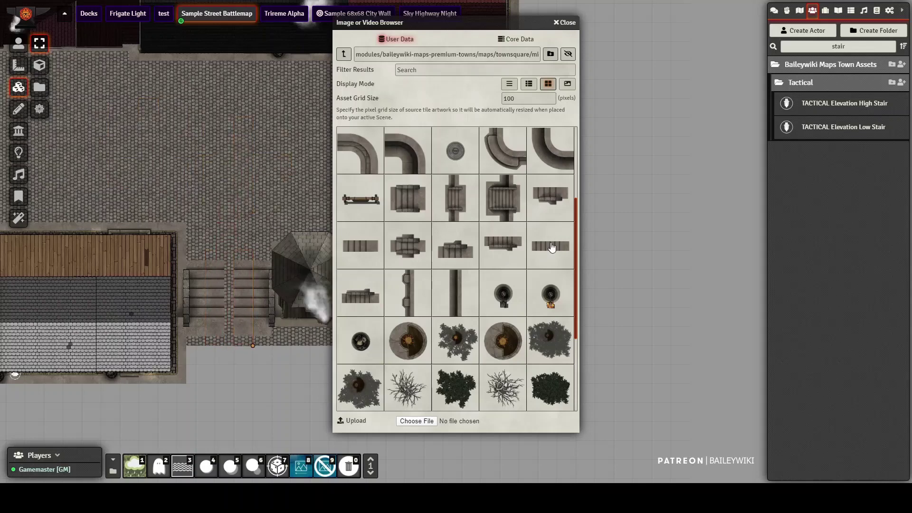
{"action": "left_click_drag", "start_coordinate": [264, 184], "coordinate": [227, 289]}
{"action": "left_click", "coordinate": [567, 22]}
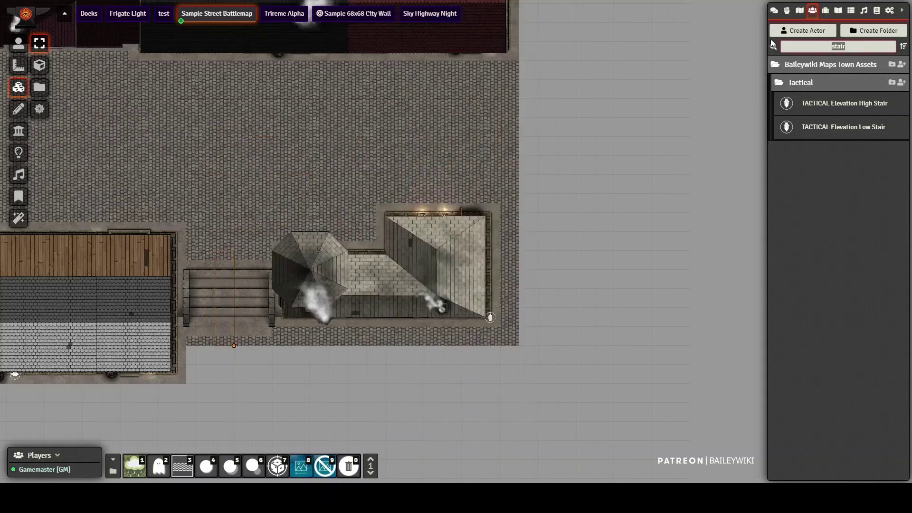
Search the actors for "lamp" and place two TACTICAL Street Lamp01 along the street in front of the dark-roofed buildings.
{"action": "type", "text": "lamp"}
{"action": "left_click_drag", "start_coordinate": [432, 98], "coordinate": [376, 90]}
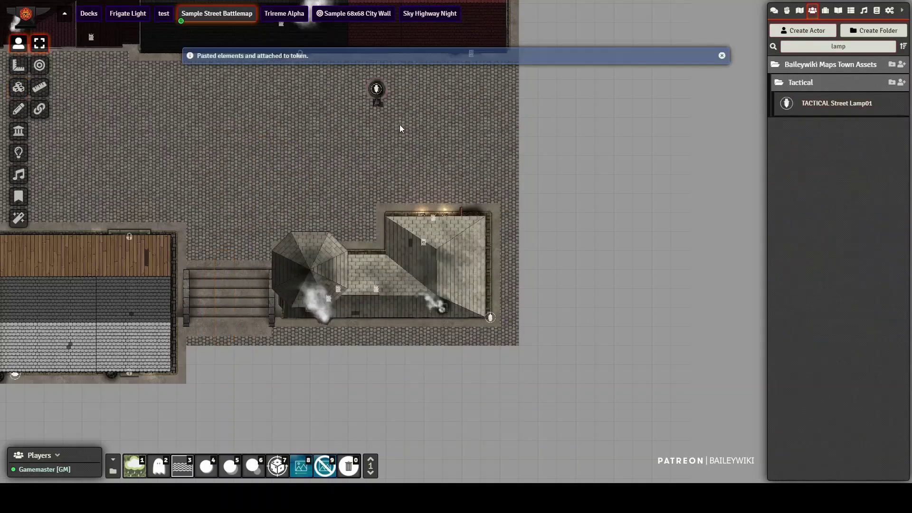
{"action": "left_click_drag", "start_coordinate": [400, 125], "coordinate": [608, 249]}
{"action": "left_click_drag", "start_coordinate": [544, 202], "coordinate": [503, 200]}
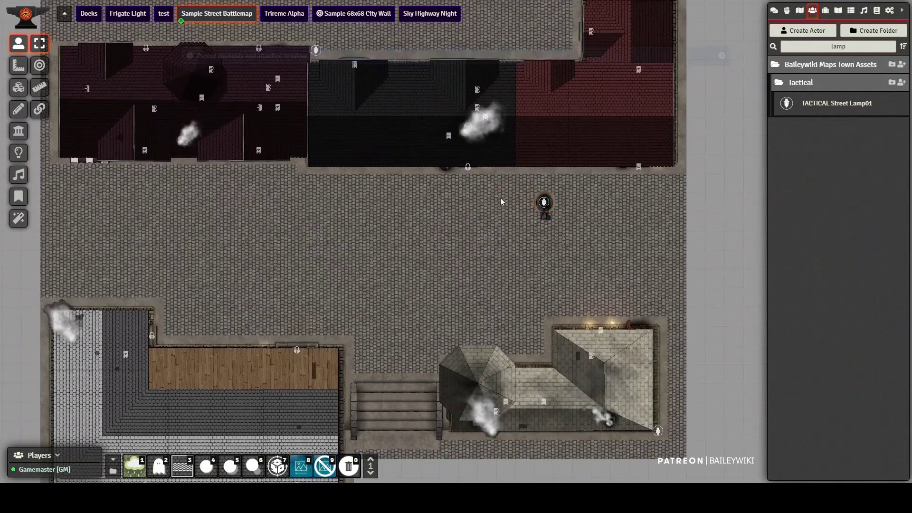
{"action": "key", "text": "ctrl+v"}
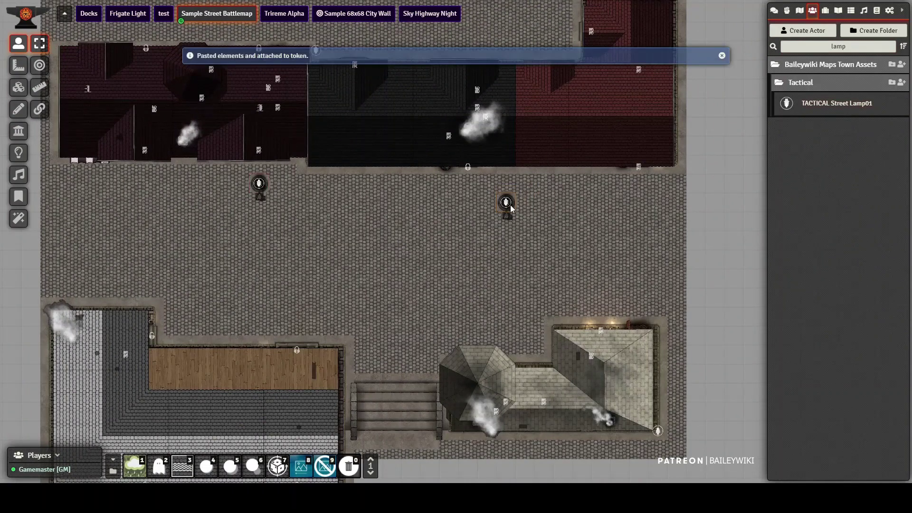
Search the actors for "bench" and set two TACTICAL Bench Wooden side by side in front of the dojo.
{"action": "double_click", "coordinate": [788, 55]}
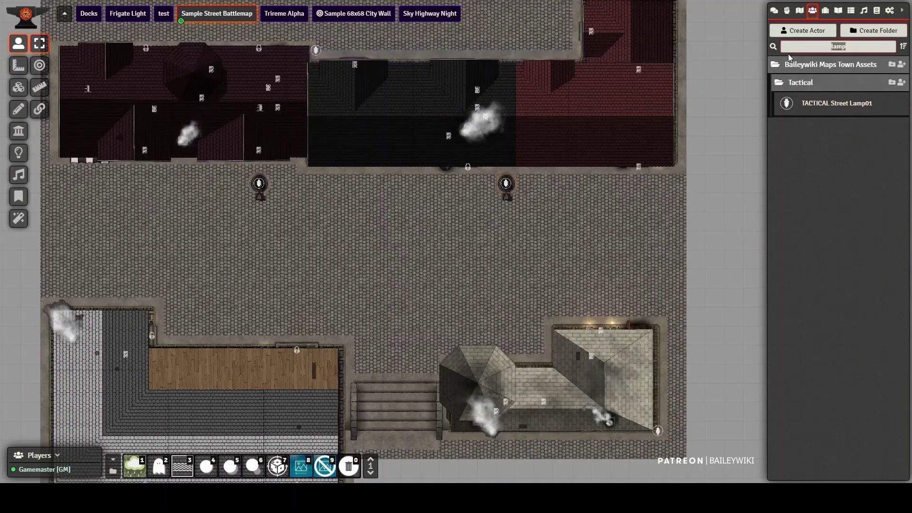
{"action": "type", "text": "bench"}
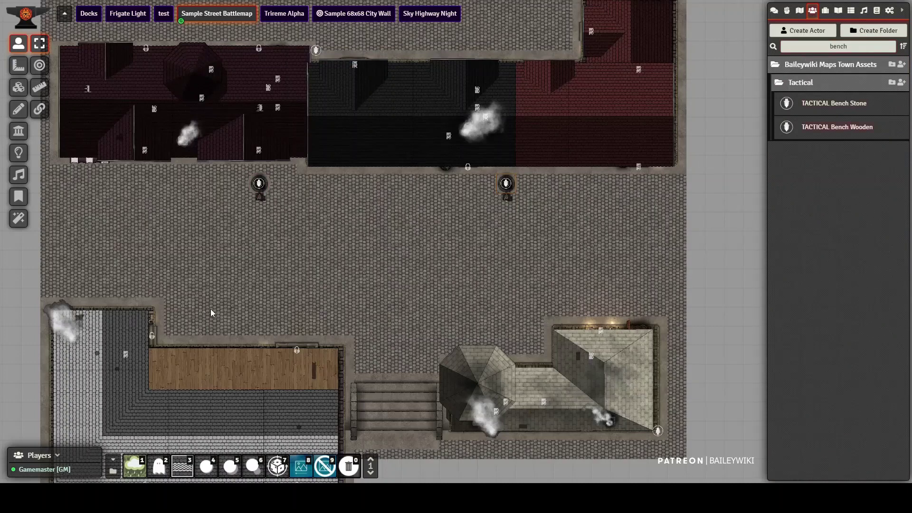
{"action": "key", "text": "ctrl+v"}
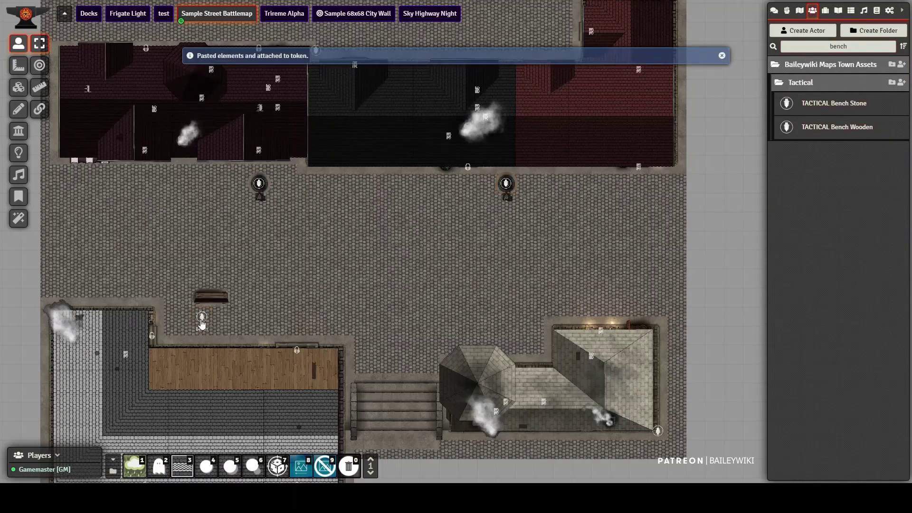
{"action": "left_click_drag", "start_coordinate": [202, 323], "coordinate": [170, 337]}
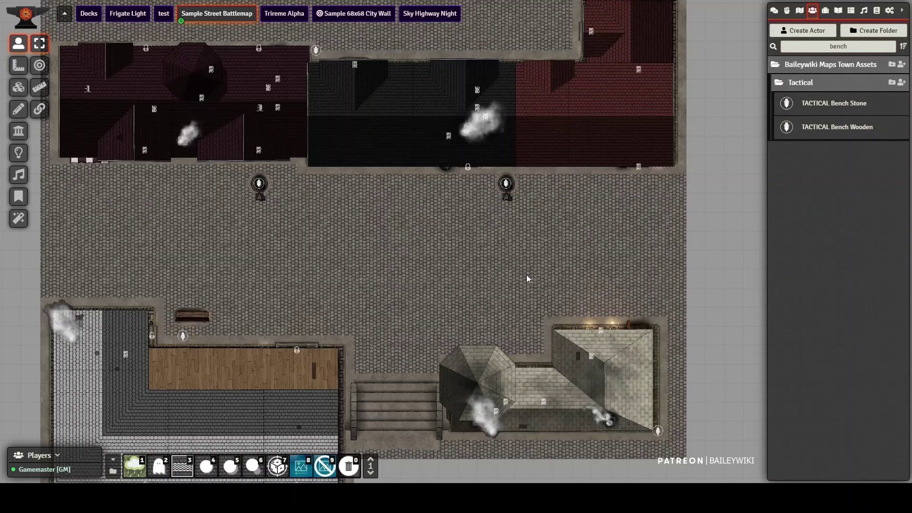
{"action": "key", "text": "ctrl+v"}
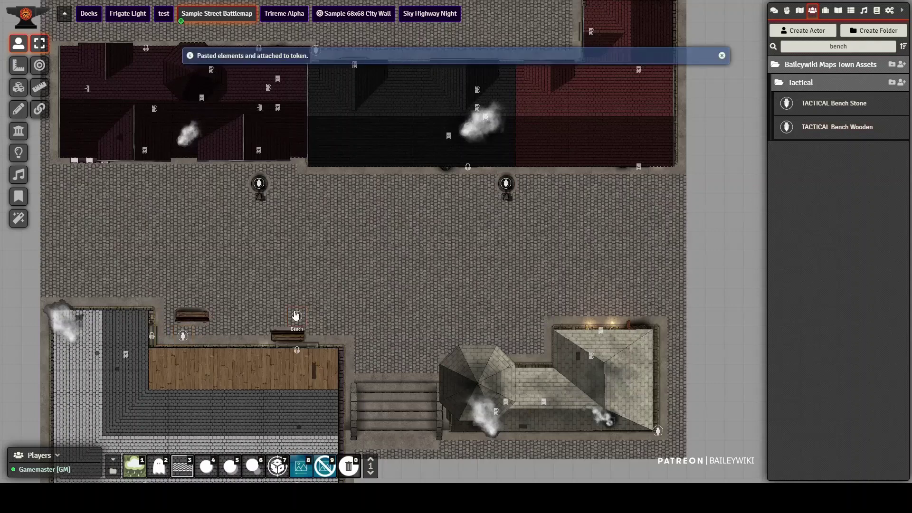
{"action": "left_click_drag", "start_coordinate": [298, 318], "coordinate": [240, 336]}
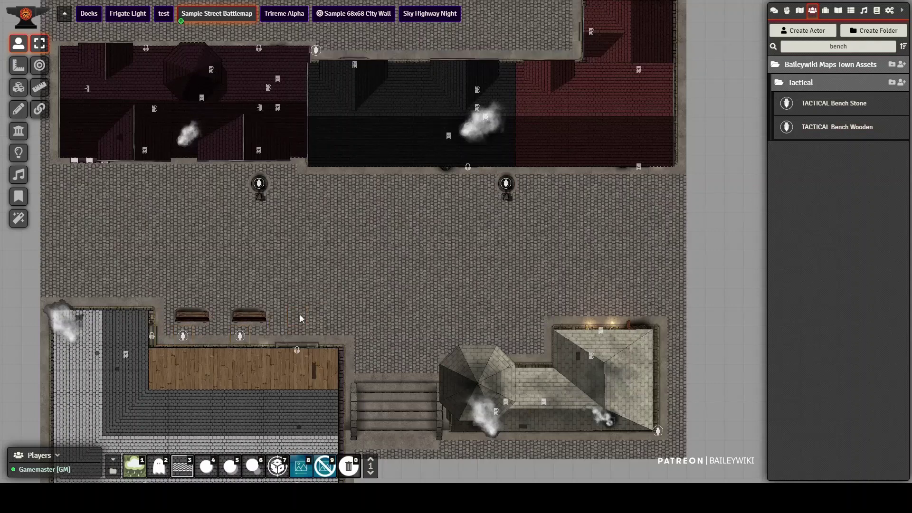
Search the actors for "tree" and place TACTICAL Tree 01 on the street just north of the inn's octagonal roof.
{"action": "type", "text": "tree"}
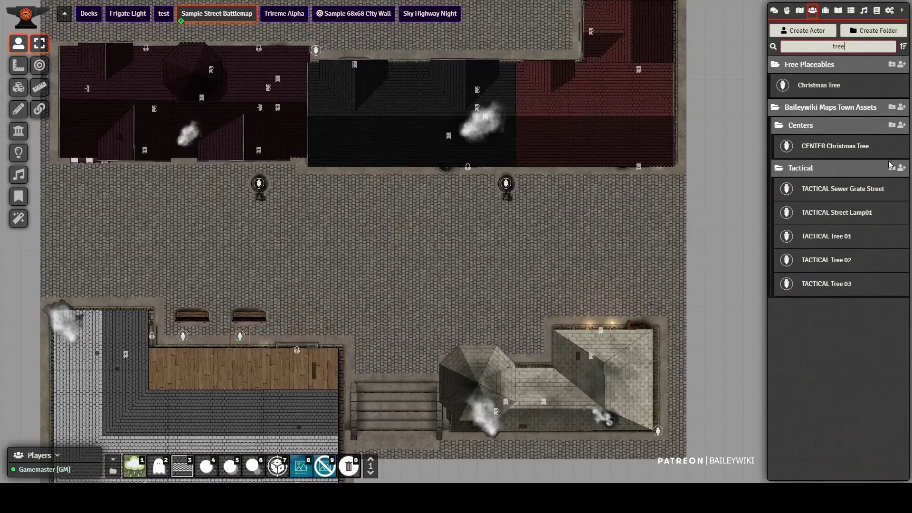
{"action": "key", "text": "ctrl+v"}
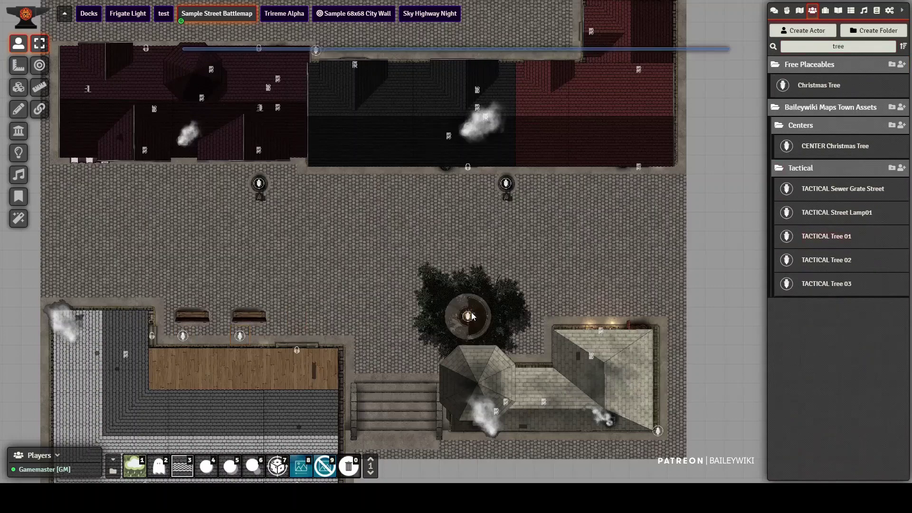
{"action": "left_click_drag", "start_coordinate": [295, 273], "coordinate": [362, 300]}
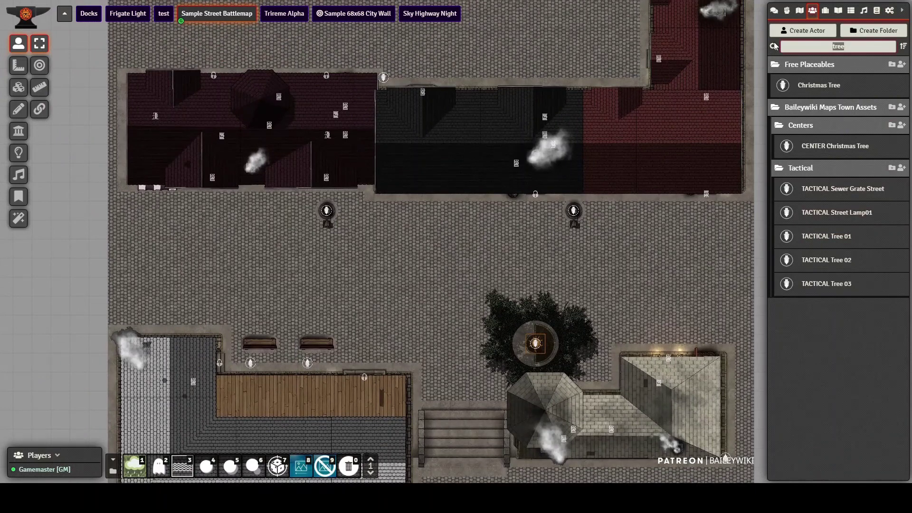
Search the actors for "crat", place TACTICAL Crates 02 below the purple-roofed building at the street's west end and rotate the pile.
{"action": "type", "text": "crat"}
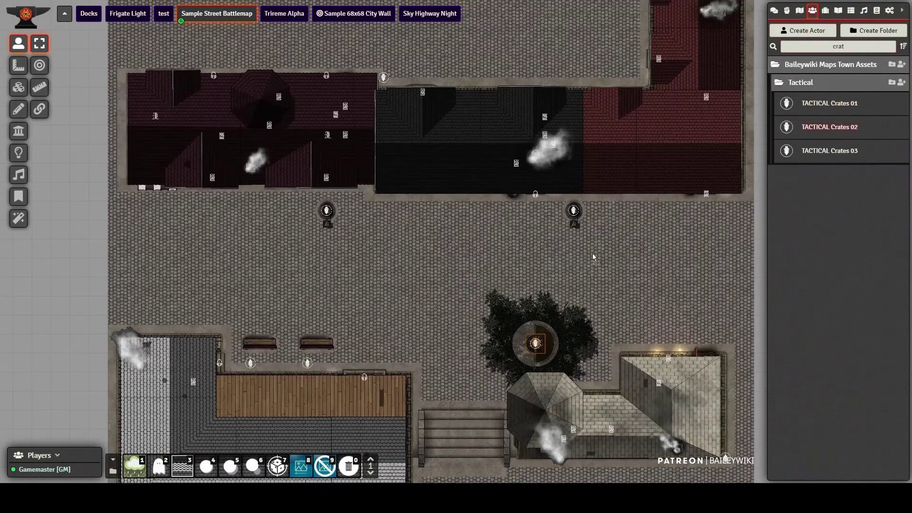
{"action": "key", "text": "ctrl+v"}
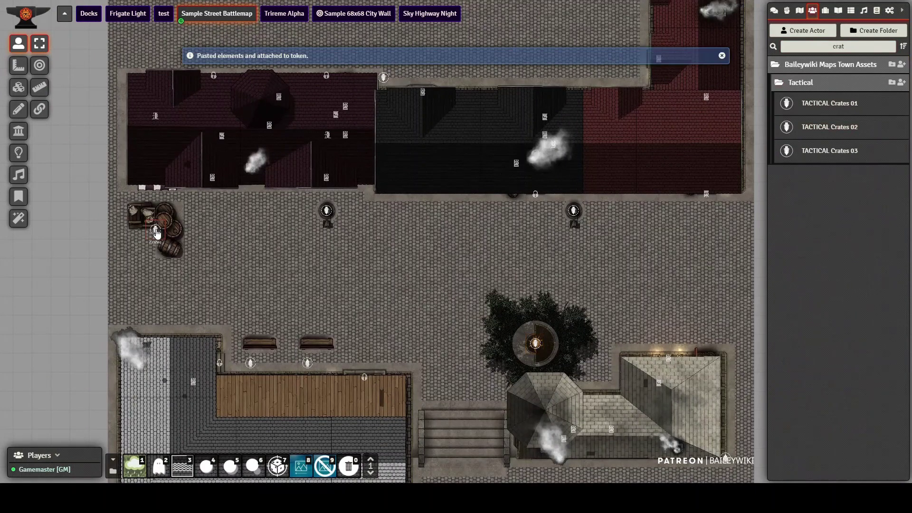
{"action": "scroll", "coordinate": [157, 233], "scroll_direction": "up", "scroll_amount": 1}
{"action": "scroll", "coordinate": [157, 234], "scroll_direction": "up", "scroll_amount": 1}
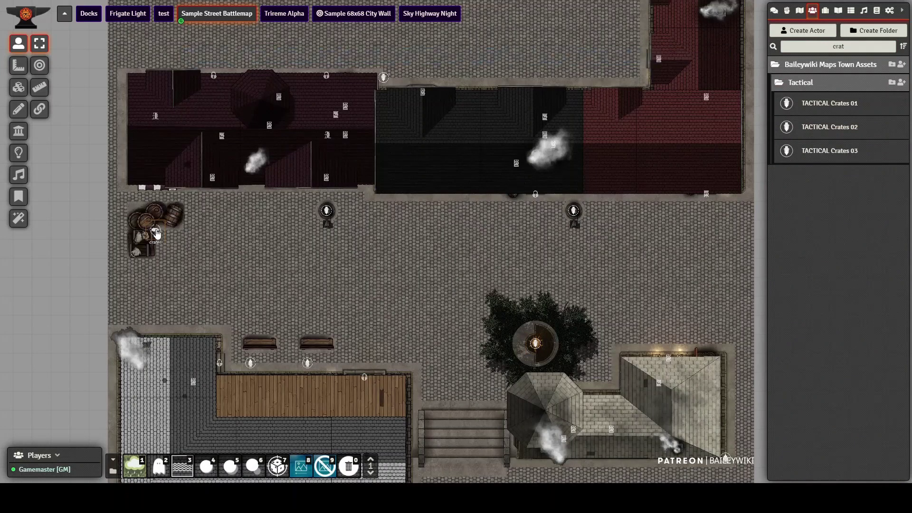
{"action": "scroll", "coordinate": [157, 232], "scroll_direction": "down", "scroll_amount": 2}
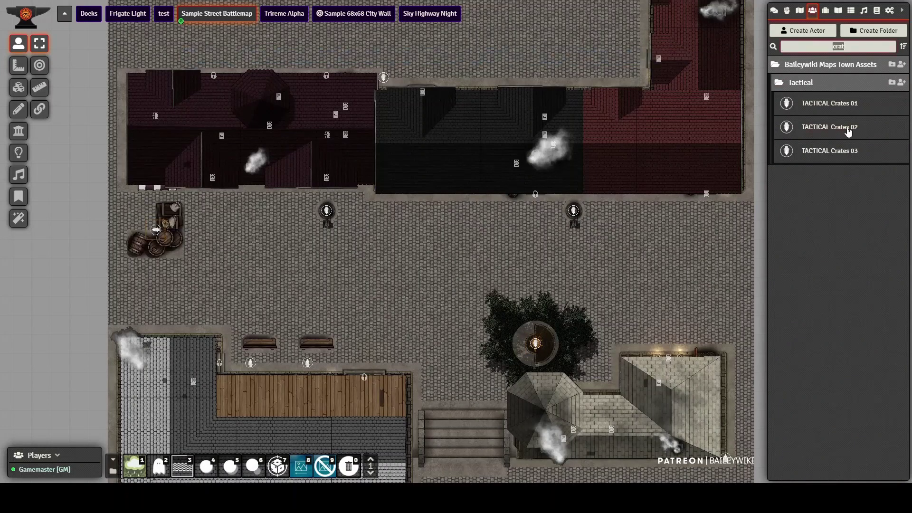
Delete a duplicate crate-and-barrel pile, place a row of wooden crates instead and move it beside the first pile.
{"action": "key", "text": "ctrl+v"}
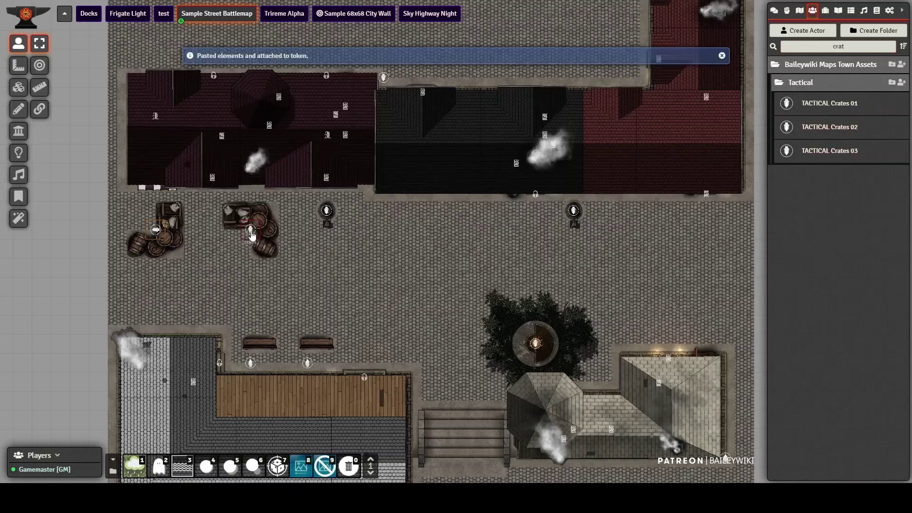
{"action": "key", "text": "Delete"}
{"action": "key", "text": "ctrl+v"}
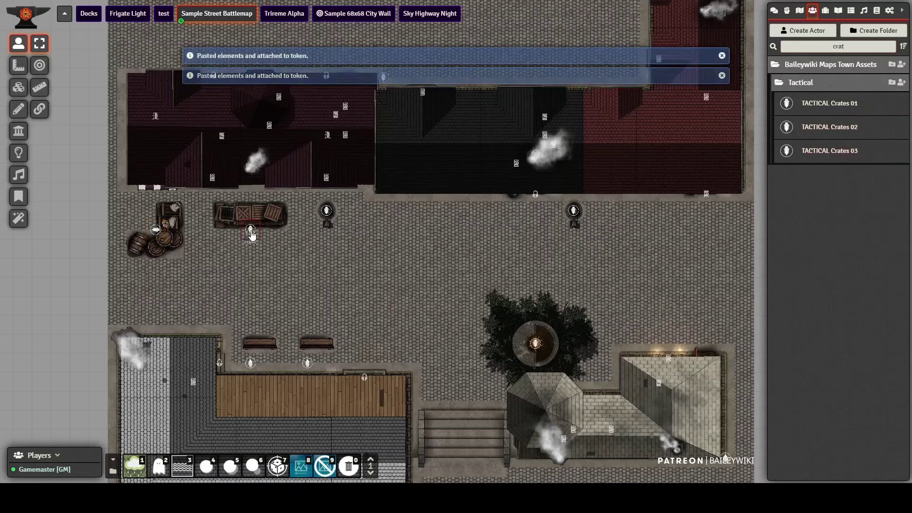
{"action": "left_click_drag", "start_coordinate": [234, 247], "coordinate": [231, 248]}
Search the actors for "wagon" and place TACTICAL Wagon01 at the street's east end, below the red-roofed building.
{"action": "left_click", "coordinate": [800, 44]}
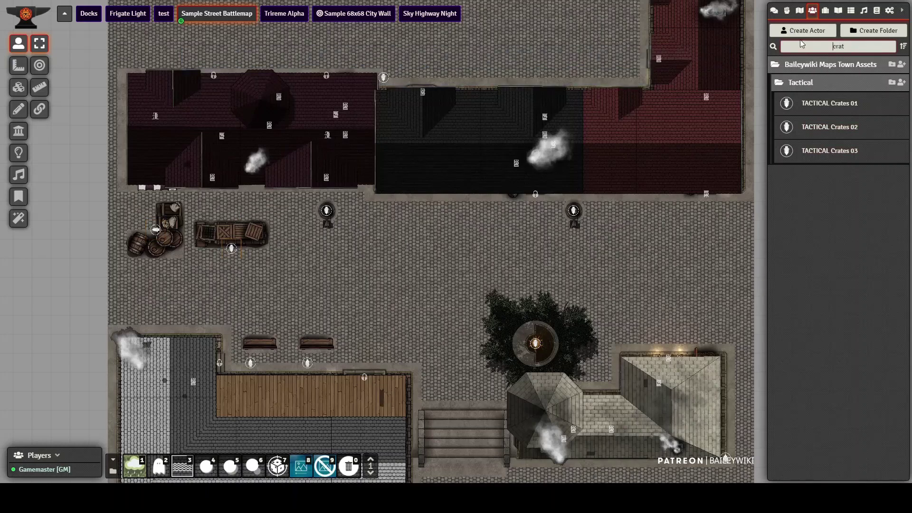
{"action": "type", "text": "wagon"}
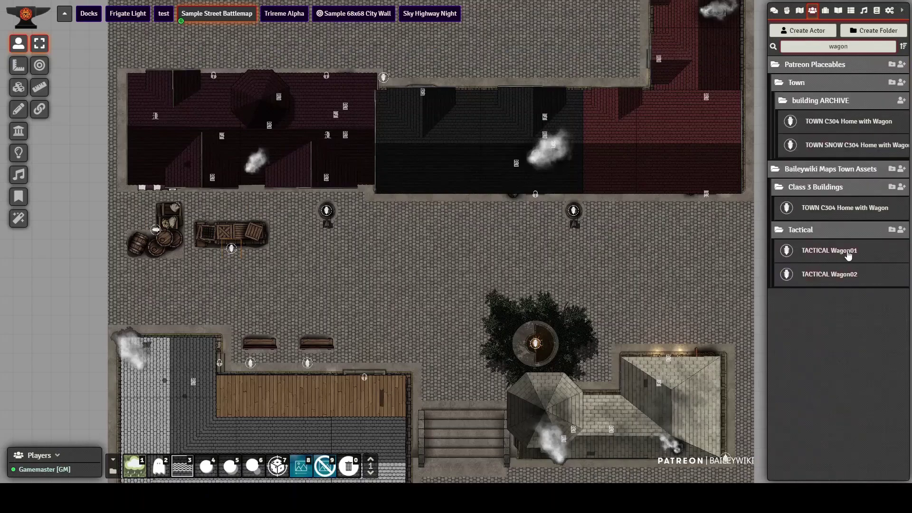
{"action": "left_click_drag", "start_coordinate": [671, 287], "coordinate": [681, 413]}
{"action": "left_click_drag", "start_coordinate": [702, 344], "coordinate": [672, 143]}
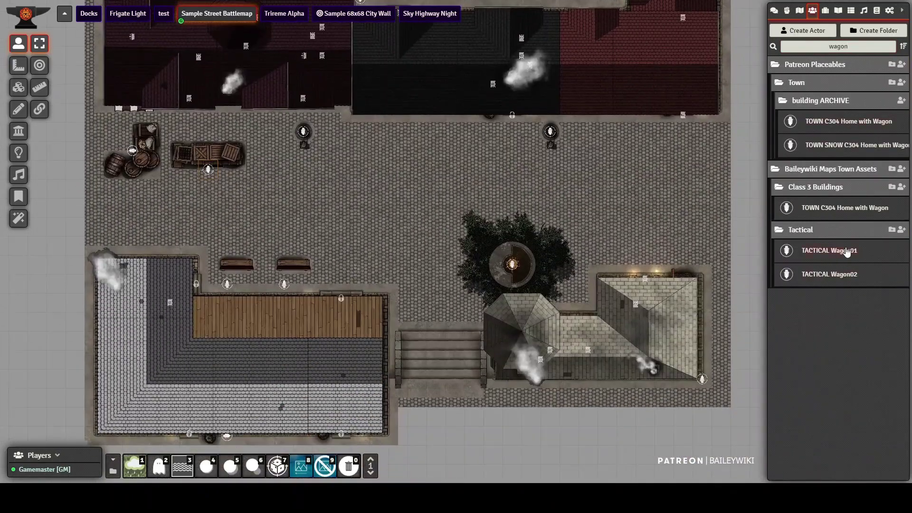
{"action": "key", "text": "ctrl+v"}
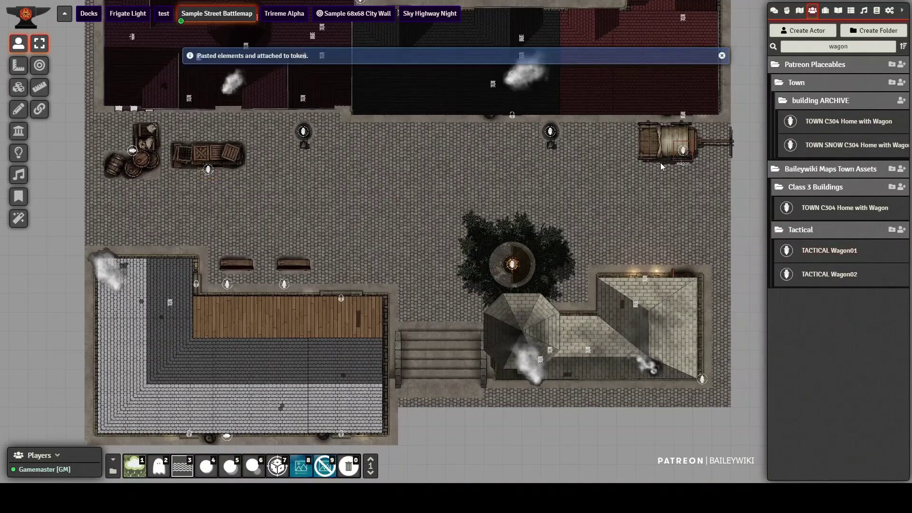
{"action": "left_click_drag", "start_coordinate": [486, 191], "coordinate": [499, 201]}
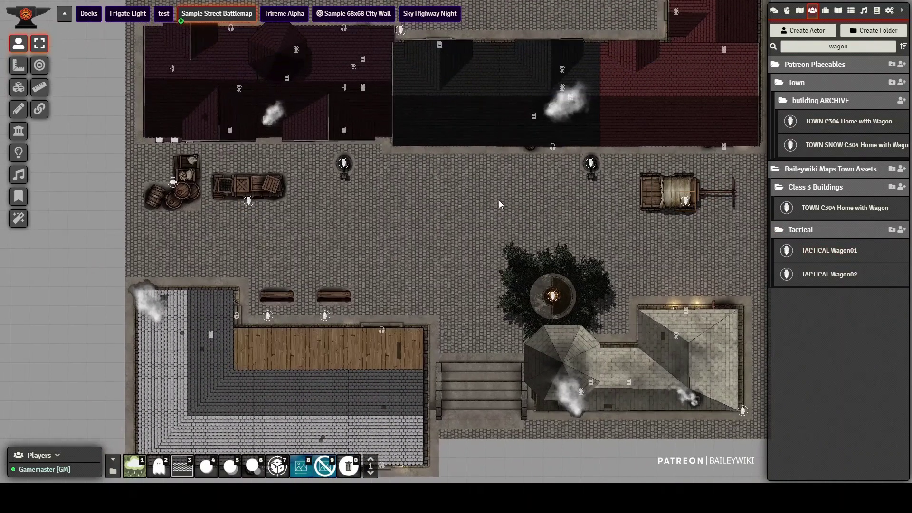
Display the wall layer and examine the walls around the terraced buildings, crates and wagon.
{"action": "left_click", "coordinate": [17, 136]}
{"action": "left_click_drag", "start_coordinate": [385, 223], "coordinate": [264, 371]}
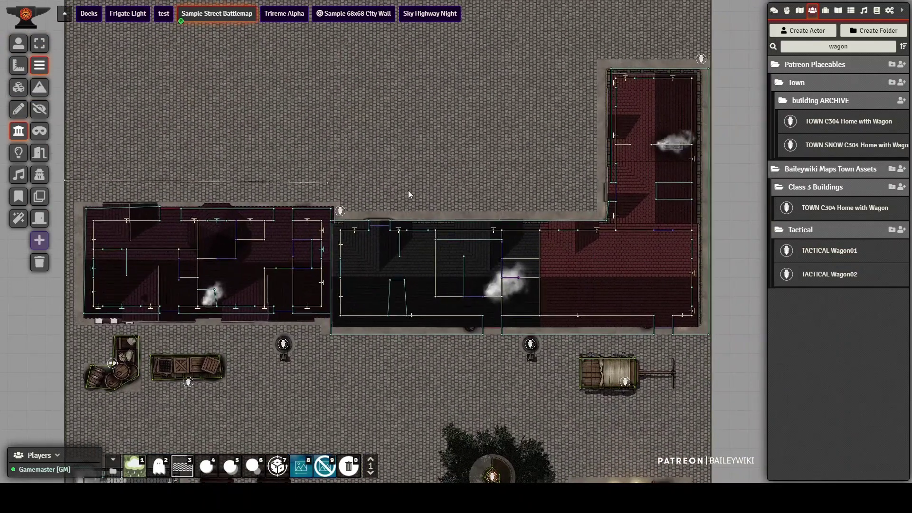
{"action": "left_click", "coordinate": [569, 181]}
{"action": "left_click", "coordinate": [571, 33]}
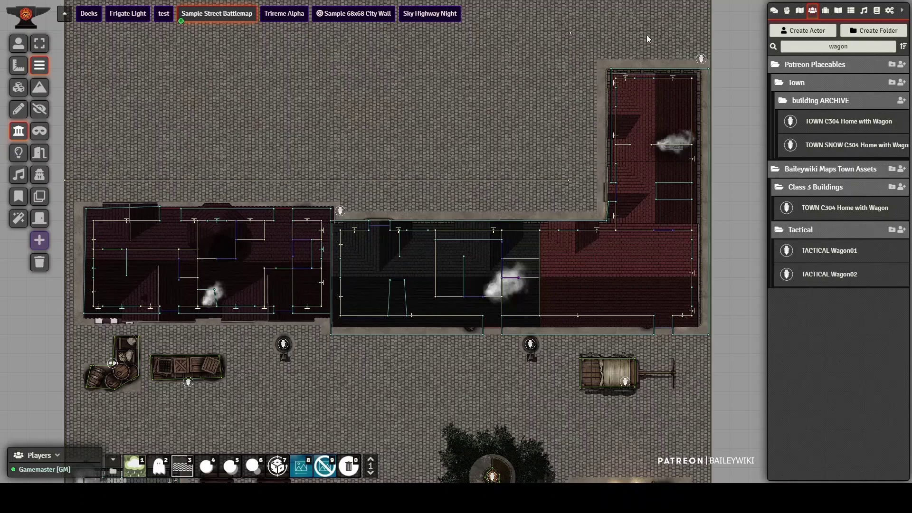
{"action": "left_click", "coordinate": [713, 33]}
{"action": "left_click_drag", "start_coordinate": [758, 136], "coordinate": [783, 1]}
Switch the scene to night, then search the actors for "mov" and place the "Player. Move me around" token mid-street.
{"action": "left_click", "coordinate": [19, 152]}
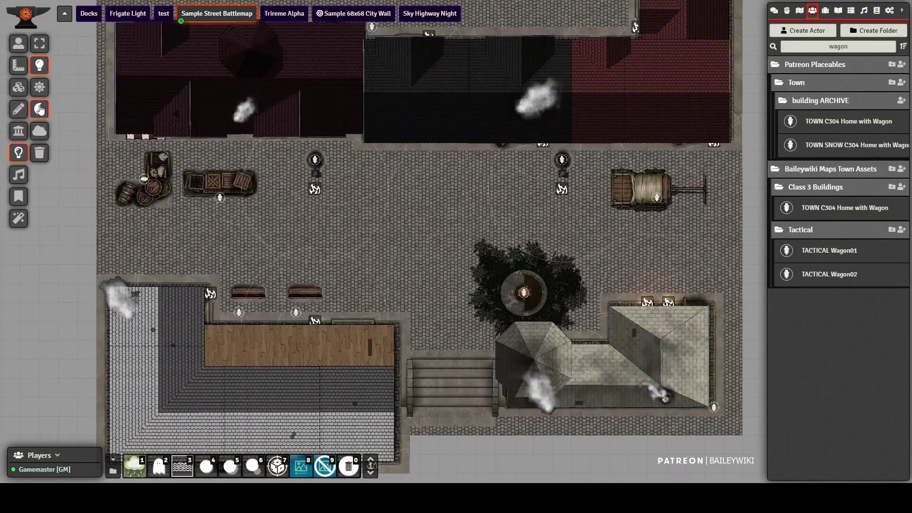
{"action": "left_click", "coordinate": [40, 110]}
{"action": "double_click", "coordinate": [786, 43]}
{"action": "type", "text": "mov"}
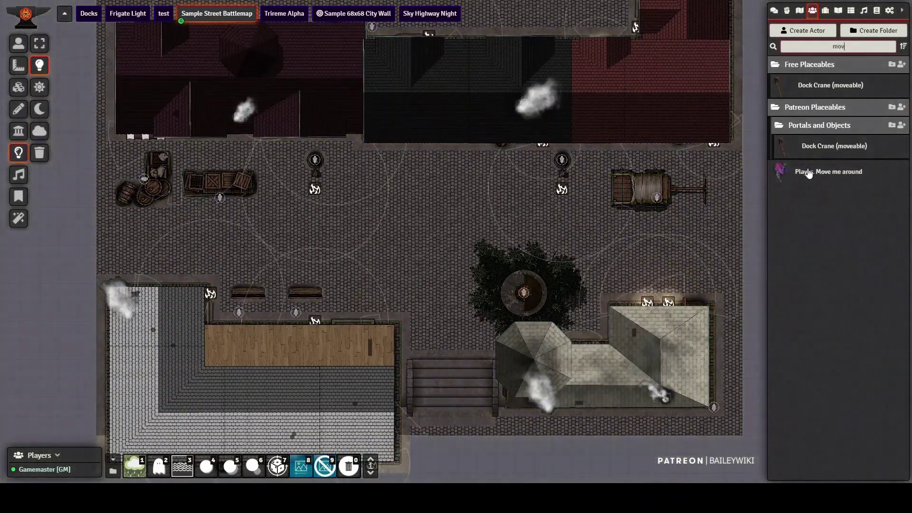
{"action": "left_click_drag", "start_coordinate": [809, 174], "coordinate": [446, 237]}
{"action": "scroll", "coordinate": [429, 284], "scroll_direction": "up", "scroll_amount": 3}
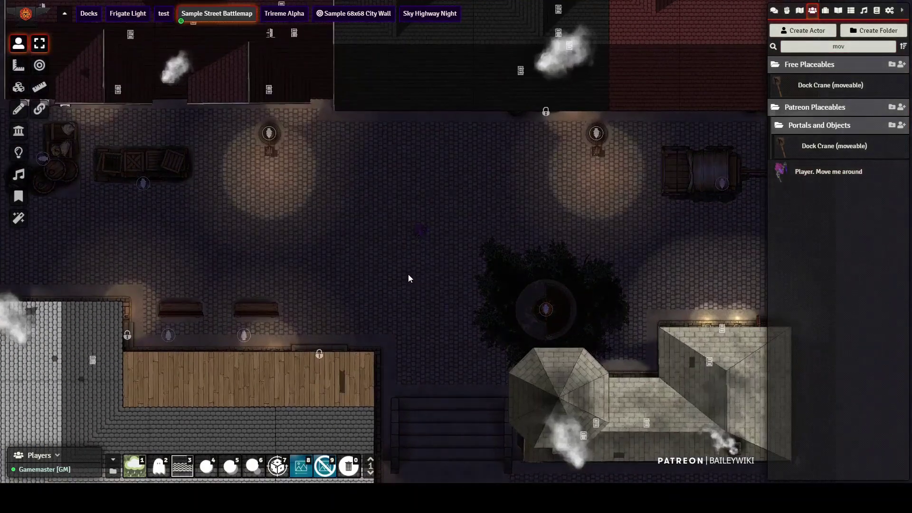
Create an ambient sound mid-street with a radius of about 126 grid units and browse to the baileywiki-maps-premium-towns/sounds folder.
{"action": "left_click", "coordinate": [21, 175]}
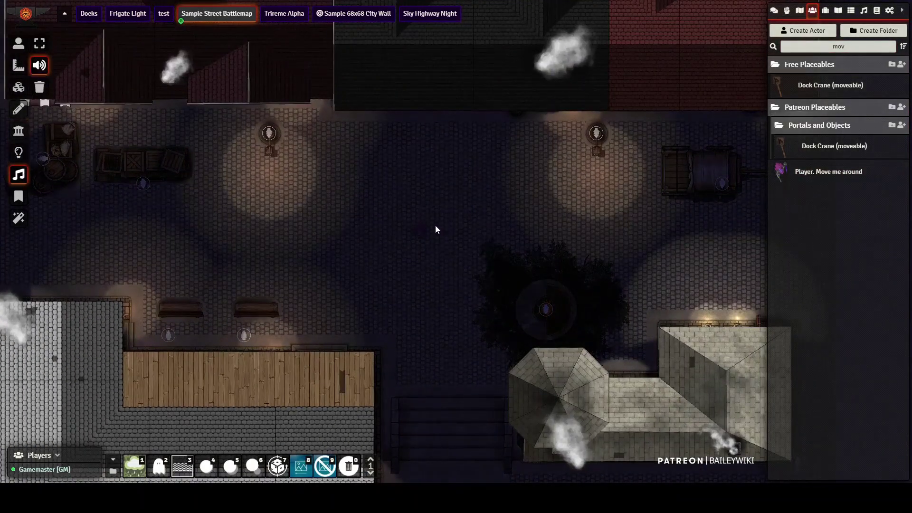
{"action": "scroll", "coordinate": [433, 224], "scroll_direction": "down", "scroll_amount": 5}
{"action": "left_click", "coordinate": [424, 219]}
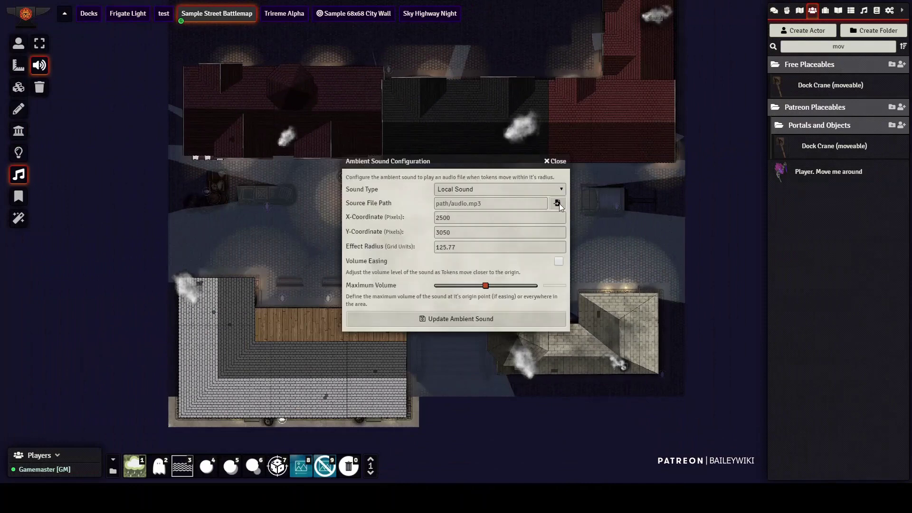
{"action": "left_click", "coordinate": [557, 201]}
{"action": "left_click", "coordinate": [343, 174]}
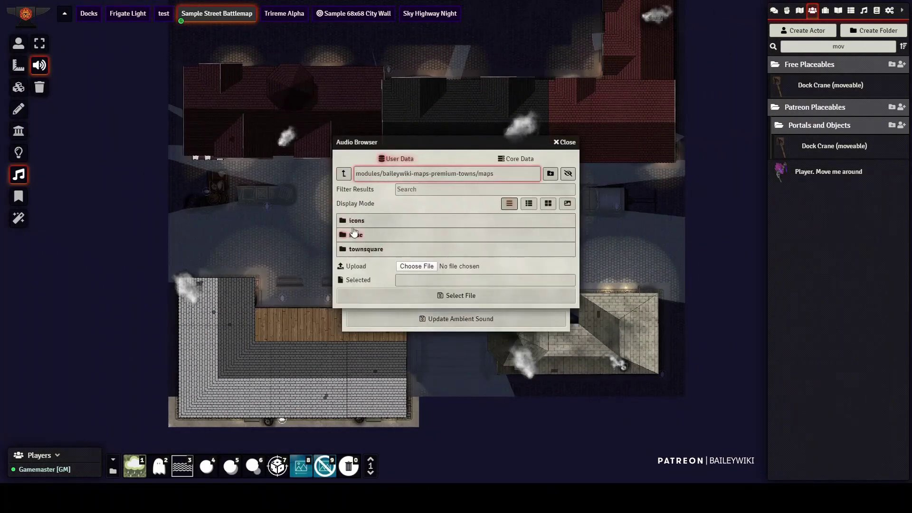
{"action": "left_click", "coordinate": [343, 174]}
{"action": "left_click", "coordinate": [360, 235]}
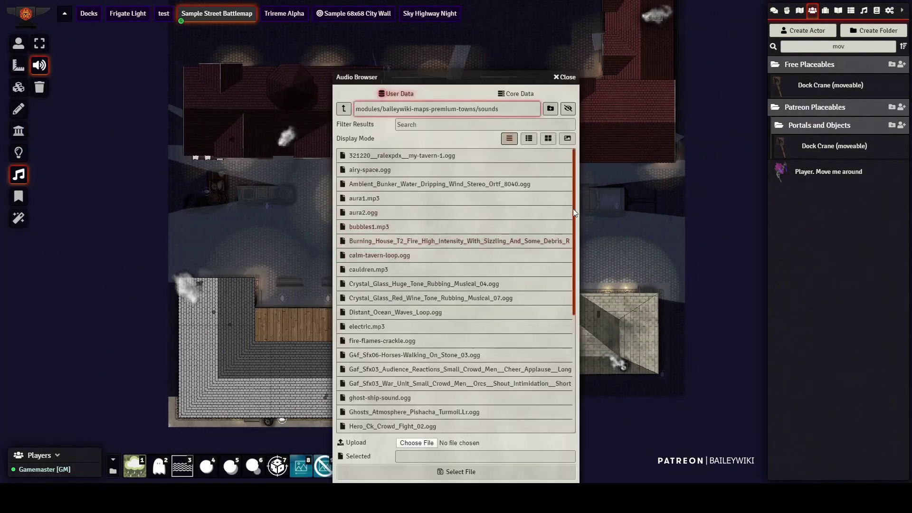
Filter the sound files by "tow", assign medieval-town-loop.ogg to the ambient sound, save it and copy the sound.
{"action": "left_click", "coordinate": [509, 121]}
{"action": "type", "text": "tow"}
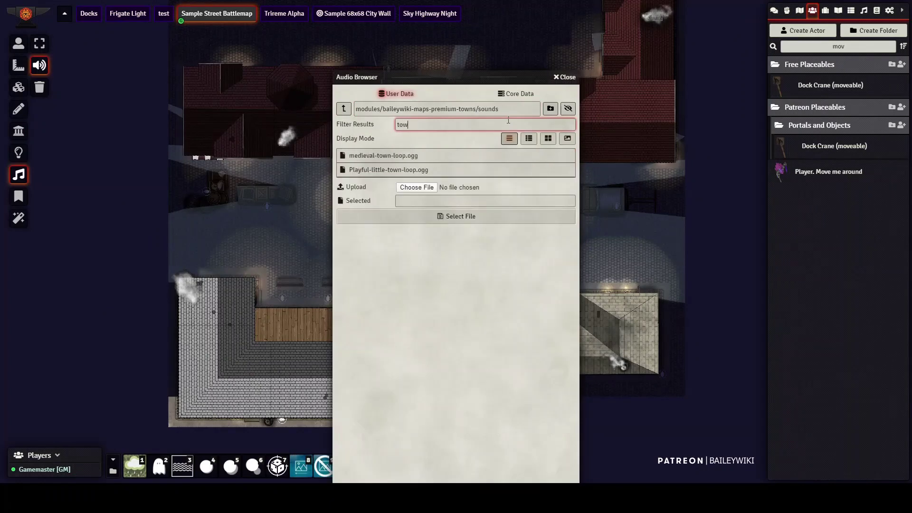
{"action": "left_click", "coordinate": [378, 159]}
{"action": "left_click", "coordinate": [451, 216]}
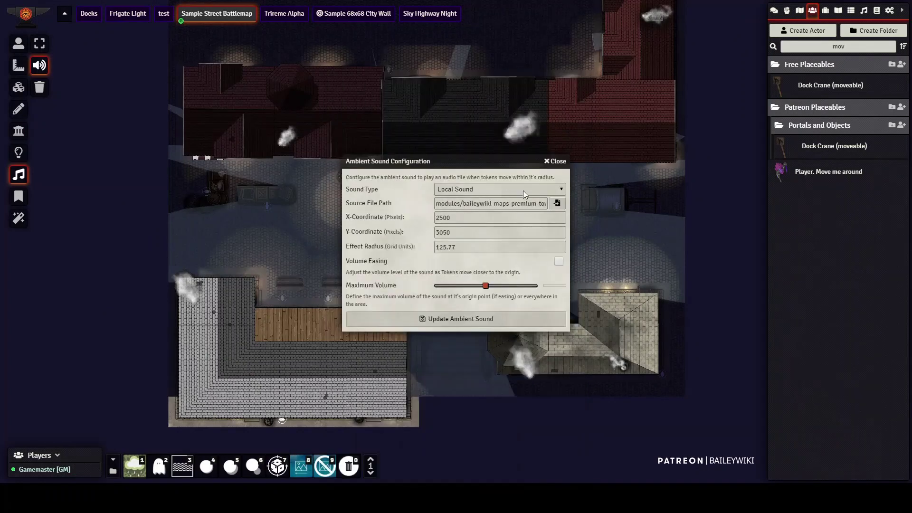
{"action": "left_click", "coordinate": [482, 317]}
{"action": "key", "text": "ctrl+c"}
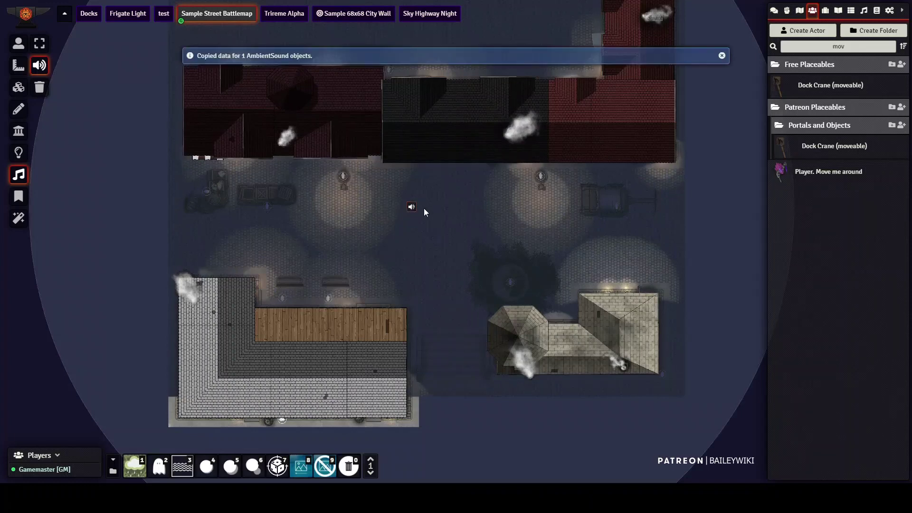
Return to token control and inspect the night street through the player token's vision.
{"action": "left_click", "coordinate": [376, 231]}
{"action": "left_click", "coordinate": [18, 221]}
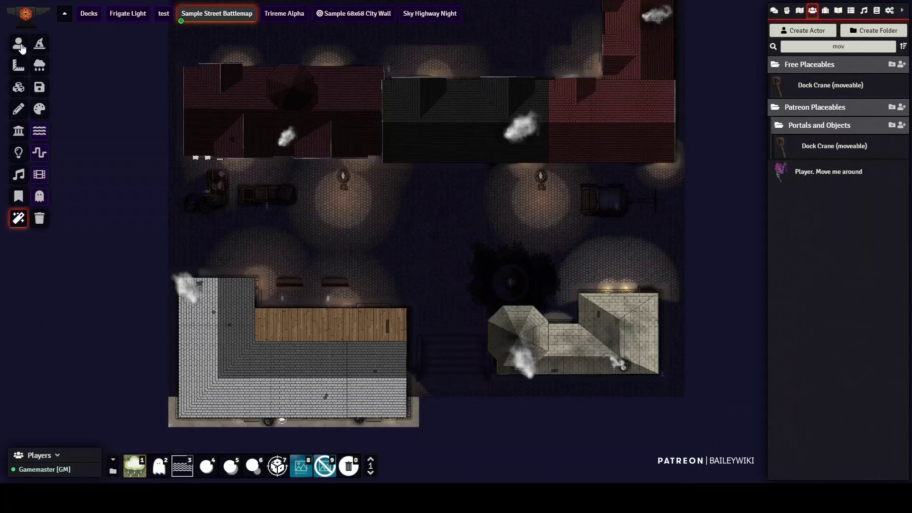
{"action": "left_click", "coordinate": [18, 44]}
{"action": "scroll", "coordinate": [395, 232], "scroll_direction": "up", "scroll_amount": 10}
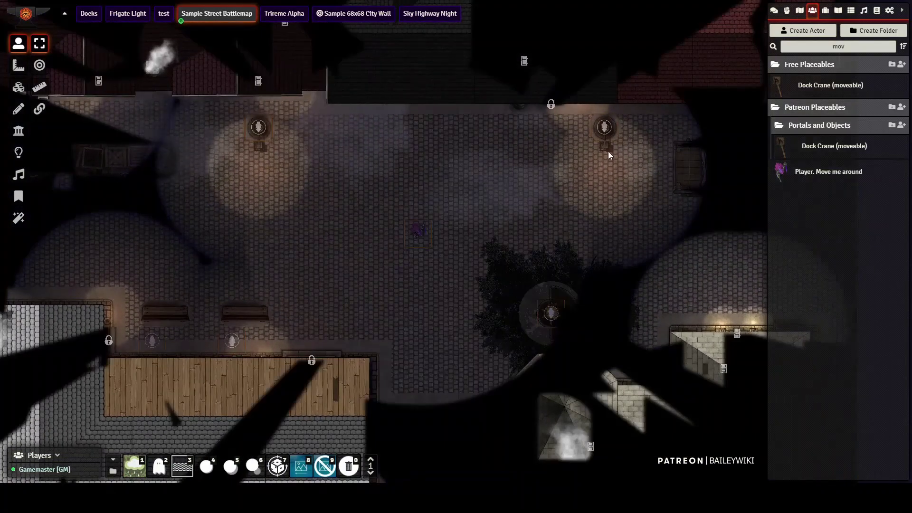
{"action": "right_click", "coordinate": [259, 127]}
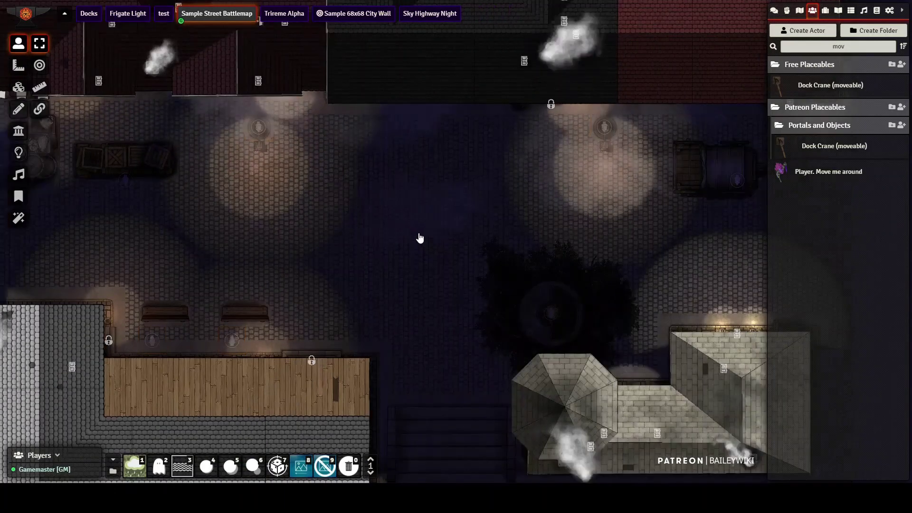
{"action": "right_click", "coordinate": [419, 239]}
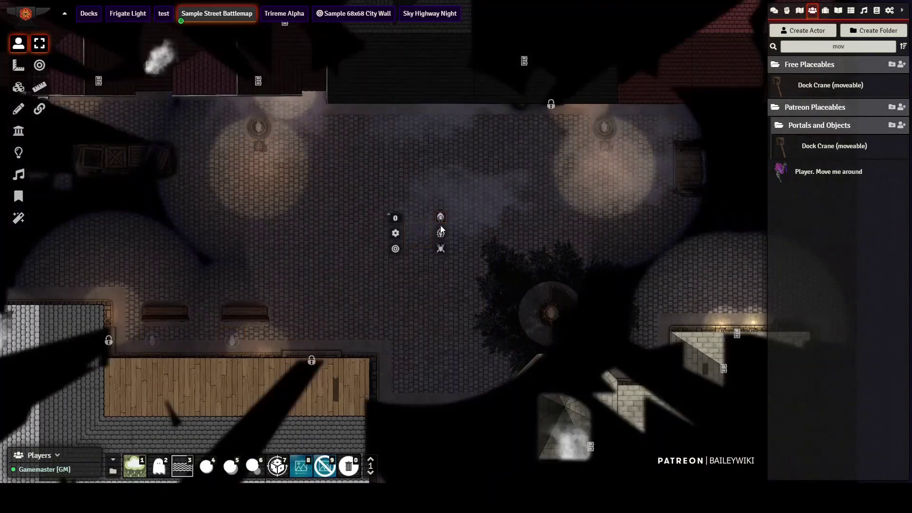
{"action": "left_click", "coordinate": [420, 240]}
Walk the player token west along the street, past the western lamp toward the row of crates.
{"action": "key", "text": "Up"}
{"action": "key", "text": "Left"}
{"action": "key", "text": "Left"}
{"action": "key", "text": "Left"}
{"action": "key", "text": "Left"}
{"action": "key", "text": "Left"}
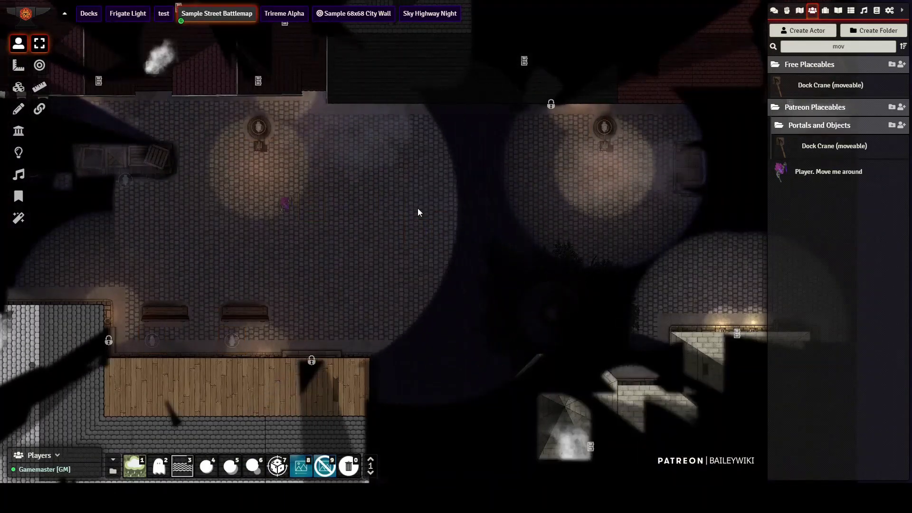
{"action": "key", "text": "Left"}
{"action": "key", "text": "Left"}
{"action": "key", "text": "Left"}
{"action": "key", "text": "Left"}
Walk the player token east along the street, past the tree and down to the inn's lit north door.
{"action": "key", "text": "Right"}
{"action": "key", "text": "Right"}
{"action": "key", "text": "Right"}
{"action": "key", "text": "Right"}
{"action": "key", "text": "Right"}
{"action": "key", "text": "Right"}
{"action": "key", "text": "Right"}
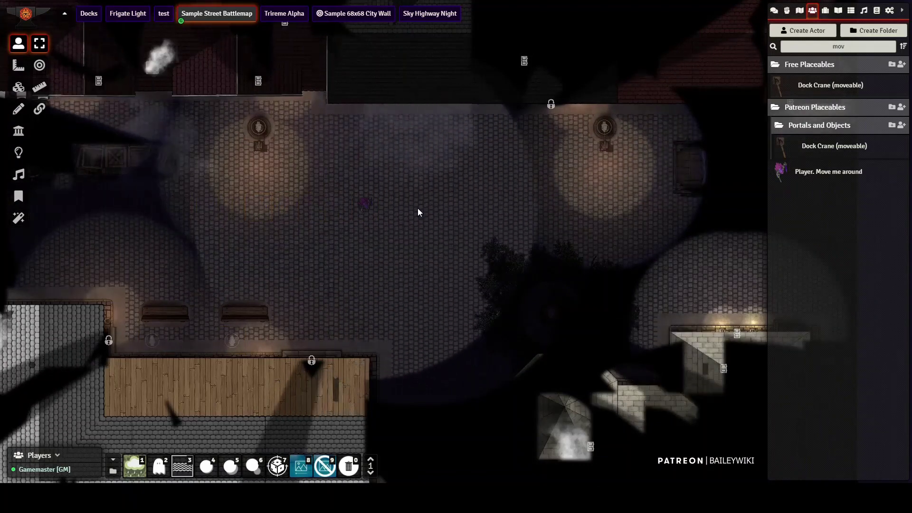
{"action": "key", "text": "Right"}
{"action": "key", "text": "Right"}
{"action": "key", "text": "Right"}
{"action": "key", "text": "Right"}
{"action": "key", "text": "Right"}
{"action": "key", "text": "Right"}
{"action": "key", "text": "Right"}
{"action": "key", "text": "Down"}
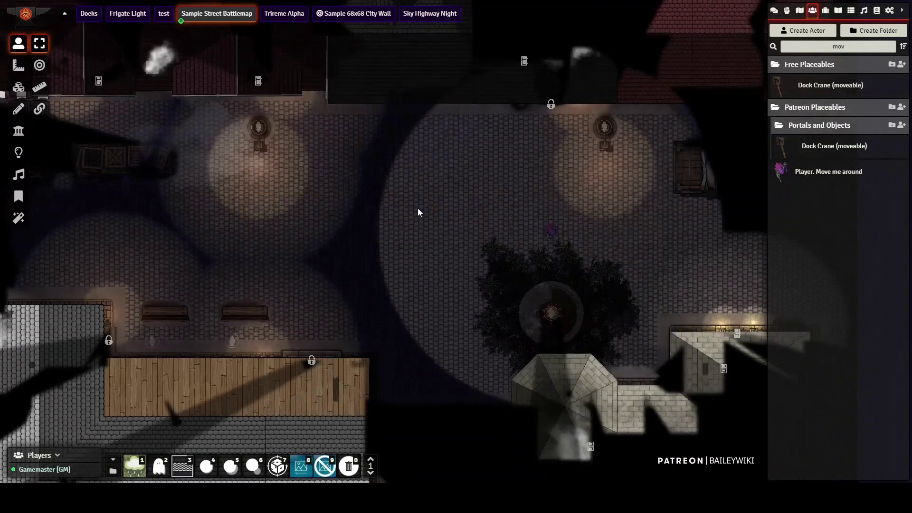
{"action": "key", "text": "Right"}
{"action": "key", "text": "Right"}
{"action": "key", "text": "Right"}
{"action": "key", "text": "Right"}
{"action": "key", "text": "Right"}
{"action": "key", "text": "Right"}
{"action": "key", "text": "Right"}
{"action": "key", "text": "Down"}
{"action": "key", "text": "Down"}
{"action": "key", "text": "Down"}
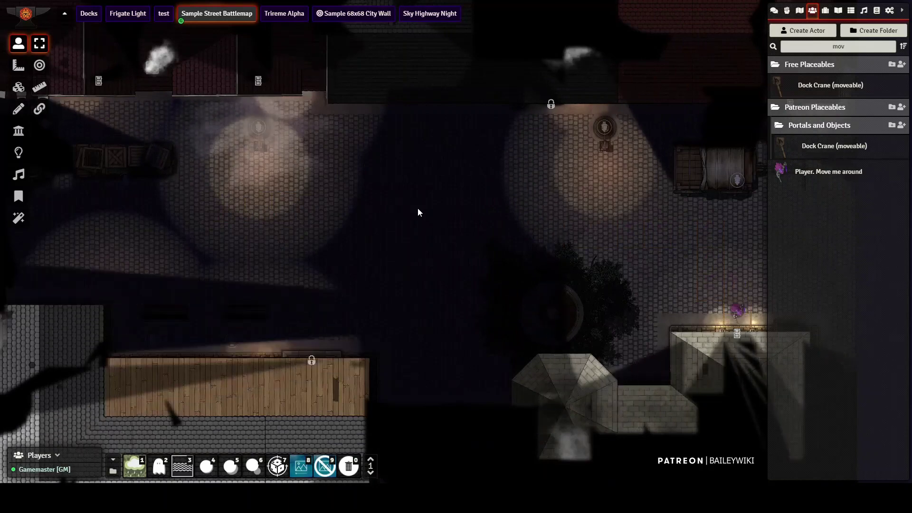
Open the inn's north door and walk the player token south into the furnished front room.
{"action": "left_click", "coordinate": [737, 333]}
{"action": "key", "text": "Down"}
{"action": "key", "text": "Down"}
{"action": "key", "text": "Down"}
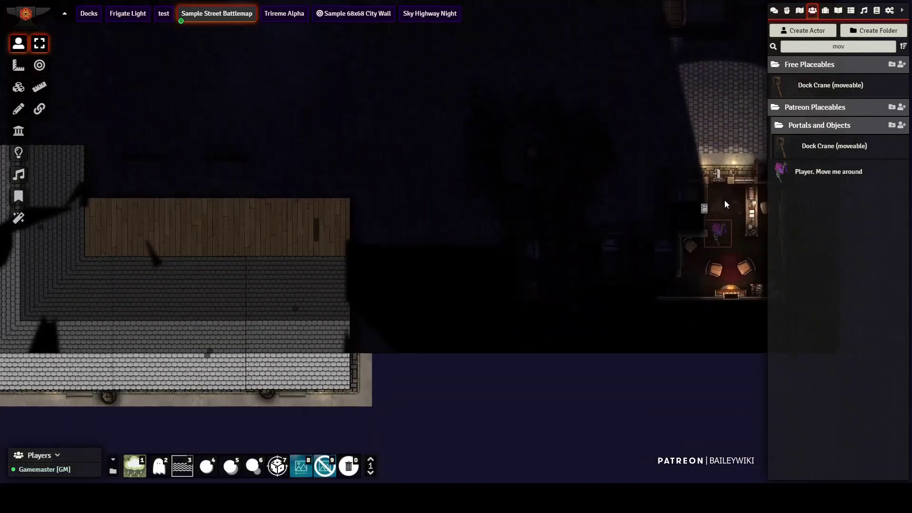
{"action": "key", "text": "Down"}
{"action": "key", "text": "Down"}
Walk the player token west inside the inn, open the inner door and enter the small room with the bed.
{"action": "key", "text": "Left"}
{"action": "key", "text": "Left"}
{"action": "key", "text": "Left"}
{"action": "left_click", "coordinate": [638, 260]}
{"action": "key", "text": "Up"}
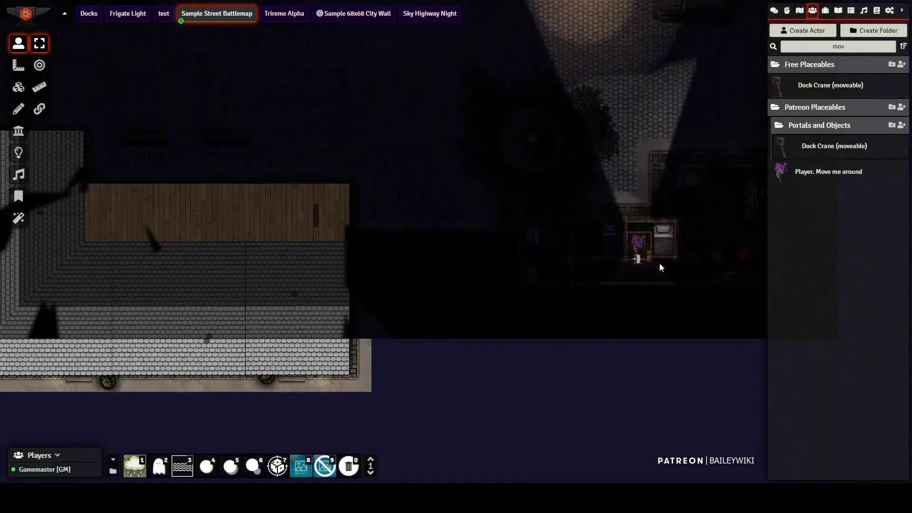
{"action": "scroll", "coordinate": [660, 291], "scroll_direction": "up", "scroll_amount": 5}
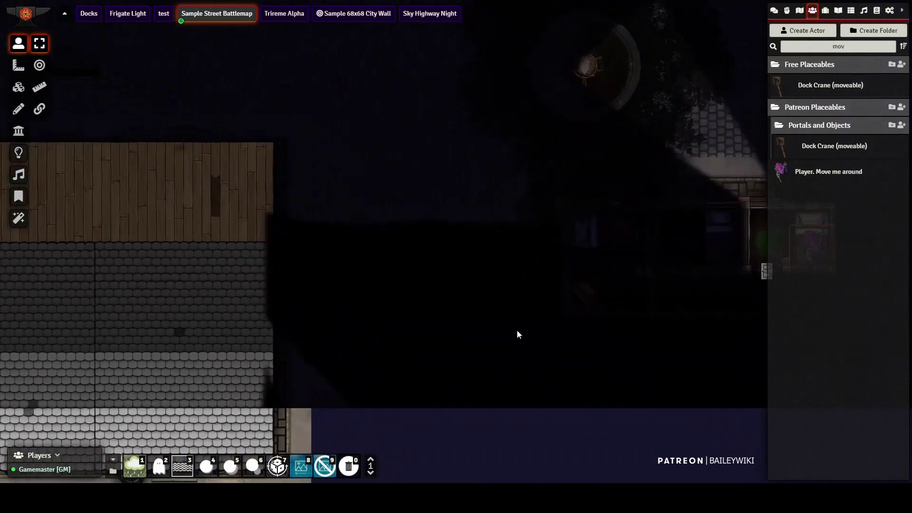
{"action": "left_click_drag", "start_coordinate": [741, 307], "coordinate": [401, 347]}
{"action": "scroll", "coordinate": [553, 350], "scroll_direction": "up", "scroll_amount": 8}
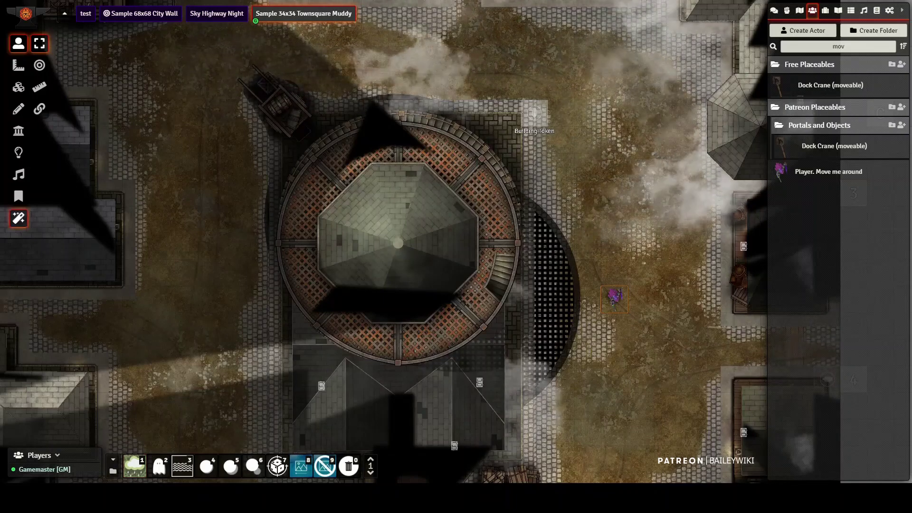
Delete every effect in the Sample 34x34 Townsquare Muddy scene.
{"action": "left_click", "coordinate": [19, 220]}
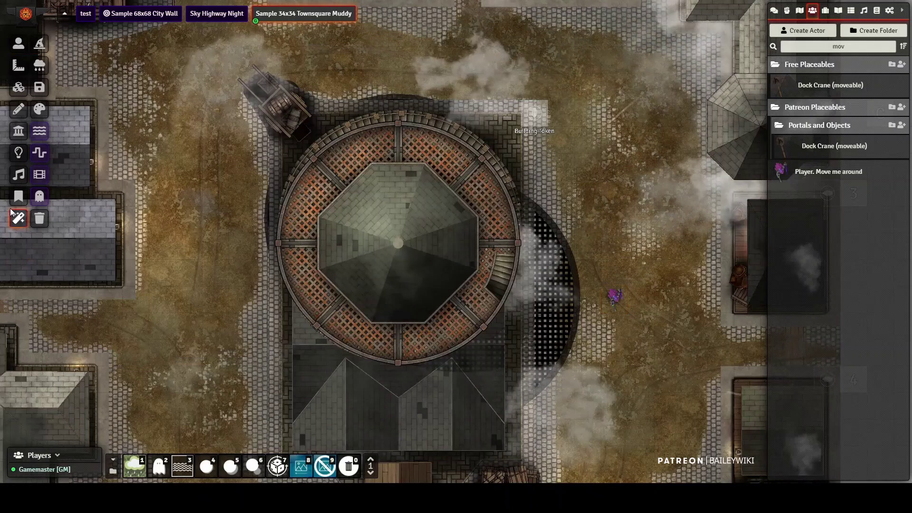
{"action": "left_click", "coordinate": [40, 221]}
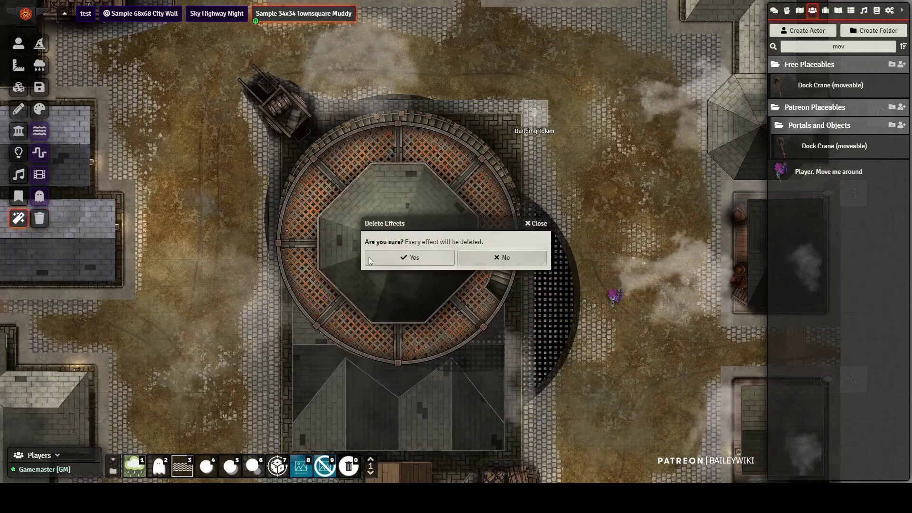
{"action": "left_click", "coordinate": [390, 252]}
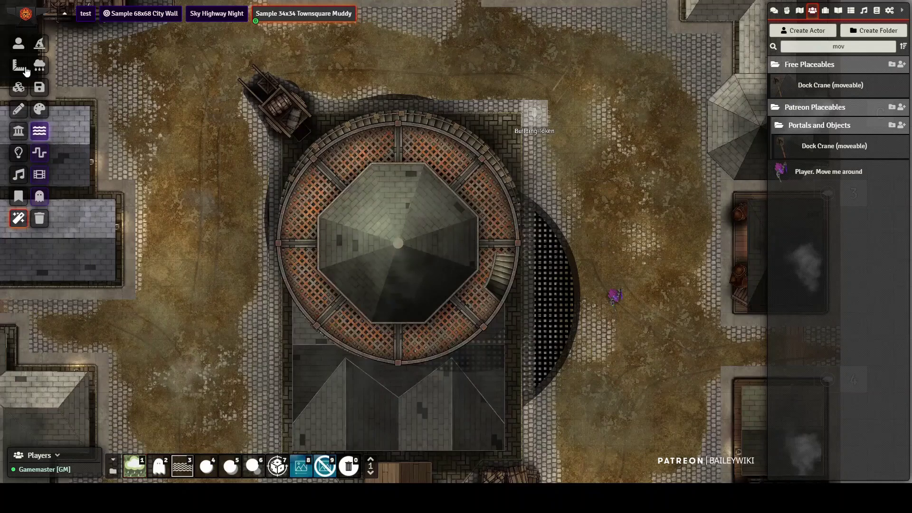
Set the source file of the global ambient sound west of the round building to marketplace-loop.ogg and update the sound.
{"action": "left_click", "coordinate": [18, 131]}
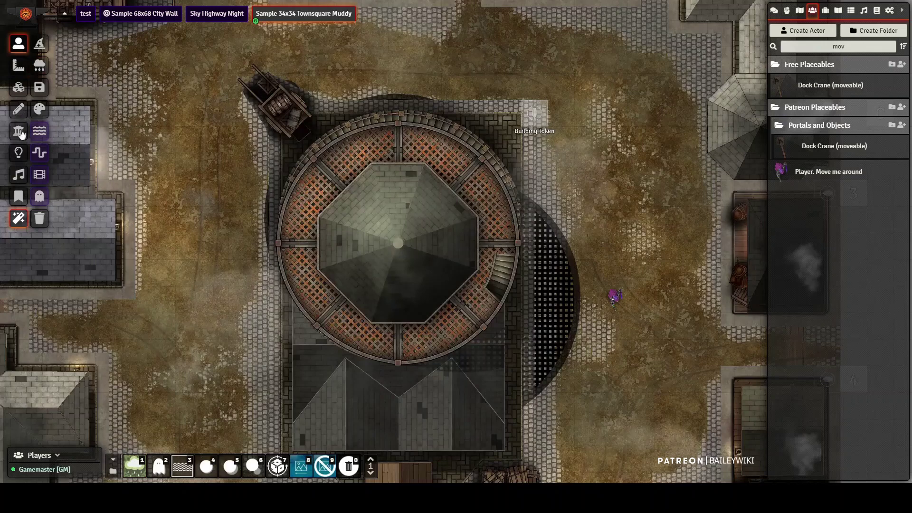
{"action": "left_click", "coordinate": [18, 175]}
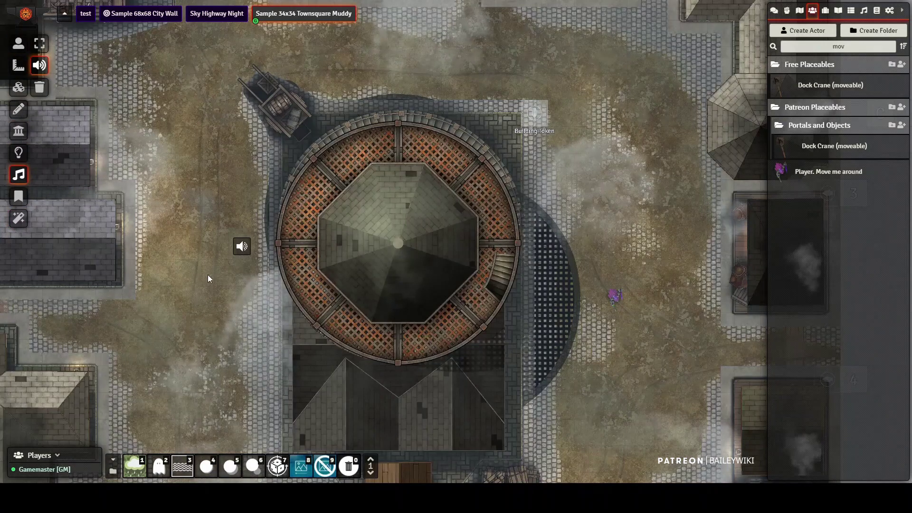
{"action": "double_click", "coordinate": [242, 246]}
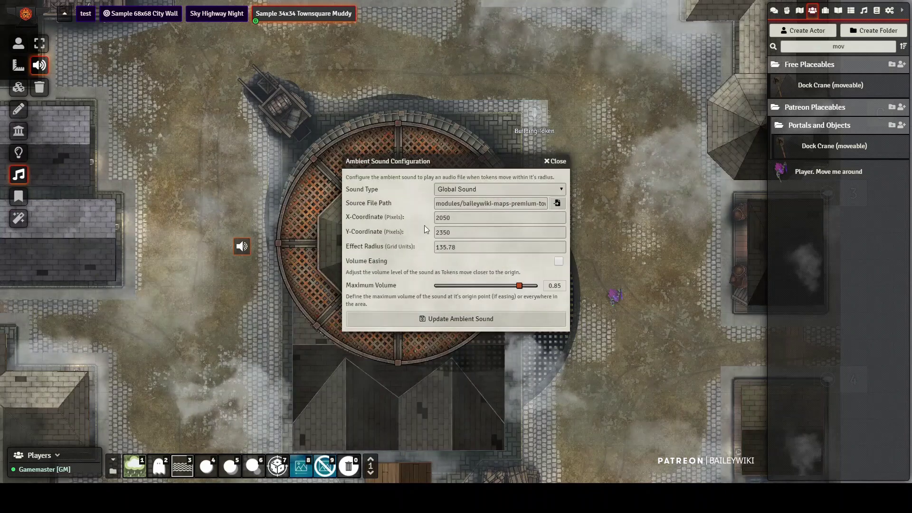
{"action": "left_click", "coordinate": [558, 203]}
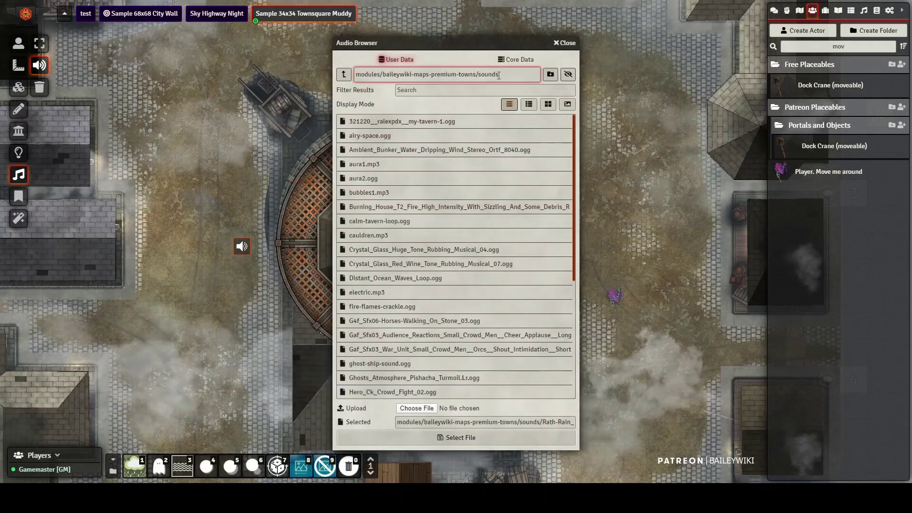
{"action": "left_click", "coordinate": [463, 90]}
{"action": "type", "text": "loop"}
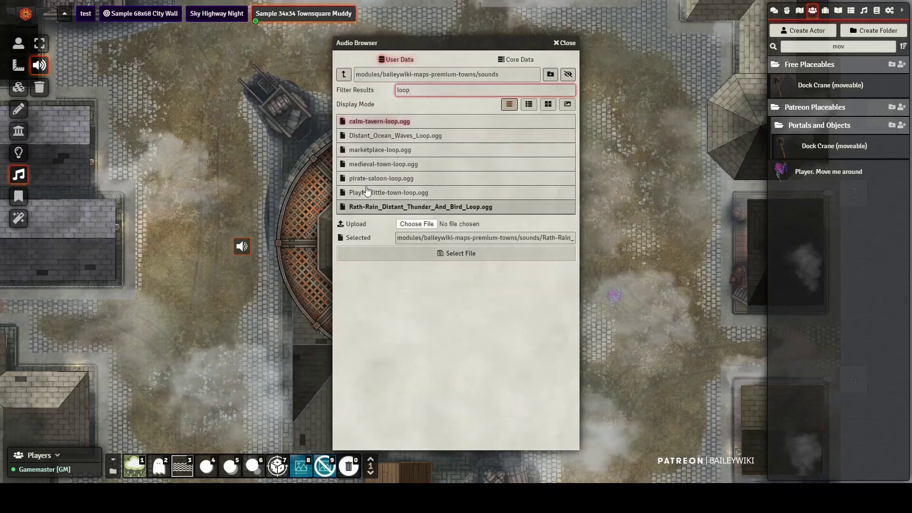
{"action": "left_click", "coordinate": [375, 151]}
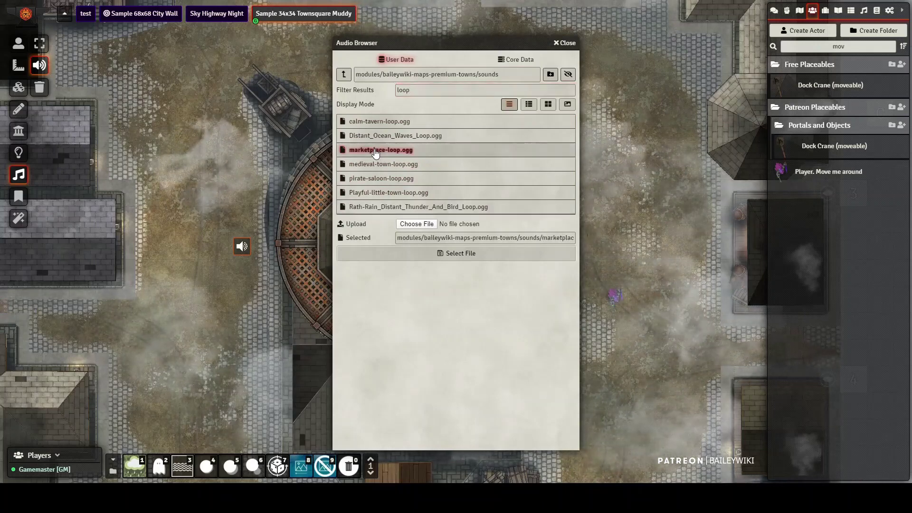
{"action": "left_click", "coordinate": [469, 255]}
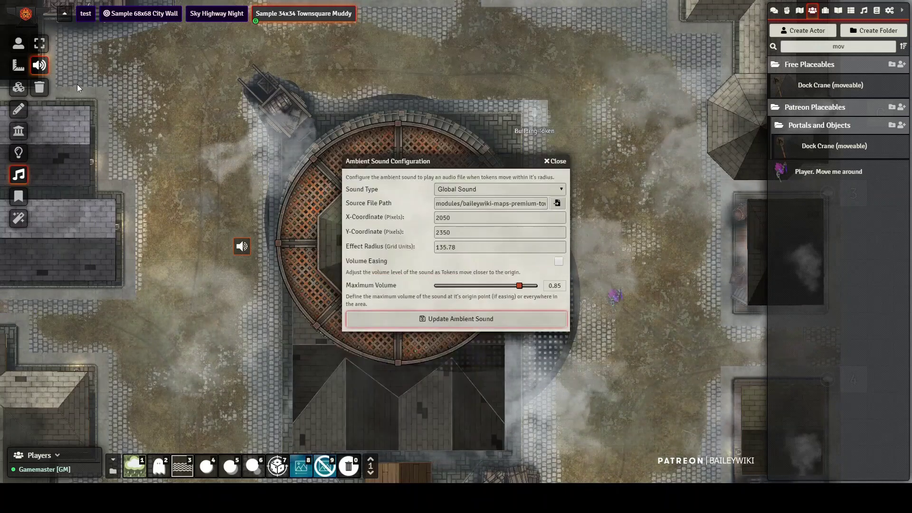
{"action": "left_click", "coordinate": [475, 319]}
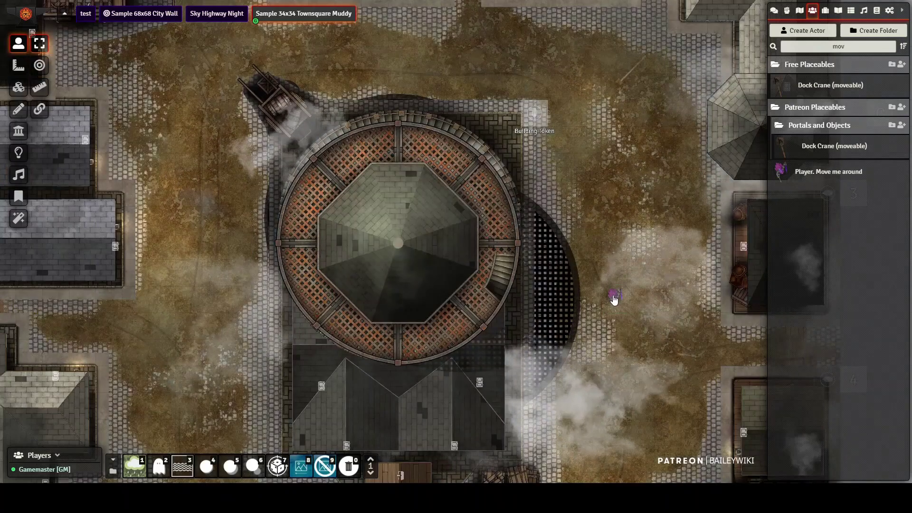
Walk the player token north along the muddy street east of the round building, up to its northeast corner.
{"action": "left_click", "coordinate": [613, 297]}
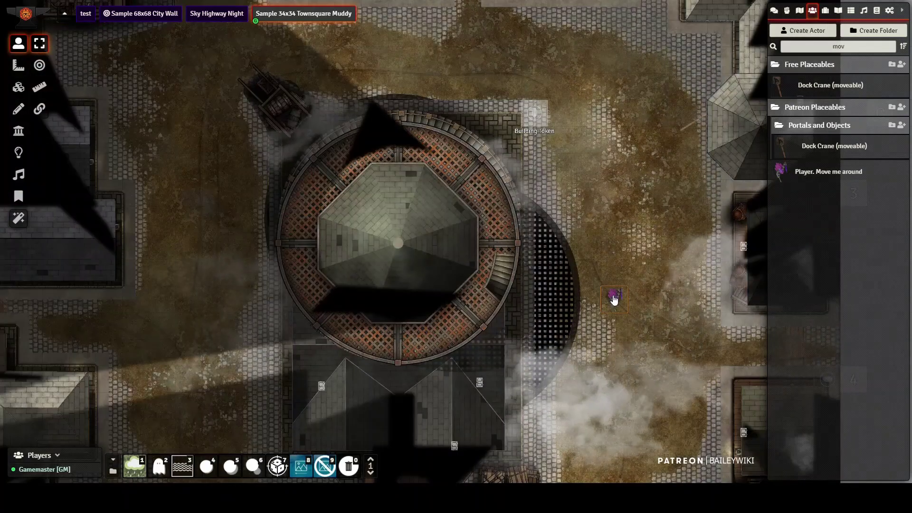
{"action": "key", "text": "Up"}
{"action": "key", "text": "Up"}
{"action": "key", "text": "Up"}
{"action": "key", "text": "Up"}
{"action": "key", "text": "Up"}
{"action": "key", "text": "Up"}
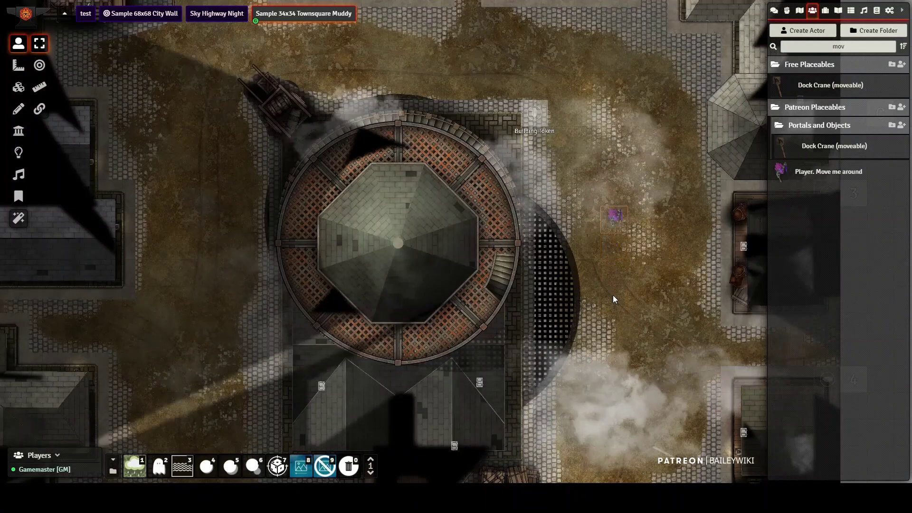
{"action": "key", "text": "Up"}
{"action": "key", "text": "Up"}
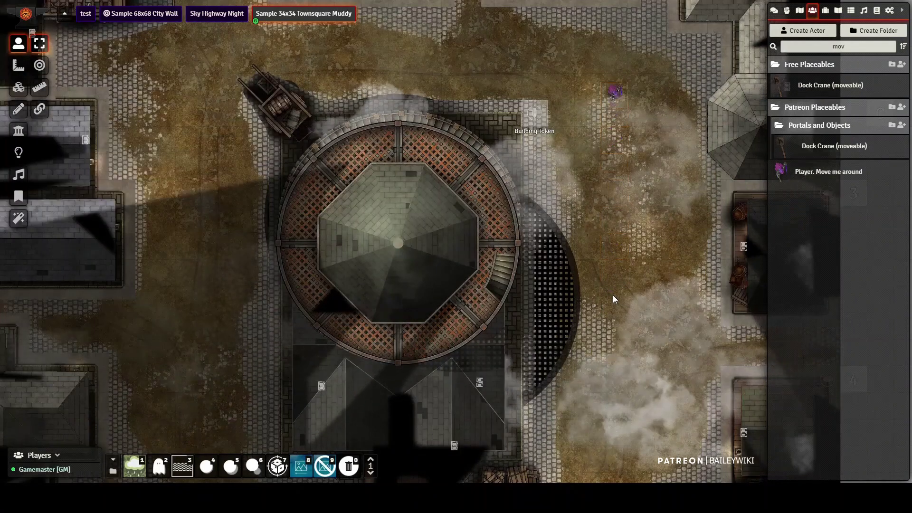
Reopen the ambient sound's audio file browser and filter it by "loop" to review the available looping sounds.
{"action": "left_click", "coordinate": [18, 174]}
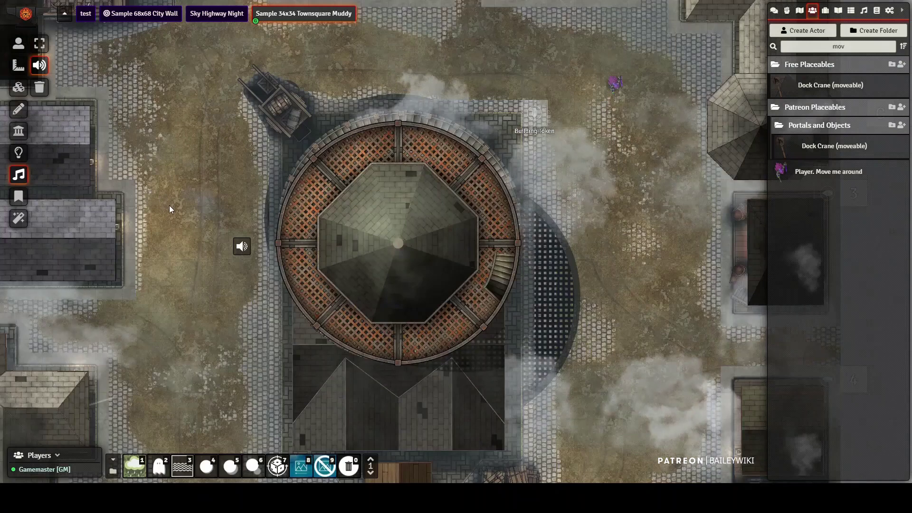
{"action": "double_click", "coordinate": [241, 248]}
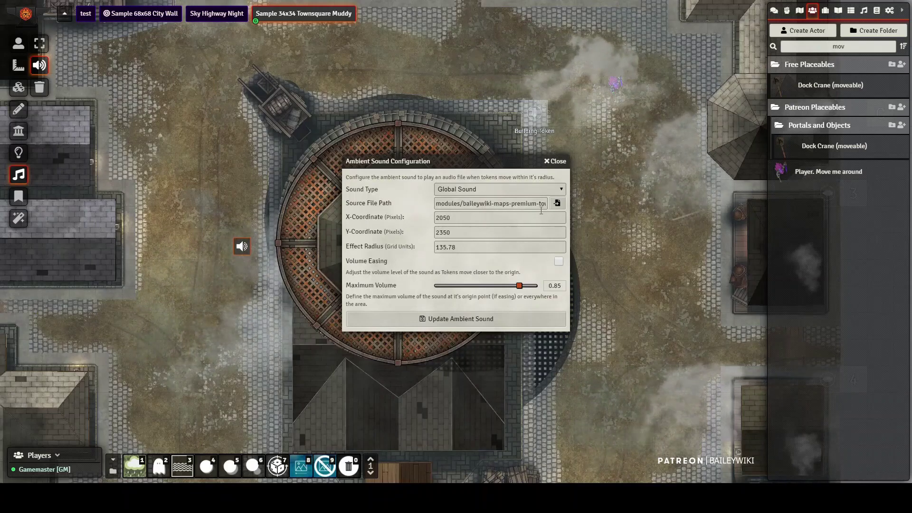
{"action": "left_click", "coordinate": [556, 204]}
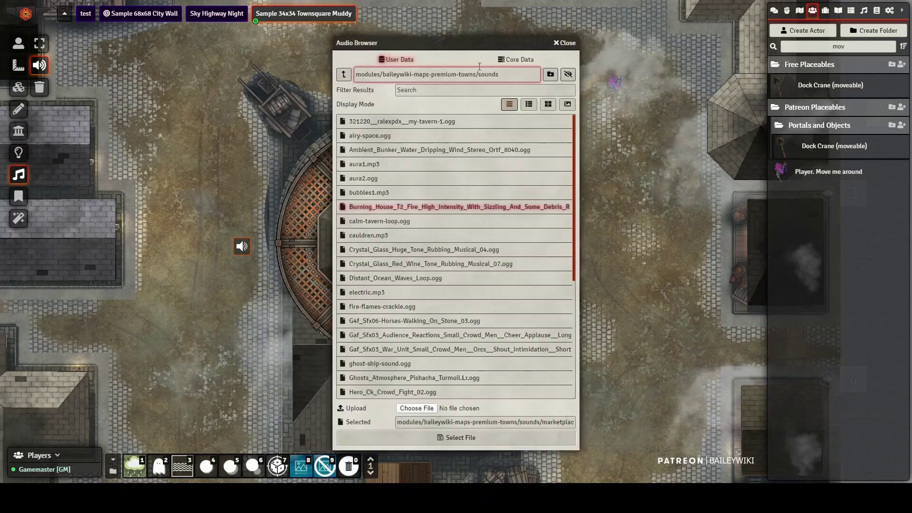
{"action": "left_click", "coordinate": [478, 90]}
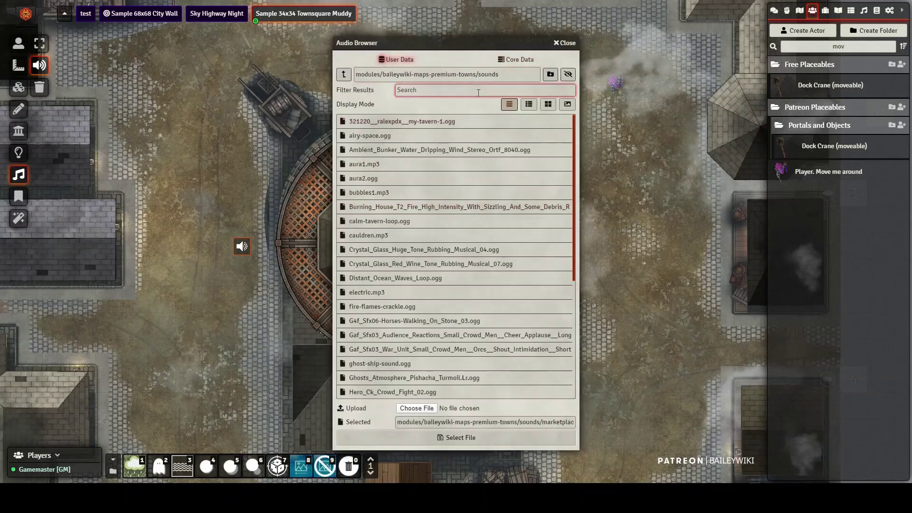
{"action": "type", "text": "loop"}
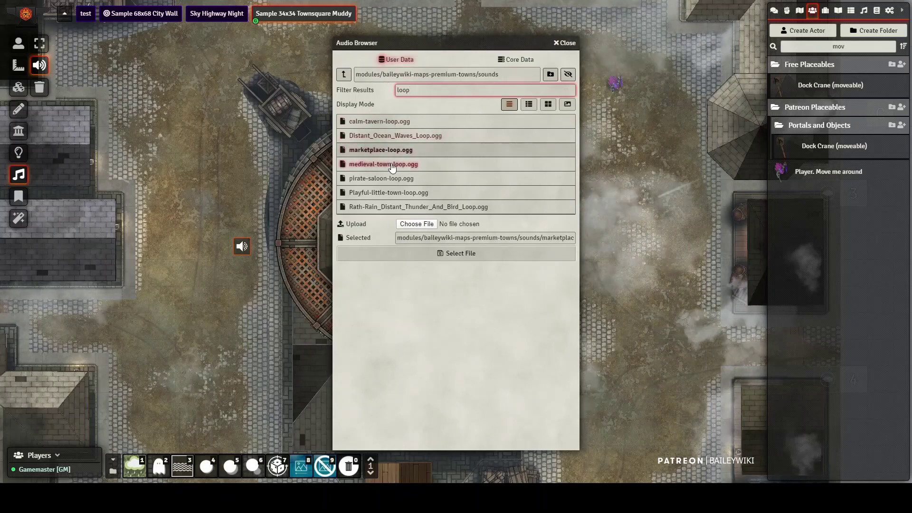
{"action": "left_click", "coordinate": [380, 179]}
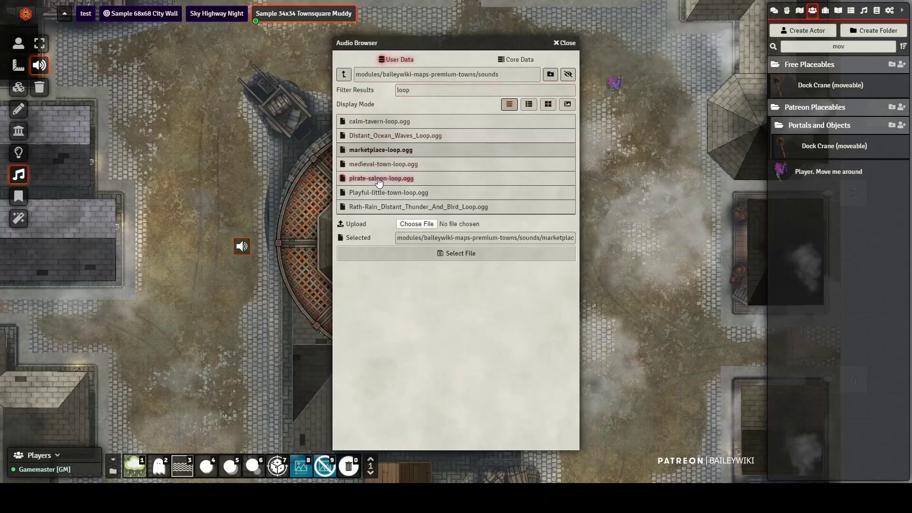
{"action": "left_click", "coordinate": [460, 255]}
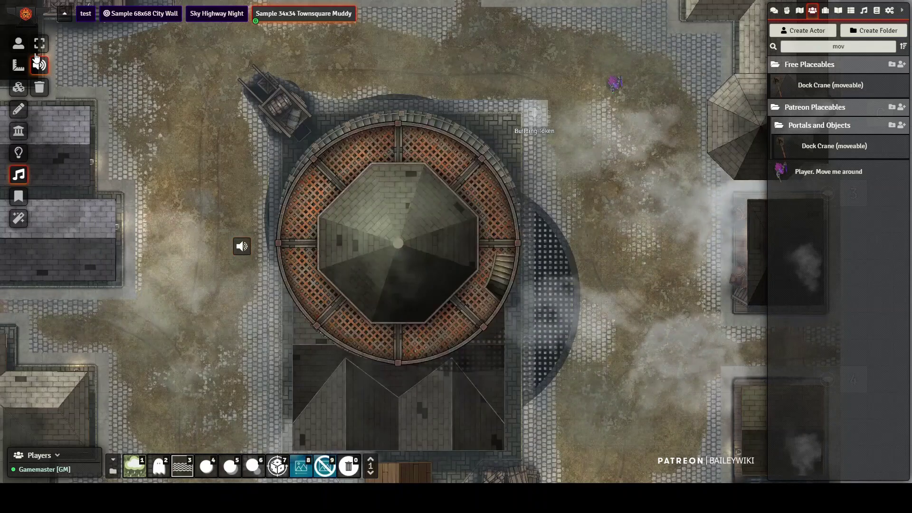
Walk the player token west along the street north of the round building toward the cart.
{"action": "left_click", "coordinate": [18, 44]}
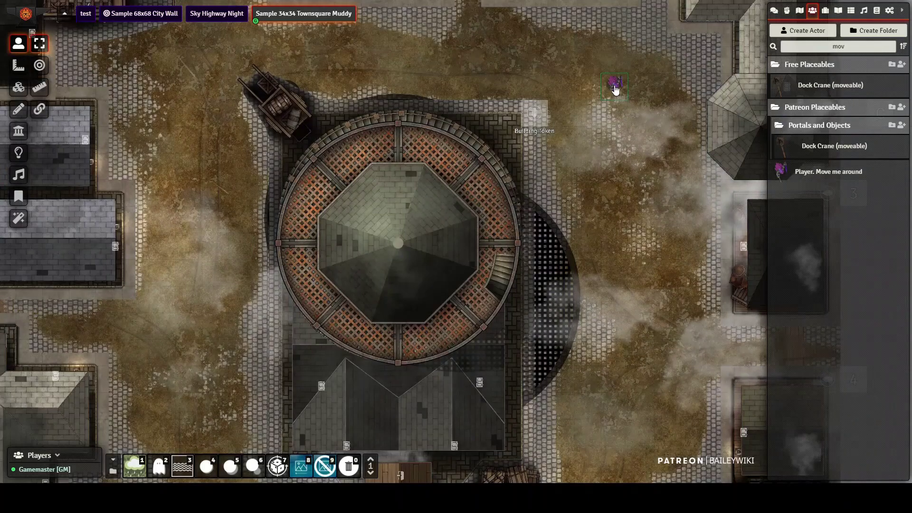
{"action": "key", "text": "Left"}
{"action": "key", "text": "Left"}
{"action": "key", "text": "Left"}
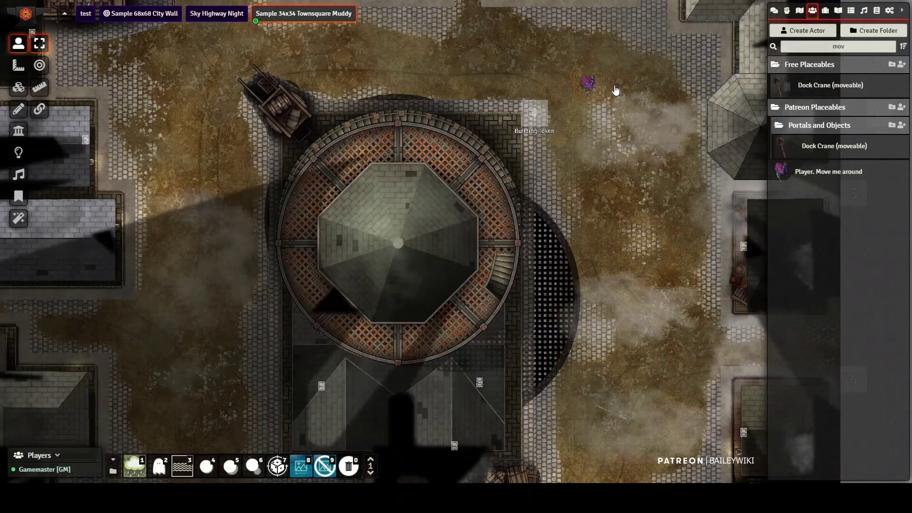
{"action": "key", "text": "Left"}
{"action": "key", "text": "Left"}
{"action": "key", "text": "Left"}
{"action": "key", "text": "Left"}
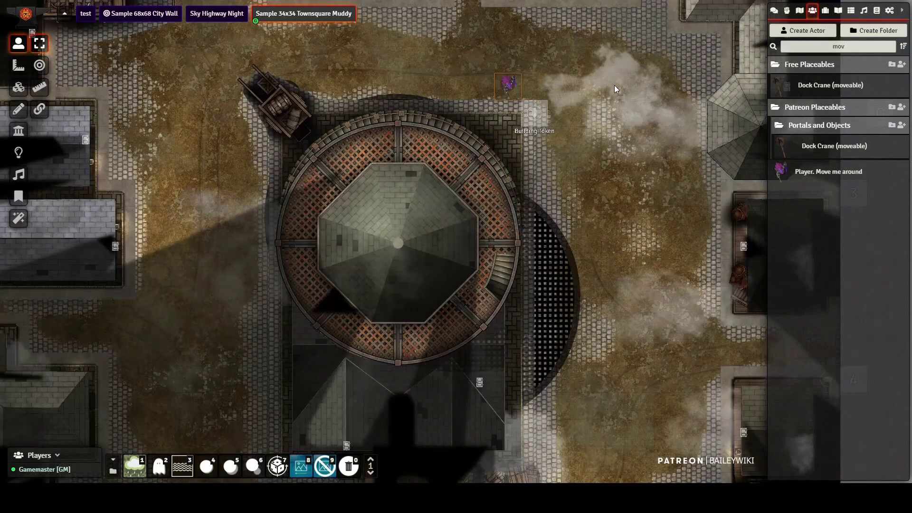
{"action": "key", "text": "Left"}
{"action": "key", "text": "Left"}
{"action": "key", "text": "Left"}
{"action": "key", "text": "Left"}
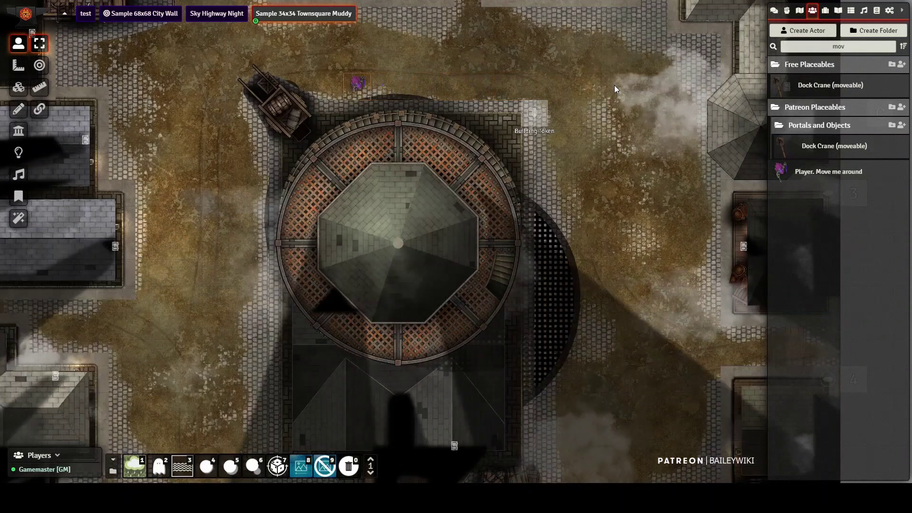
Walk the player token around the north side of the cart and down to the street west of it.
{"action": "key", "text": "Up"}
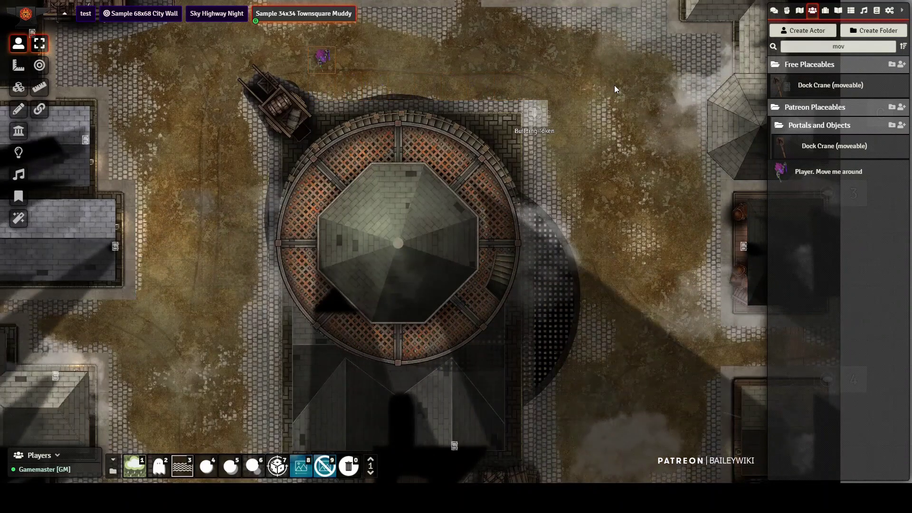
{"action": "key", "text": "Left"}
{"action": "key", "text": "Left"}
{"action": "key", "text": "Left"}
{"action": "key", "text": "Down"}
{"action": "key", "text": "Down"}
{"action": "key", "text": "Down"}
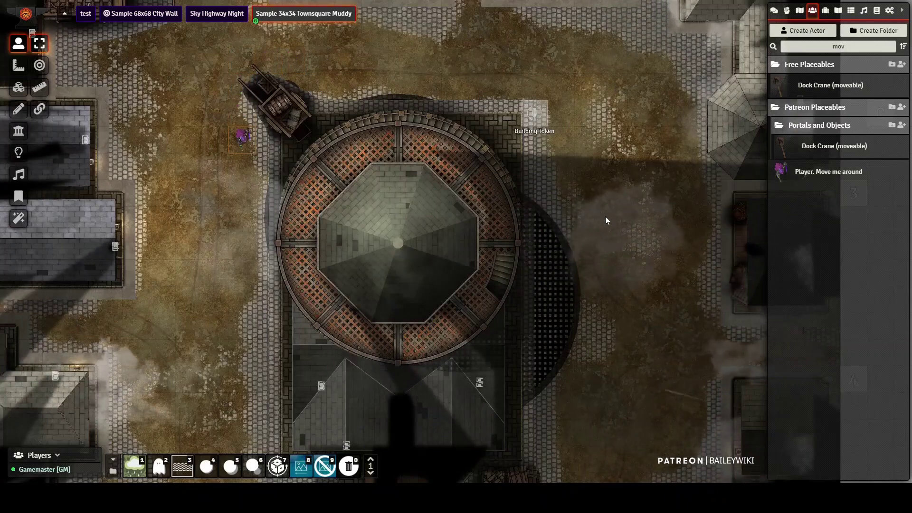
Show the NPCs scene and look over the rows of townspeople tokens down to the large characters at its south edge.
{"action": "left_click", "coordinate": [628, 433]}
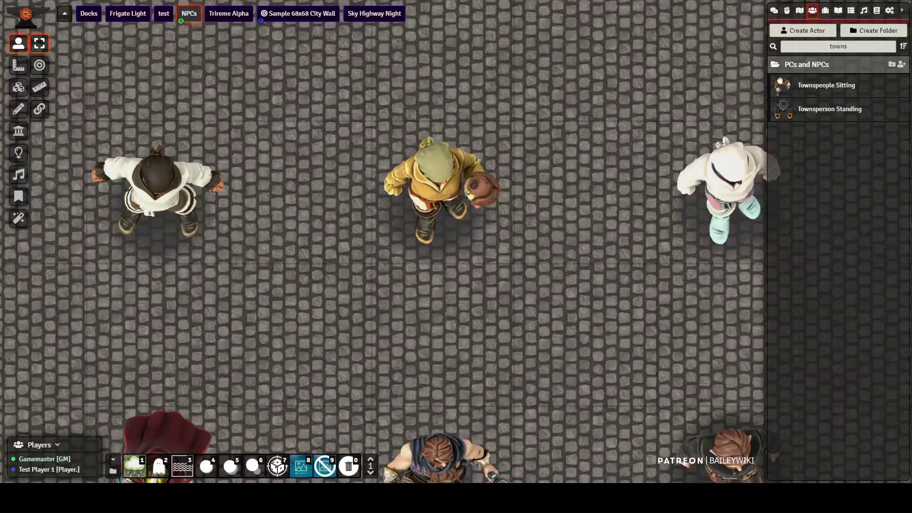
{"action": "scroll", "coordinate": [456, 241], "scroll_direction": "down", "scroll_amount": 7}
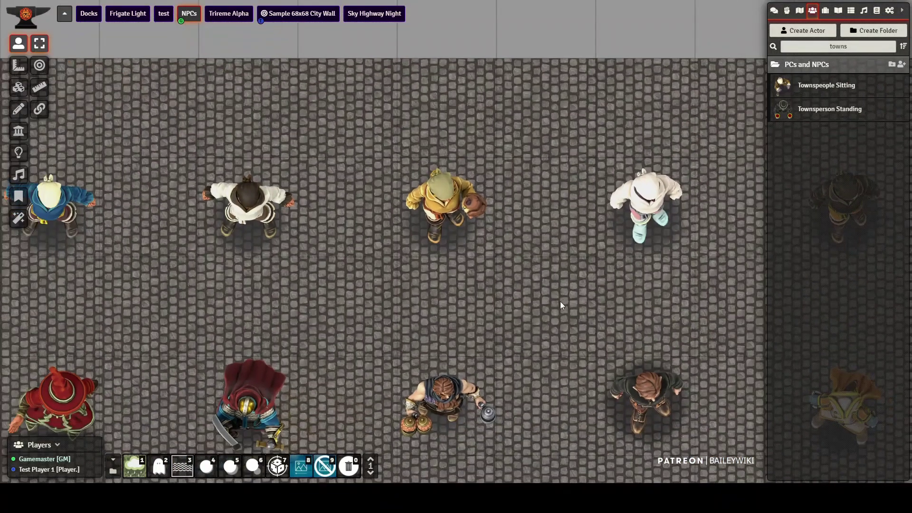
{"action": "scroll", "coordinate": [560, 288], "scroll_direction": "down", "scroll_amount": 4}
{"action": "scroll", "coordinate": [551, 313], "scroll_direction": "down", "scroll_amount": 5}
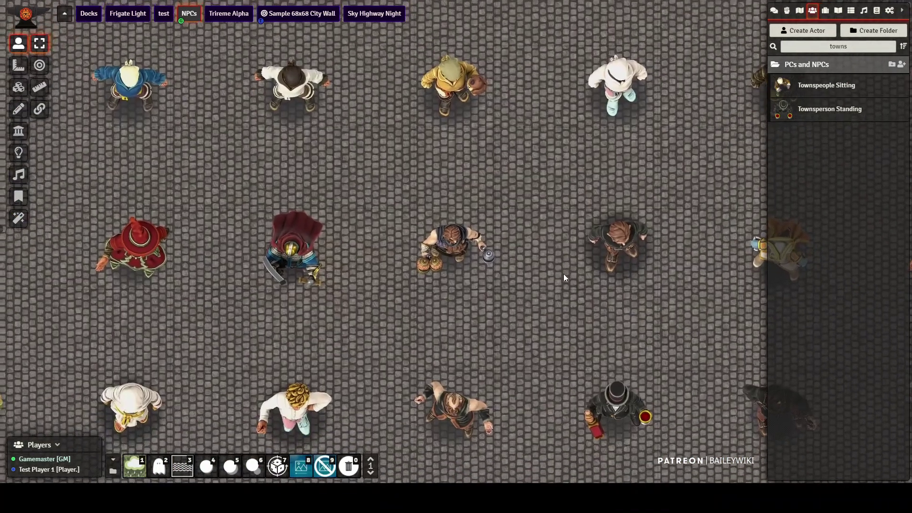
{"action": "scroll", "coordinate": [546, 332], "scroll_direction": "down", "scroll_amount": 2}
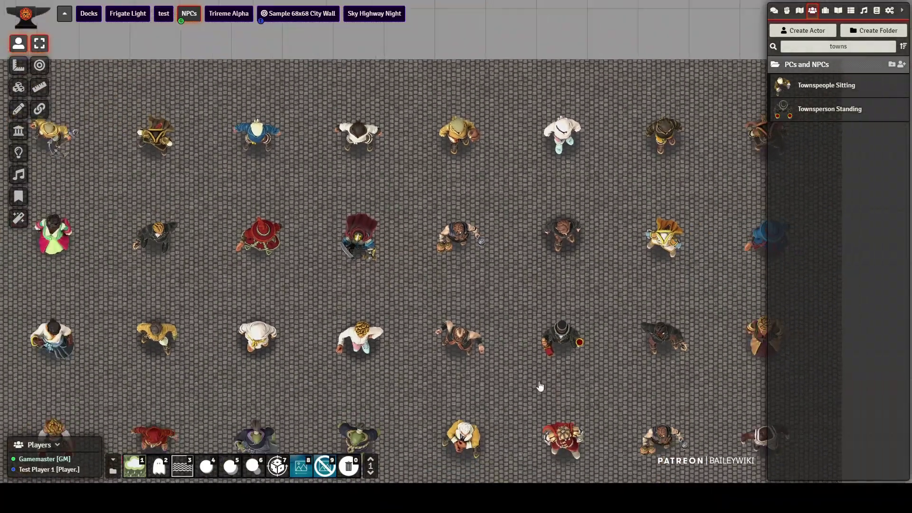
{"action": "scroll", "coordinate": [575, 276], "scroll_direction": "down", "scroll_amount": 3}
{"action": "scroll", "coordinate": [574, 277], "scroll_direction": "down", "scroll_amount": 1}
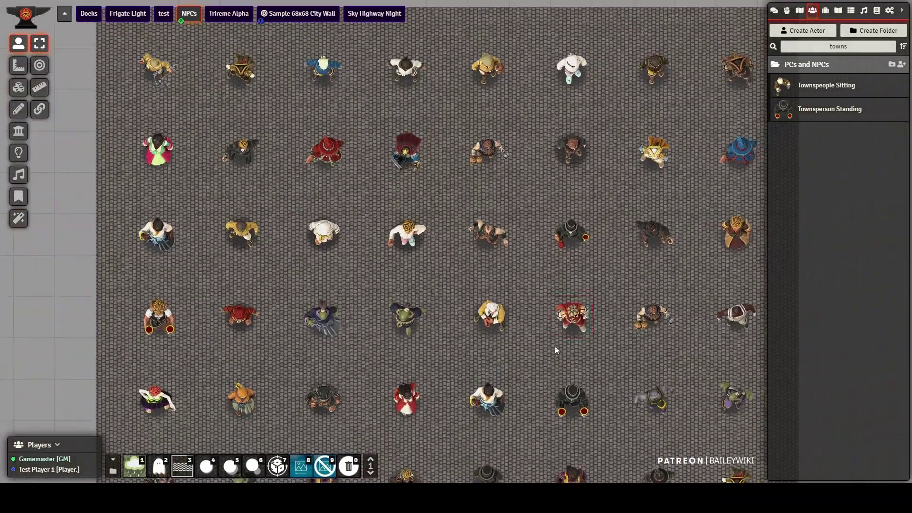
{"action": "left_click_drag", "start_coordinate": [554, 346], "coordinate": [568, 190]}
{"action": "left_click_drag", "start_coordinate": [541, 280], "coordinate": [560, 219]}
{"action": "scroll", "coordinate": [559, 273], "scroll_direction": "up", "scroll_amount": 5}
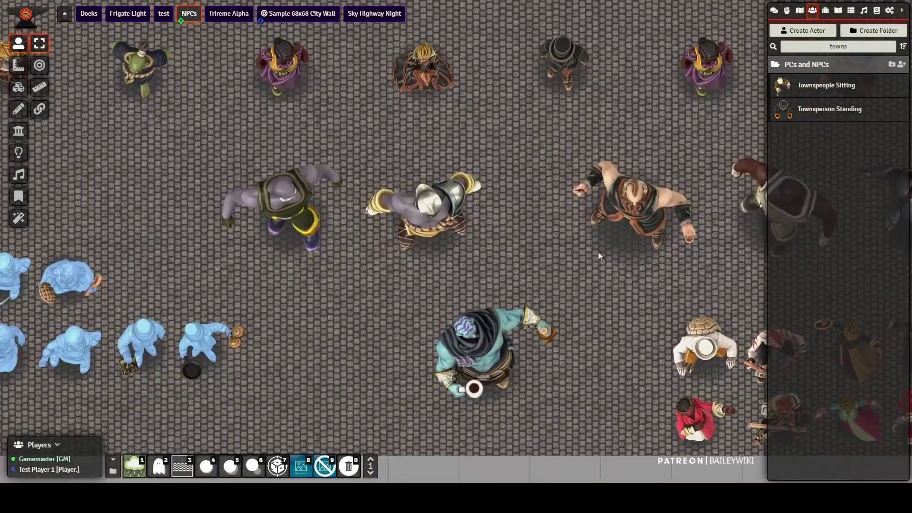
Examine the large NPC tokens, the nearby group of small characters and the blue-skinned figure holding a mug up close.
{"action": "left_click_drag", "start_coordinate": [573, 317], "coordinate": [662, 235]}
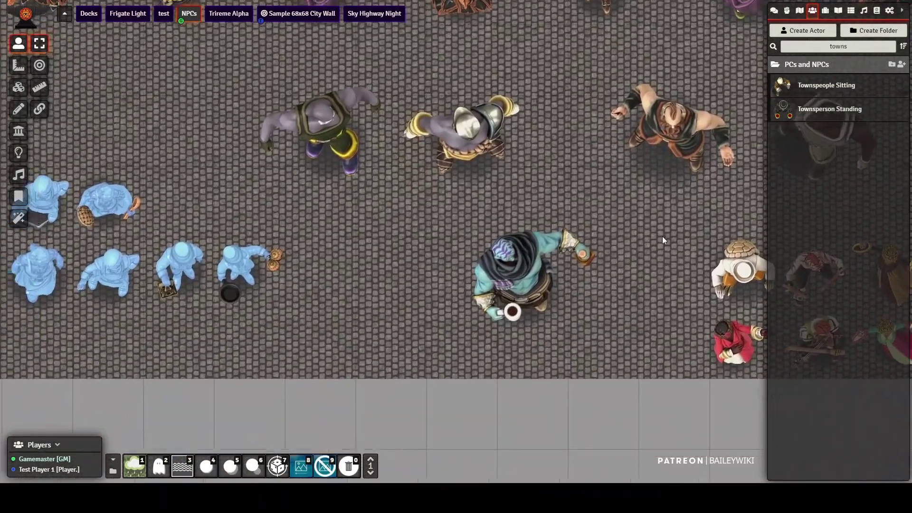
{"action": "left_click_drag", "start_coordinate": [542, 254], "coordinate": [424, 238]}
{"action": "key", "text": "Right"}
{"action": "key", "text": "Right"}
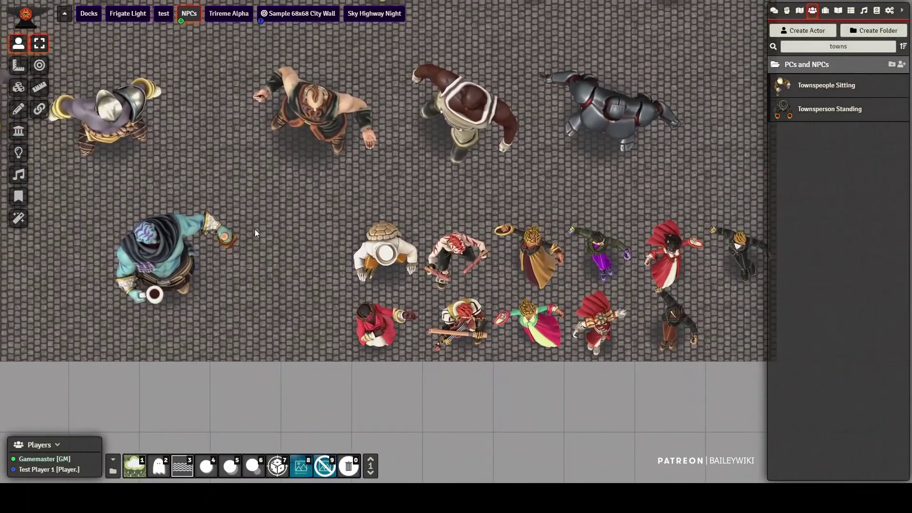
{"action": "left_click_drag", "start_coordinate": [254, 229], "coordinate": [551, 221]}
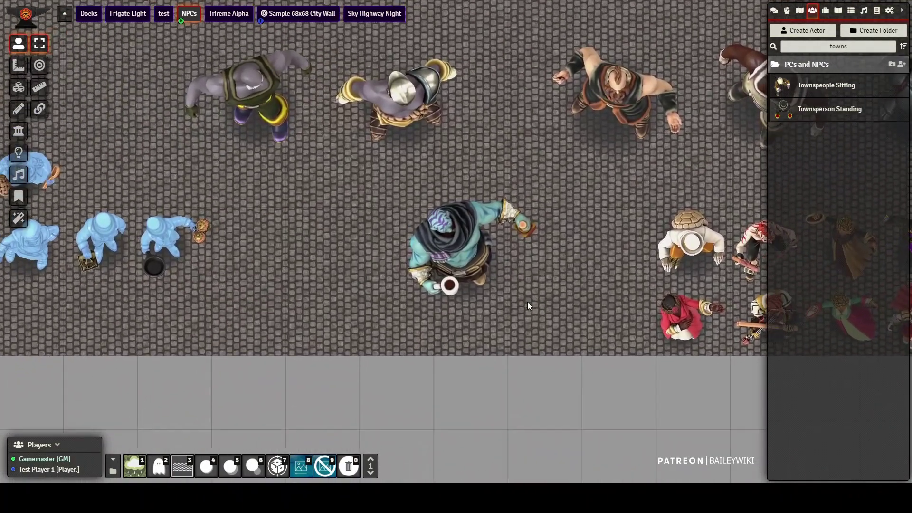
{"action": "scroll", "coordinate": [528, 302], "scroll_direction": "up", "scroll_amount": 5}
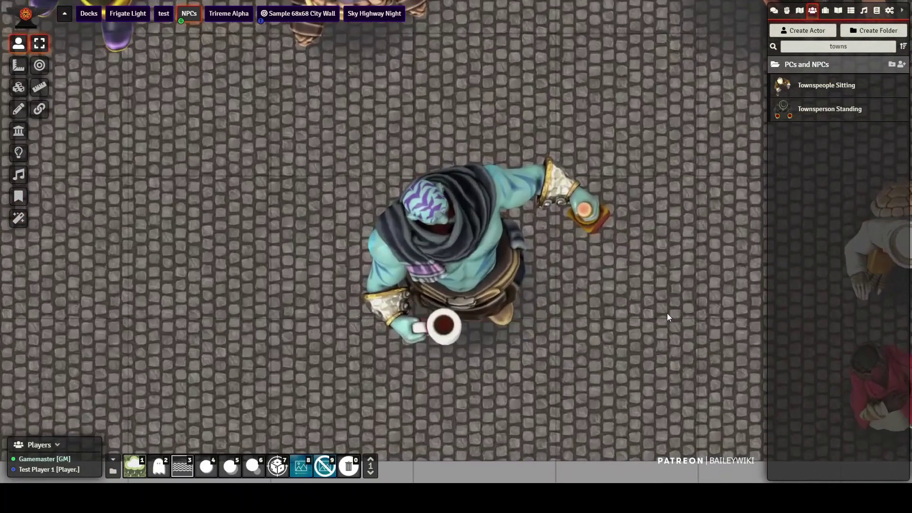
{"action": "left_click_drag", "start_coordinate": [667, 312], "coordinate": [646, 282]}
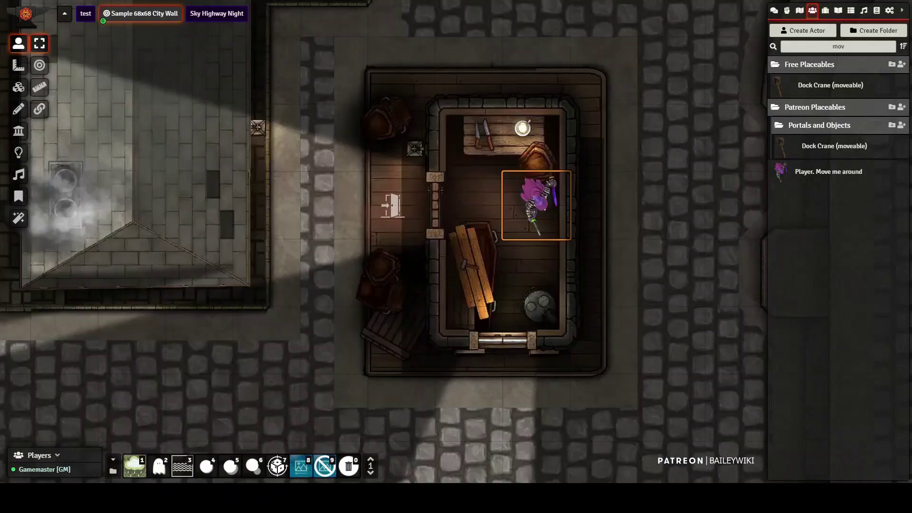
Examine the night city scene outward from the player token's small lit building to the surrounding streets, canal and garden square.
{"action": "scroll", "coordinate": [456, 241], "scroll_direction": "down", "scroll_amount": 2}
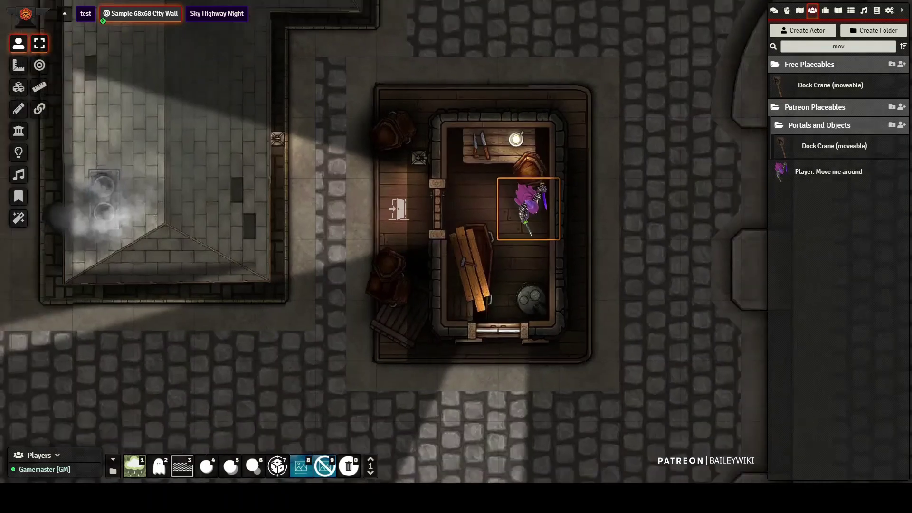
{"action": "scroll", "coordinate": [456, 242], "scroll_direction": "down", "scroll_amount": 3}
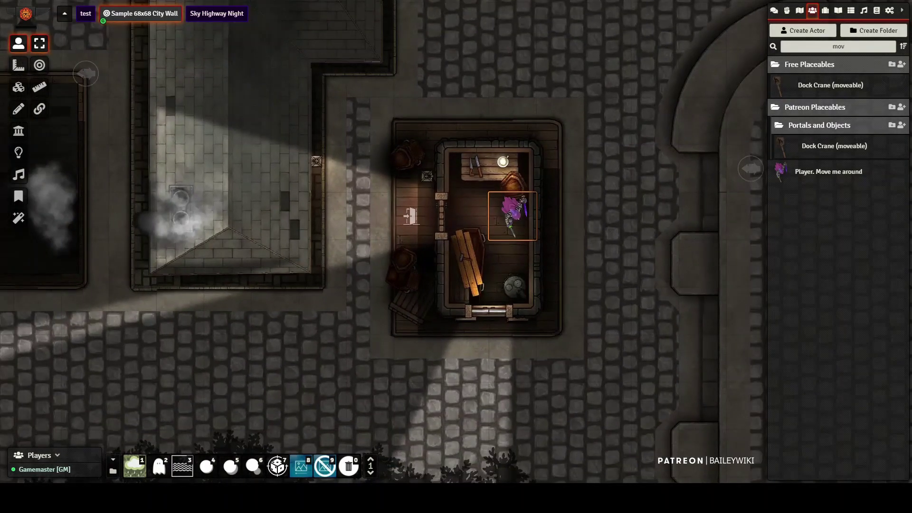
{"action": "scroll", "coordinate": [456, 242], "scroll_direction": "down", "scroll_amount": 6}
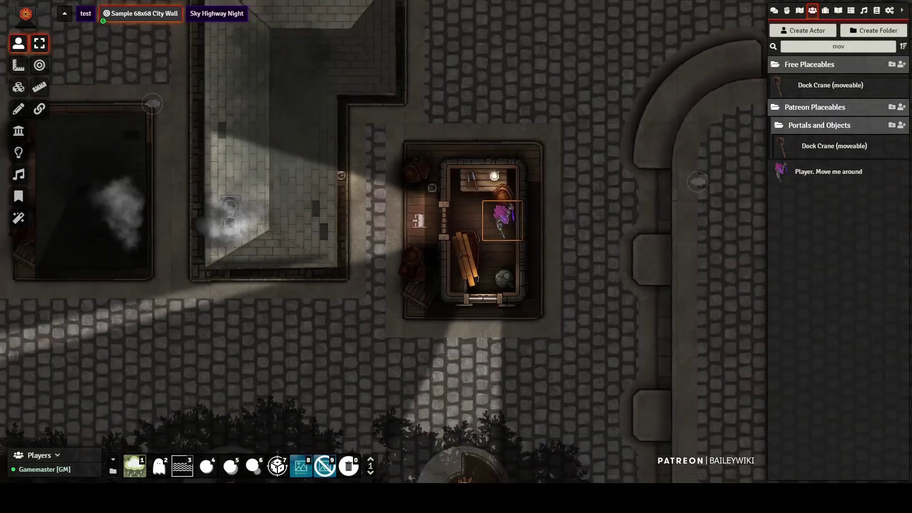
{"action": "scroll", "coordinate": [456, 241], "scroll_direction": "down", "scroll_amount": 3}
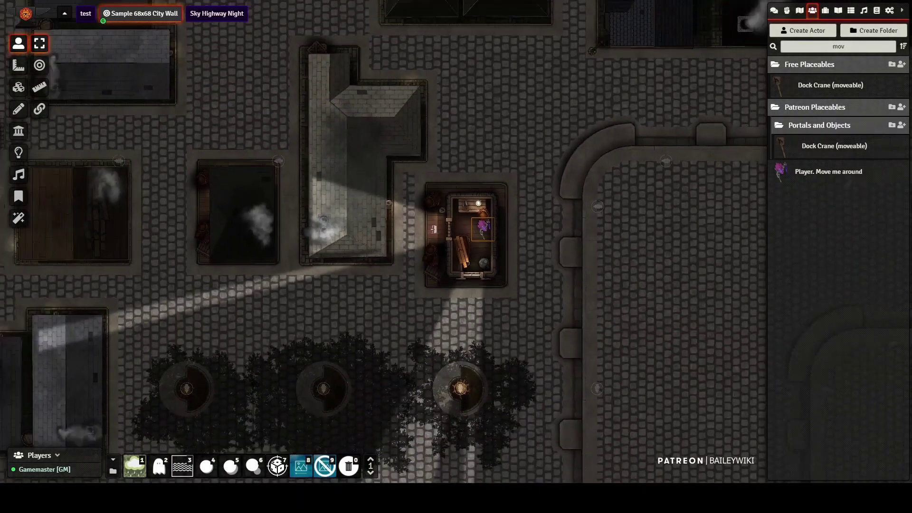
{"action": "scroll", "coordinate": [465, 233], "scroll_direction": "down", "scroll_amount": 1}
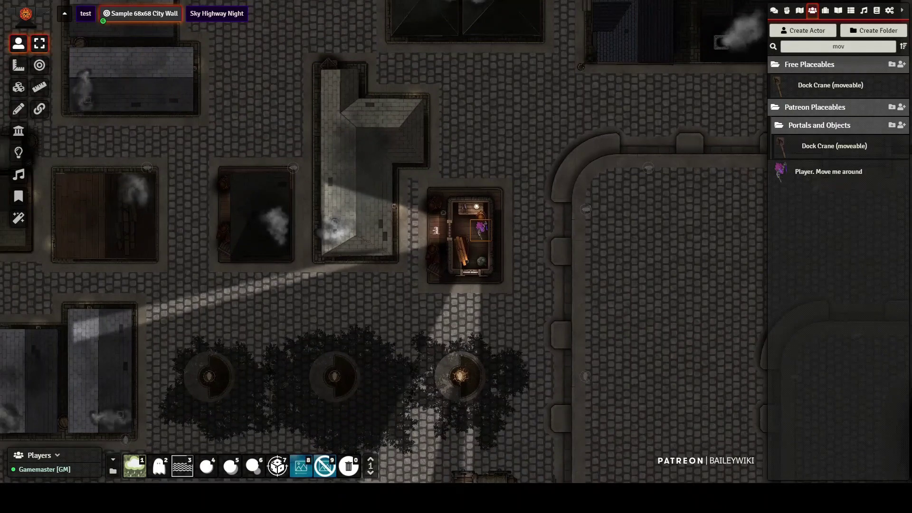
{"action": "scroll", "coordinate": [455, 241], "scroll_direction": "down", "scroll_amount": 5}
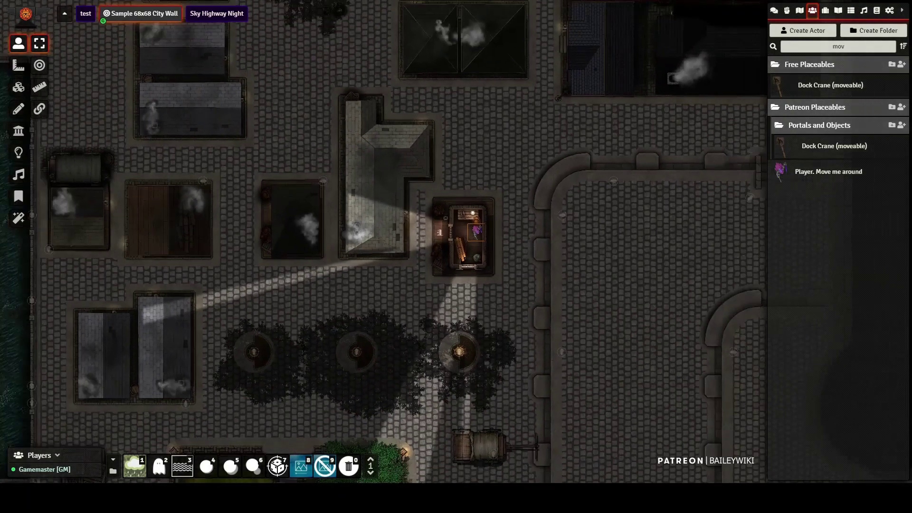
{"action": "scroll", "coordinate": [461, 237], "scroll_direction": "down", "scroll_amount": 2}
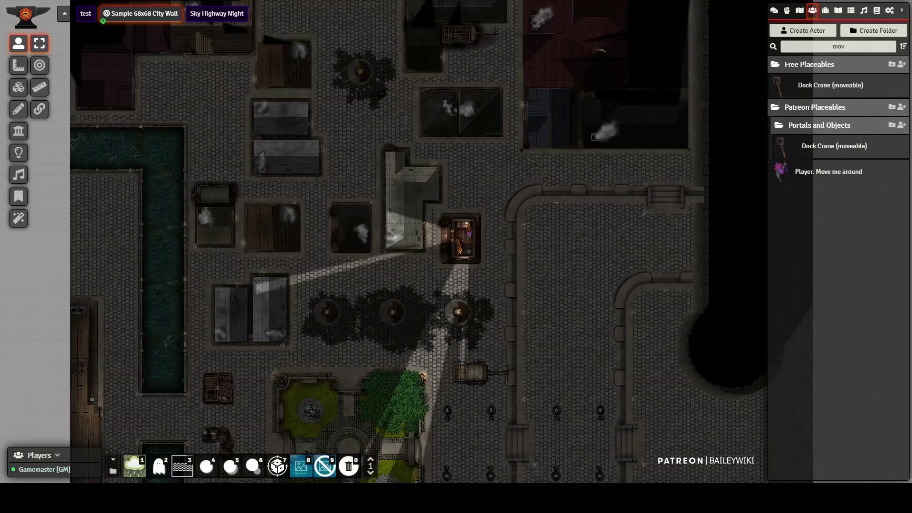
{"action": "scroll", "coordinate": [456, 241], "scroll_direction": "down", "scroll_amount": 4}
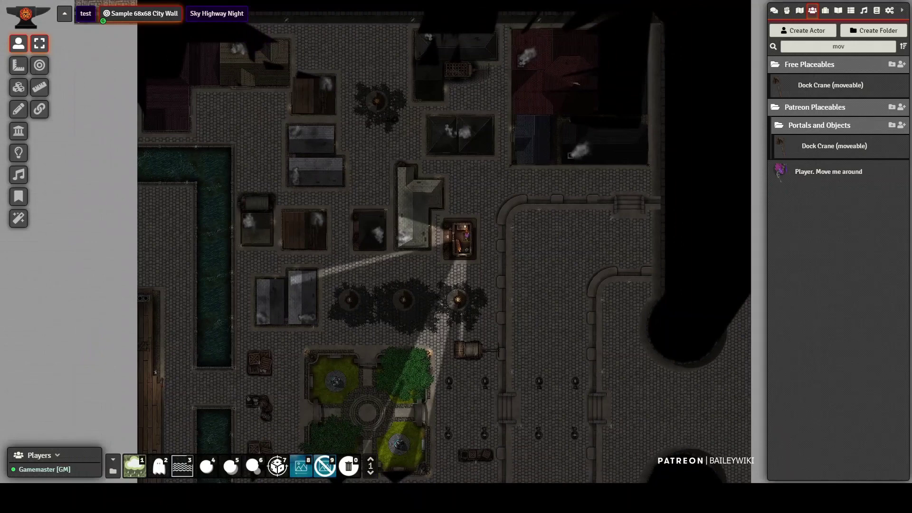
{"action": "scroll", "coordinate": [460, 237], "scroll_direction": "up", "scroll_amount": 1}
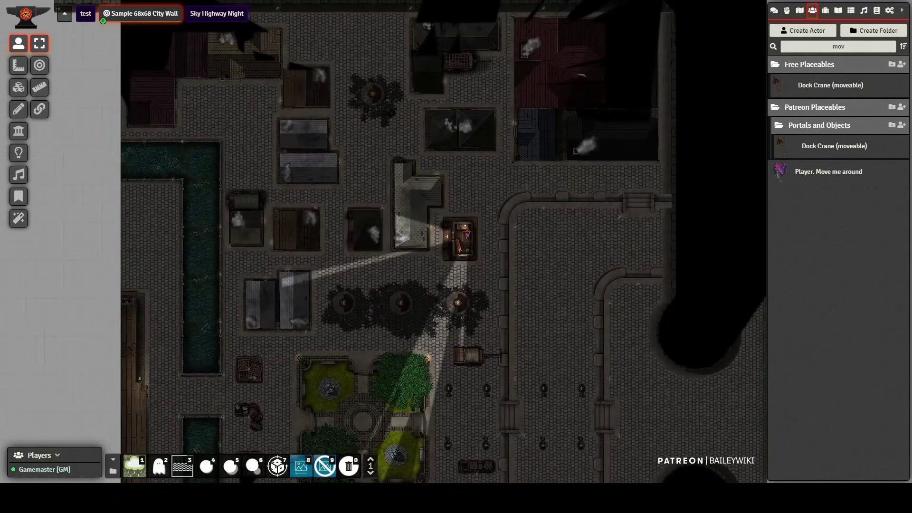
{"action": "left_click_drag", "start_coordinate": [530, 298], "coordinate": [534, 246]}
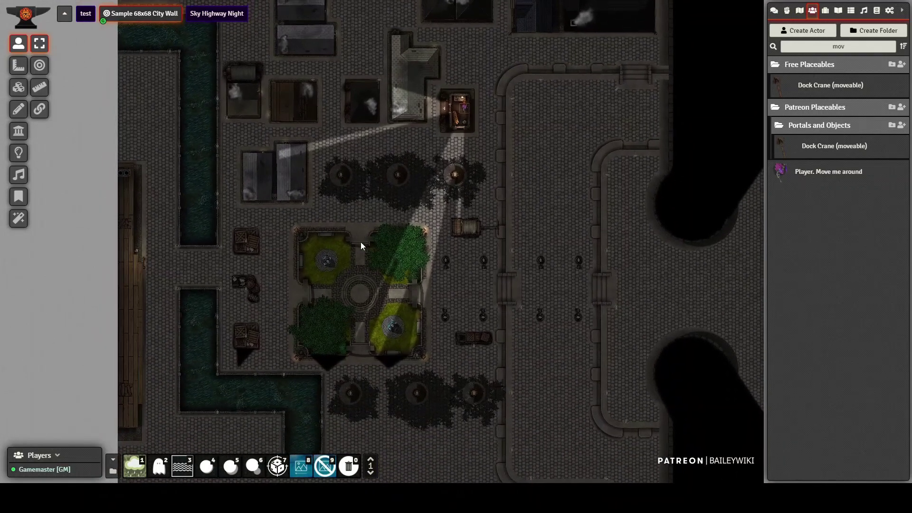
{"action": "left_click_drag", "start_coordinate": [550, 172], "coordinate": [537, 266]}
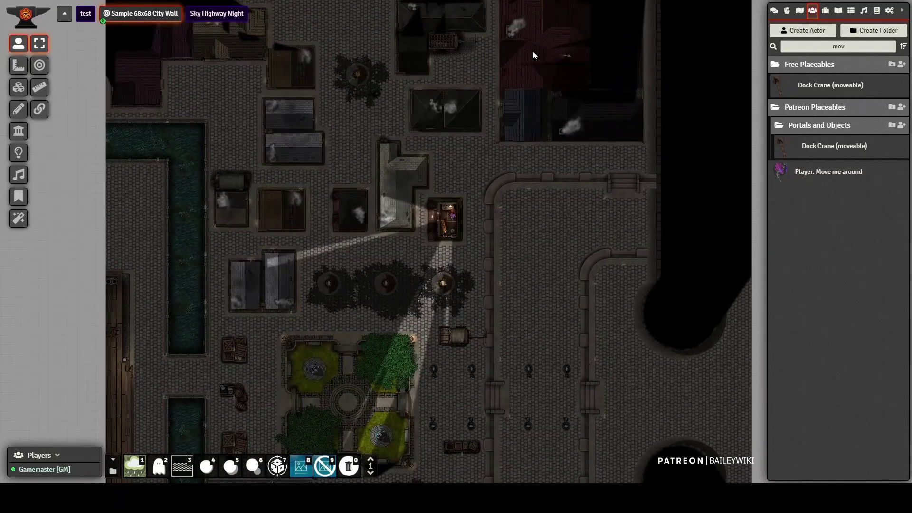